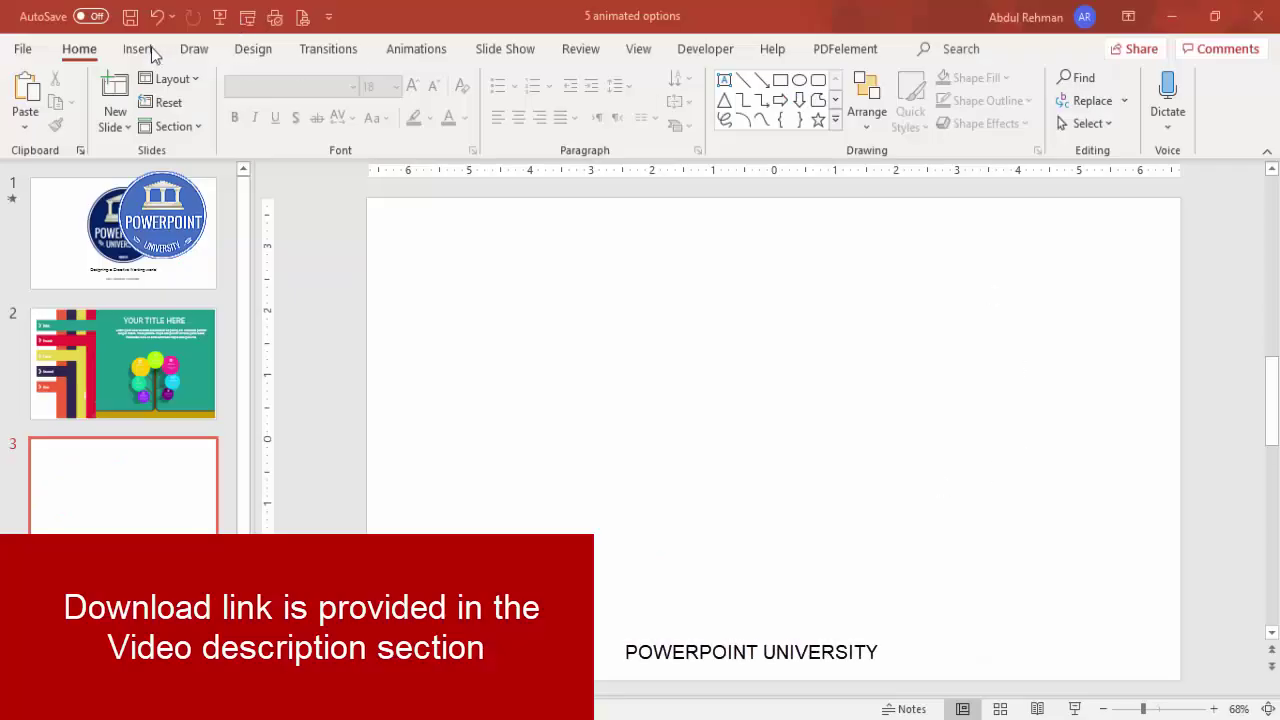
Step: Draw a large outline-free Dark Teal rectangle over the slide's right side
{"action": "left_click", "coordinate": [140, 48]}
{"action": "left_click", "coordinate": [300, 128]}
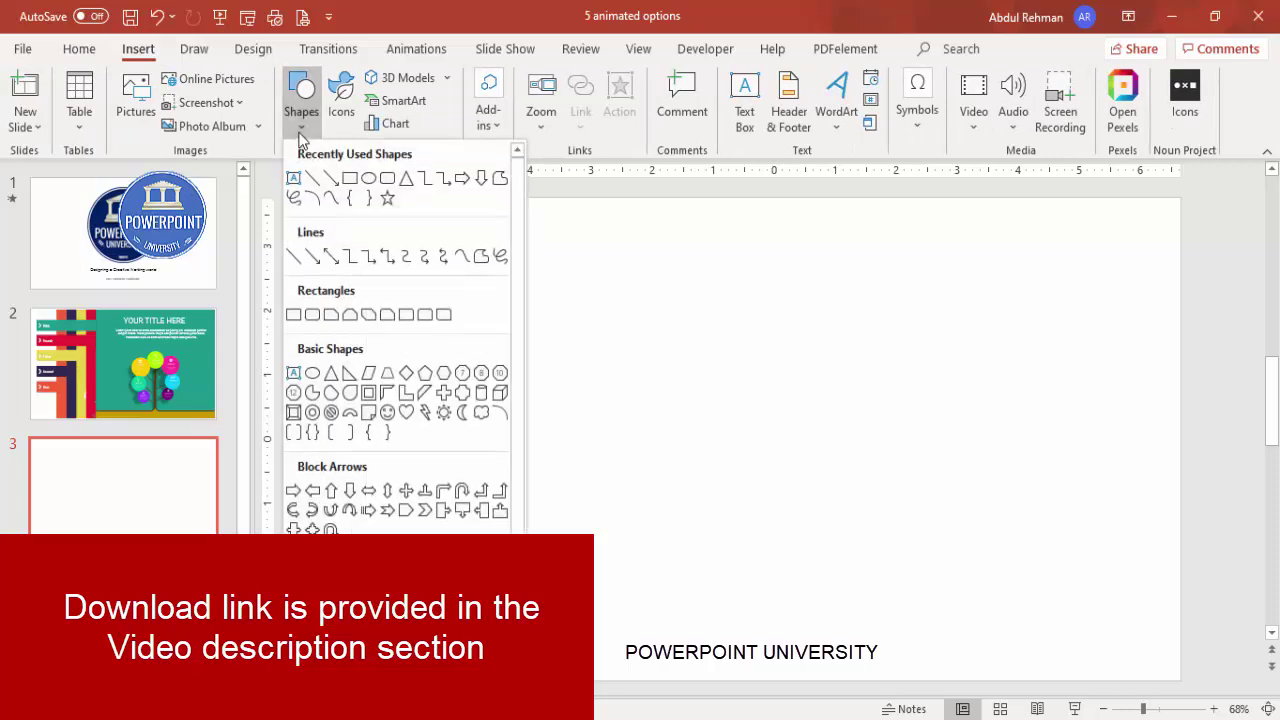
{"action": "left_click", "coordinate": [293, 314]}
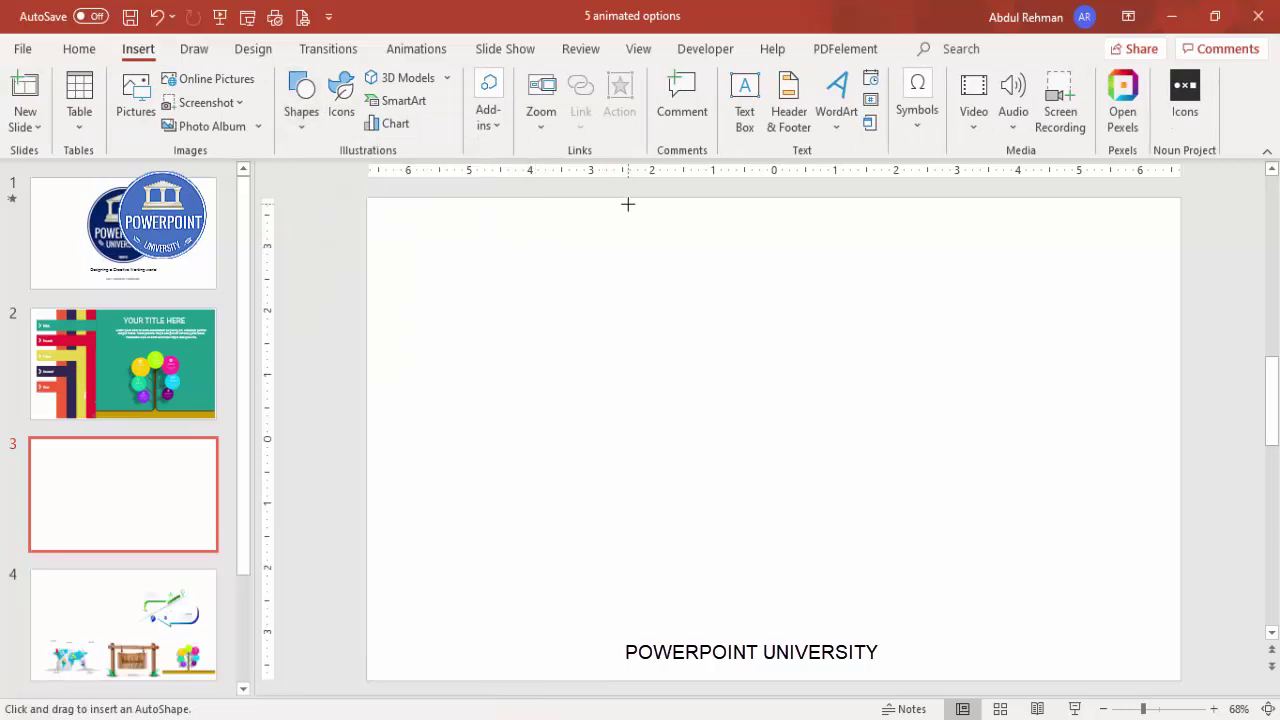
{"action": "left_click_drag", "start_coordinate": [628, 198], "coordinate": [1181, 680]}
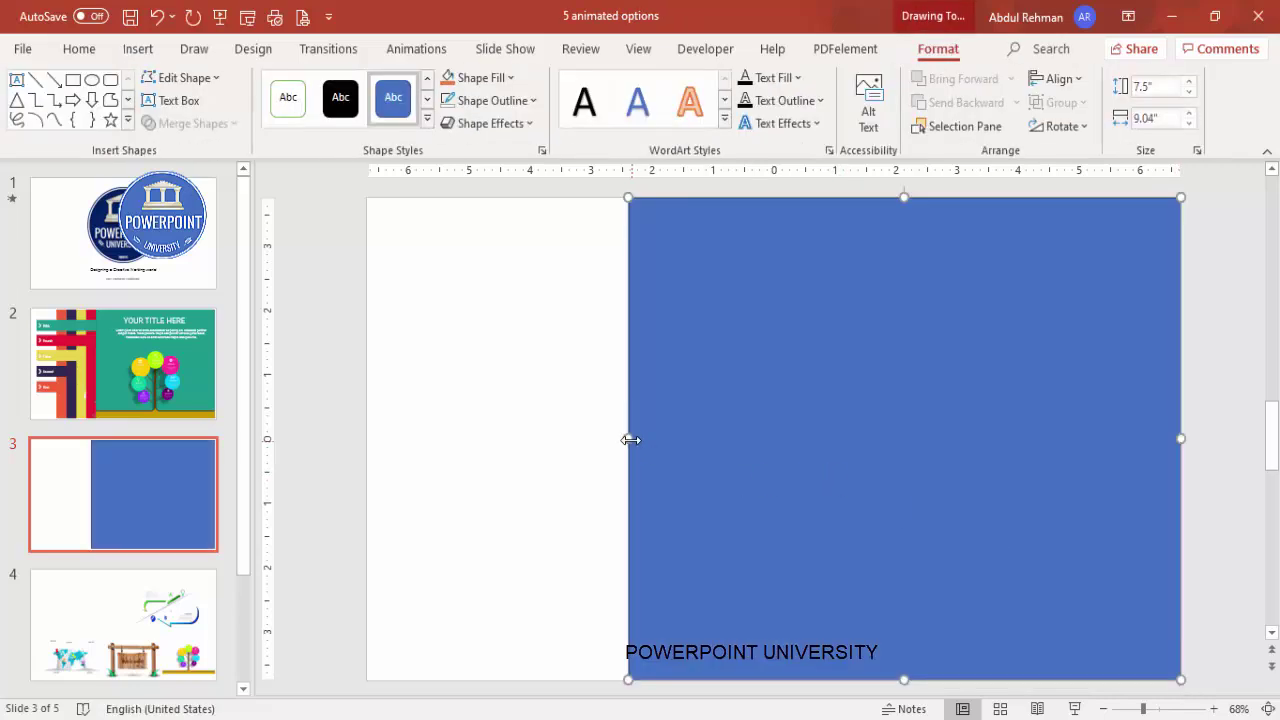
{"action": "left_click_drag", "start_coordinate": [630, 439], "coordinate": [654, 437]}
{"action": "left_click", "coordinate": [506, 104]}
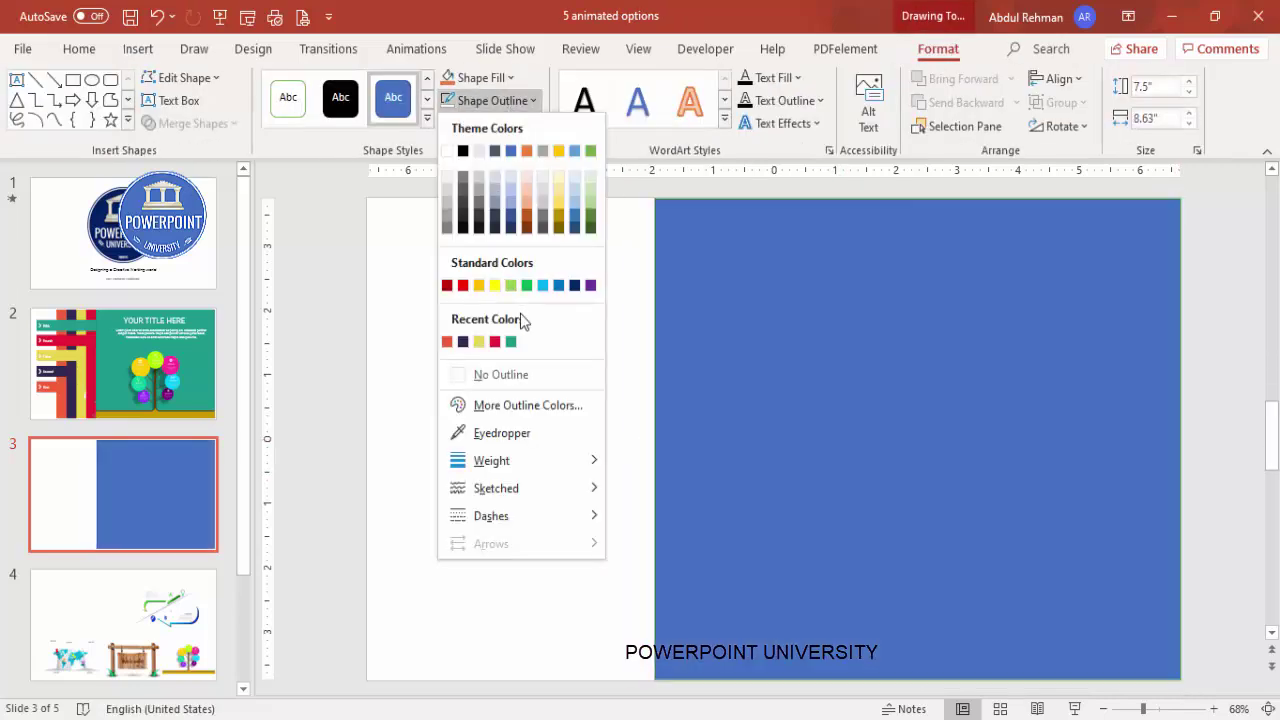
{"action": "left_click", "coordinate": [512, 377]}
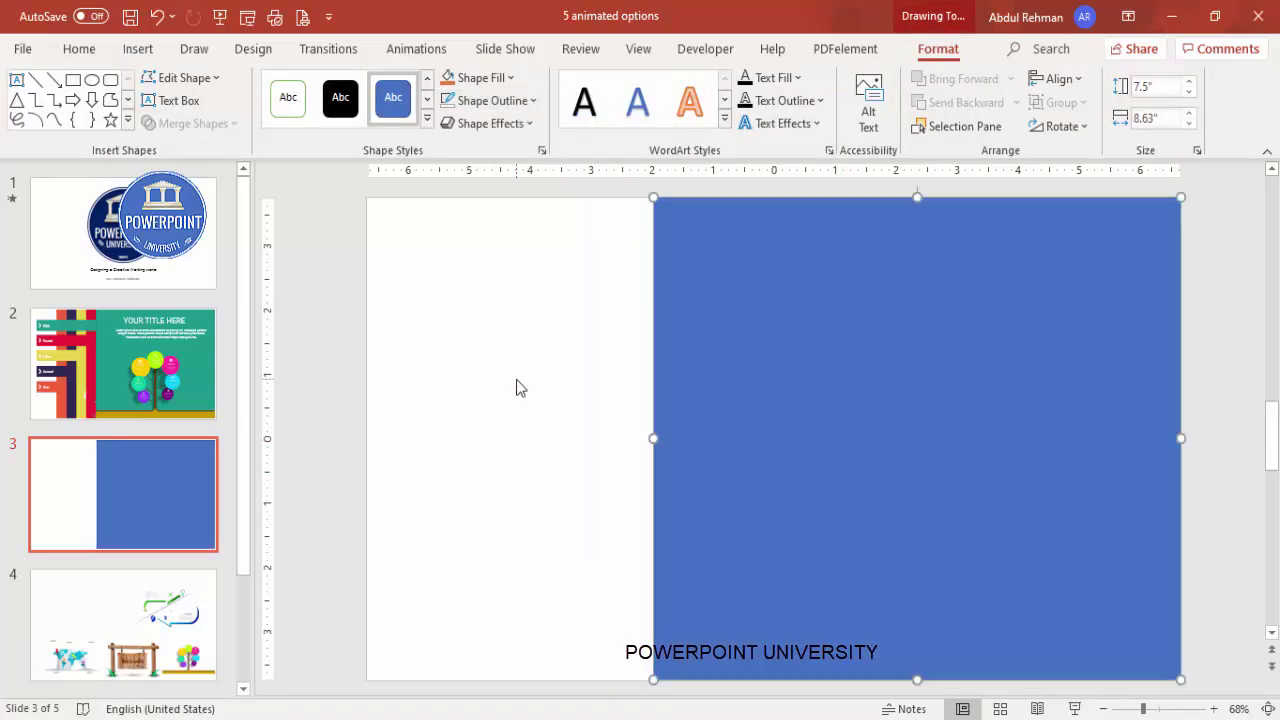
{"action": "left_click", "coordinate": [486, 82]}
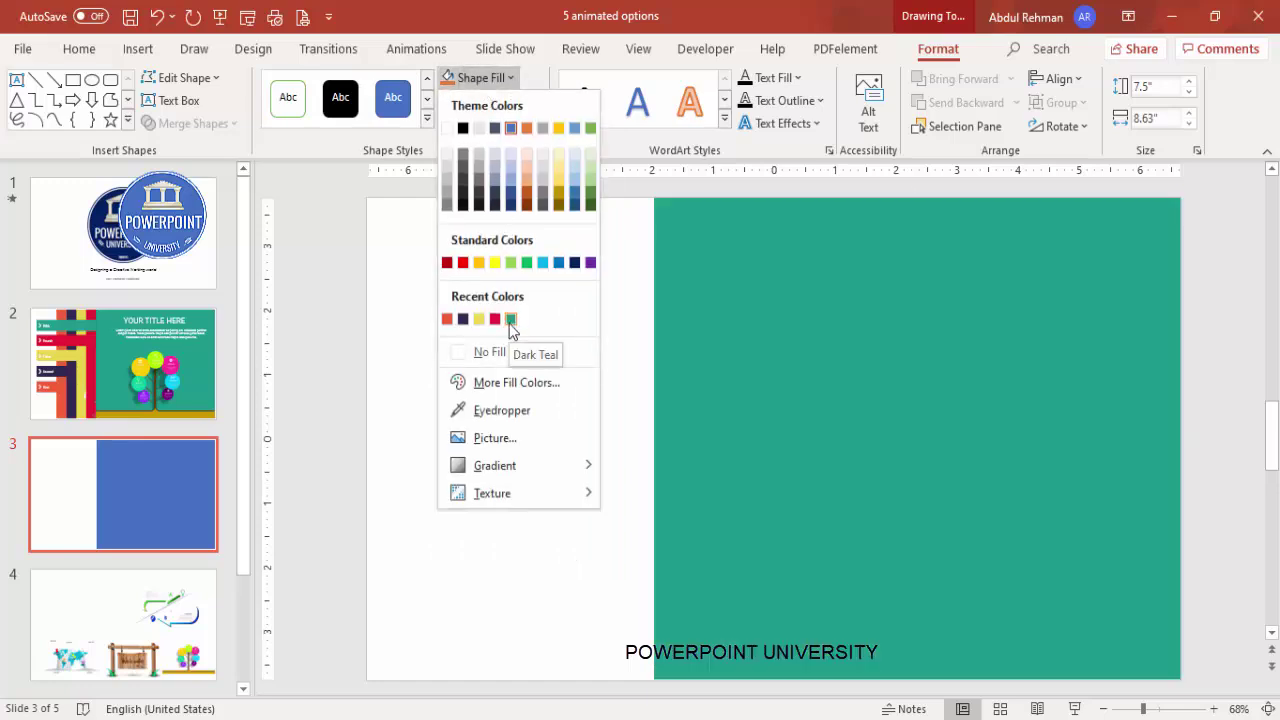
{"action": "left_click", "coordinate": [510, 320]}
{"action": "left_click", "coordinate": [600, 345]}
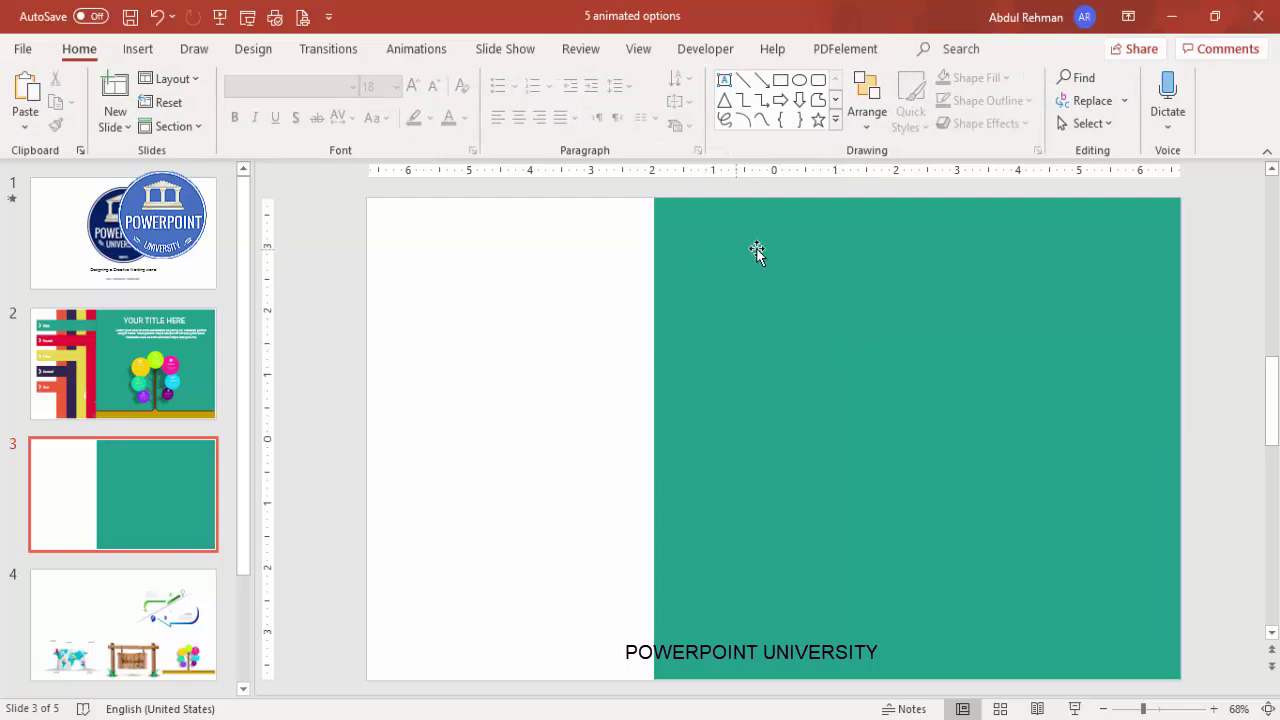
Step: Duplicate the teal panel as a red copy behind it, offset left and stretched to the right edge
{"action": "left_click", "coordinate": [796, 256]}
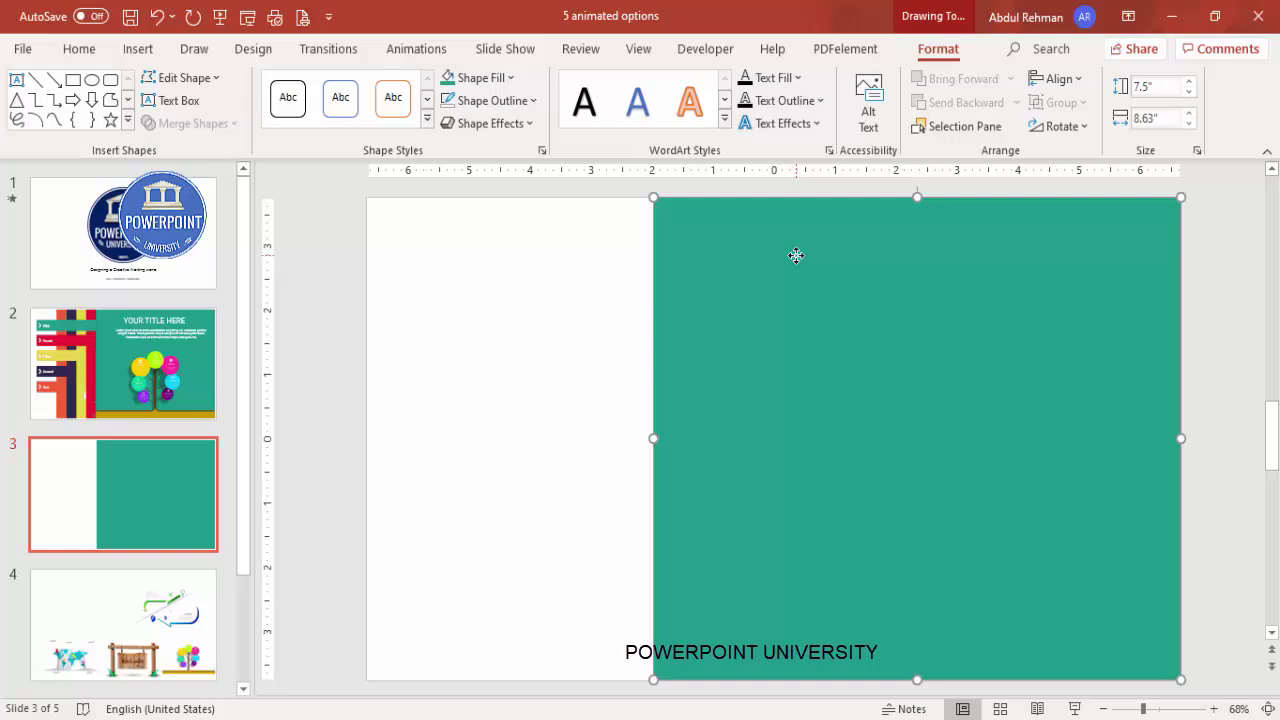
{"action": "left_click_drag", "start_coordinate": [796, 256], "coordinate": [739, 285], "text": "ctrl"}
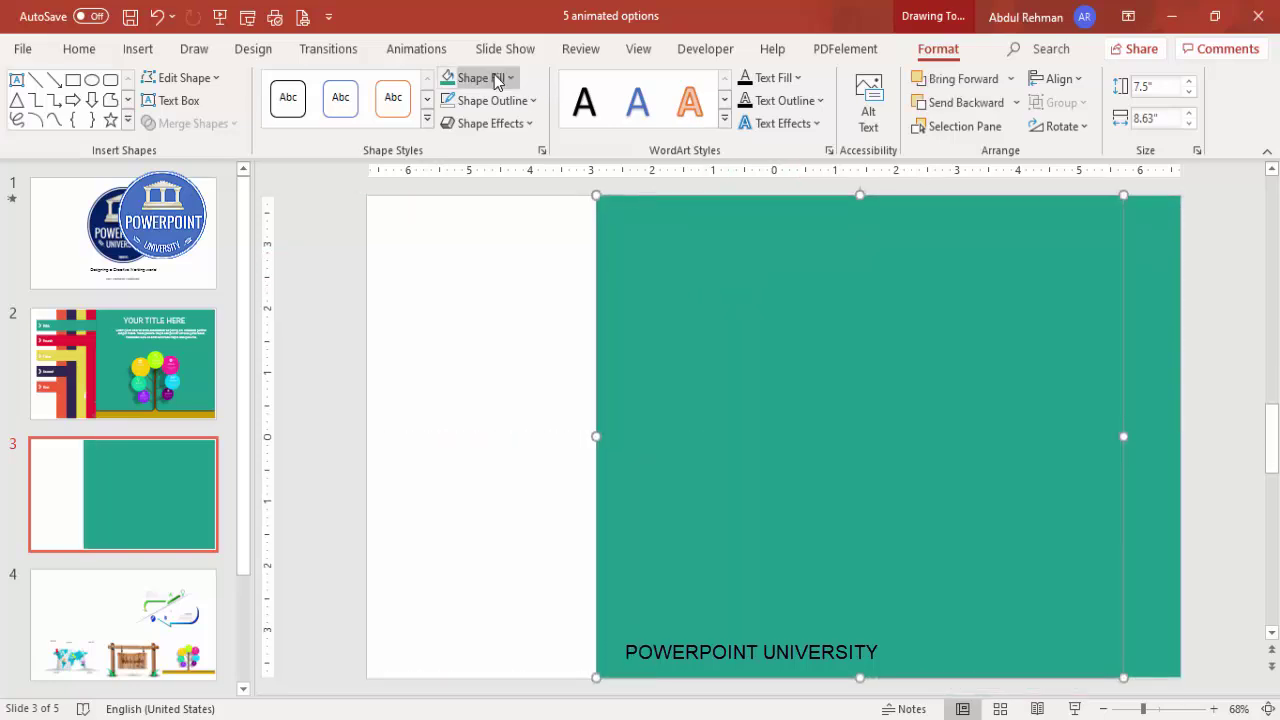
{"action": "left_click", "coordinate": [508, 79]}
{"action": "left_click", "coordinate": [511, 319]}
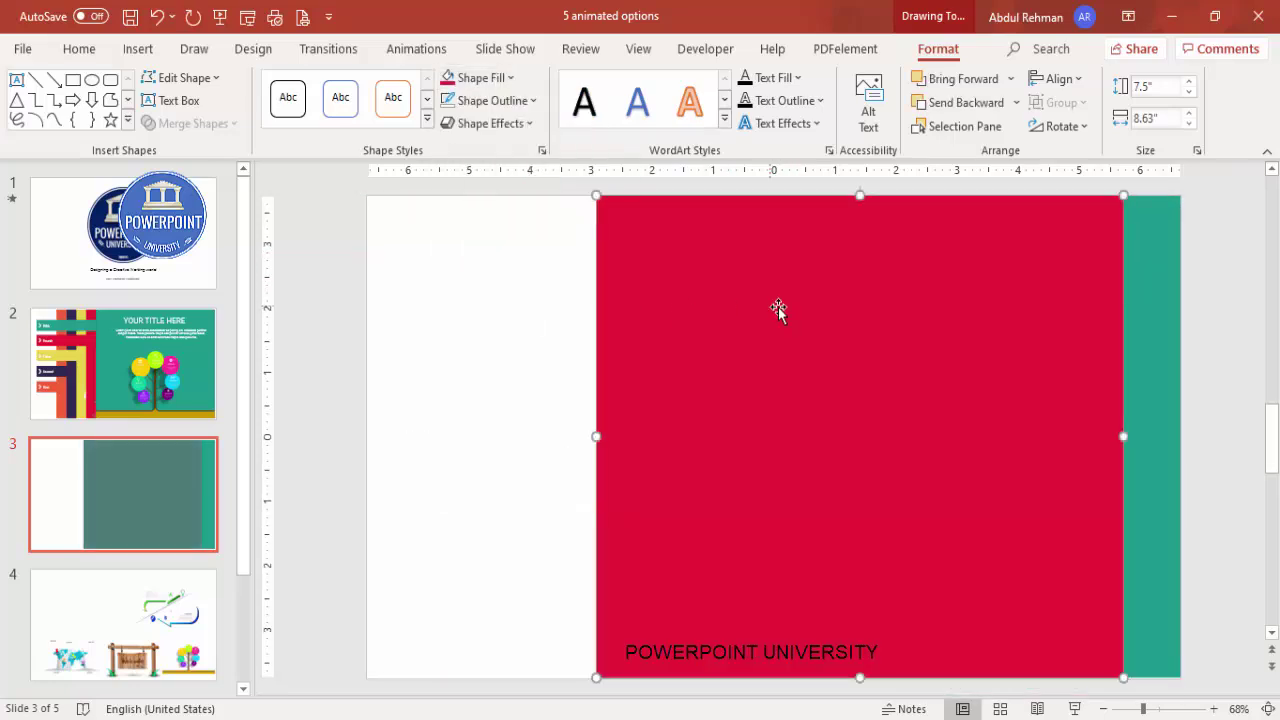
{"action": "left_click", "coordinate": [1016, 102]}
{"action": "left_click", "coordinate": [995, 156]}
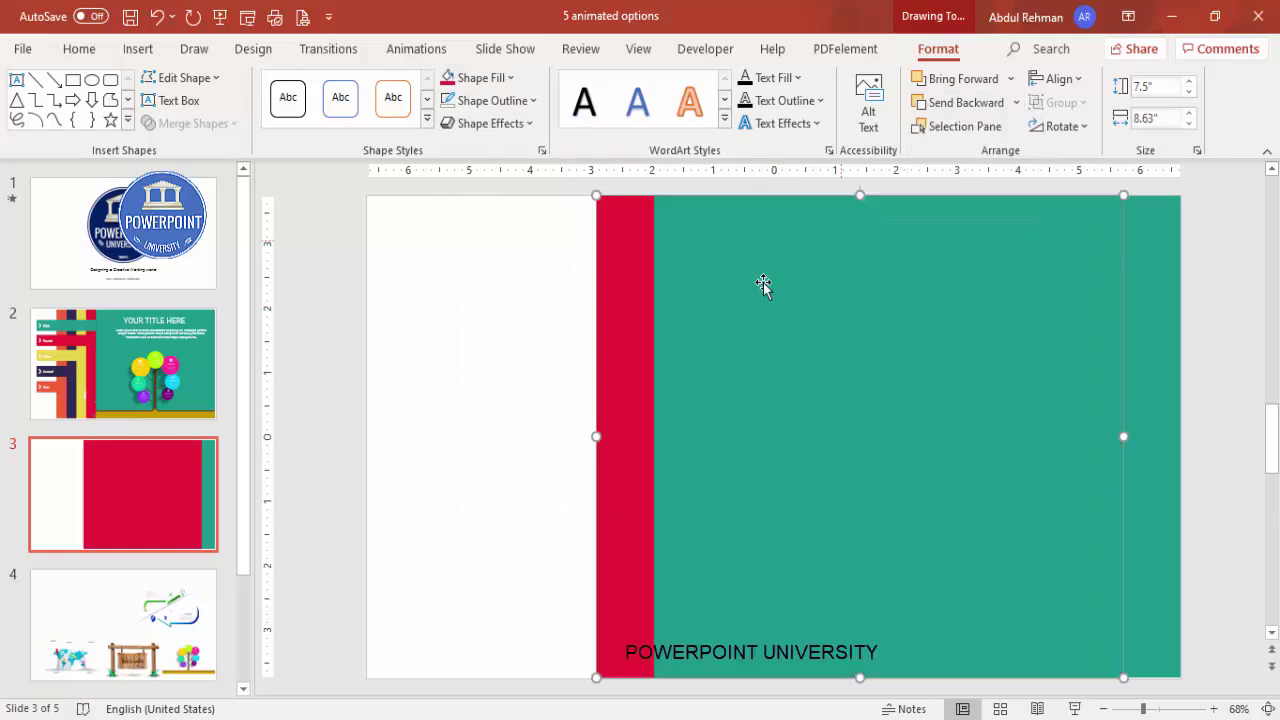
{"action": "left_click_drag", "start_coordinate": [626, 294], "coordinate": [634, 291]}
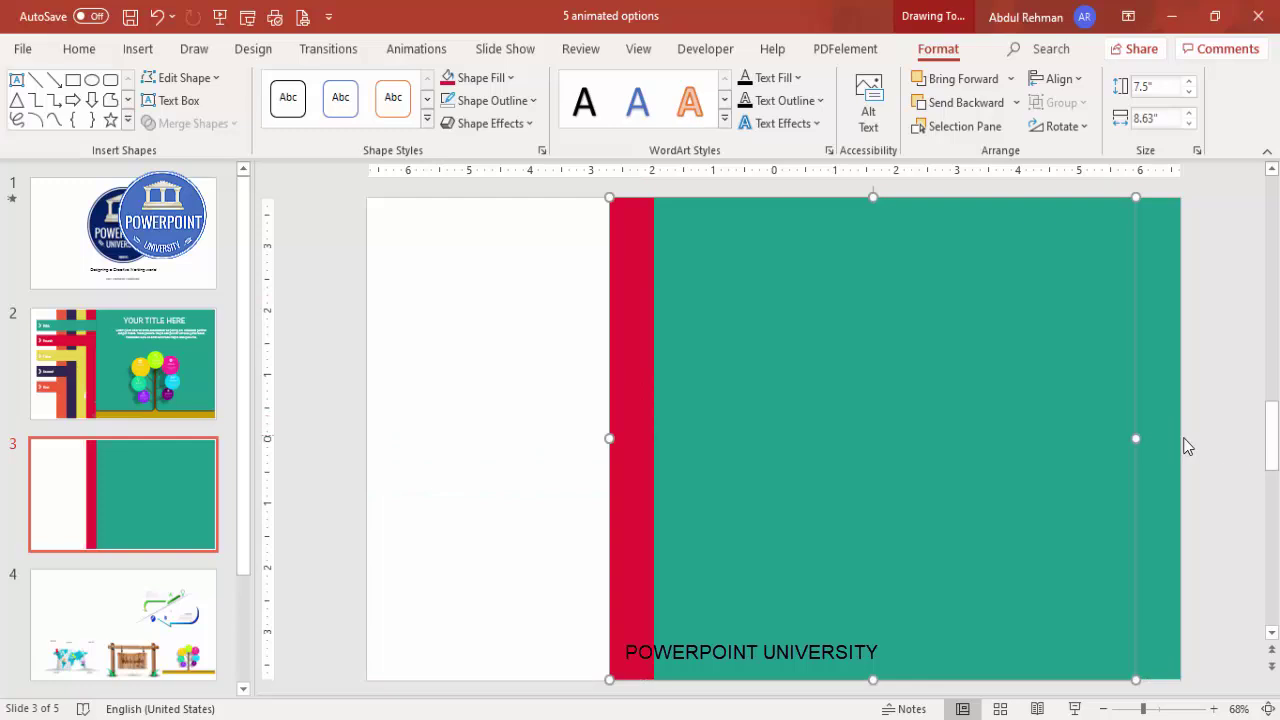
{"action": "left_click_drag", "start_coordinate": [1136, 440], "coordinate": [1180, 438]}
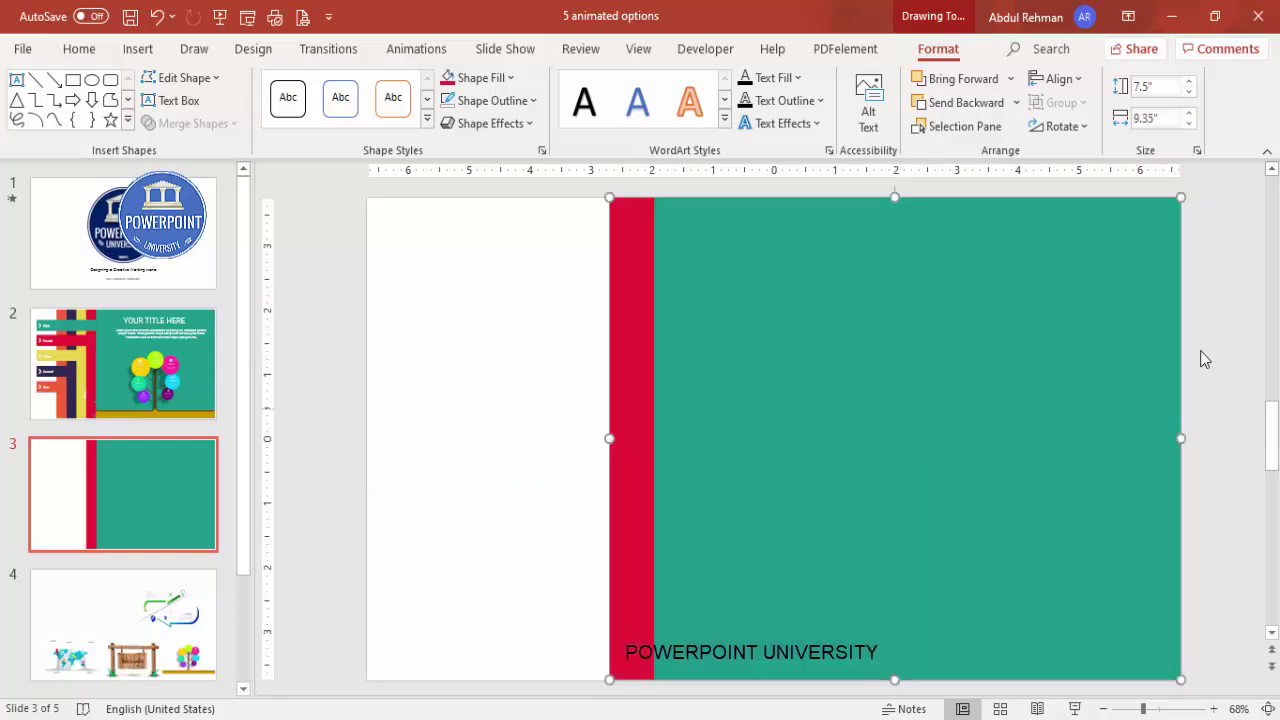
{"action": "left_click", "coordinate": [1209, 304]}
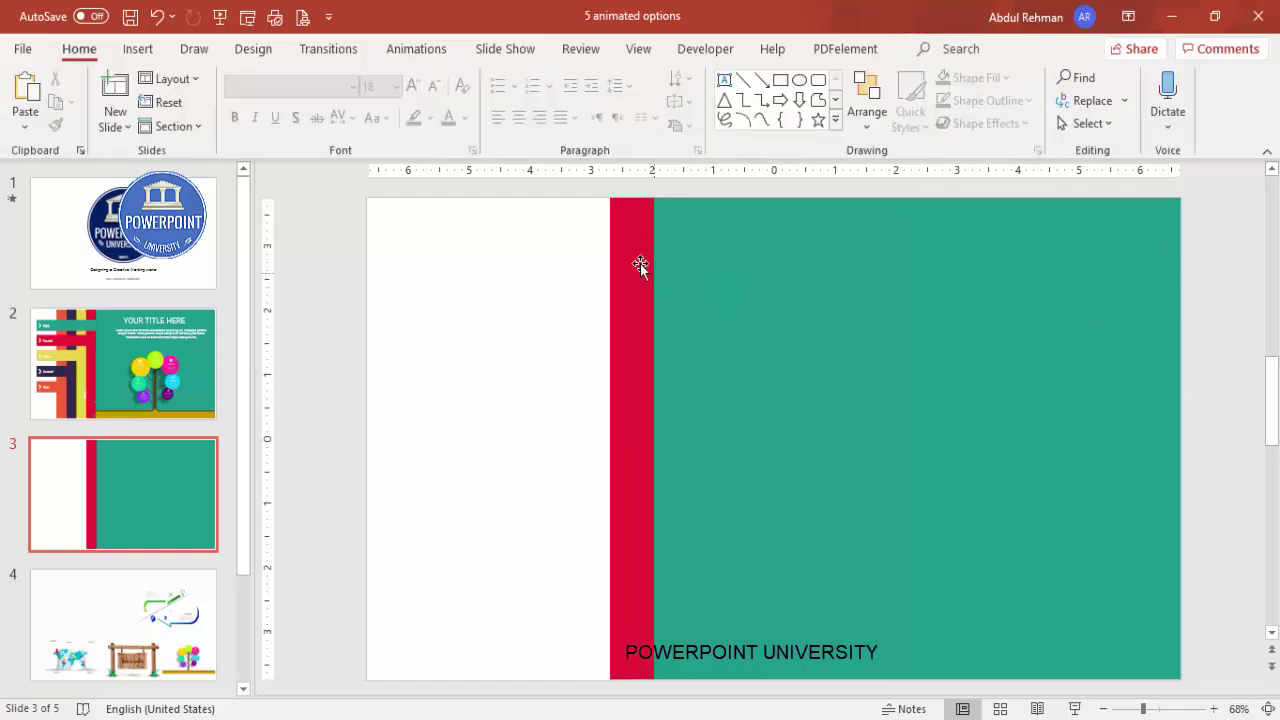
{"action": "left_click", "coordinate": [634, 234]}
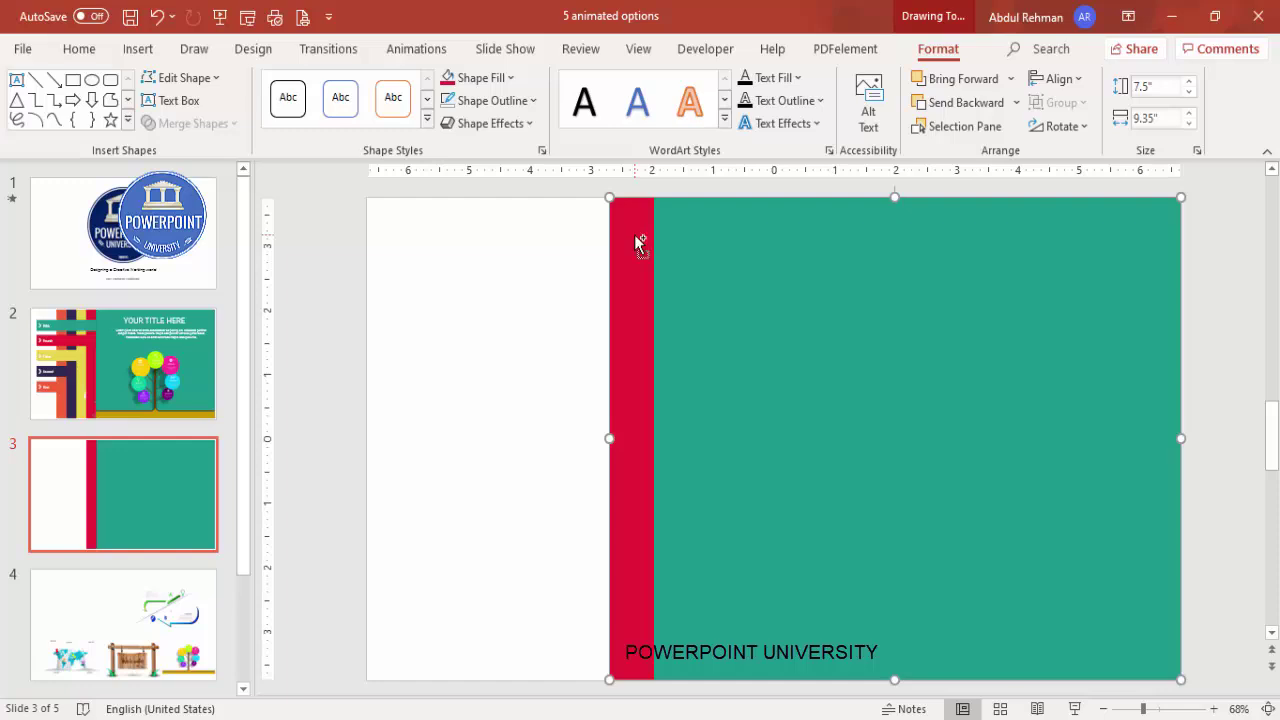
Step: Add a yellow copy behind the others, aligned and stretched to the slide's right edge
{"action": "key", "text": "ctrl+v"}
{"action": "left_click", "coordinate": [496, 84]}
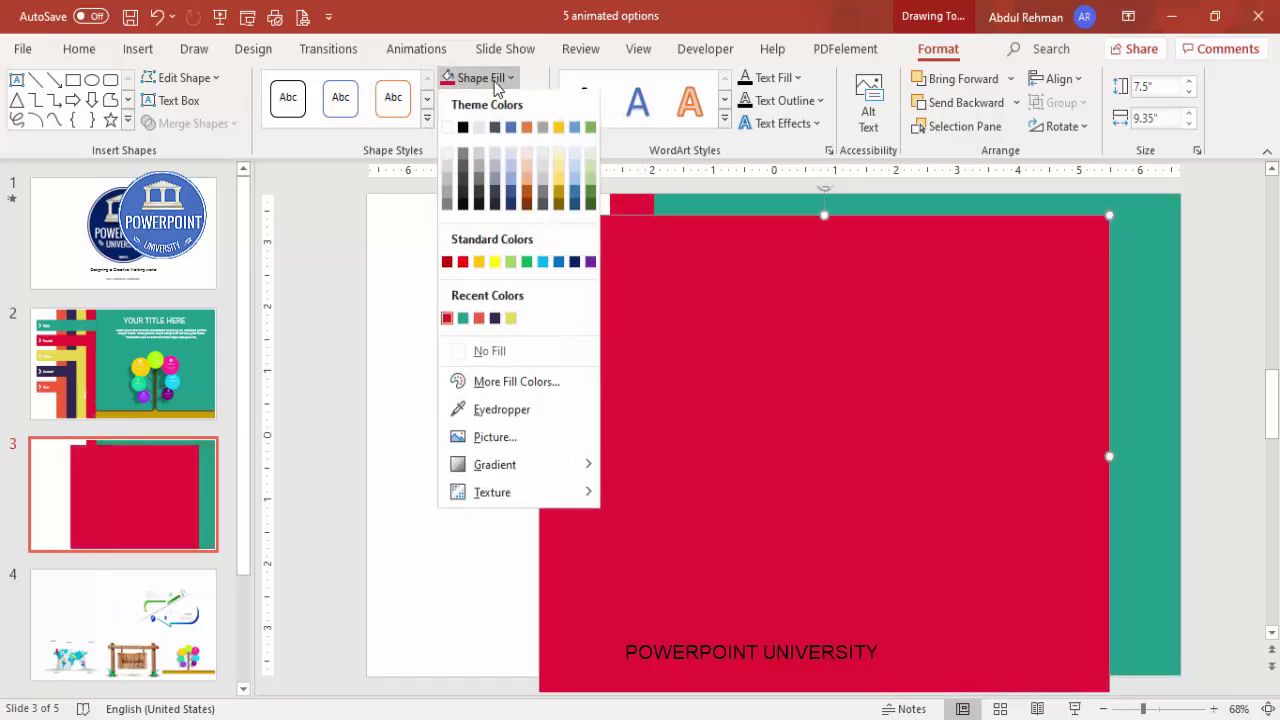
{"action": "left_click", "coordinate": [510, 318]}
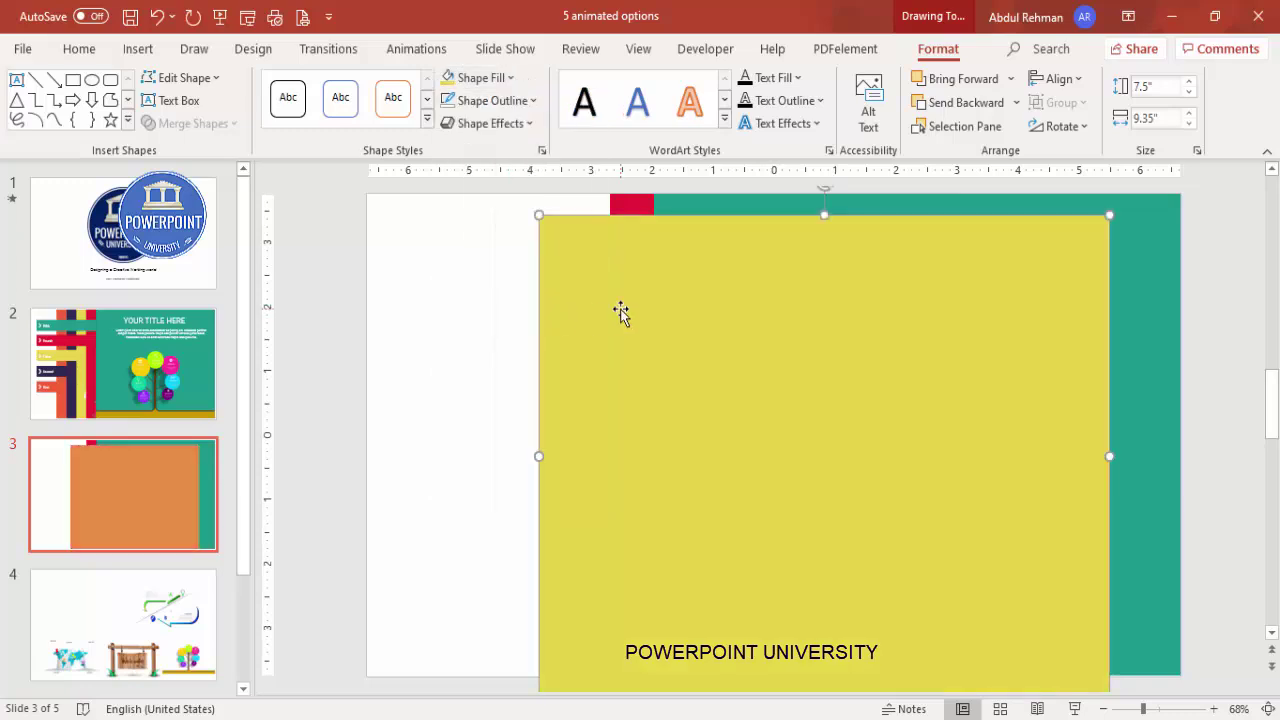
{"action": "left_click_drag", "start_coordinate": [620, 312], "coordinate": [643, 283]}
{"action": "left_click", "coordinate": [1016, 102]}
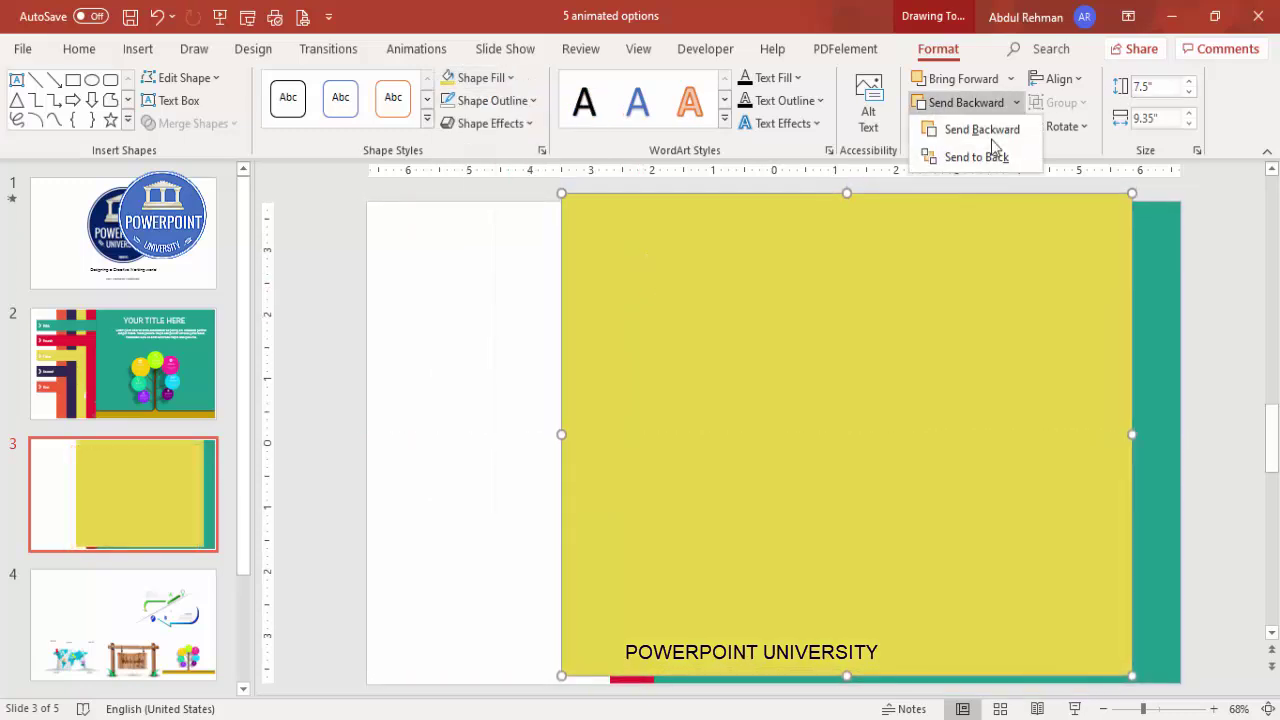
{"action": "left_click", "coordinate": [978, 156]}
{"action": "left_click_drag", "start_coordinate": [577, 260], "coordinate": [583, 274]}
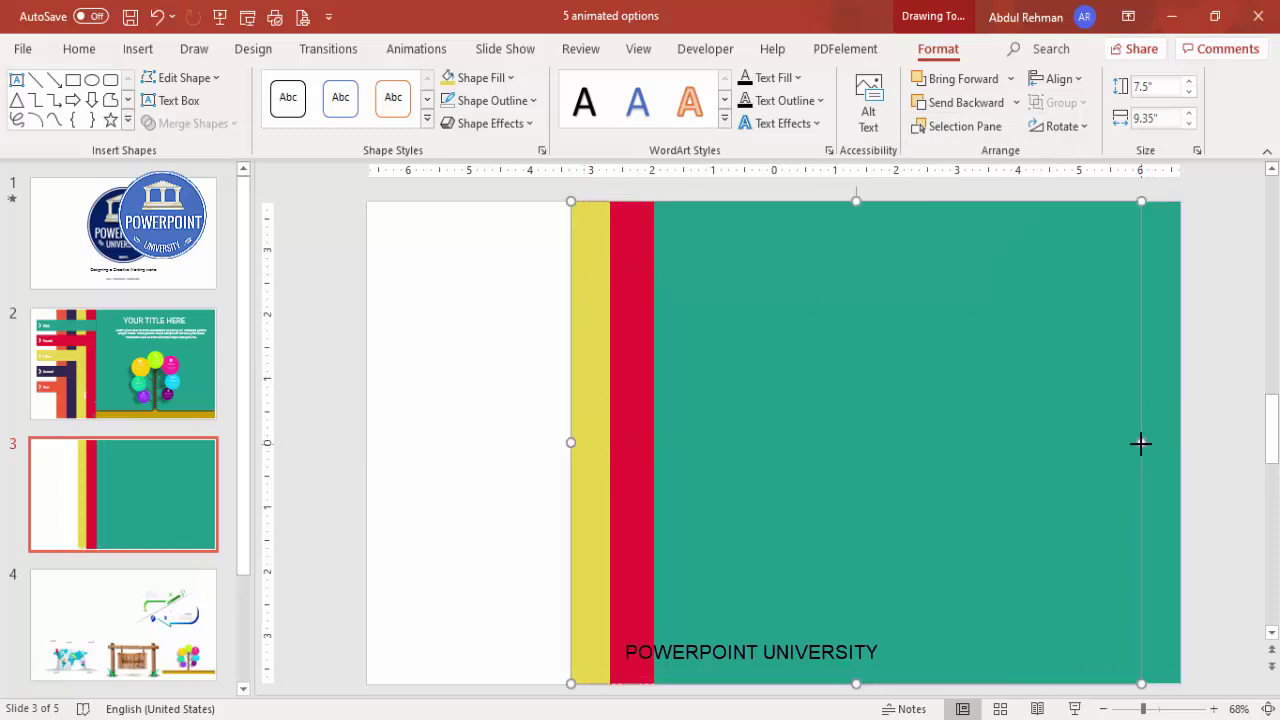
{"action": "left_click_drag", "start_coordinate": [1140, 443], "coordinate": [1182, 441]}
{"action": "left_click", "coordinate": [1200, 394]}
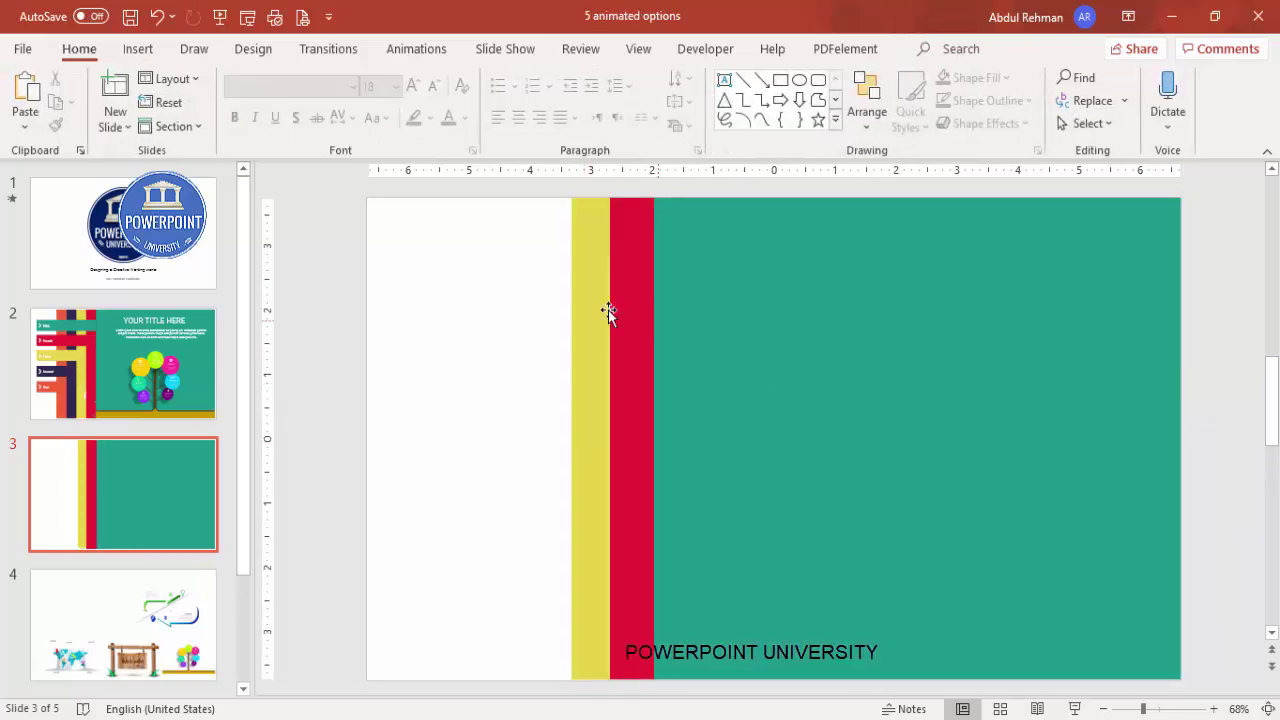
{"action": "left_click", "coordinate": [577, 297]}
{"action": "left_click_drag", "start_coordinate": [571, 437], "coordinate": [566, 437]}
{"action": "left_click", "coordinate": [508, 417]}
{"action": "left_click", "coordinate": [586, 319]}
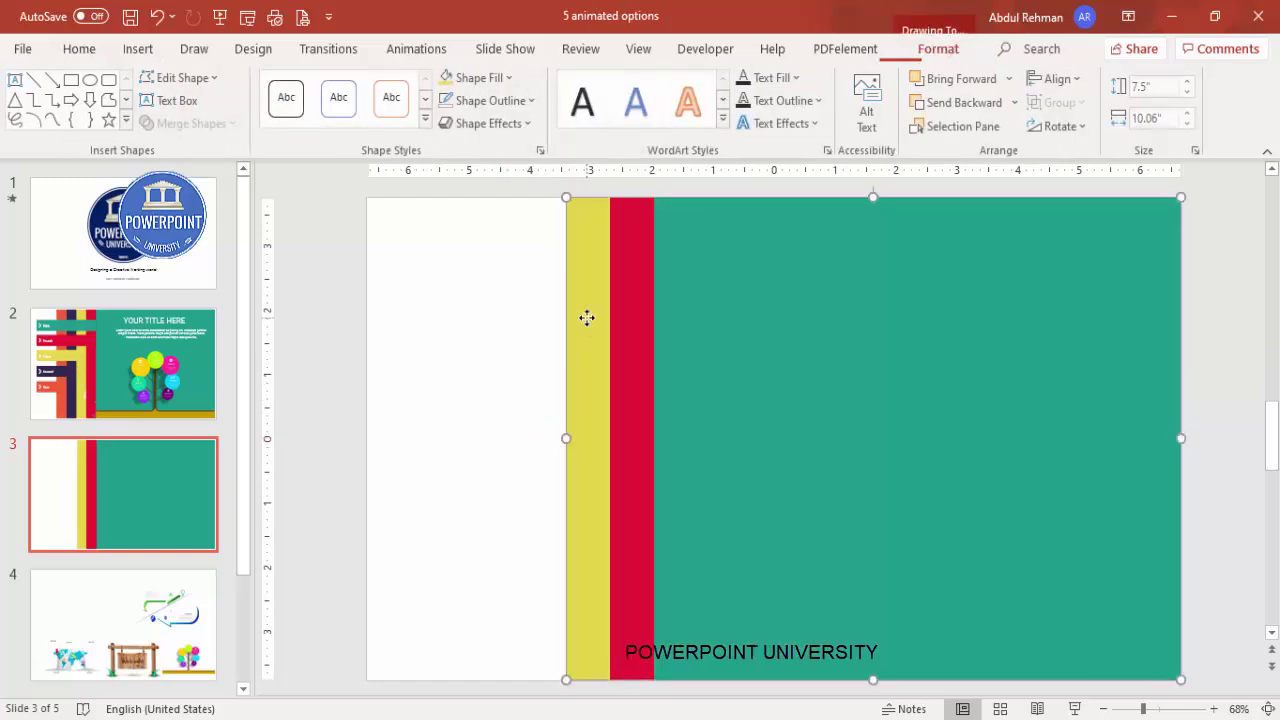
Step: Add a dark purple copy at the back, offset left and stretched to the right edge
{"action": "mouse_move", "coordinate": [586, 317]}
{"action": "left_mouse_down"}
{"action": "mouse_move", "coordinate": [608, 323]}
{"action": "mouse_move", "coordinate": [546, 316]}
{"action": "mouse_move", "coordinate": [570, 299]}
{"action": "left_mouse_up"}
{"action": "left_click", "coordinate": [480, 77]}
{"action": "left_click", "coordinate": [511, 319]}
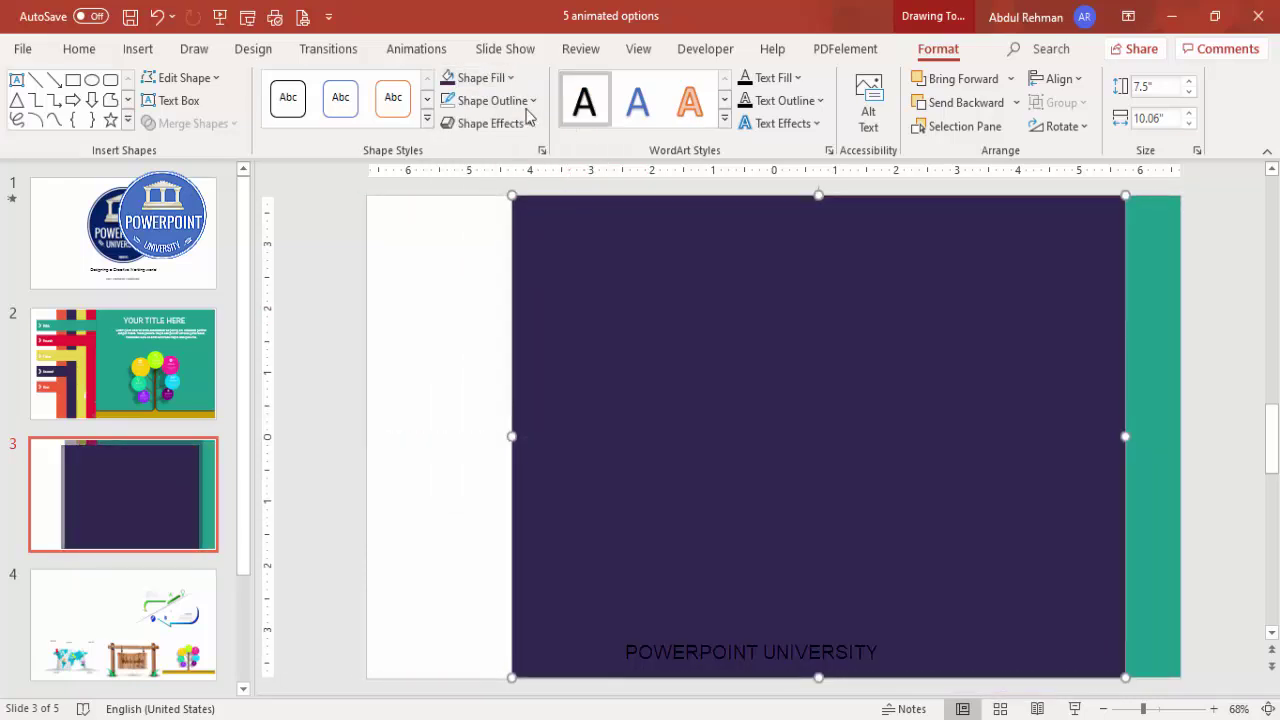
{"action": "left_click", "coordinate": [1016, 102]}
{"action": "left_click", "coordinate": [990, 157]}
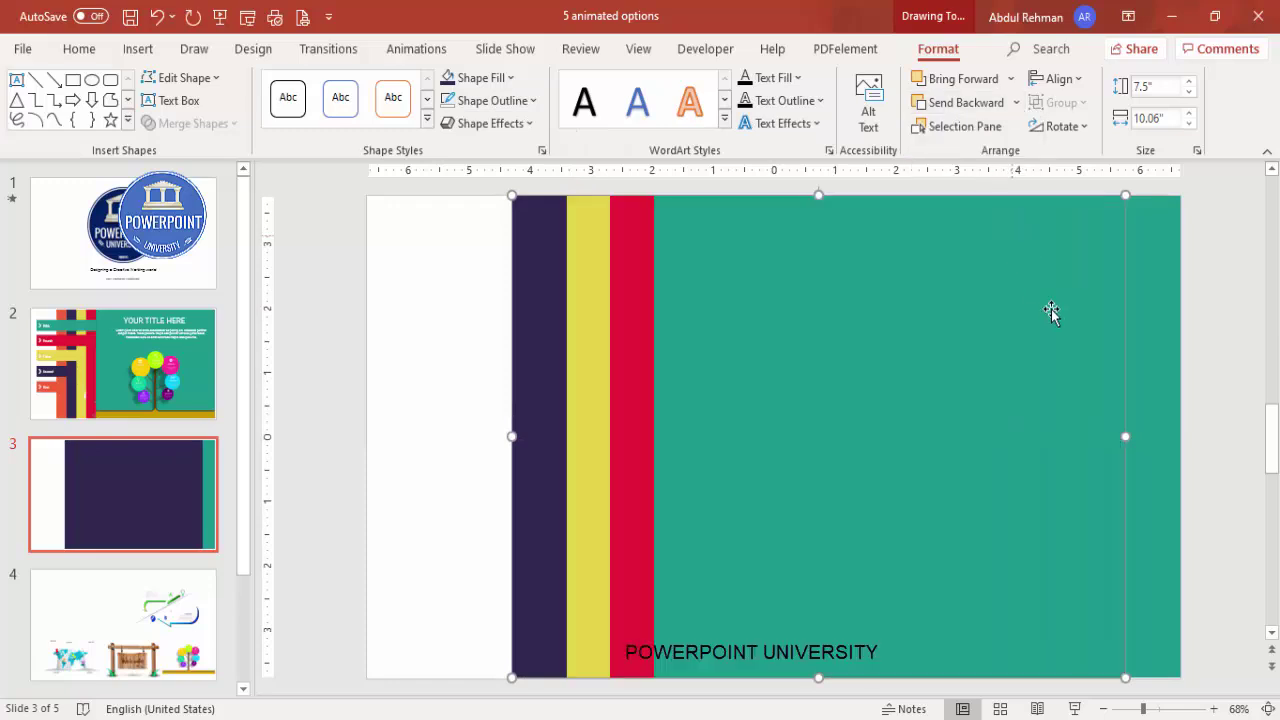
{"action": "left_click_drag", "start_coordinate": [531, 424], "coordinate": [535, 422]}
{"action": "left_click_drag", "start_coordinate": [1131, 441], "coordinate": [1182, 440]}
{"action": "left_click", "coordinate": [1200, 423]}
{"action": "left_click", "coordinate": [551, 323]}
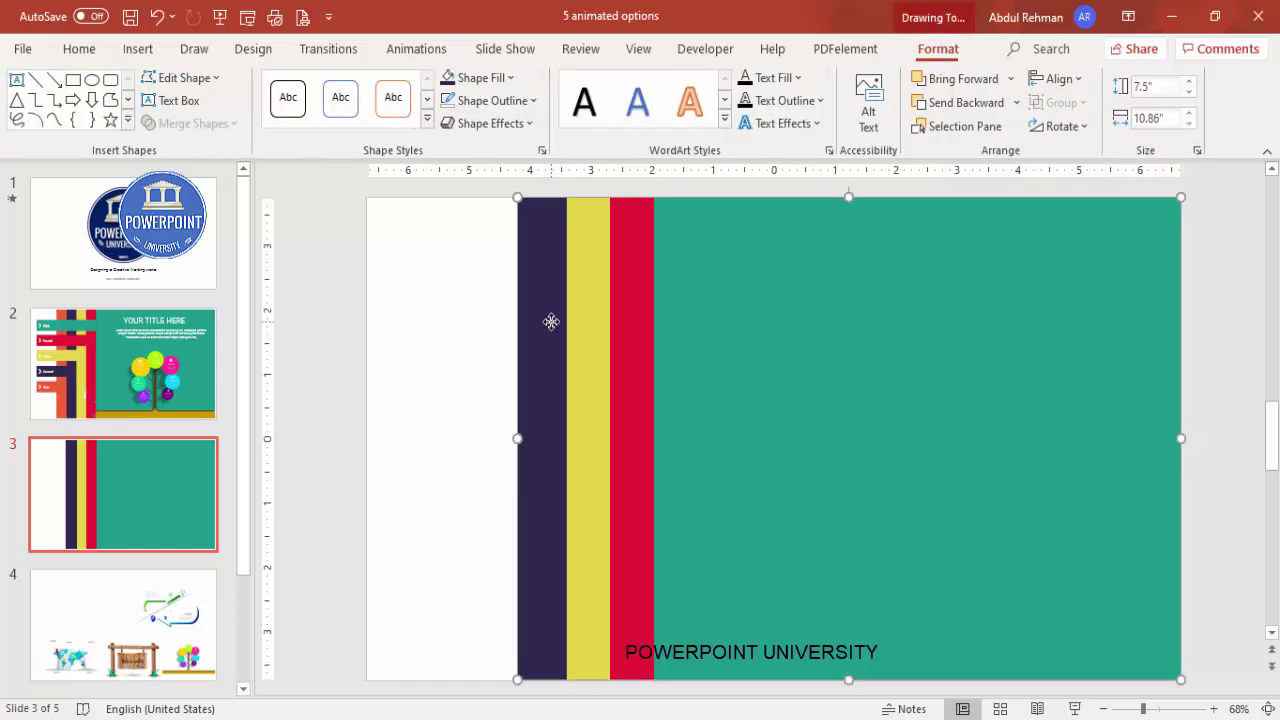
Step: Add an orange copy at the back, offset left and stretched to the right edge
{"action": "left_click_drag", "start_coordinate": [551, 323], "coordinate": [497, 306]}
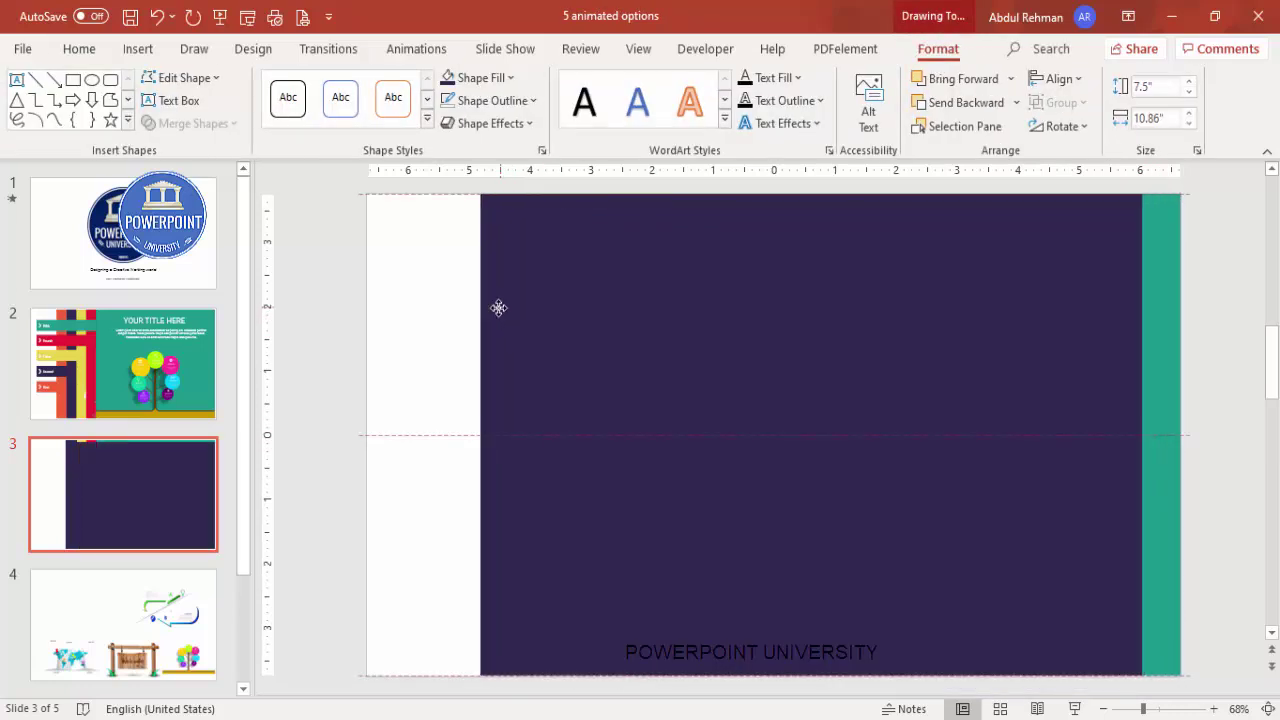
{"action": "left_click", "coordinate": [482, 77]}
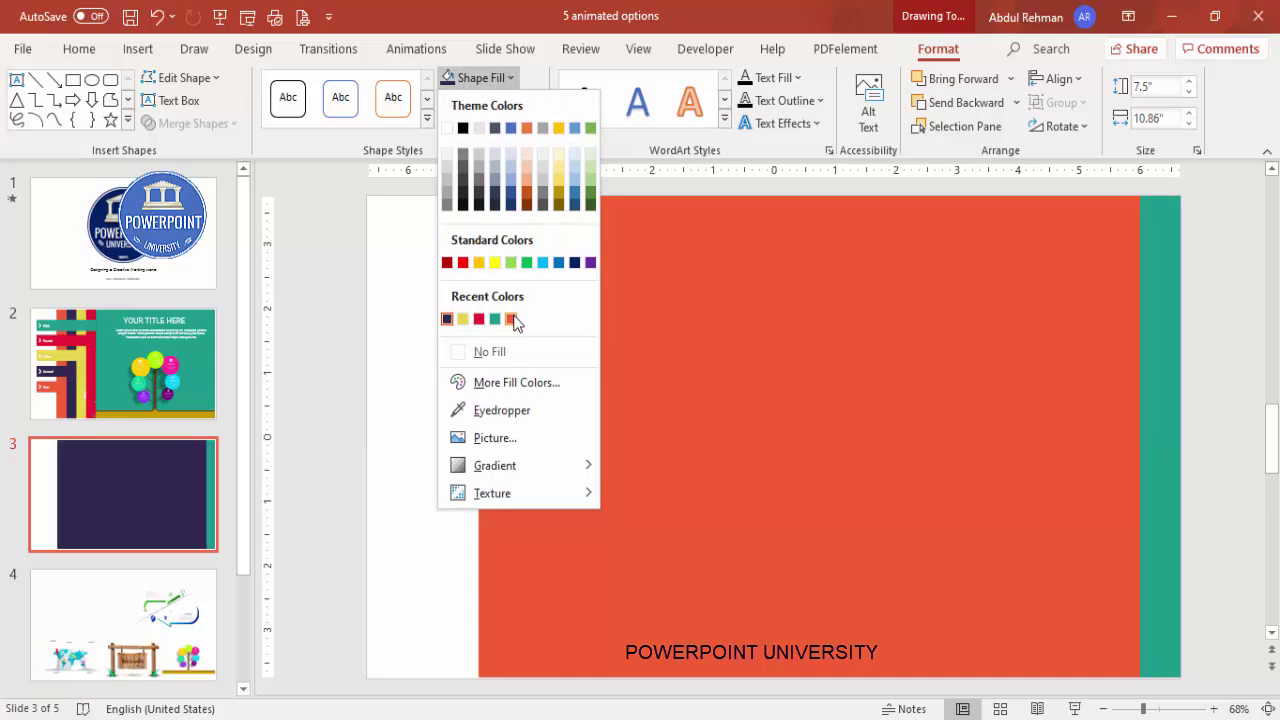
{"action": "left_click", "coordinate": [512, 317]}
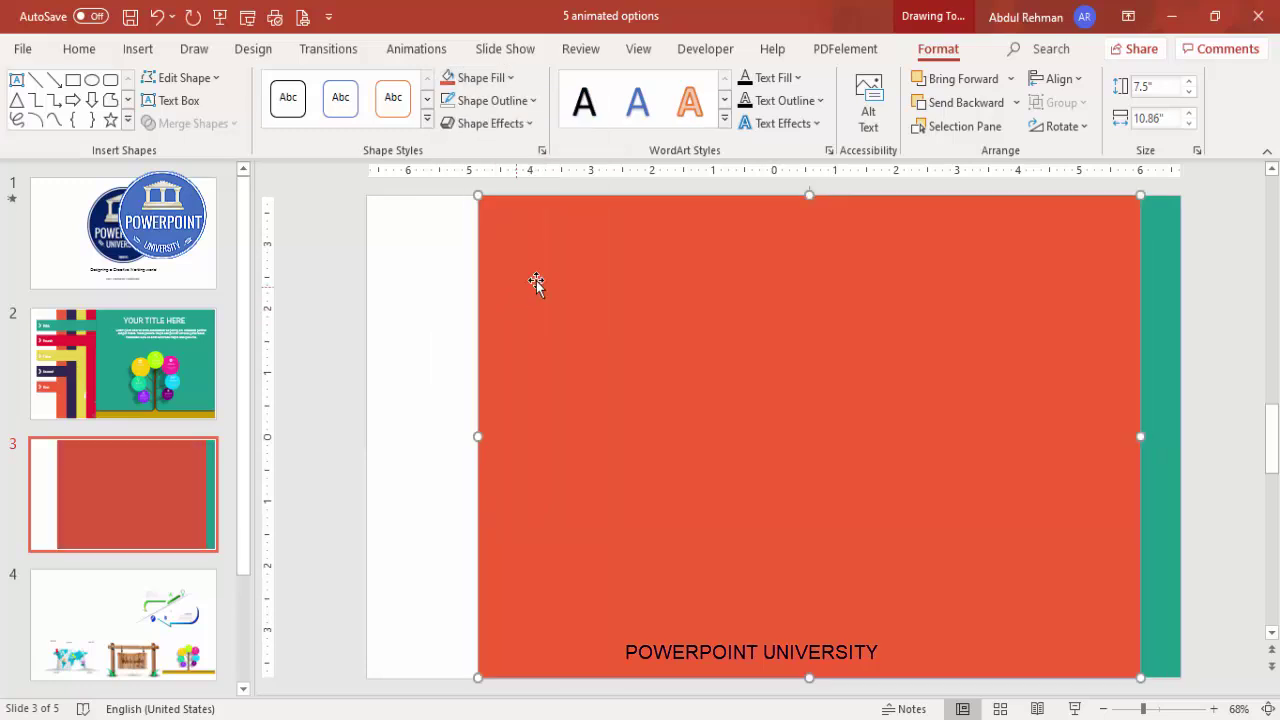
{"action": "left_click", "coordinate": [1015, 102]}
{"action": "left_click", "coordinate": [990, 156]}
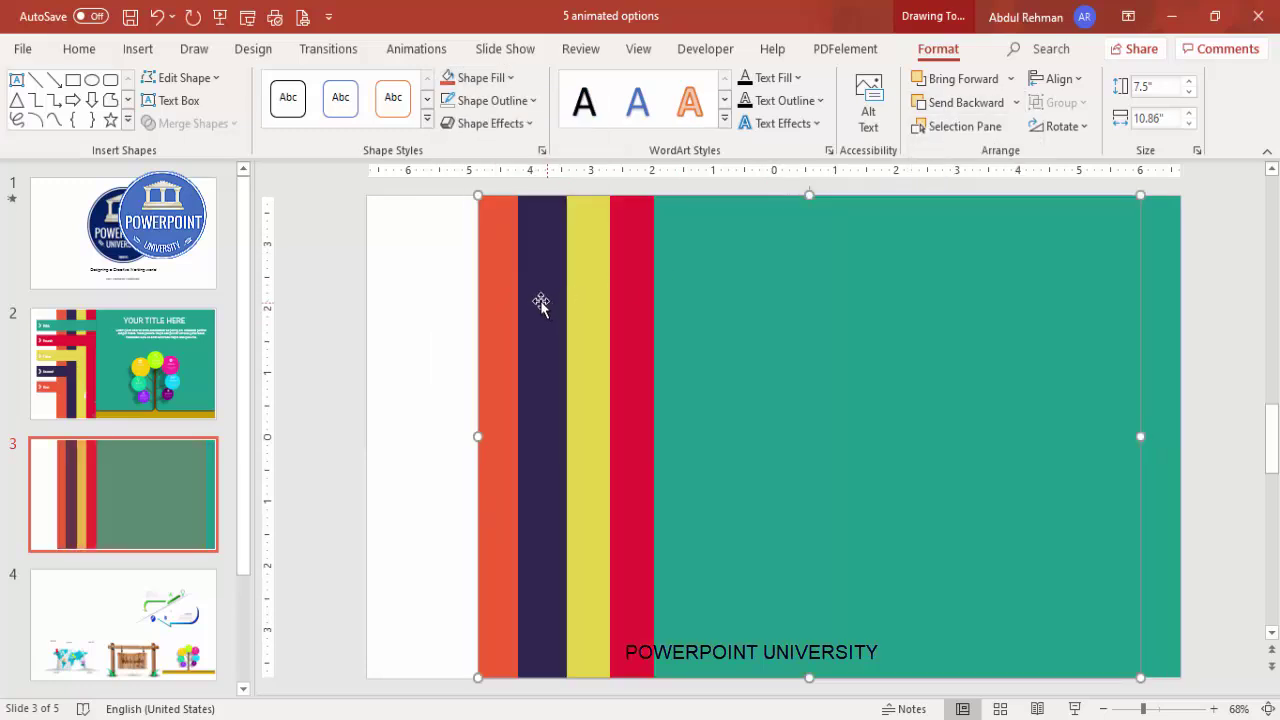
{"action": "left_click_drag", "start_coordinate": [502, 298], "coordinate": [500, 300]}
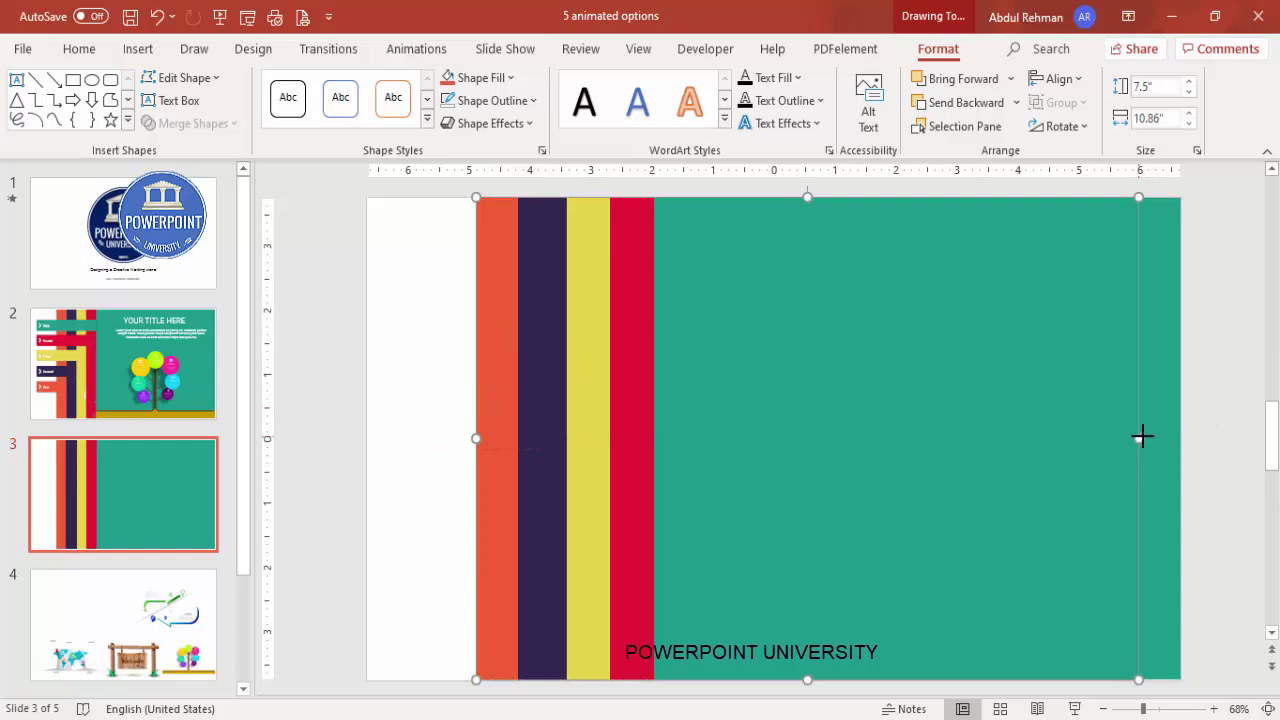
{"action": "left_click_drag", "start_coordinate": [1142, 436], "coordinate": [1182, 430]}
{"action": "left_click", "coordinate": [1211, 423]}
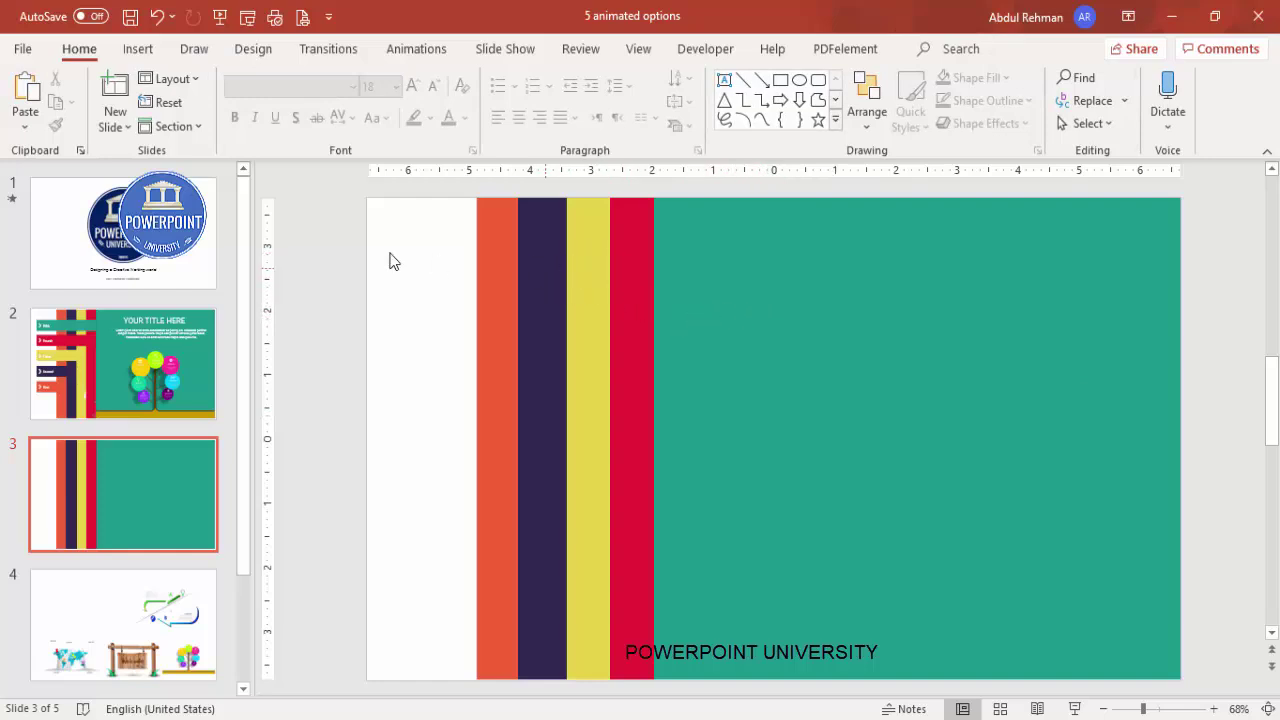
Step: Draw an outline-free teal horizontal bar from the red strip to the slide's left edge
{"action": "left_click", "coordinate": [138, 48]}
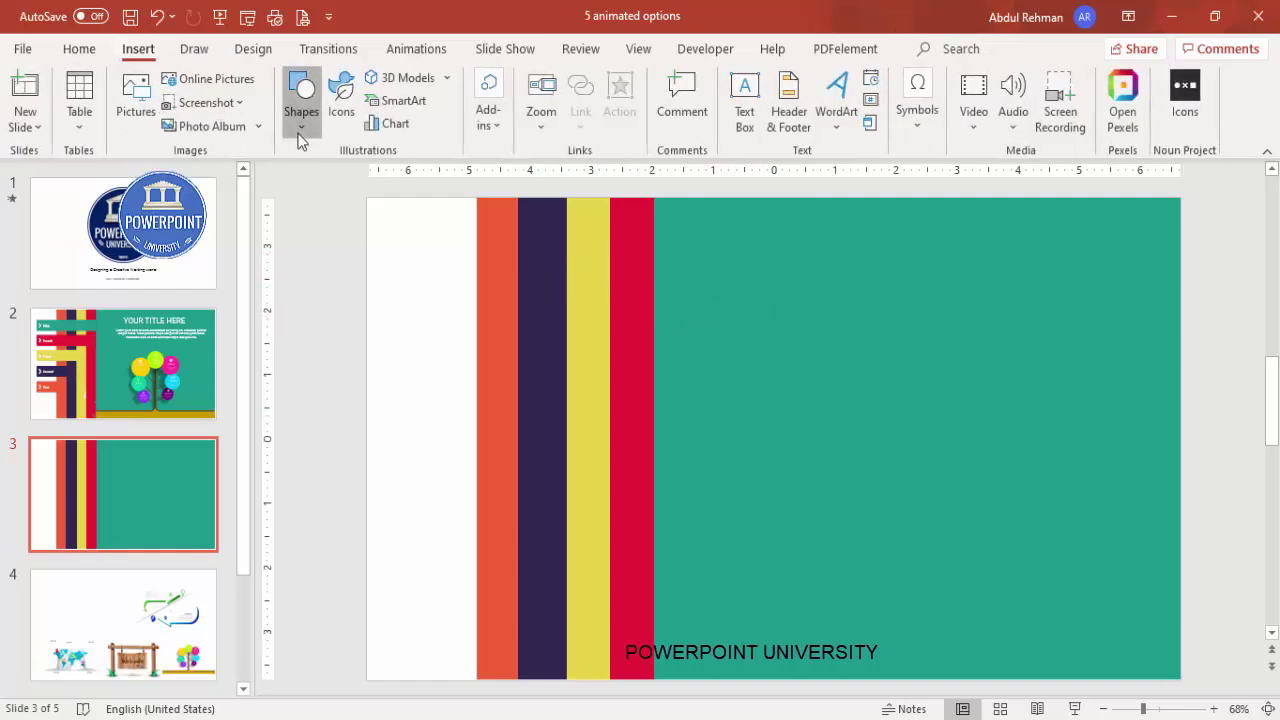
{"action": "left_click", "coordinate": [300, 125]}
{"action": "left_click", "coordinate": [293, 315]}
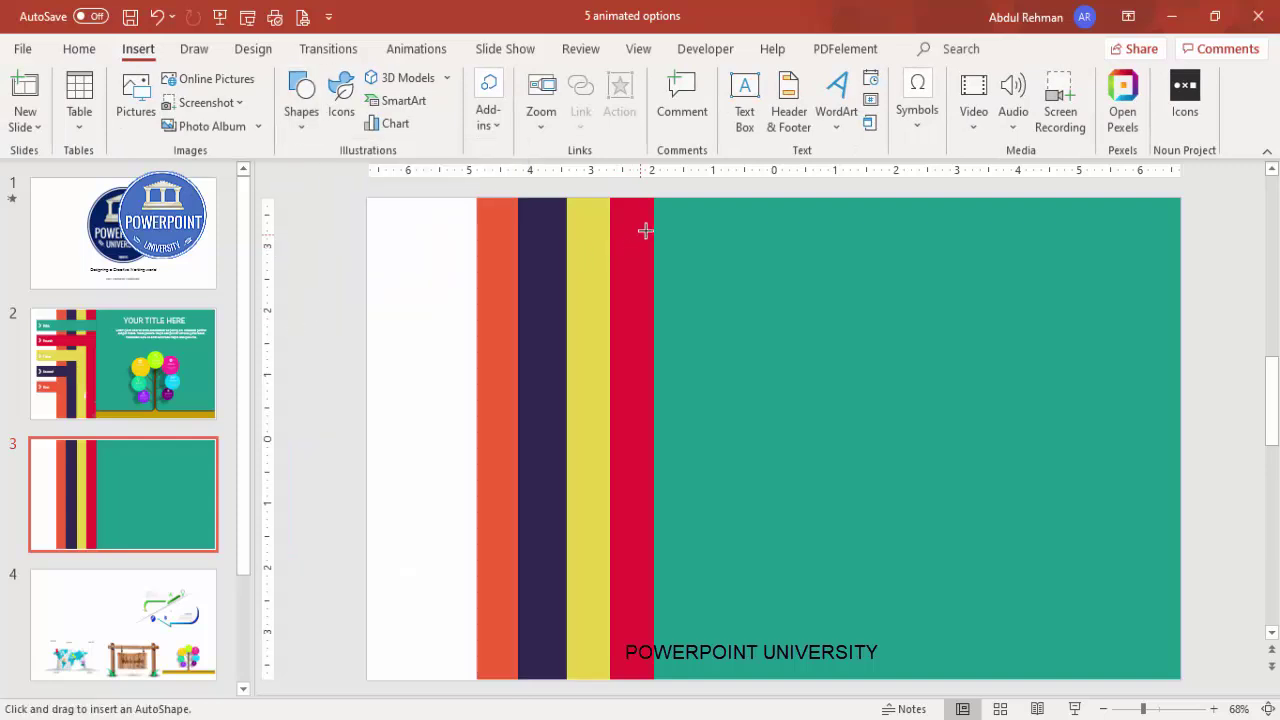
{"action": "left_click_drag", "start_coordinate": [631, 258], "coordinate": [400, 265]}
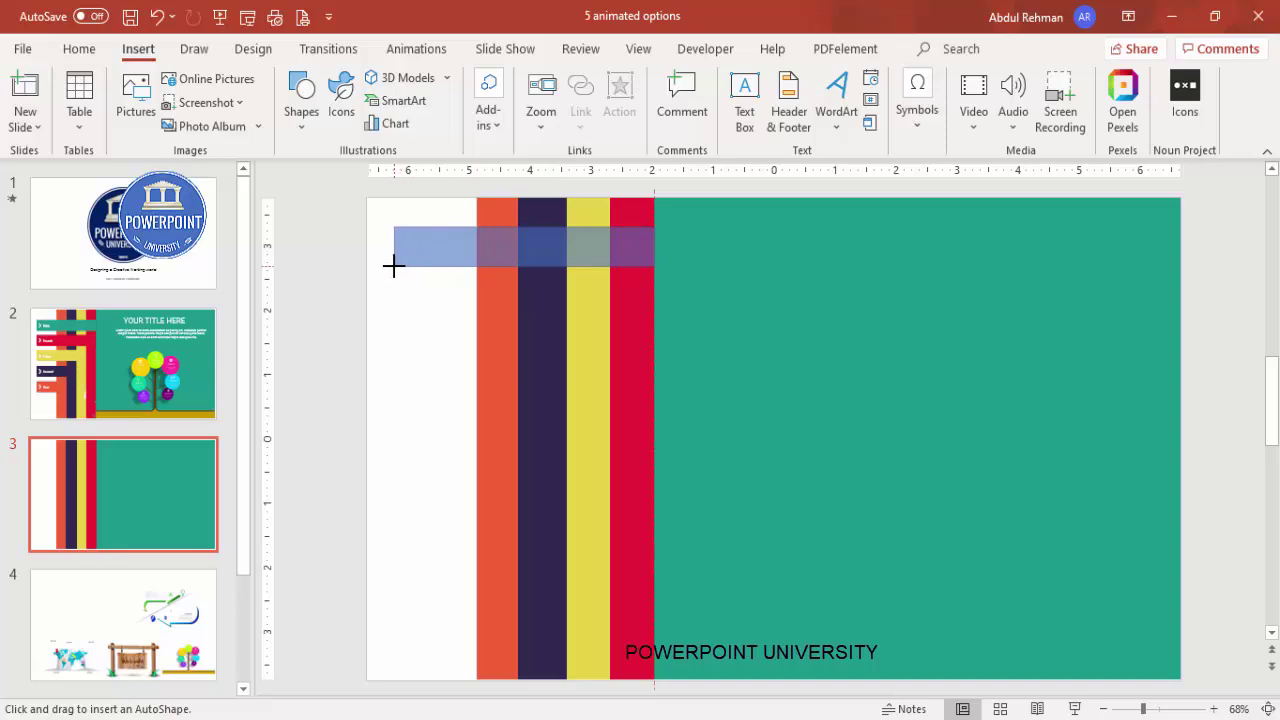
{"action": "left_click_drag", "start_coordinate": [393, 266], "coordinate": [392, 274]}
{"action": "left_click", "coordinate": [490, 100]}
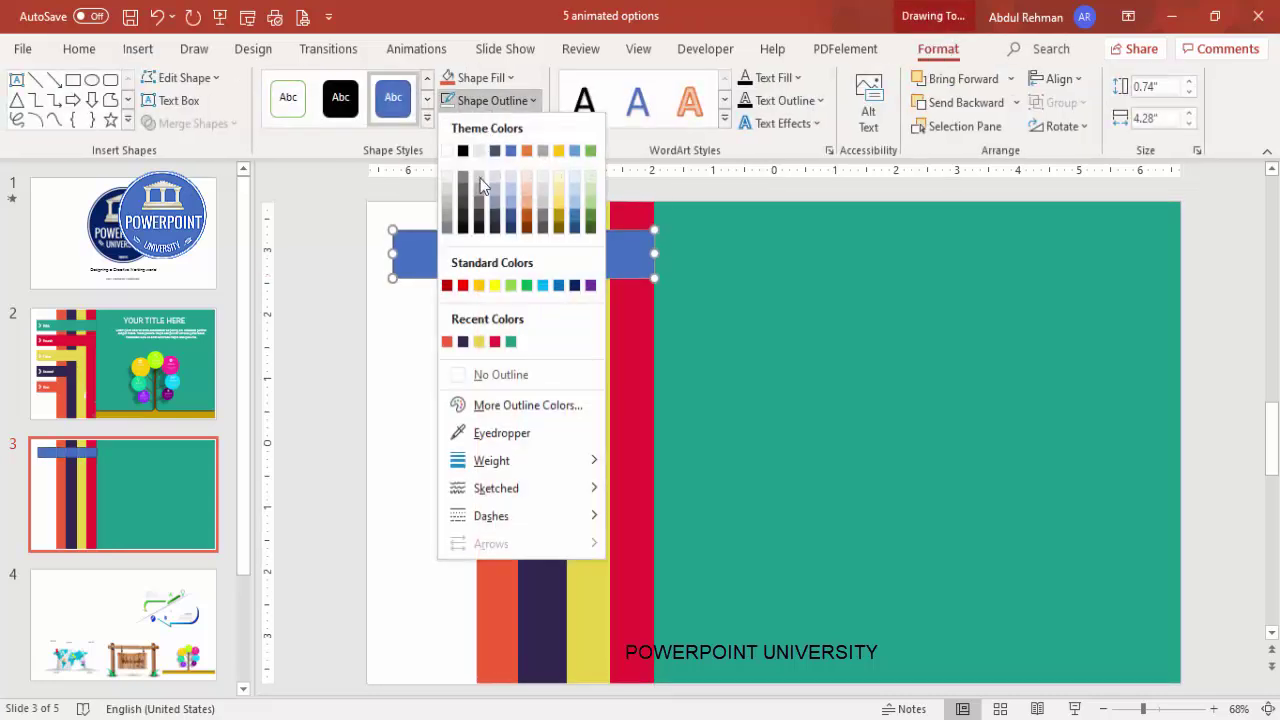
{"action": "left_click", "coordinate": [500, 375]}
{"action": "left_click", "coordinate": [482, 78]}
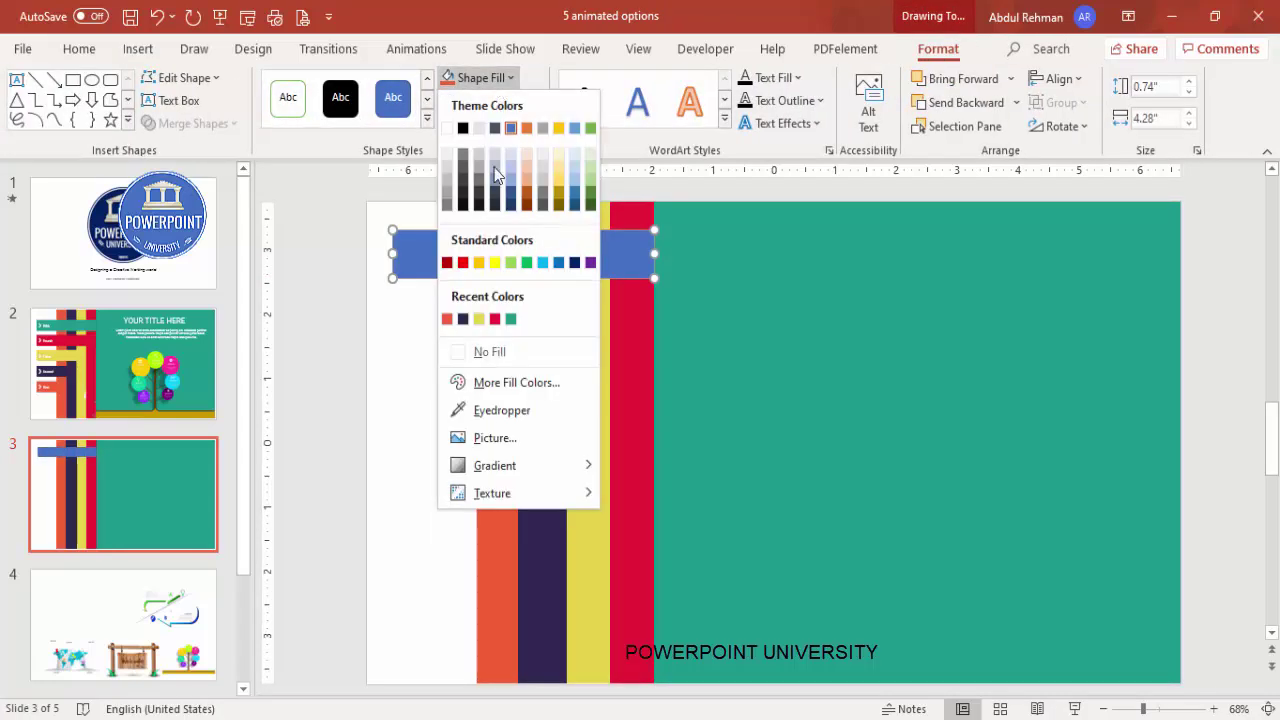
{"action": "left_click", "coordinate": [511, 320]}
{"action": "left_click", "coordinate": [379, 372]}
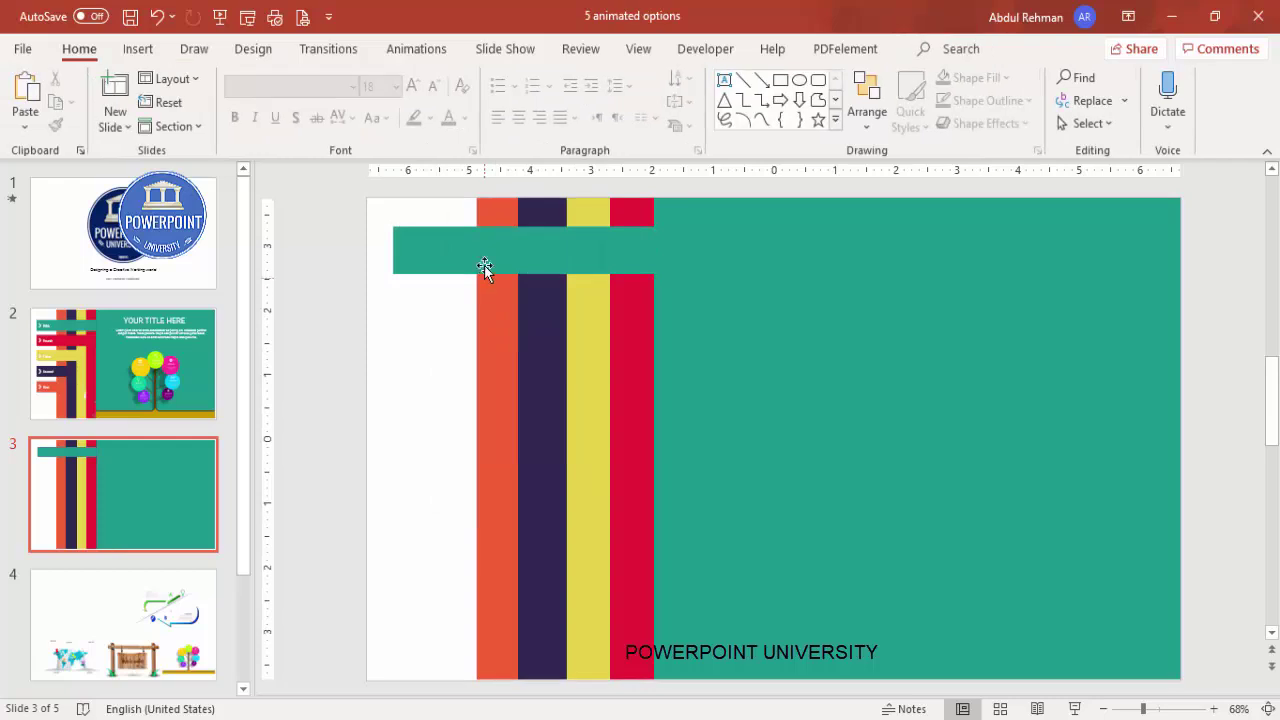
{"action": "left_click_drag", "start_coordinate": [417, 258], "coordinate": [378, 243]}
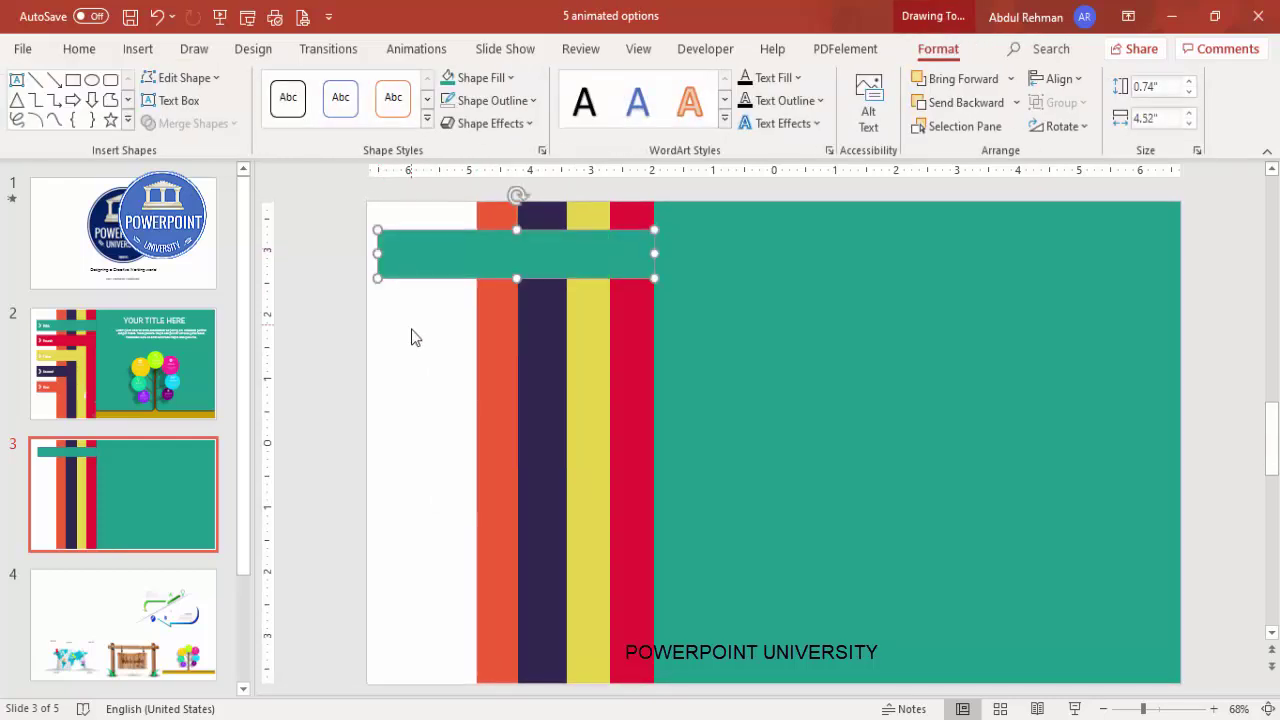
{"action": "left_click", "coordinate": [411, 337]}
{"action": "left_click", "coordinate": [457, 257]}
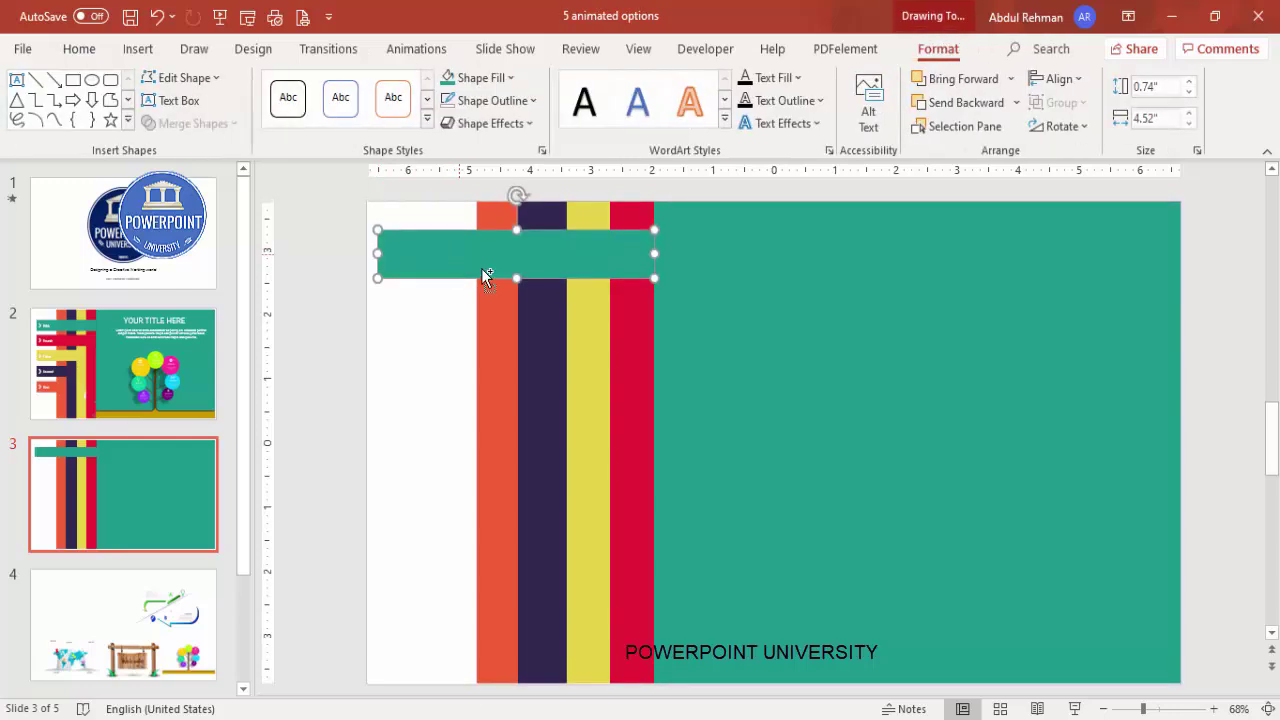
Step: Add a shorter red copy of the bar directly below the teal one
{"action": "left_click_drag", "start_coordinate": [575, 260], "coordinate": [577, 314]}
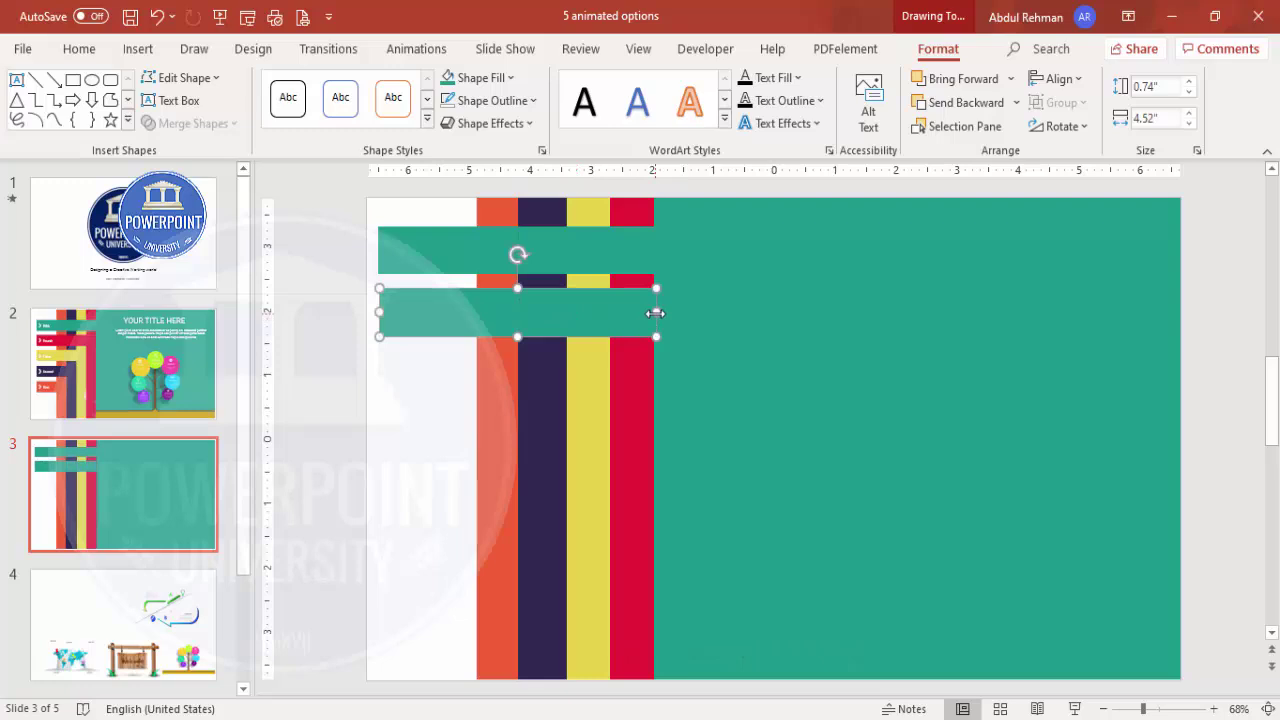
{"action": "left_click_drag", "start_coordinate": [655, 313], "coordinate": [606, 313]}
{"action": "left_click", "coordinate": [446, 401]}
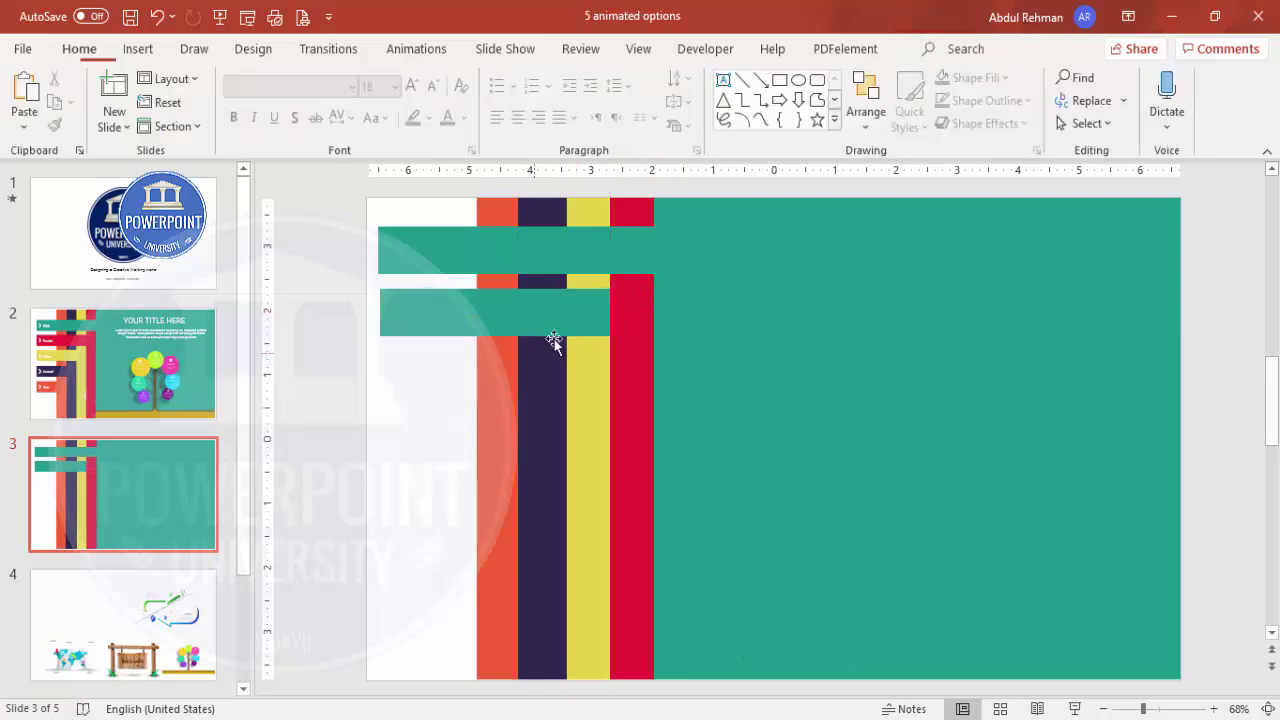
{"action": "left_click", "coordinate": [550, 322]}
{"action": "left_click", "coordinate": [508, 78]}
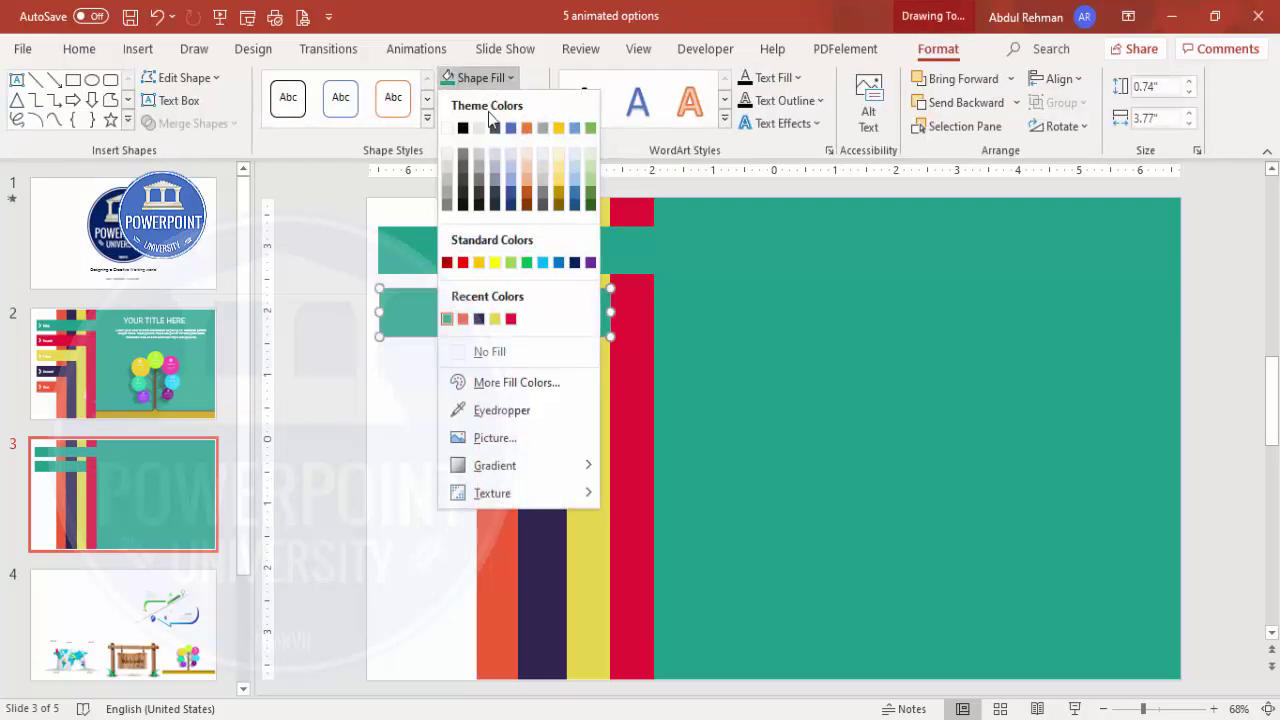
{"action": "left_click", "coordinate": [508, 318]}
{"action": "left_click", "coordinate": [410, 404]}
{"action": "left_click", "coordinate": [478, 325]}
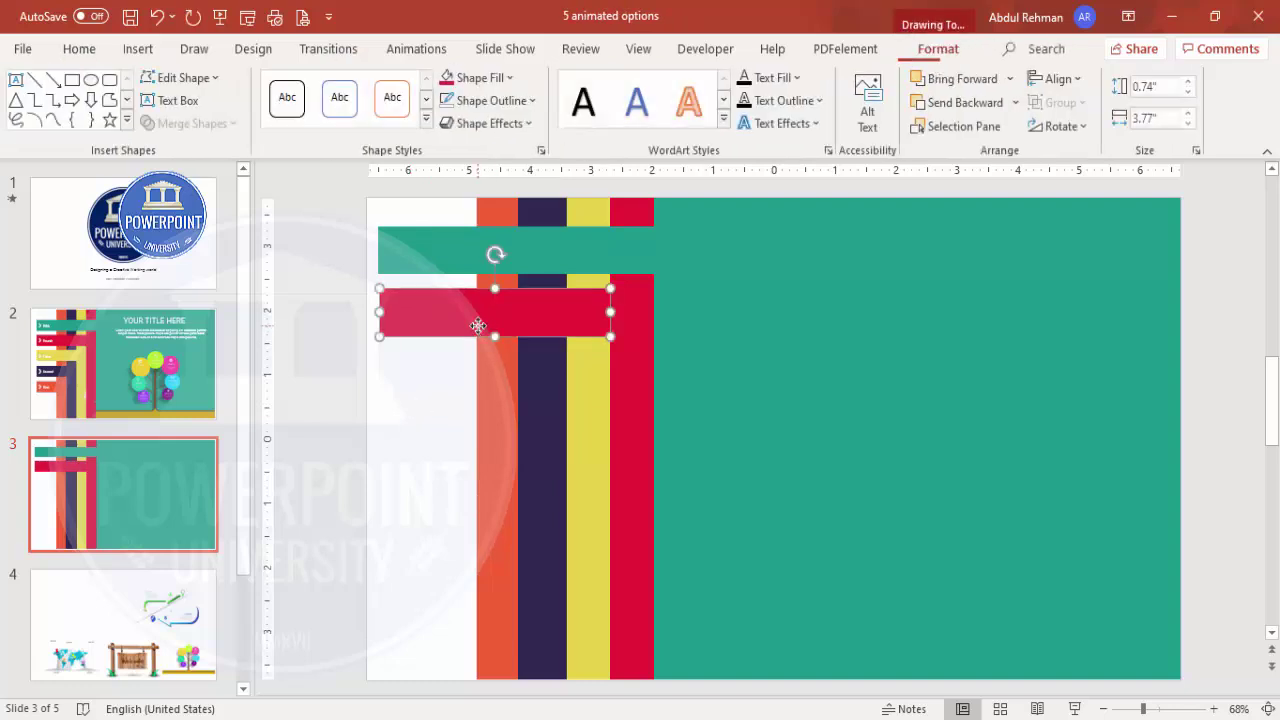
{"action": "left_click_drag", "start_coordinate": [612, 314], "coordinate": [618, 324]}
{"action": "left_click", "coordinate": [440, 317]}
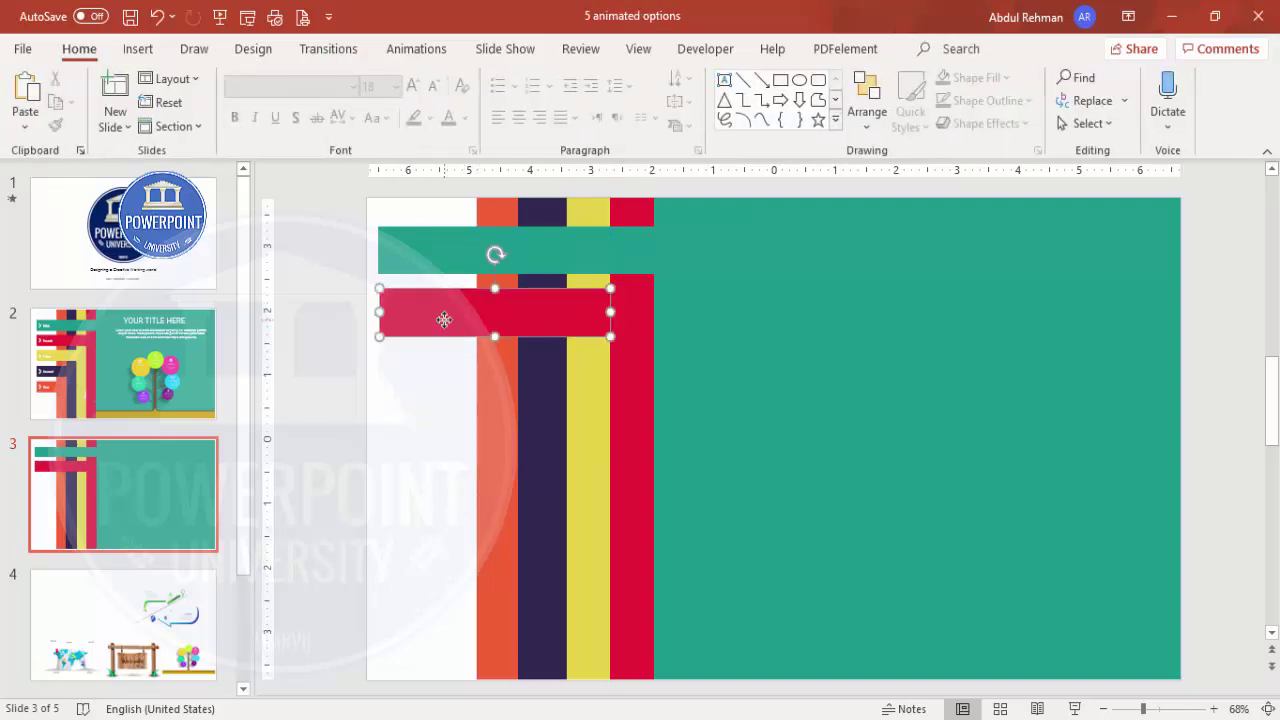
Step: Add a shorter yellow bar below the red one, left edges aligned
{"action": "left_click_drag", "start_coordinate": [439, 339], "coordinate": [436, 372]}
{"action": "left_click", "coordinate": [384, 316]}
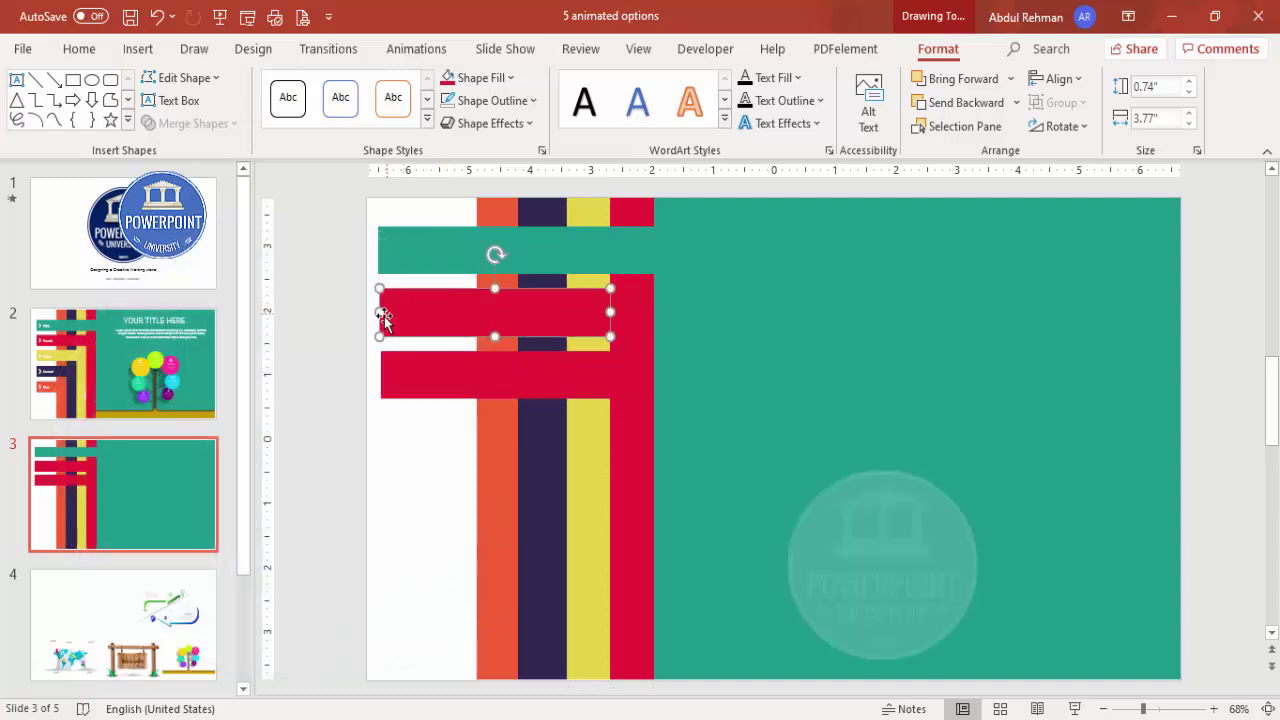
{"action": "left_click", "coordinate": [377, 314]}
{"action": "left_click", "coordinate": [395, 367]}
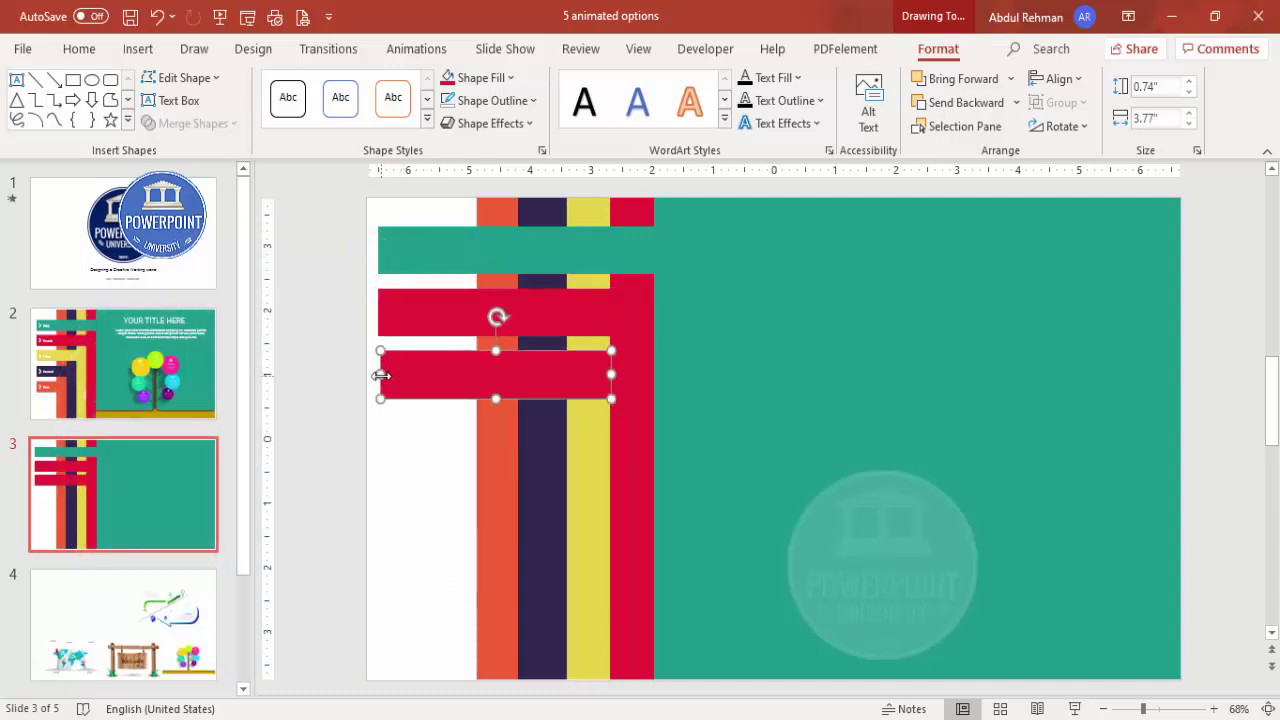
{"action": "left_click_drag", "start_coordinate": [381, 375], "coordinate": [377, 375]}
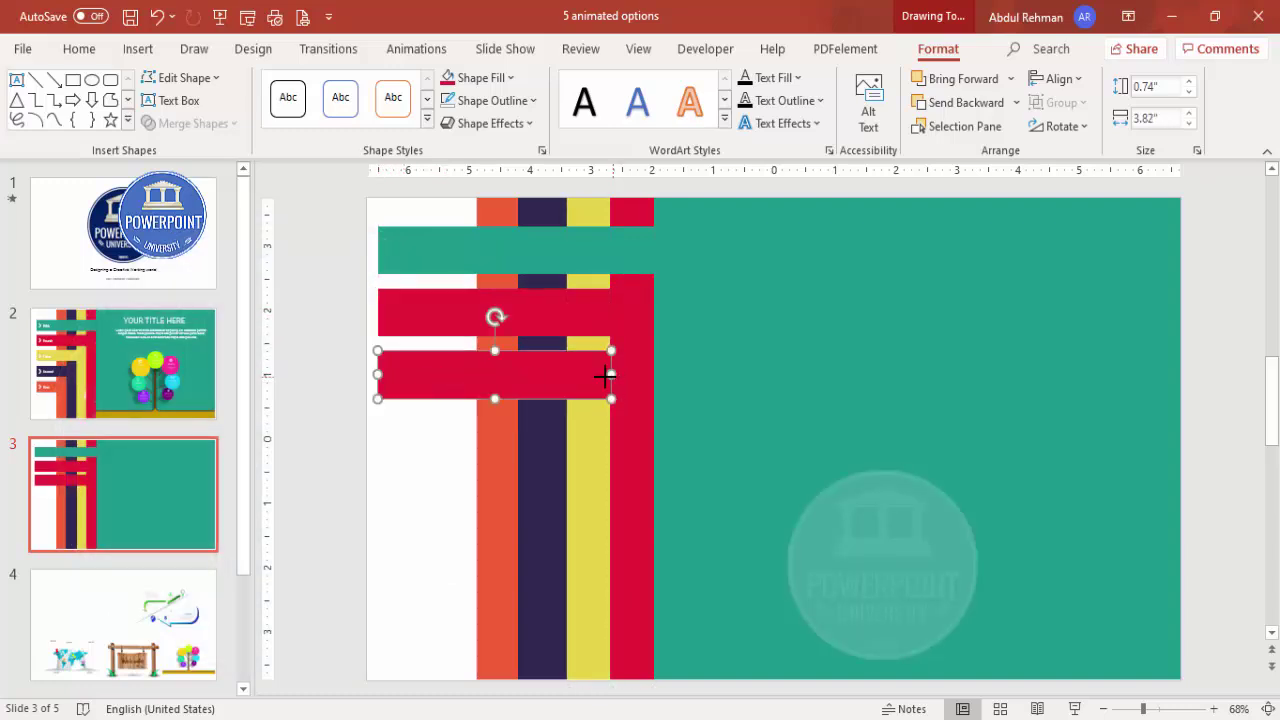
{"action": "left_click_drag", "start_coordinate": [606, 375], "coordinate": [566, 381]}
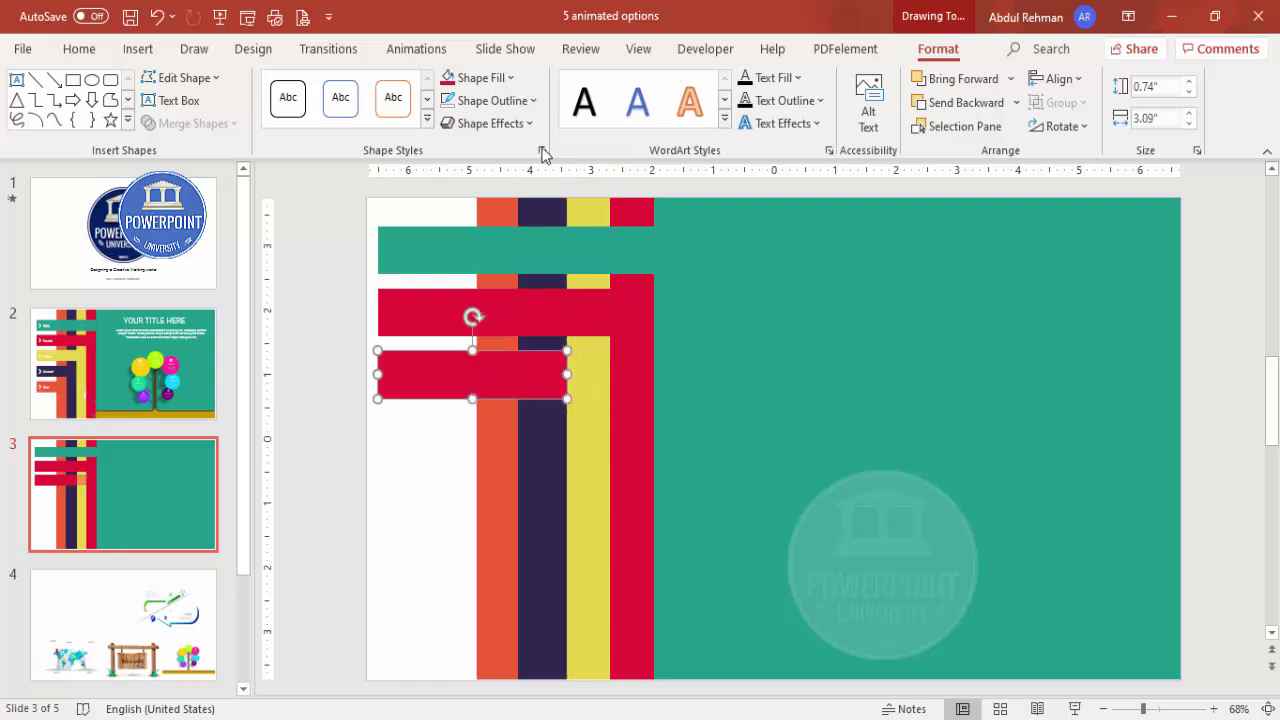
{"action": "left_click", "coordinate": [490, 77]}
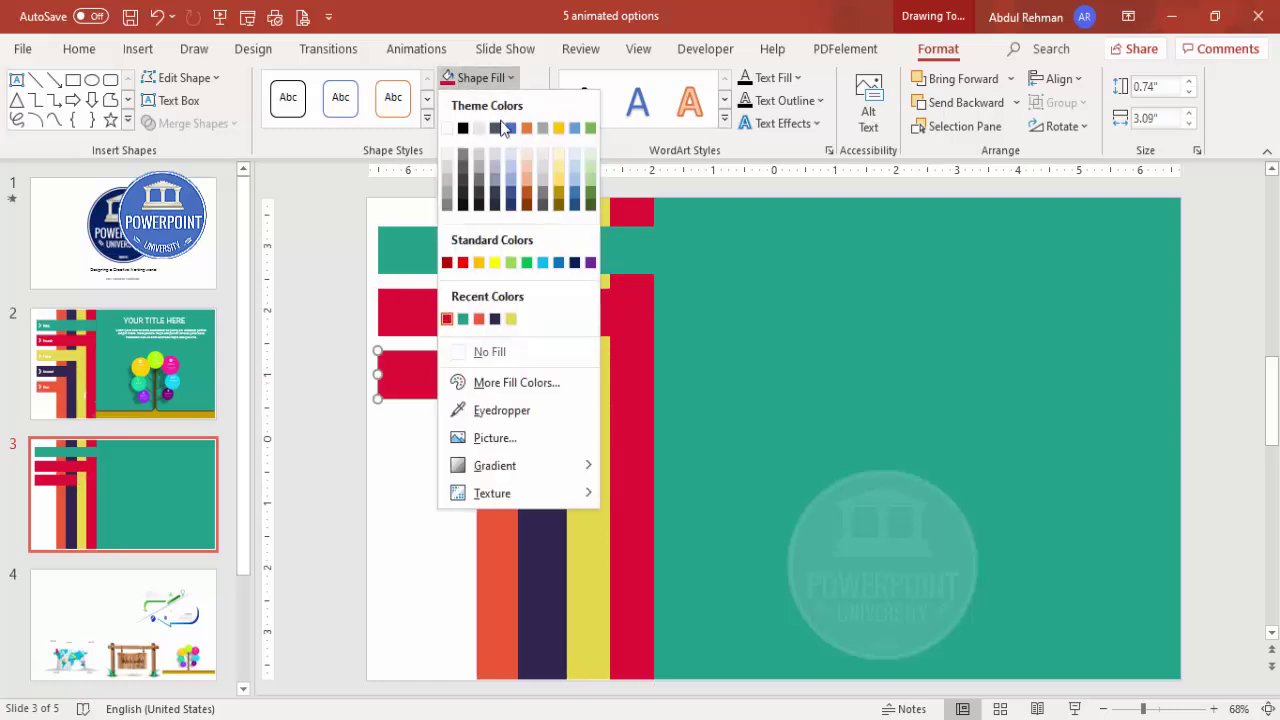
{"action": "left_click", "coordinate": [514, 320]}
{"action": "key", "text": "Escape"}
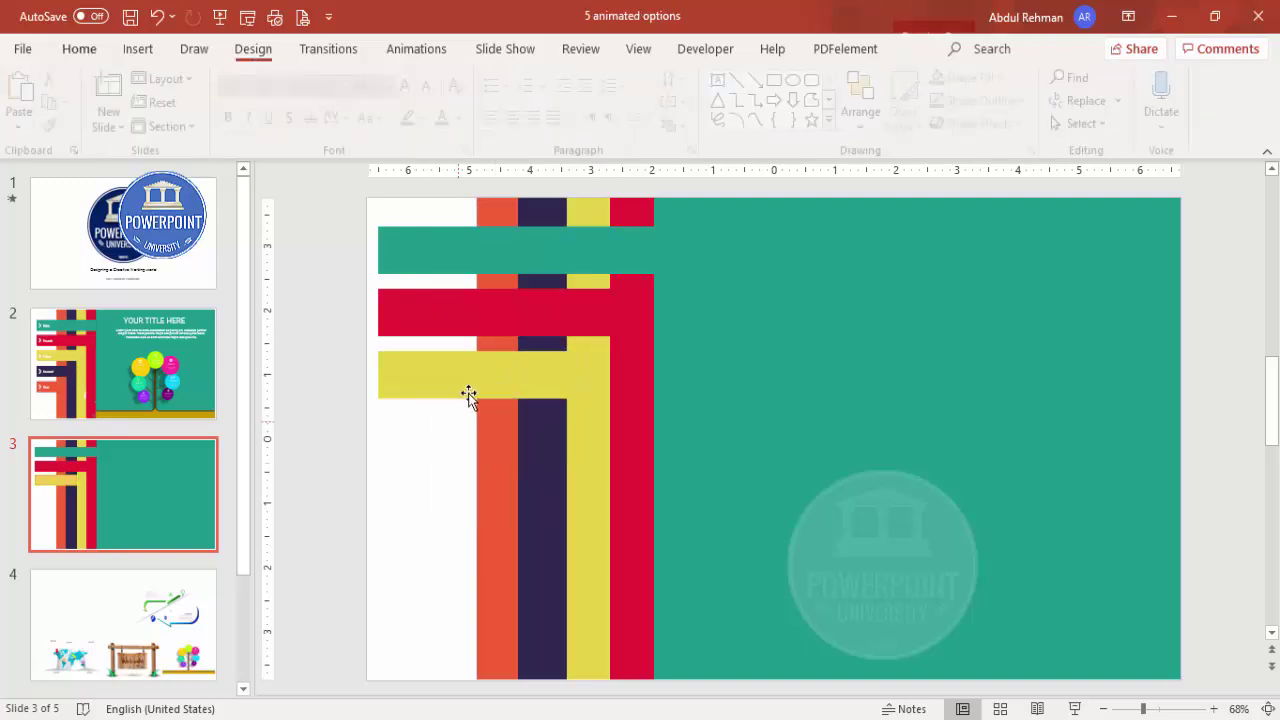
Step: Add a shorter dark purple bar below the yellow one
{"action": "left_click_drag", "start_coordinate": [469, 394], "coordinate": [455, 450]}
{"action": "left_click", "coordinate": [451, 437]}
{"action": "left_click", "coordinate": [451, 377]}
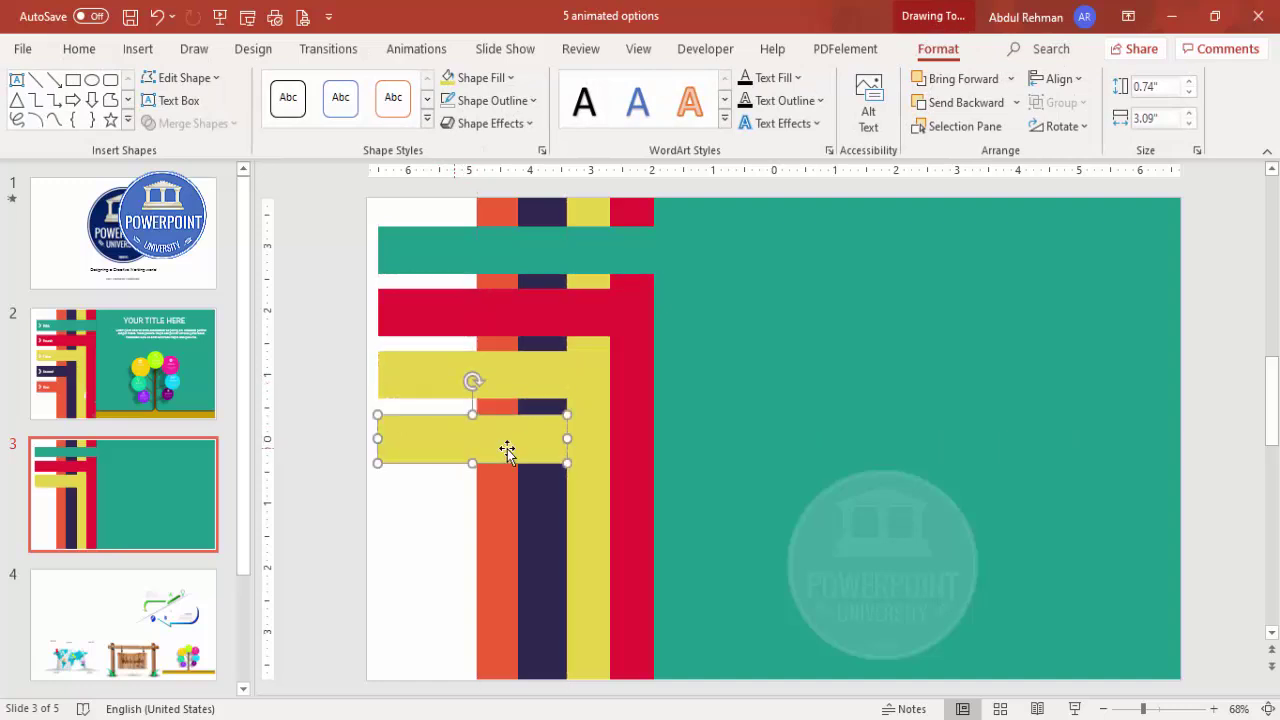
{"action": "left_click_drag", "start_coordinate": [570, 439], "coordinate": [521, 450]}
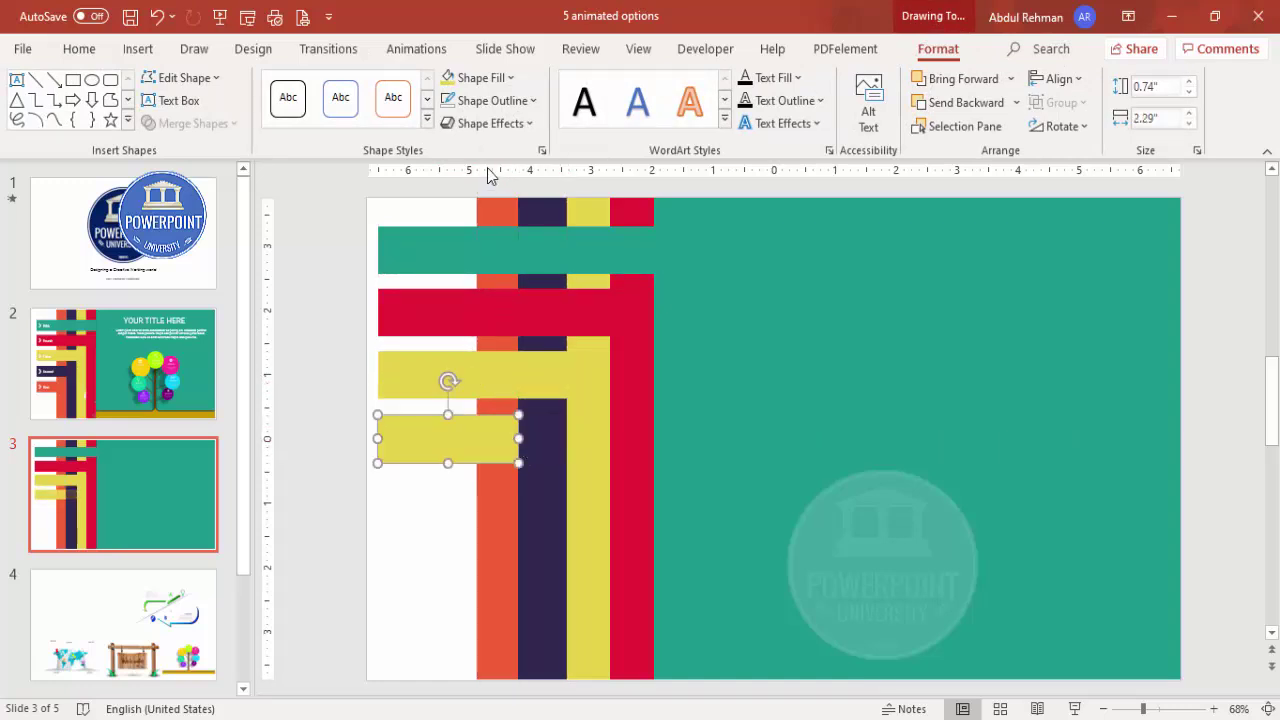
{"action": "left_click", "coordinate": [483, 77]}
{"action": "left_click", "coordinate": [510, 318]}
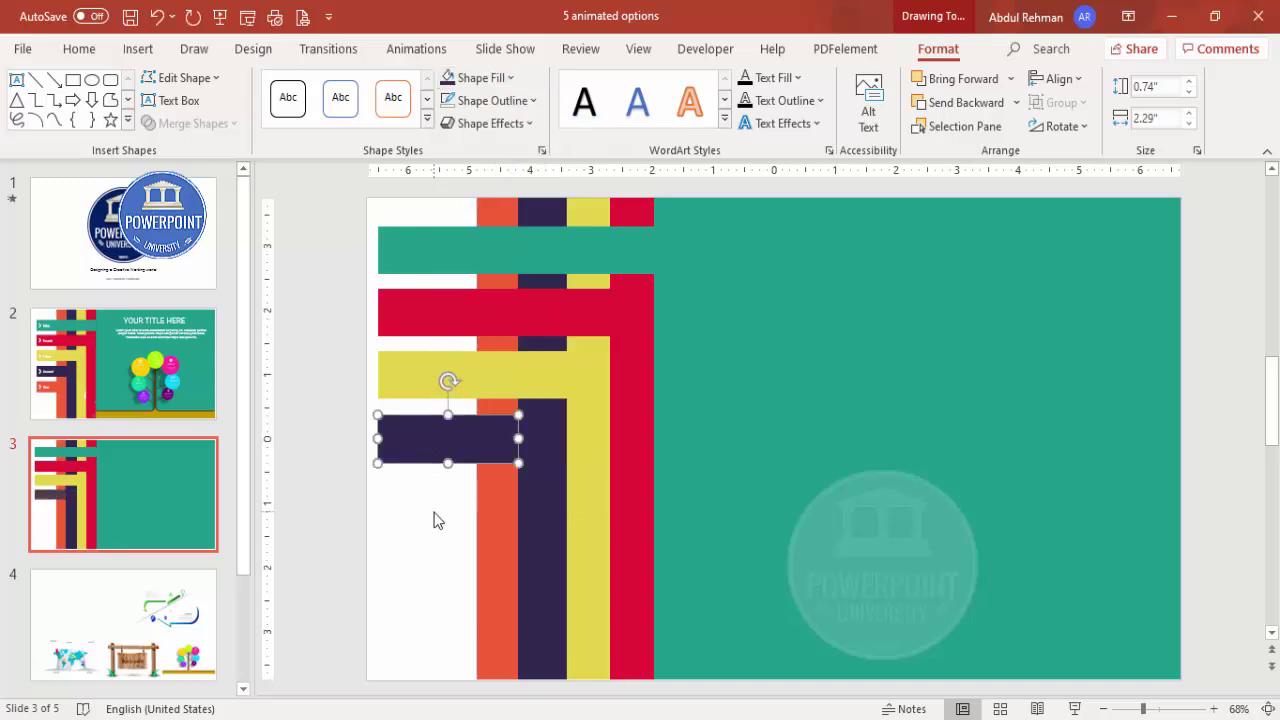
{"action": "left_click", "coordinate": [434, 520]}
{"action": "left_click", "coordinate": [455, 446]}
Step: Add an orange bar at the bottom of the stack
{"action": "left_click_drag", "start_coordinate": [455, 446], "coordinate": [481, 512]}
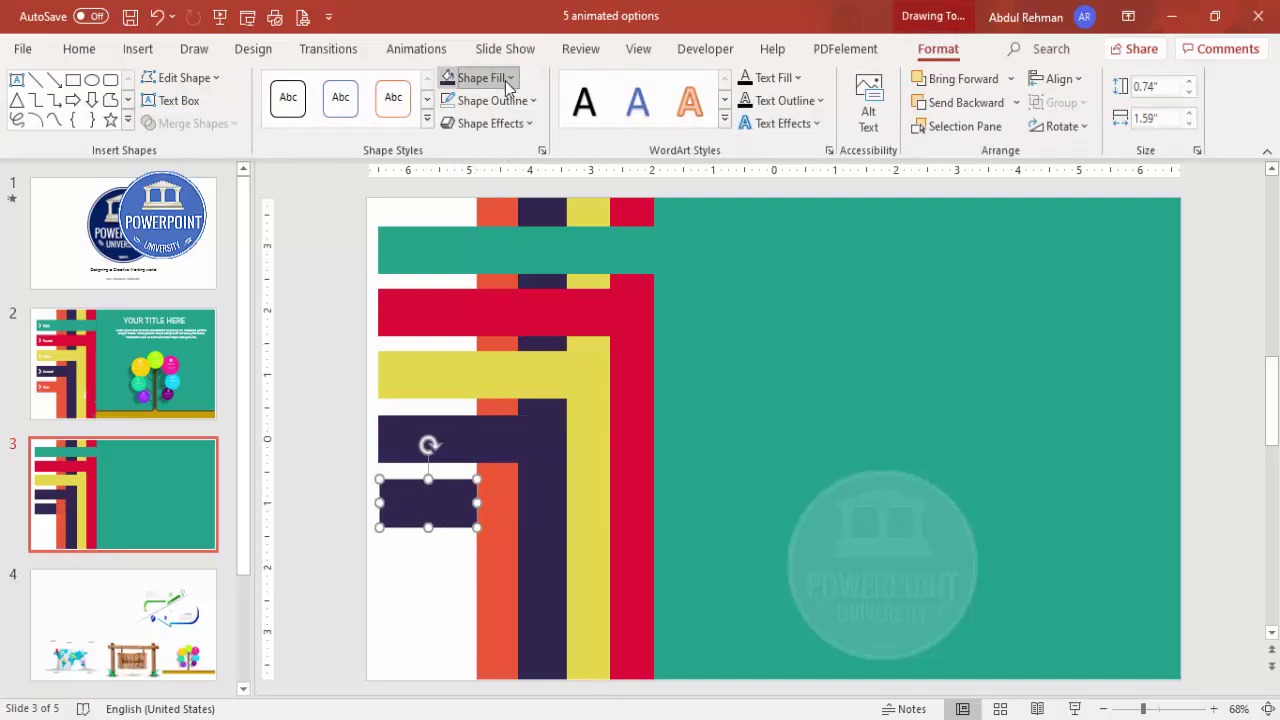
{"action": "left_click", "coordinate": [509, 79]}
{"action": "left_click", "coordinate": [511, 320]}
{"action": "left_click", "coordinate": [443, 557]}
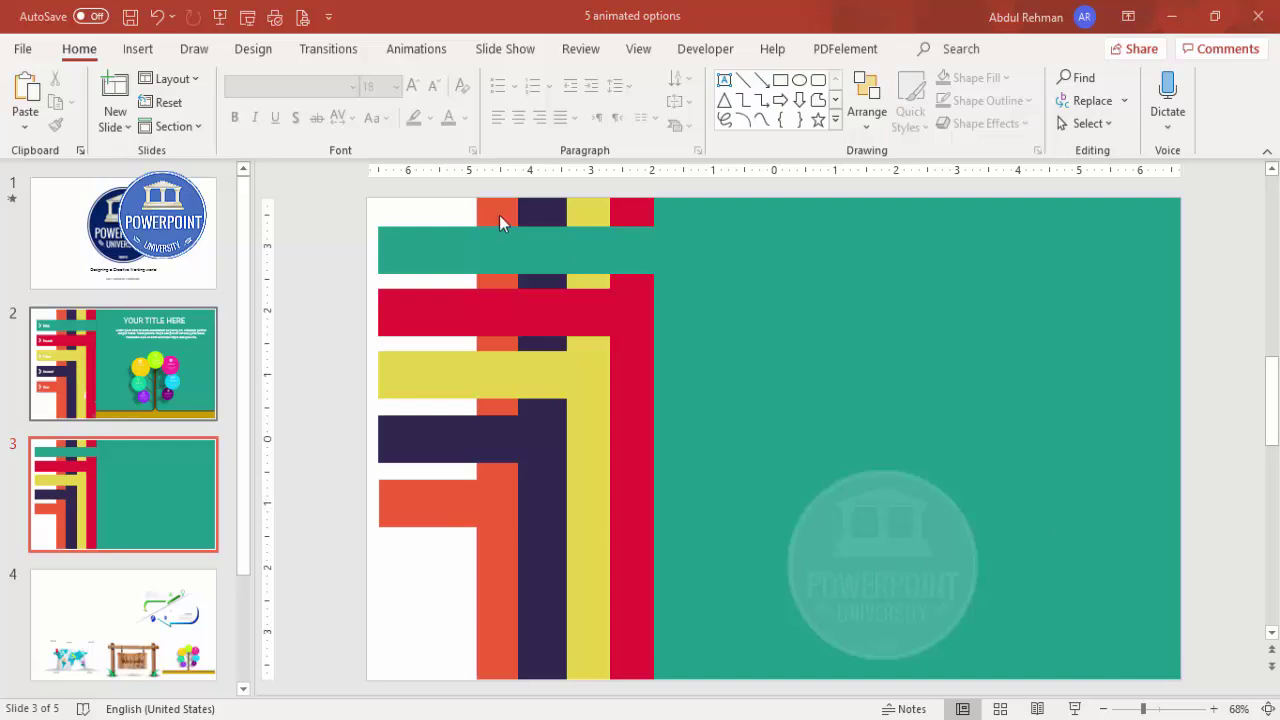
Step: Draw a small outline-free white chevron at the orange bar's left end
{"action": "left_click", "coordinate": [130, 50]}
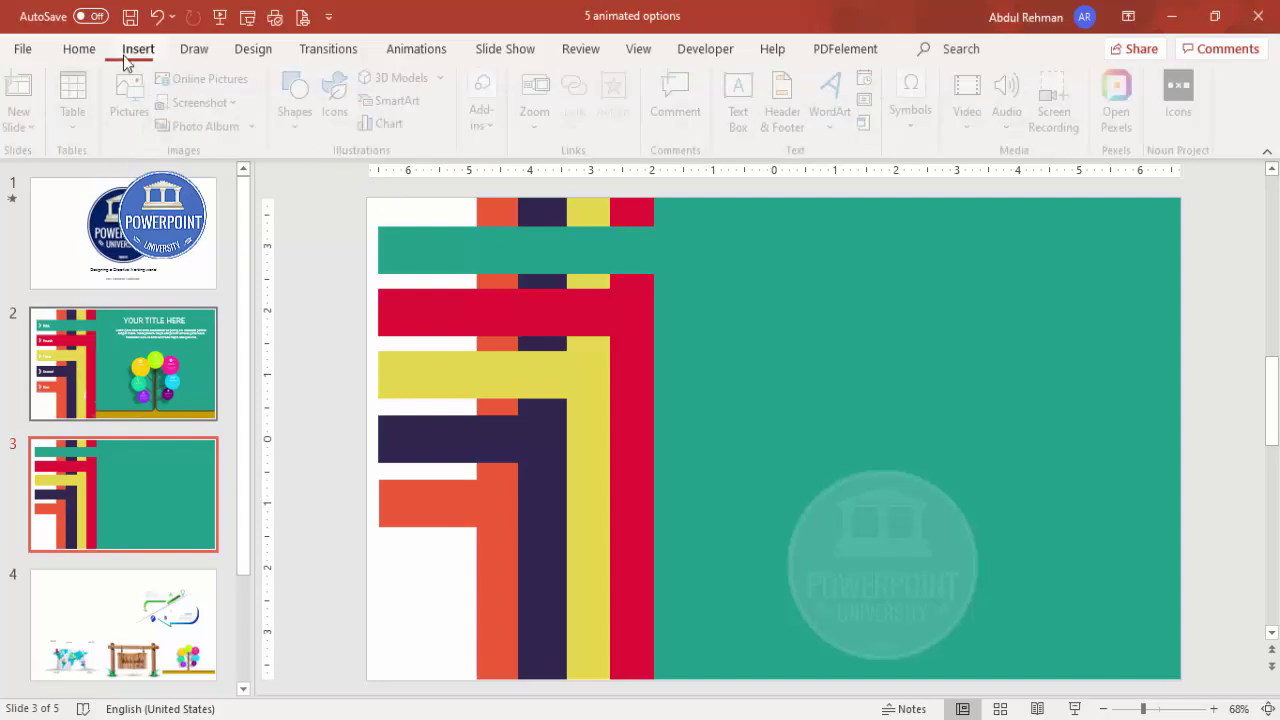
{"action": "left_click", "coordinate": [300, 100]}
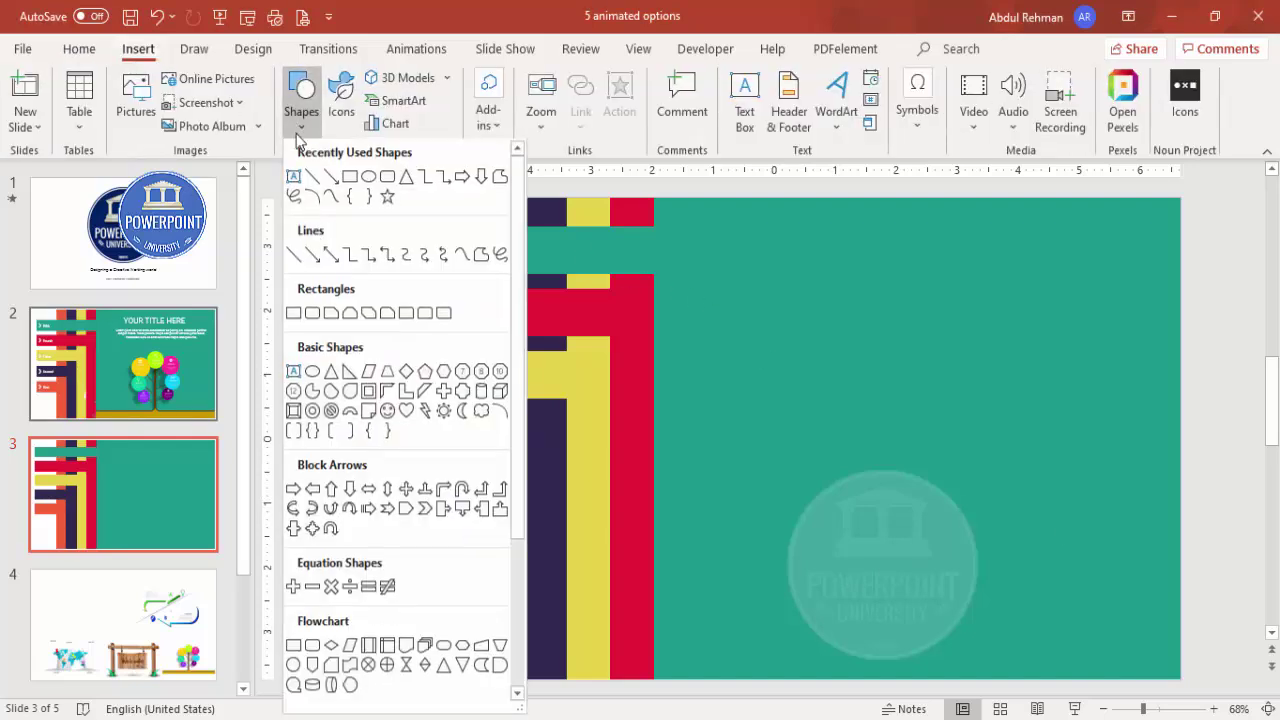
{"action": "left_click", "coordinate": [426, 512]}
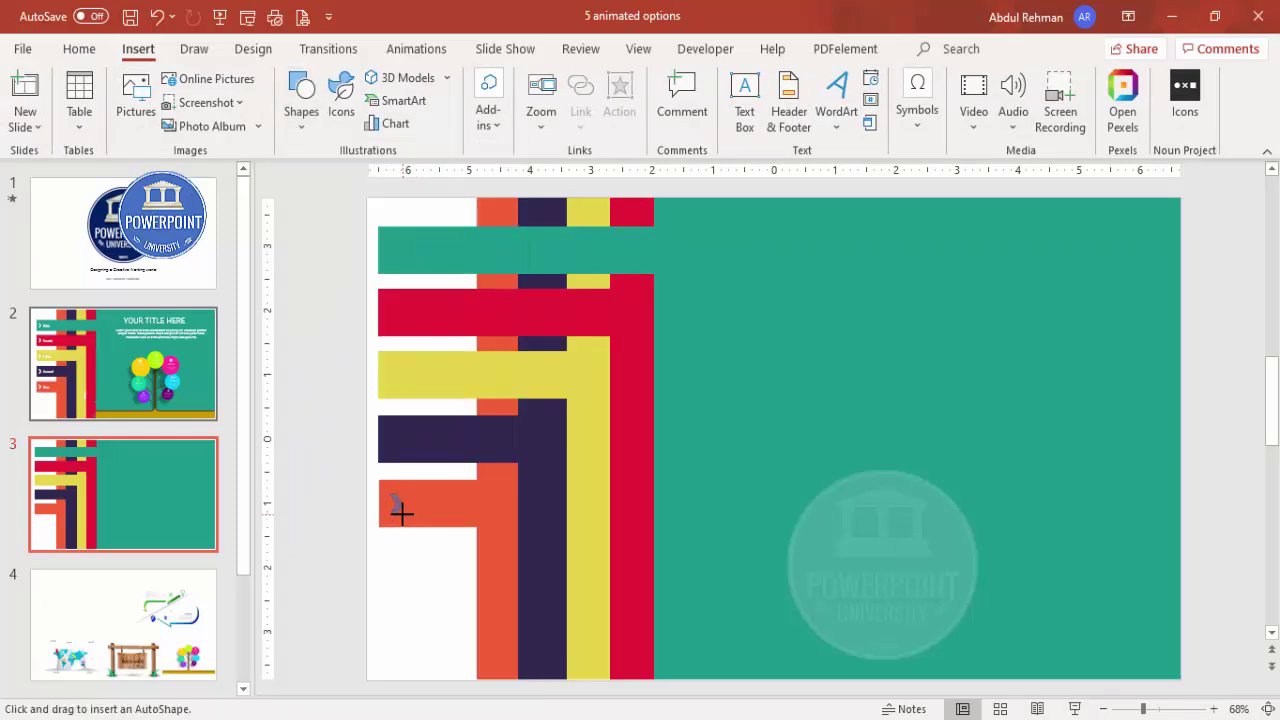
{"action": "left_click_drag", "start_coordinate": [402, 513], "coordinate": [386, 490]}
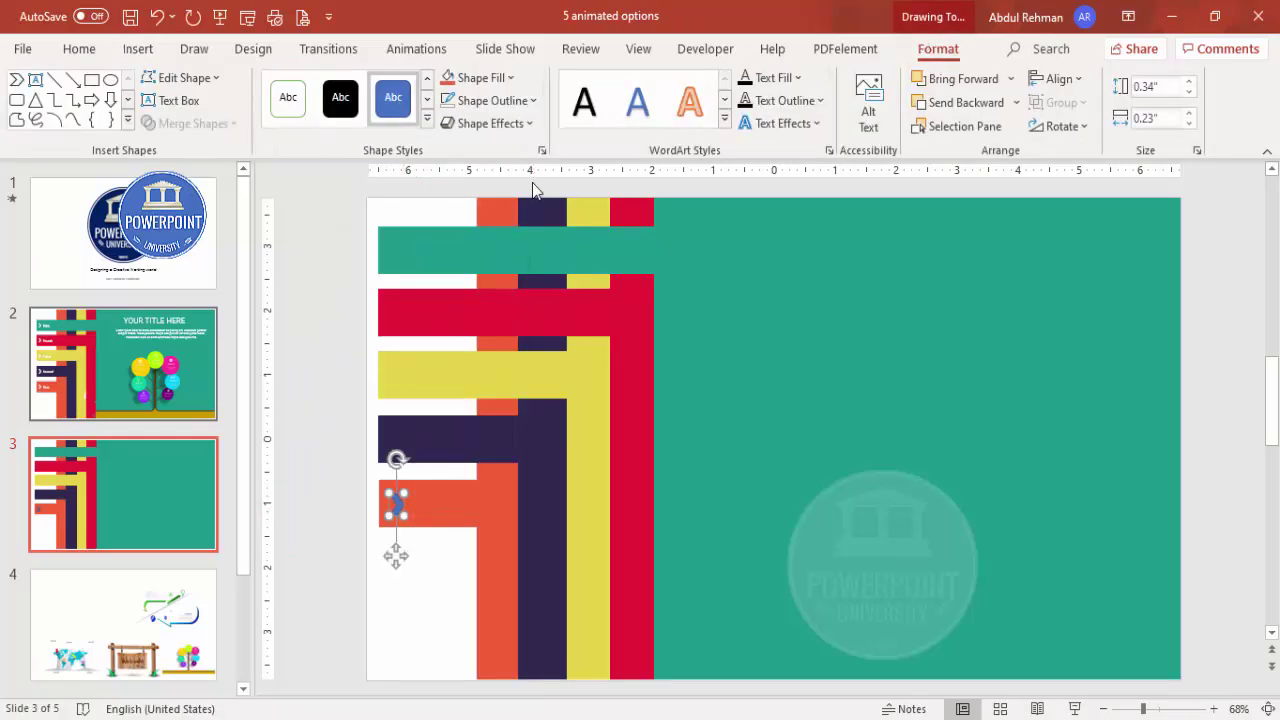
{"action": "left_click", "coordinate": [490, 100]}
{"action": "left_click", "coordinate": [497, 376]}
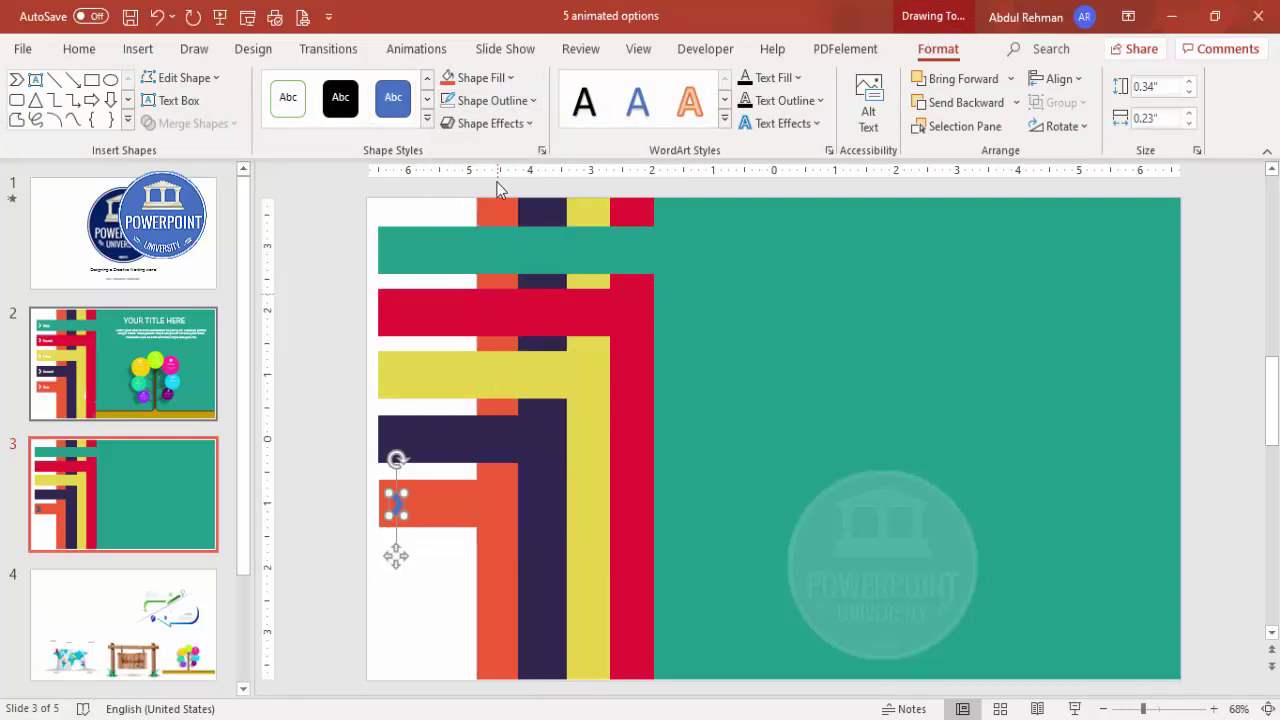
{"action": "left_click", "coordinate": [490, 78]}
{"action": "left_click", "coordinate": [447, 128]}
{"action": "left_click", "coordinate": [287, 366]}
Step: Add a white 'FIRST' text box beside the chevron
{"action": "left_click", "coordinate": [138, 48]}
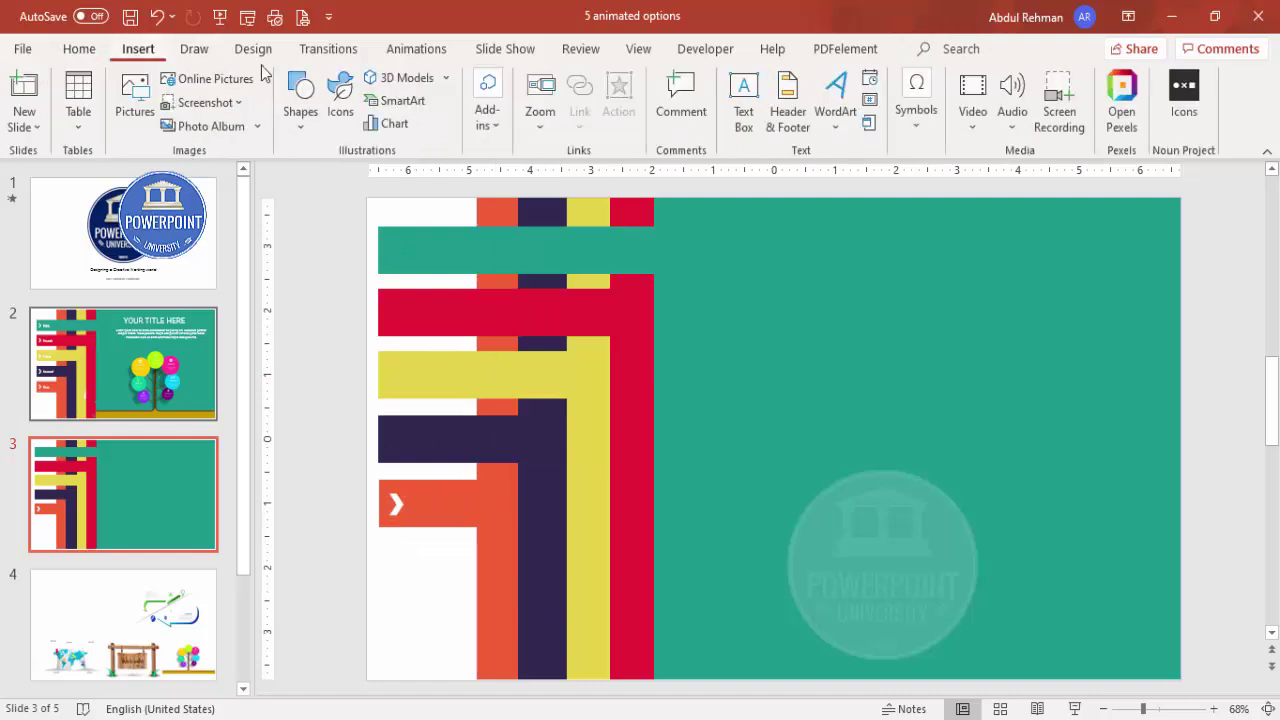
{"action": "left_click", "coordinate": [744, 104]}
{"action": "left_click_drag", "start_coordinate": [422, 507], "coordinate": [522, 528]}
{"action": "type", "text": "F"}
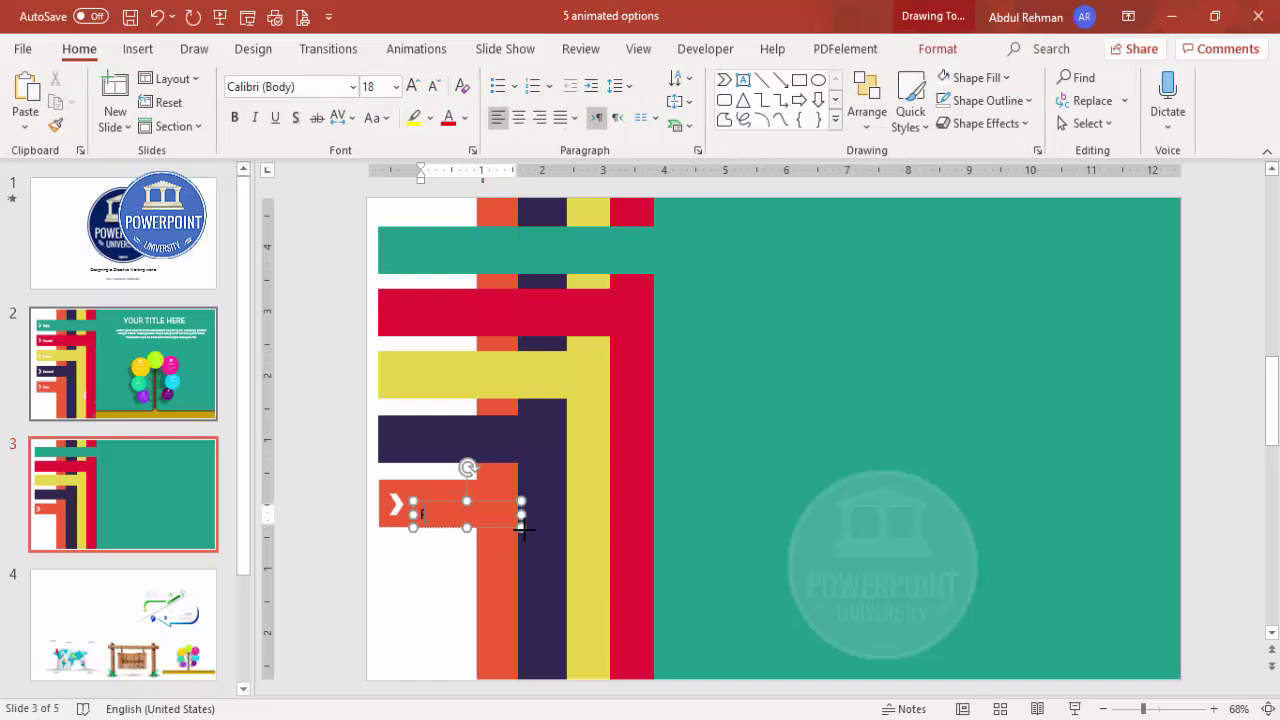
{"action": "type", "text": "IRST"}
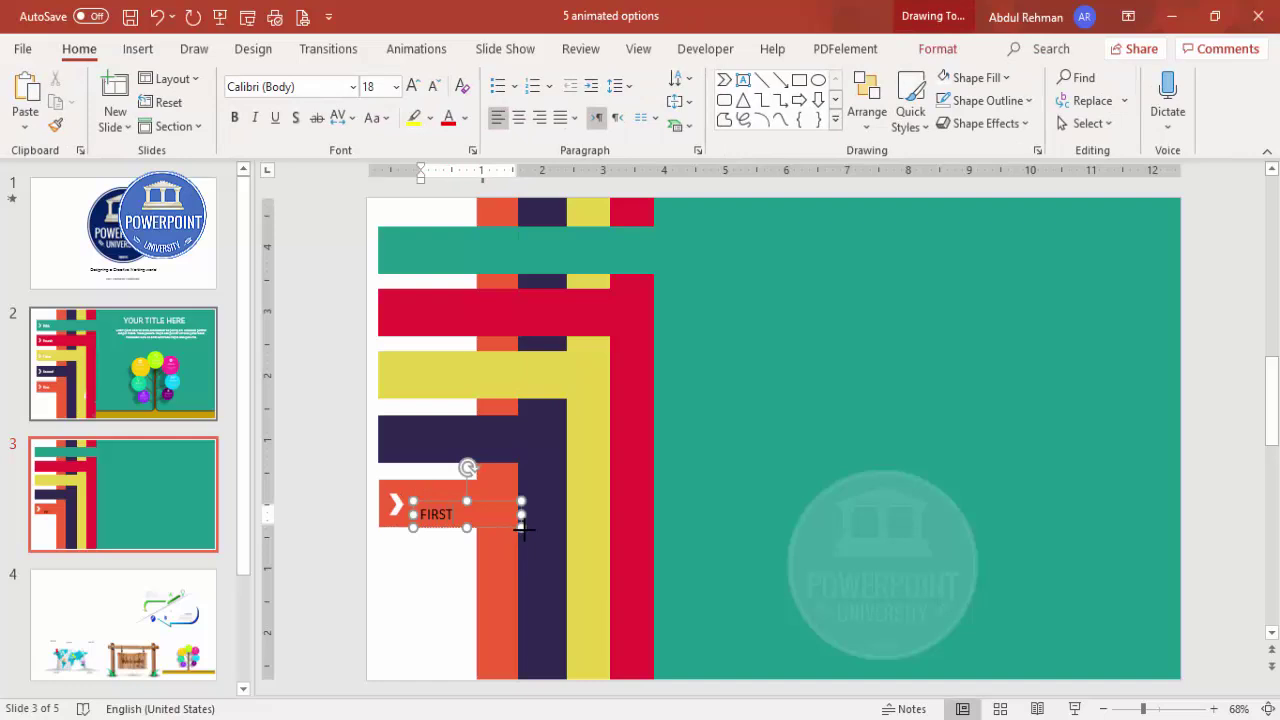
{"action": "left_click", "coordinate": [474, 508]}
{"action": "left_click", "coordinate": [464, 118]}
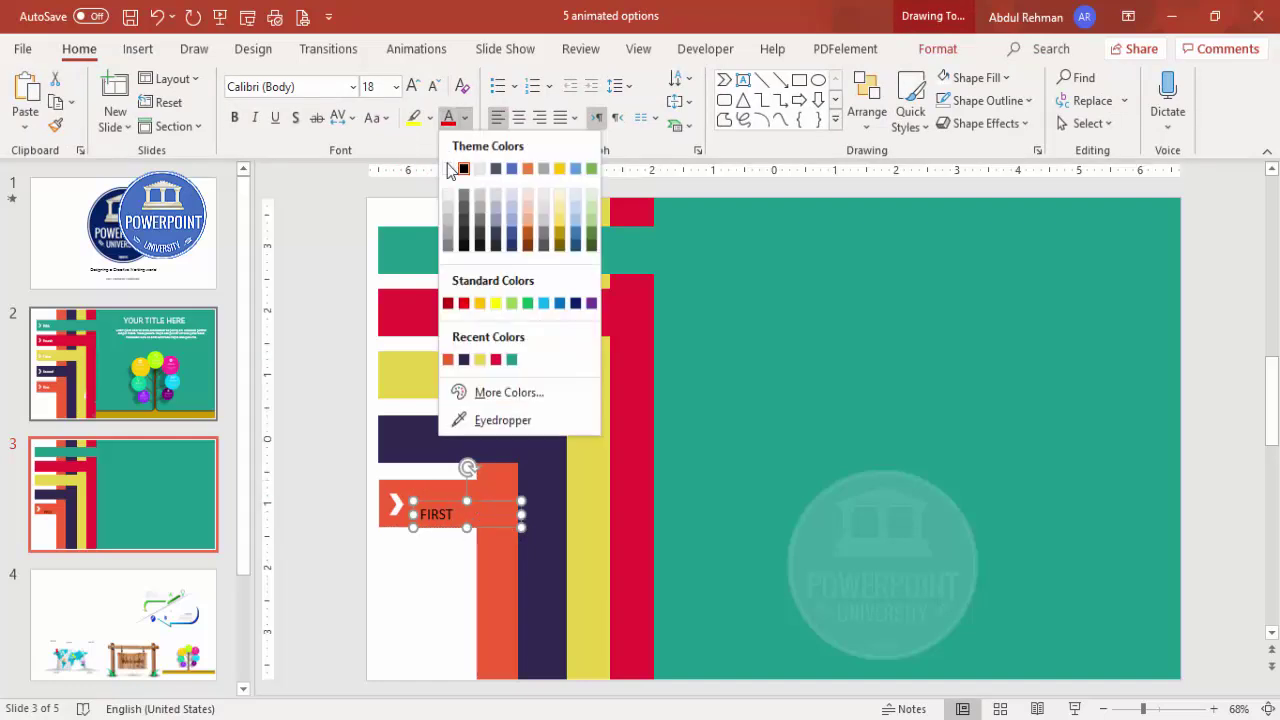
{"action": "left_click", "coordinate": [446, 165]}
Step: Set the FIRST label to the Roboto font and position it next to the chevron
{"action": "left_click", "coordinate": [311, 96]}
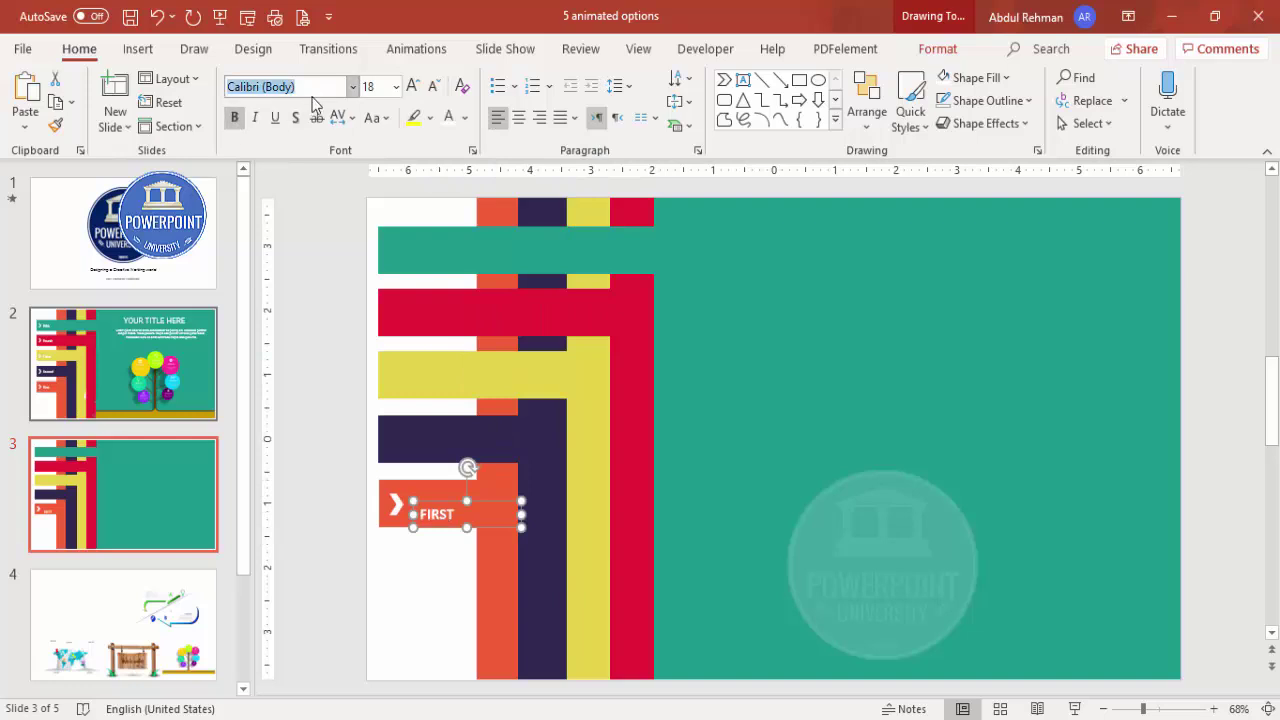
{"action": "type", "text": "Roboto"}
{"action": "key", "text": "Return"}
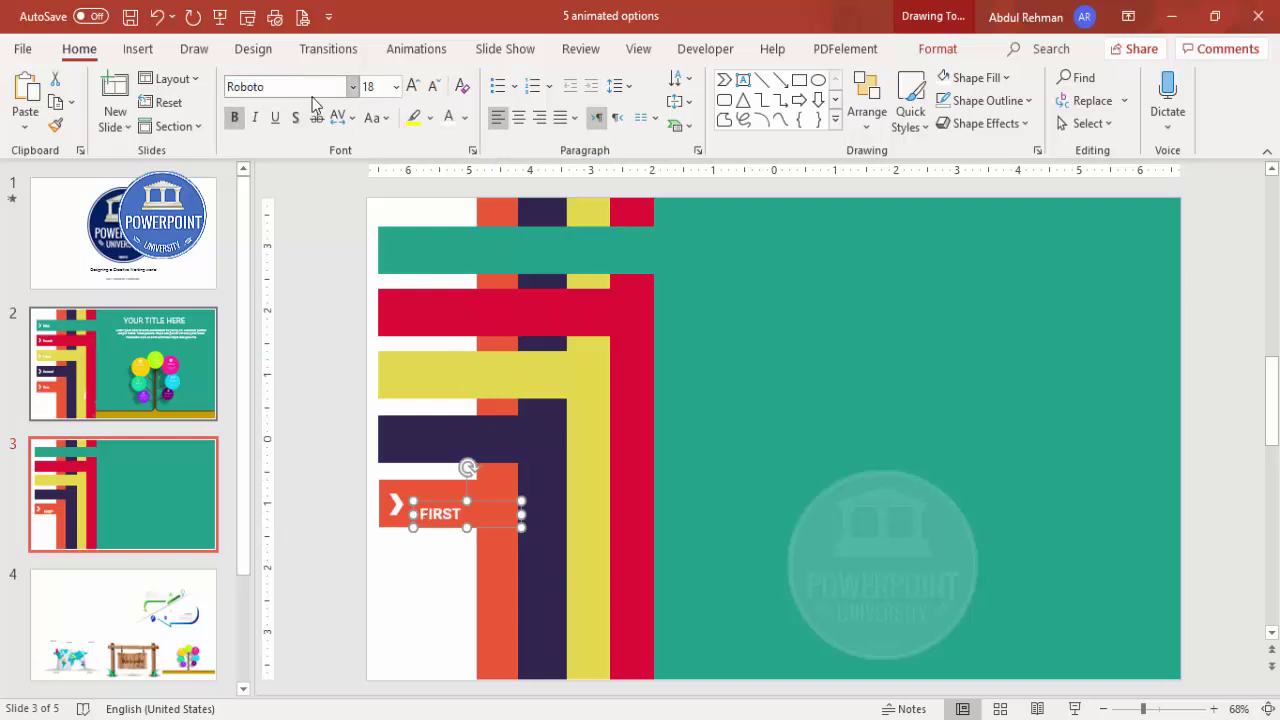
{"action": "left_click_drag", "start_coordinate": [485, 500], "coordinate": [476, 494]}
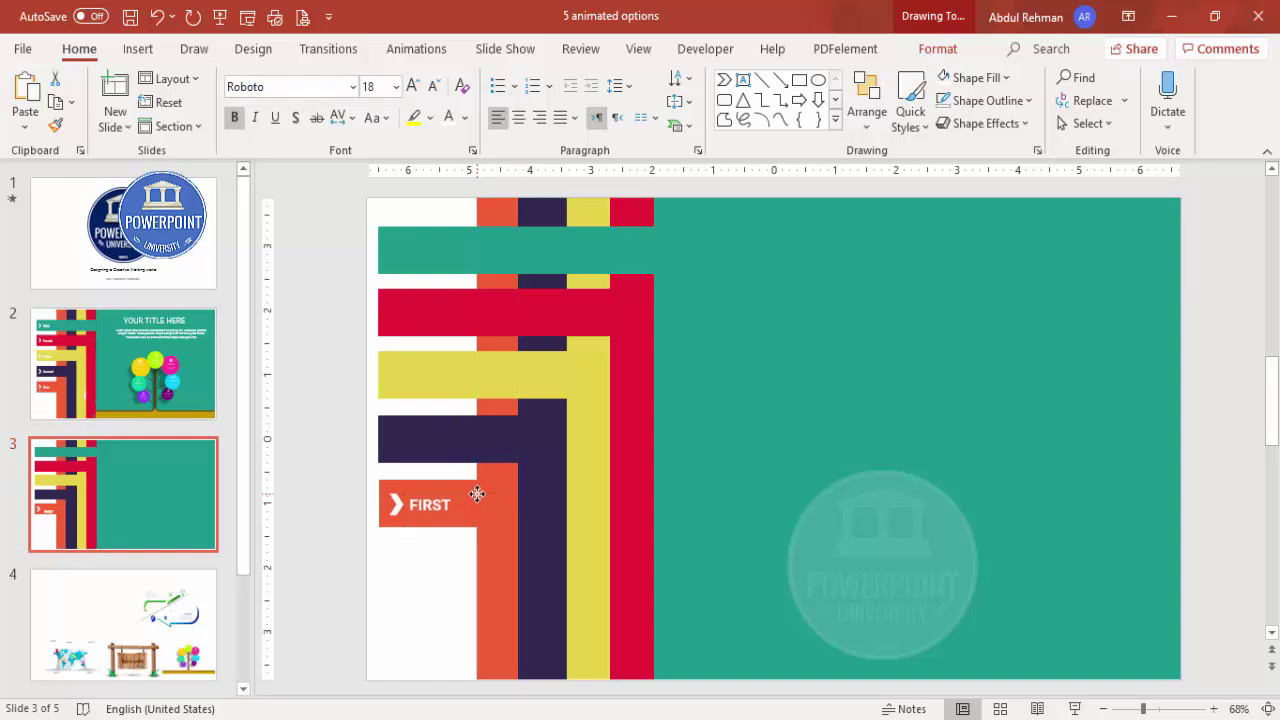
{"action": "left_click_drag", "start_coordinate": [337, 494], "coordinate": [507, 542]}
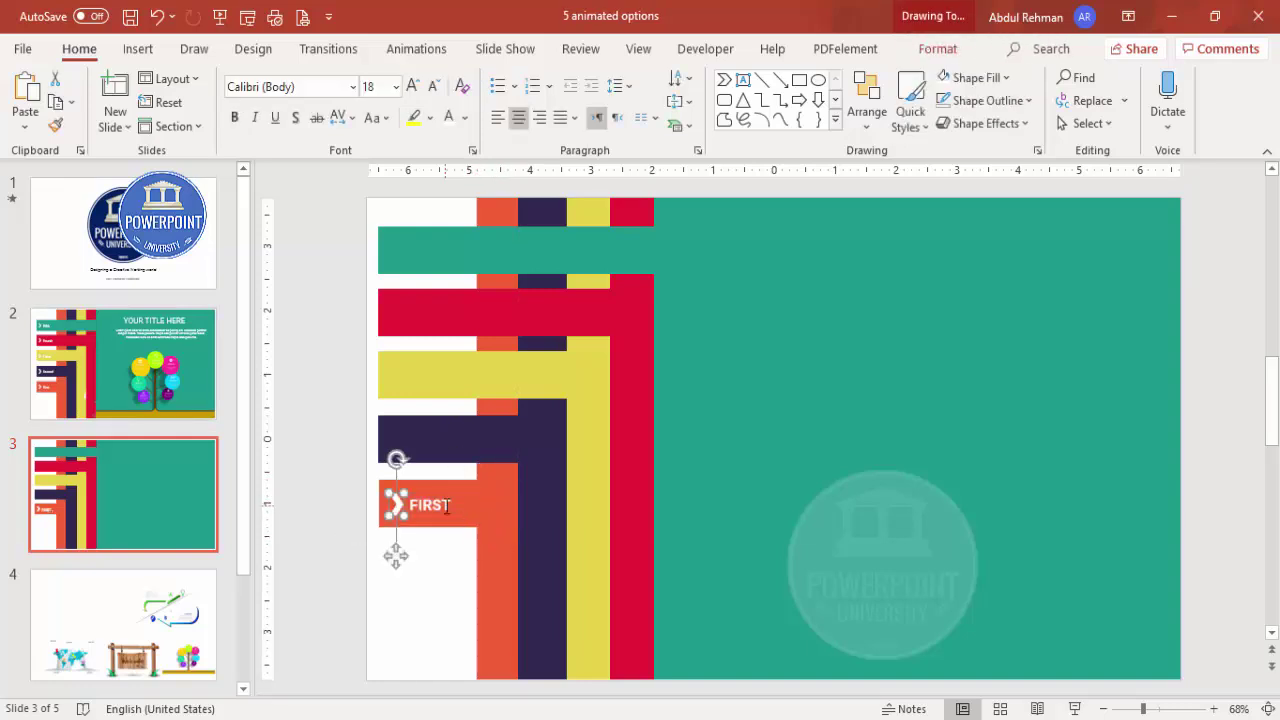
Step: Duplicate the chevron and FIRST label onto the bars above with Ctrl+D
{"action": "key", "text": "ctrl+d"}
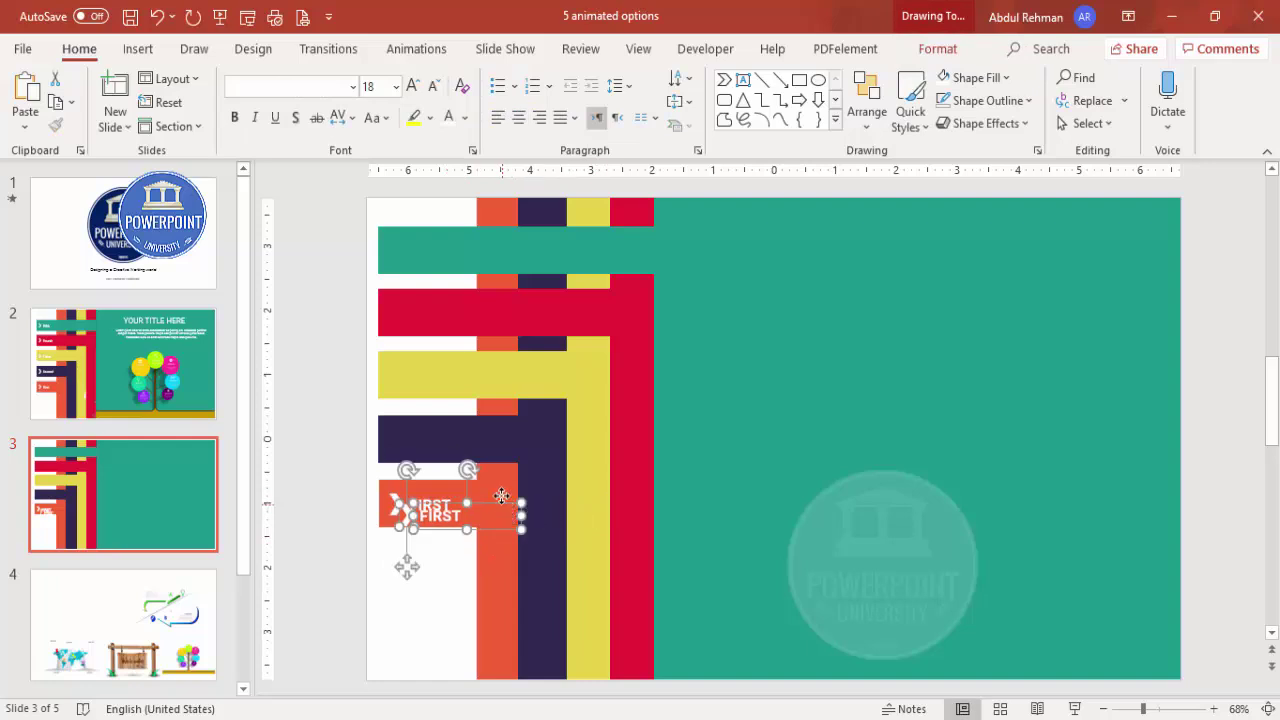
{"action": "left_click_drag", "start_coordinate": [501, 496], "coordinate": [474, 370]}
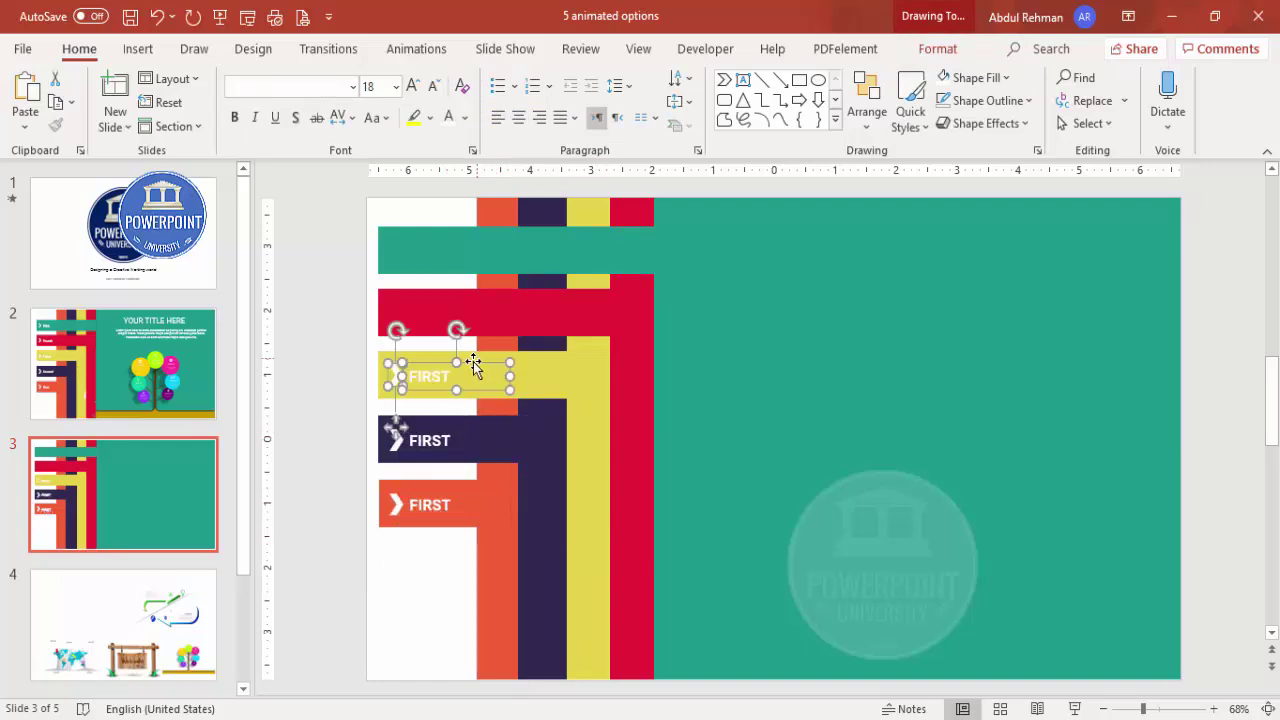
{"action": "key", "text": "ctrl+d"}
{"action": "key", "text": "ctrl+d"}
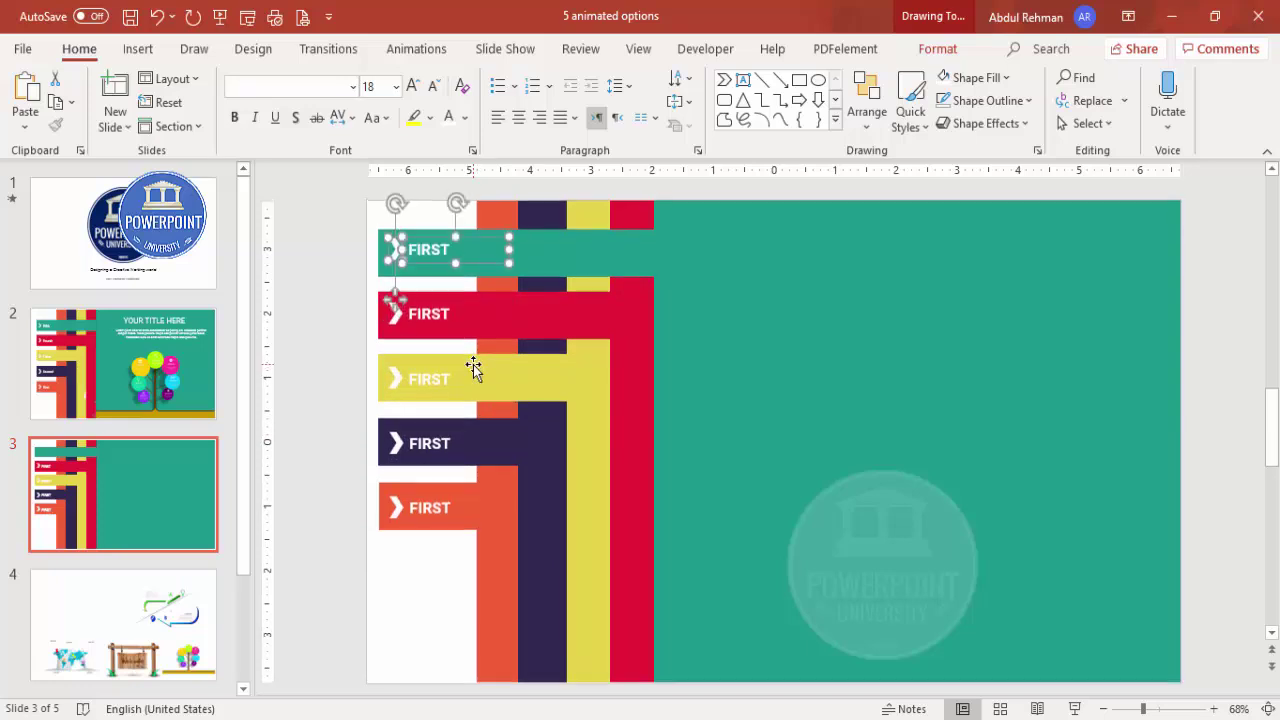
Step: Relabel the copies SECOND, THIRD and FOURTH, fixing a typo, then select the teal bar's label
{"action": "left_click_drag", "start_coordinate": [425, 444], "coordinate": [660, 451]}
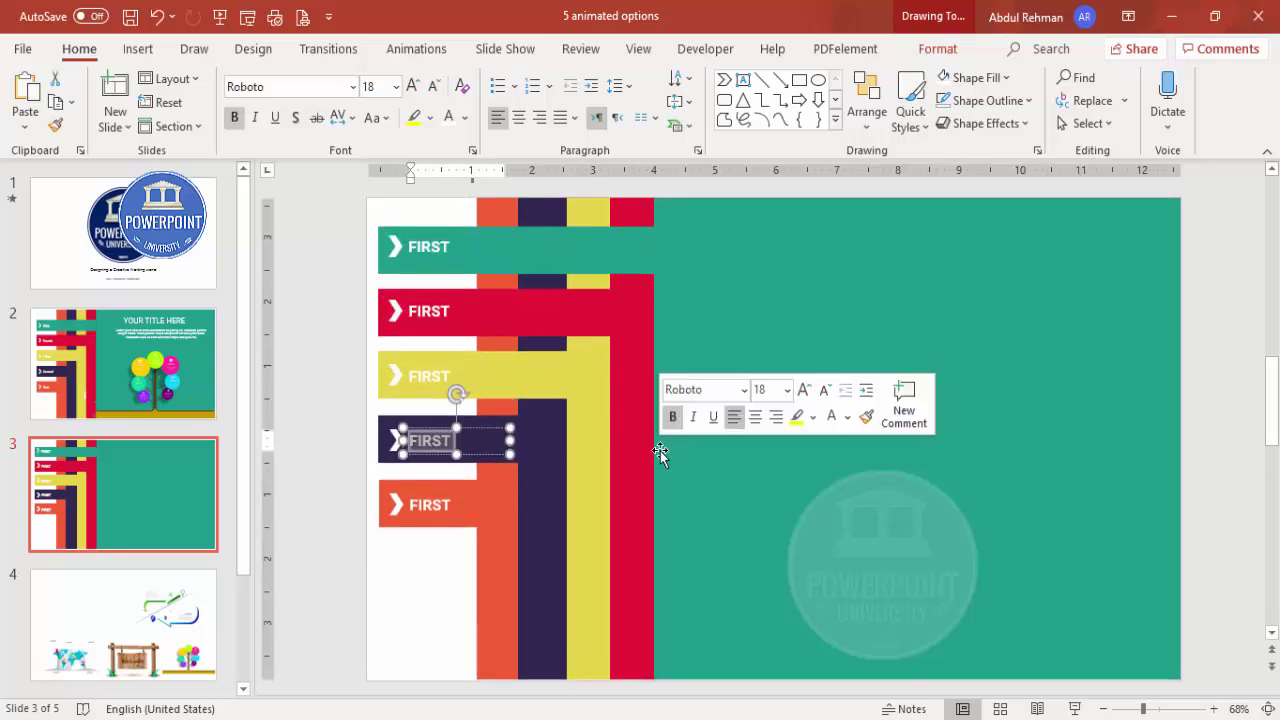
{"action": "type", "text": "SECOND"}
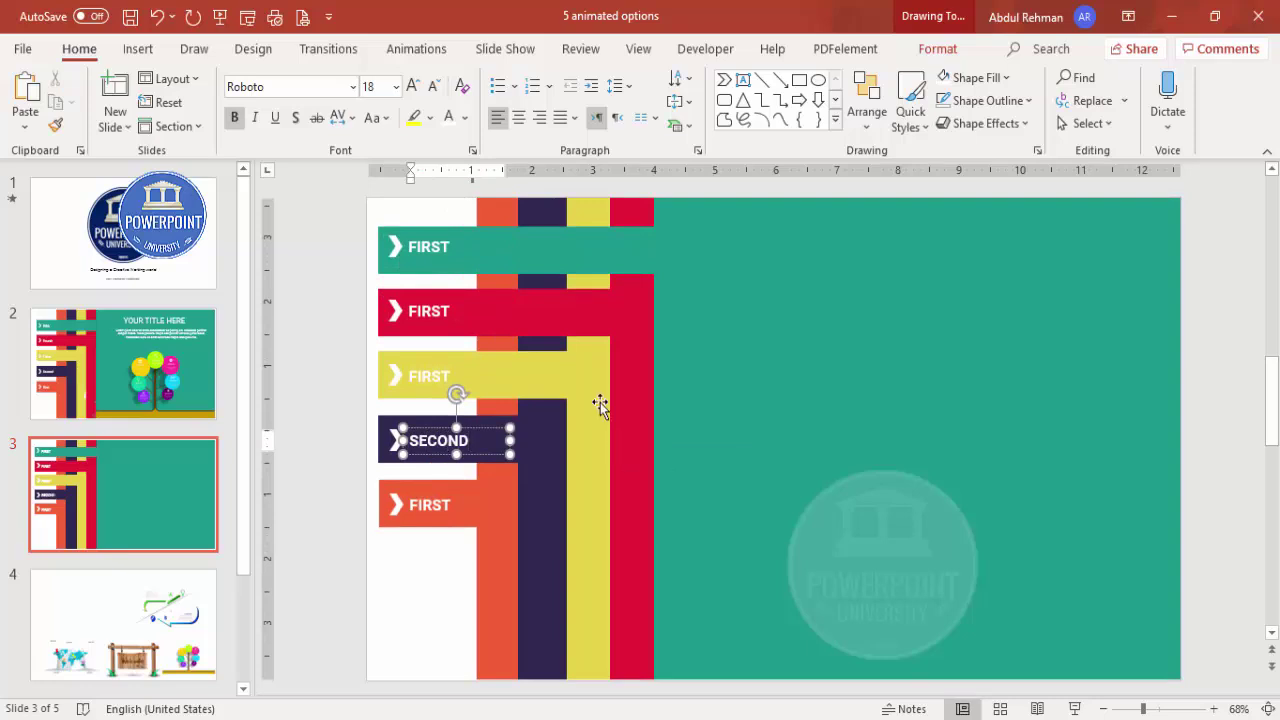
{"action": "left_click_drag", "start_coordinate": [426, 381], "coordinate": [620, 378]}
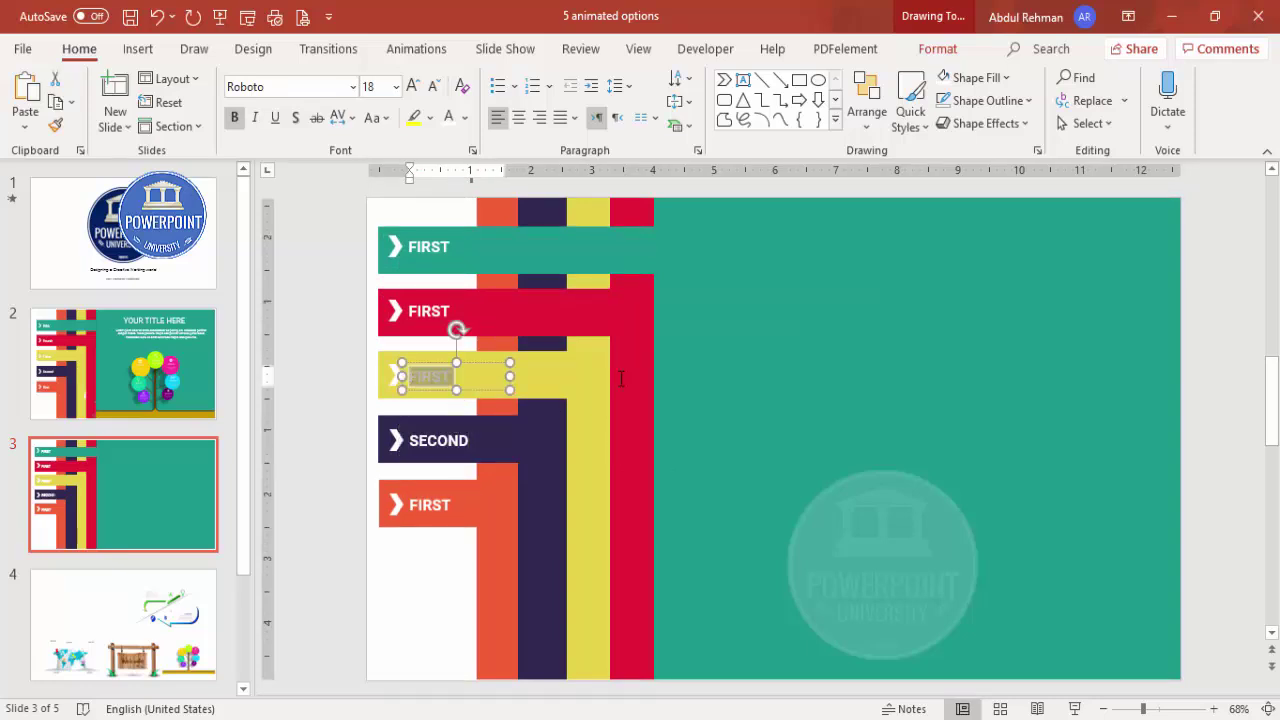
{"action": "type", "text": "THIRD"}
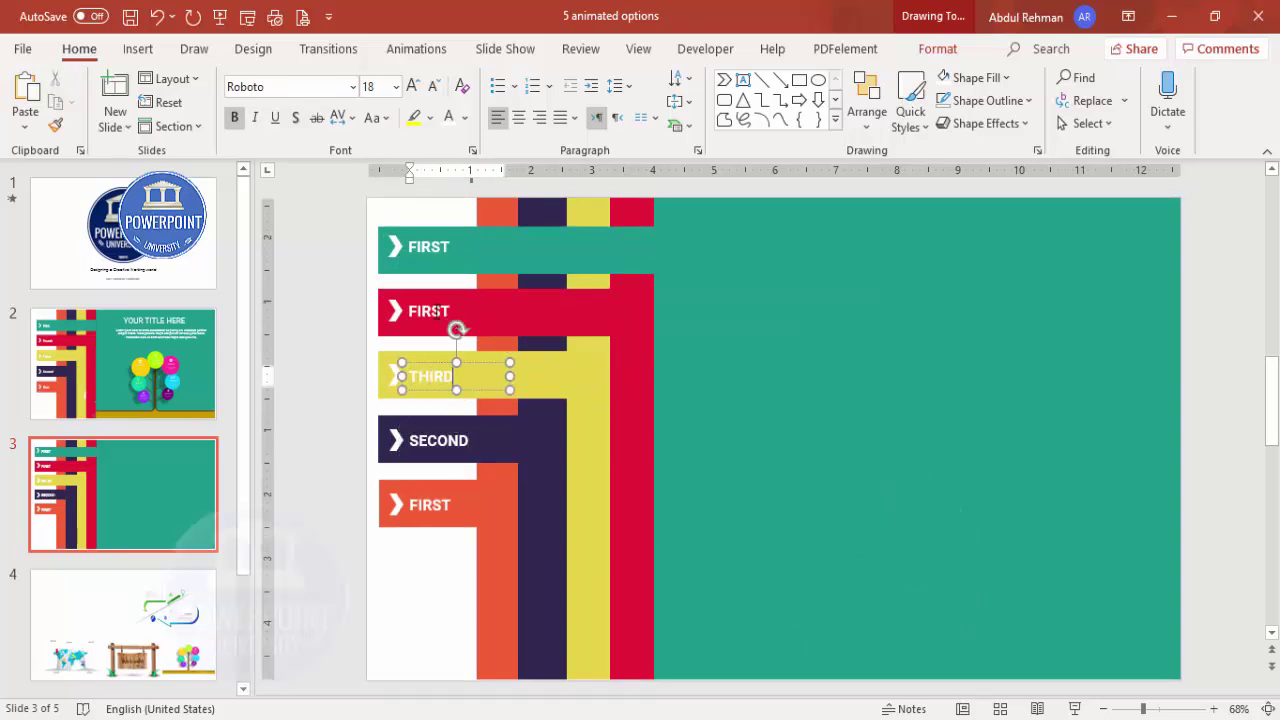
{"action": "left_click_drag", "start_coordinate": [425, 312], "coordinate": [671, 277]}
{"action": "type", "text": "FORUTH"}
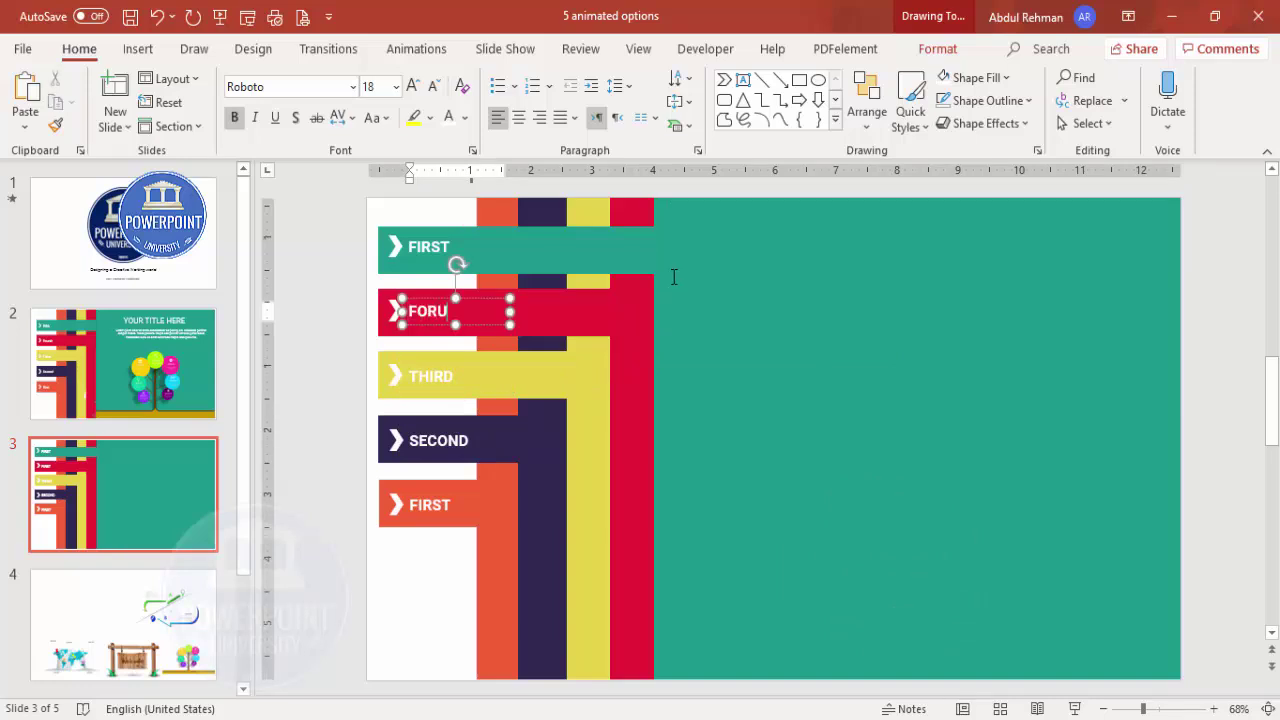
{"action": "key", "text": "BackSpace"}
{"action": "key", "text": "BackSpace"}
{"action": "key", "text": "BackSpace"}
{"action": "key", "text": "BackSpace"}
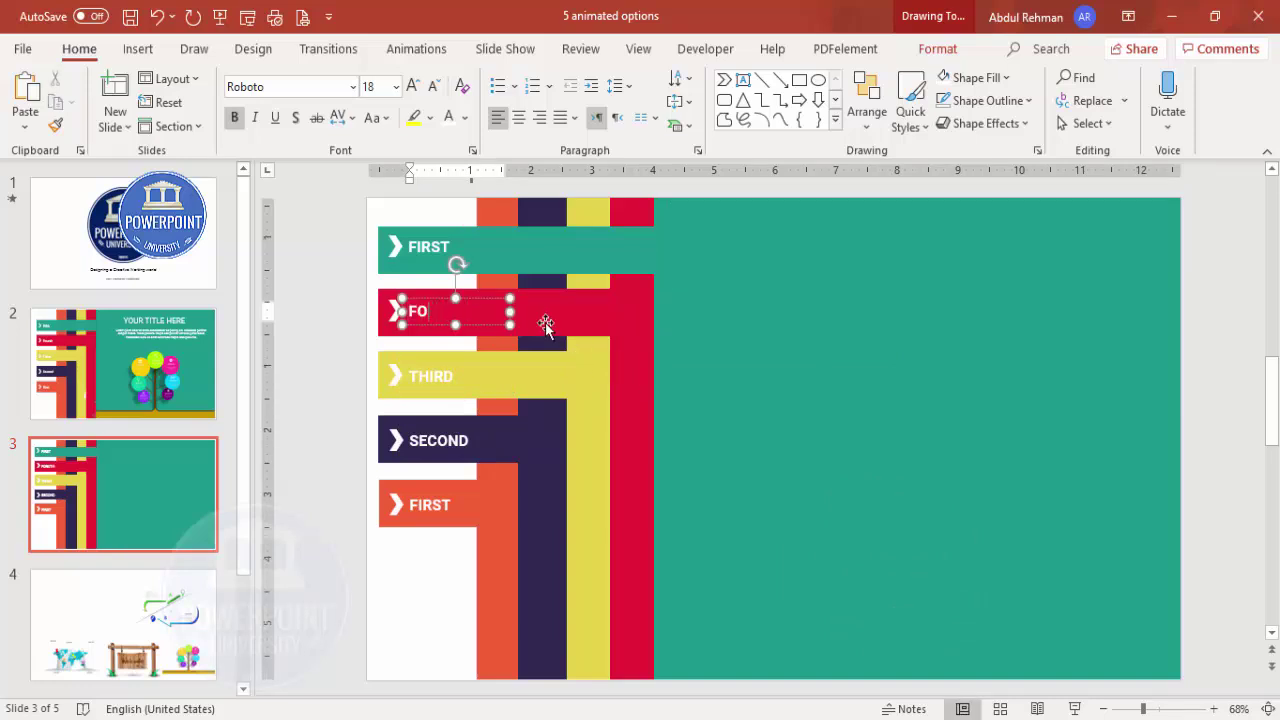
{"action": "type", "text": "URTH"}
{"action": "left_click_drag", "start_coordinate": [455, 247], "coordinate": [405, 247]}
Step: Finish the FIFTH label, then group the FIRST background, label, orange bar and chevron and send it to back
{"action": "type", "text": "FI"}
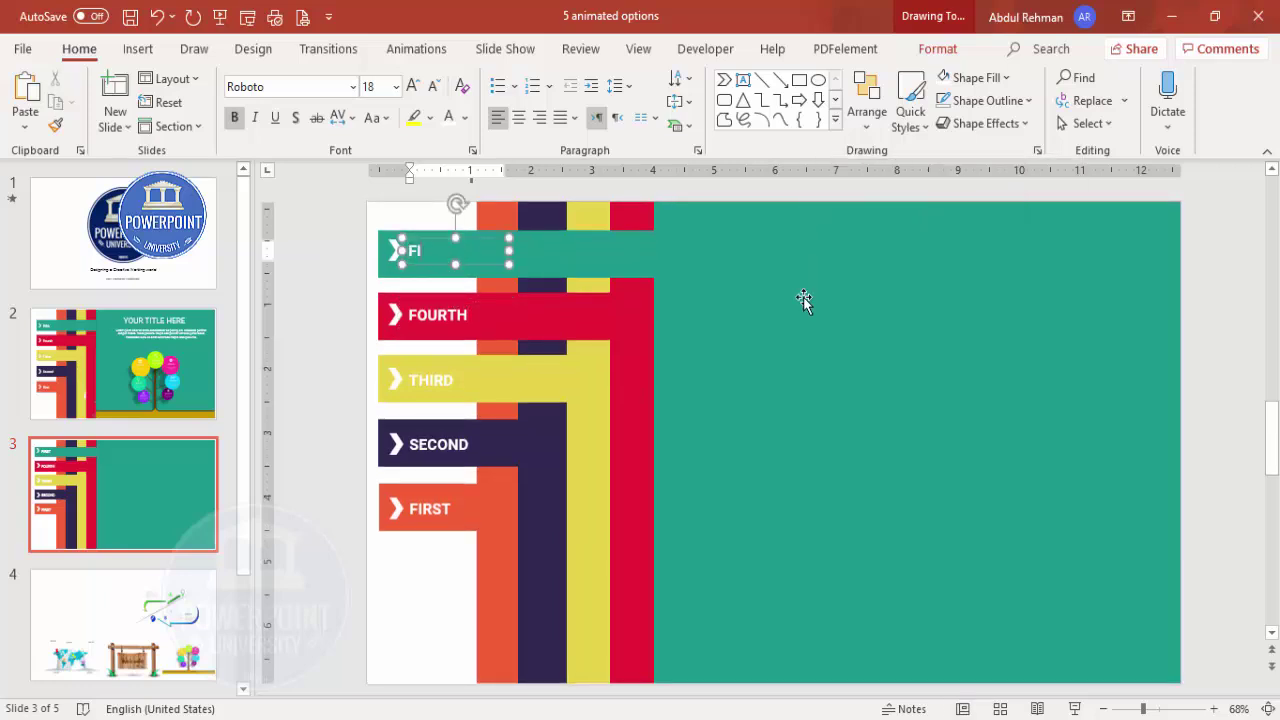
{"action": "left_click", "coordinate": [310, 454]}
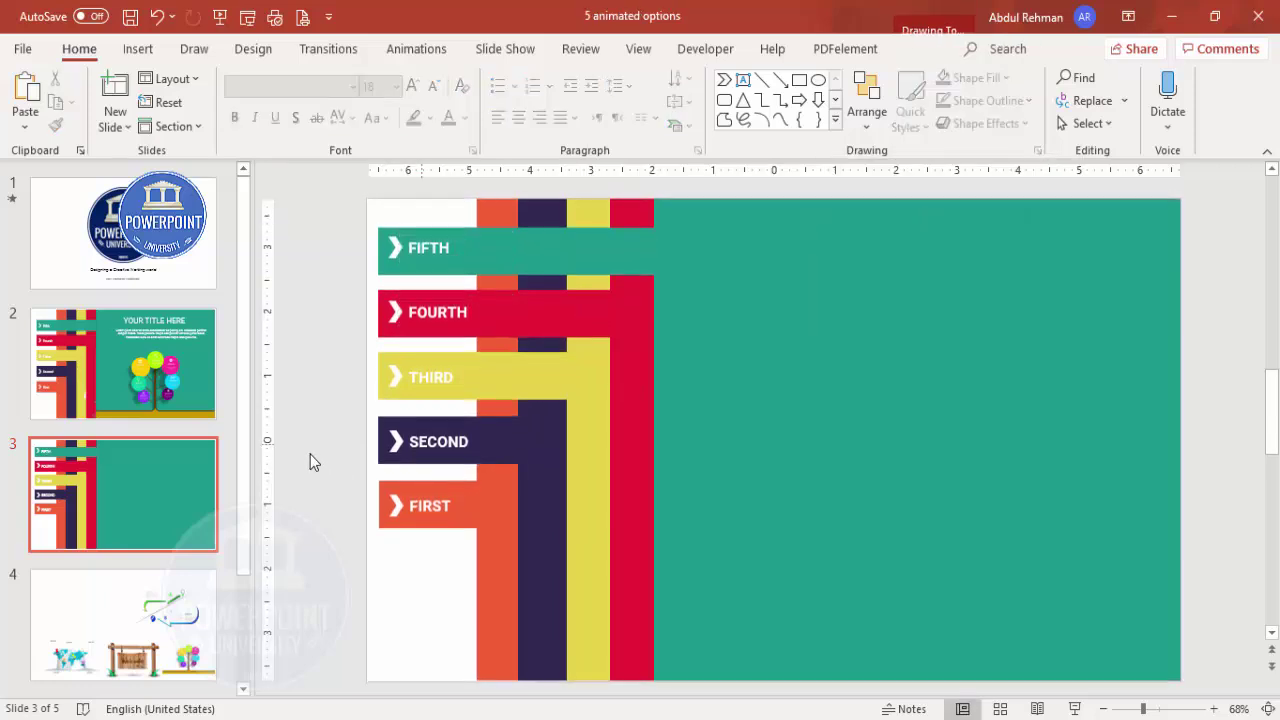
{"action": "left_click", "coordinate": [497, 628]}
{"action": "left_click", "coordinate": [430, 508], "text": "shift"}
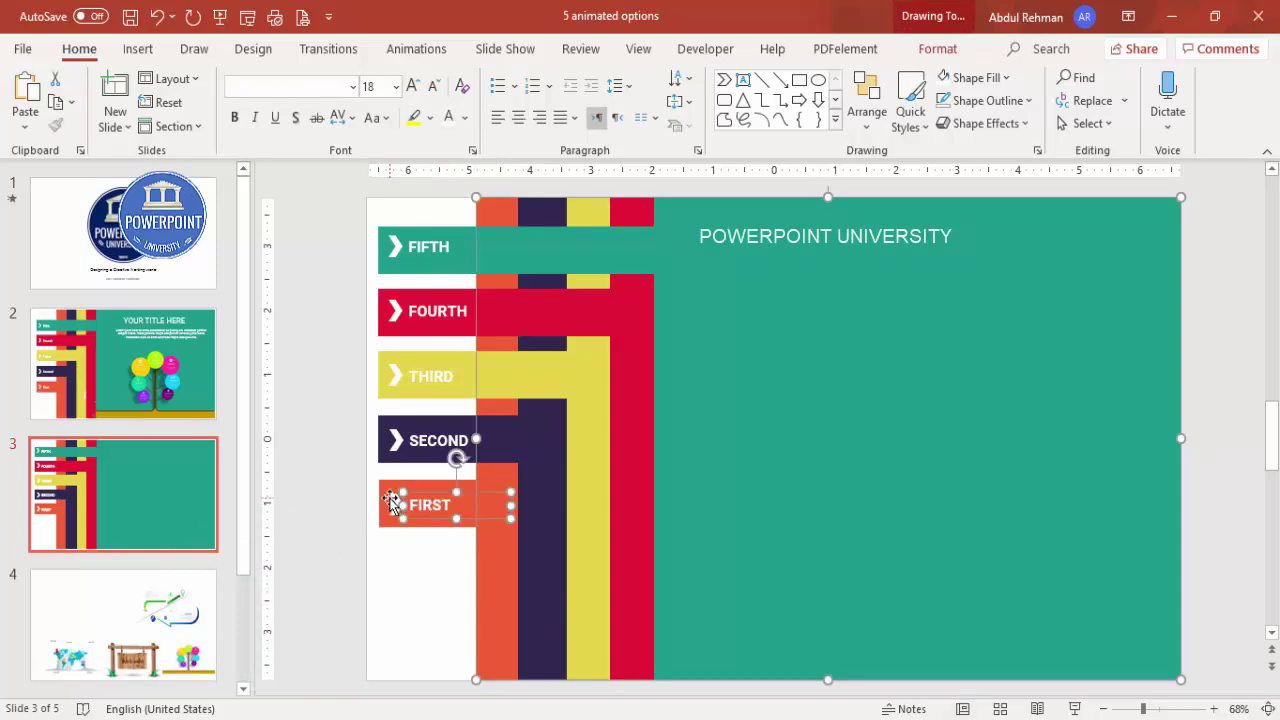
{"action": "left_click", "coordinate": [392, 500], "text": "shift"}
{"action": "left_click", "coordinate": [392, 504], "text": "shift"}
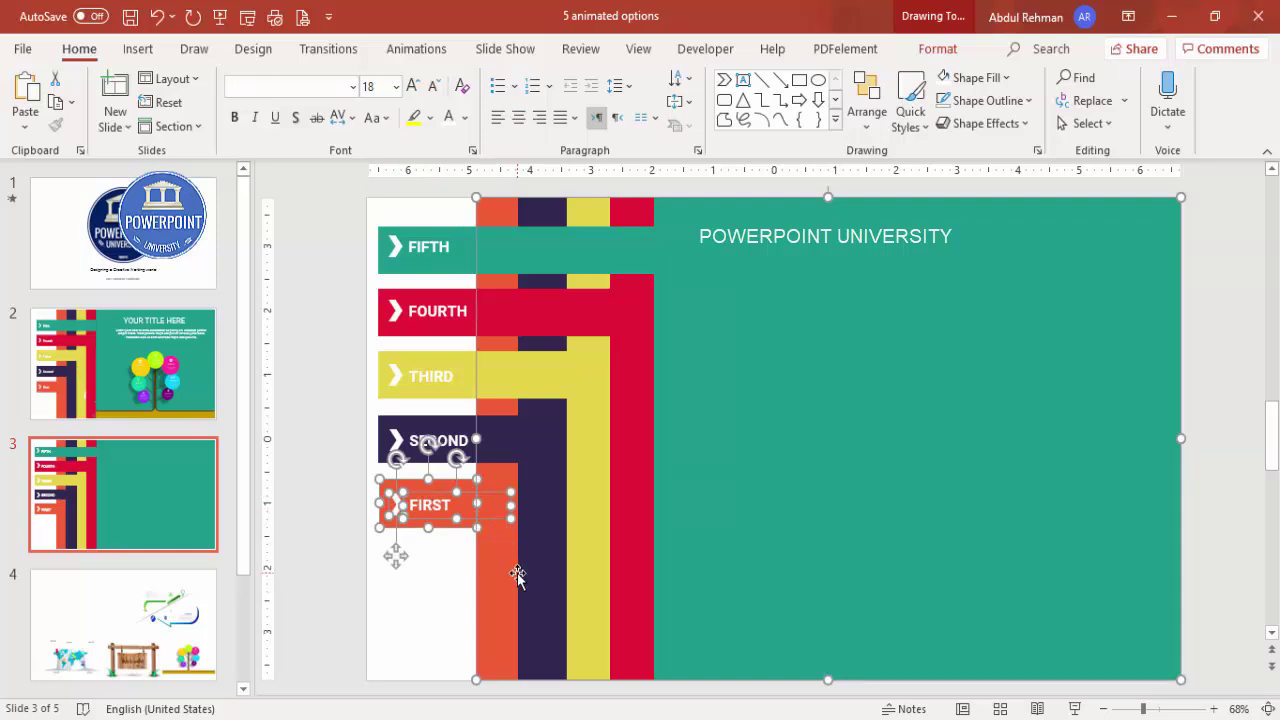
{"action": "key", "text": "ctrl+g"}
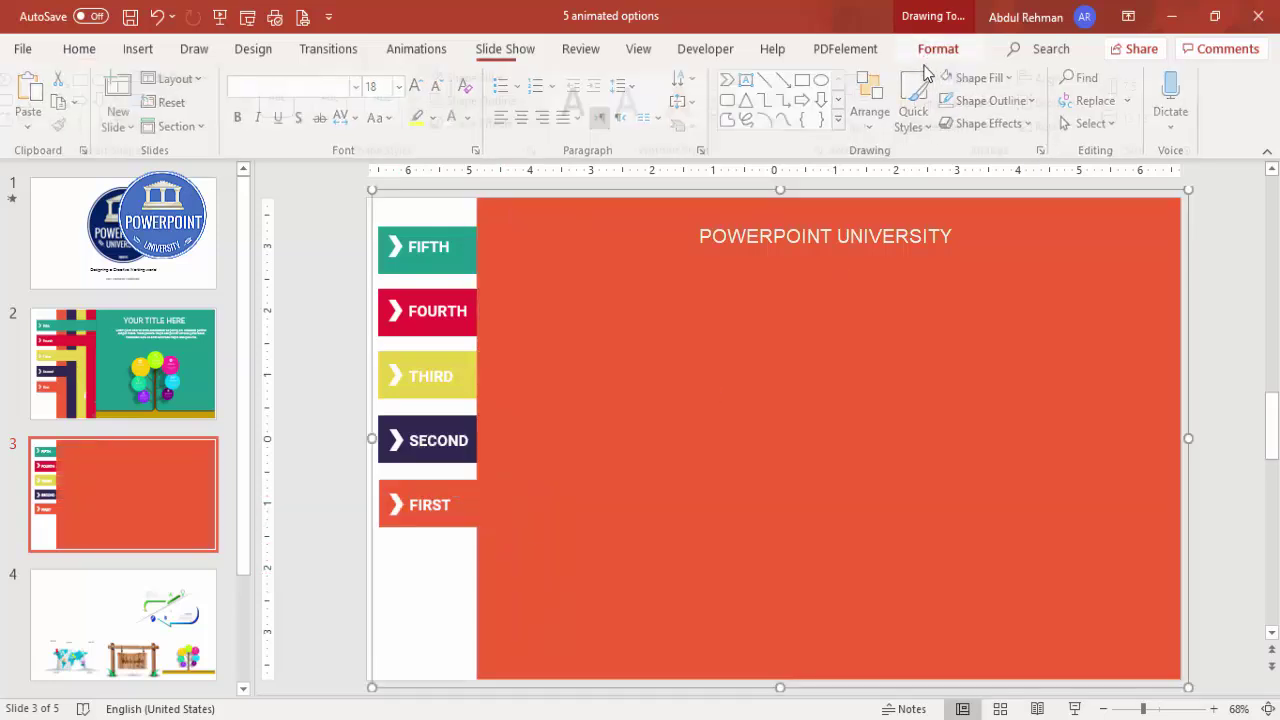
{"action": "left_click", "coordinate": [1016, 102]}
{"action": "left_click", "coordinate": [965, 154]}
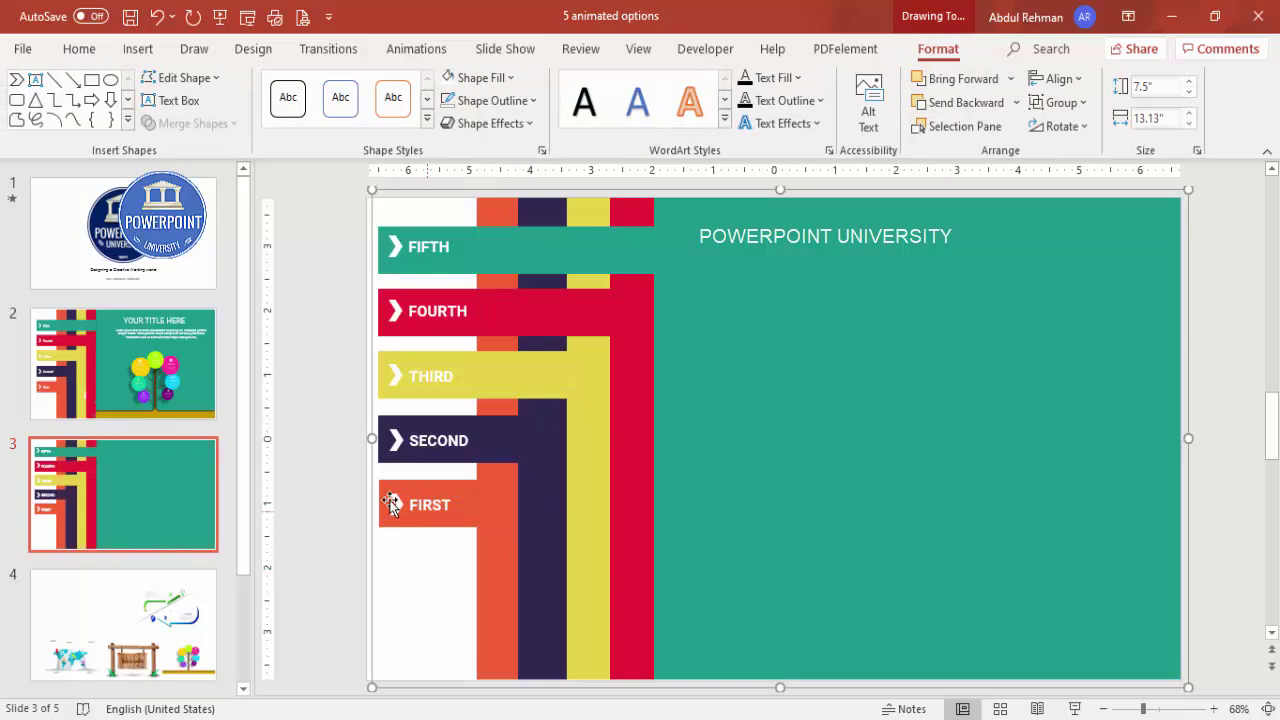
{"action": "key", "text": "Escape"}
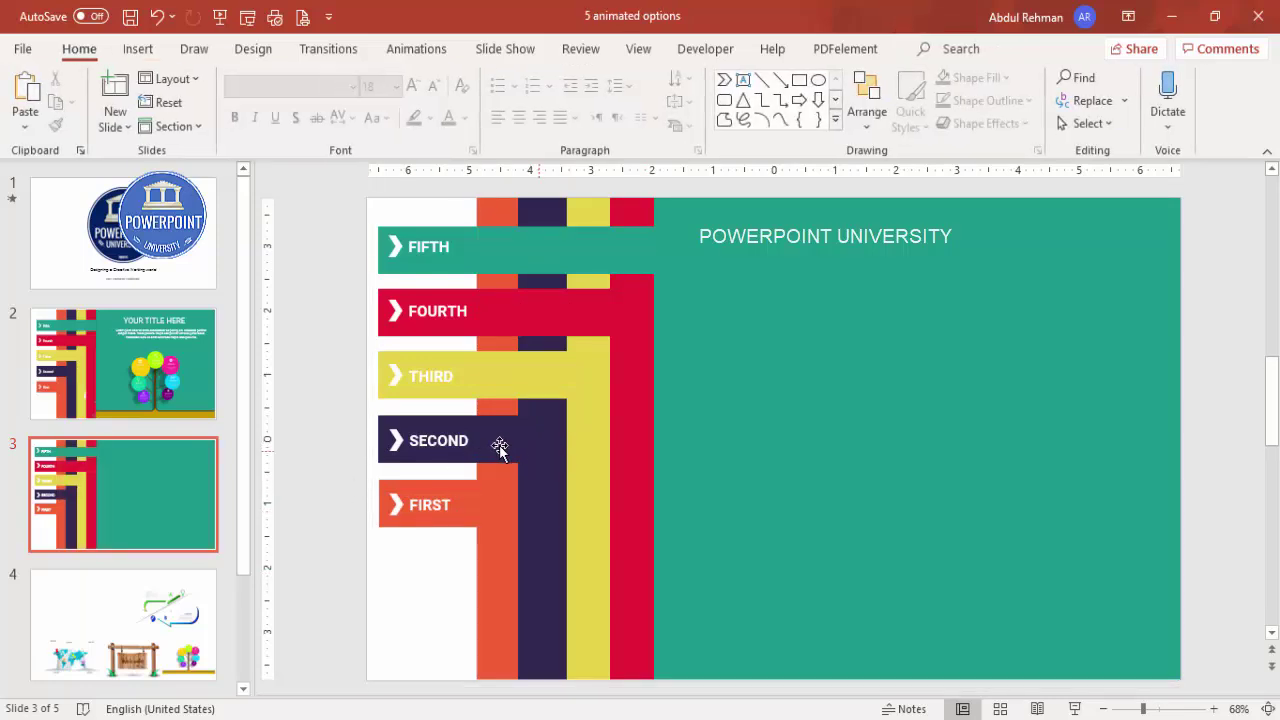
Step: Select the SECOND chevron, label, navy bar and large navy panel together
{"action": "left_click", "coordinate": [396, 440]}
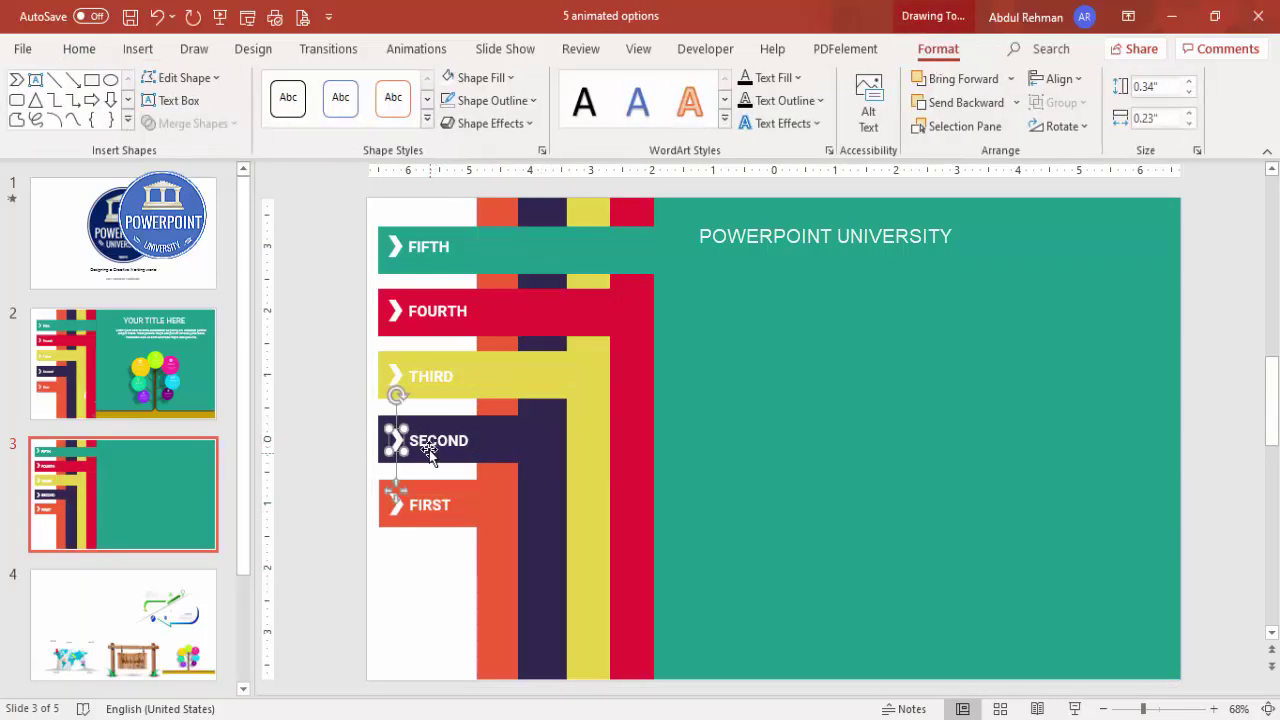
{"action": "left_click", "coordinate": [432, 440], "text": "shift"}
{"action": "left_click", "coordinate": [496, 419], "text": "shift"}
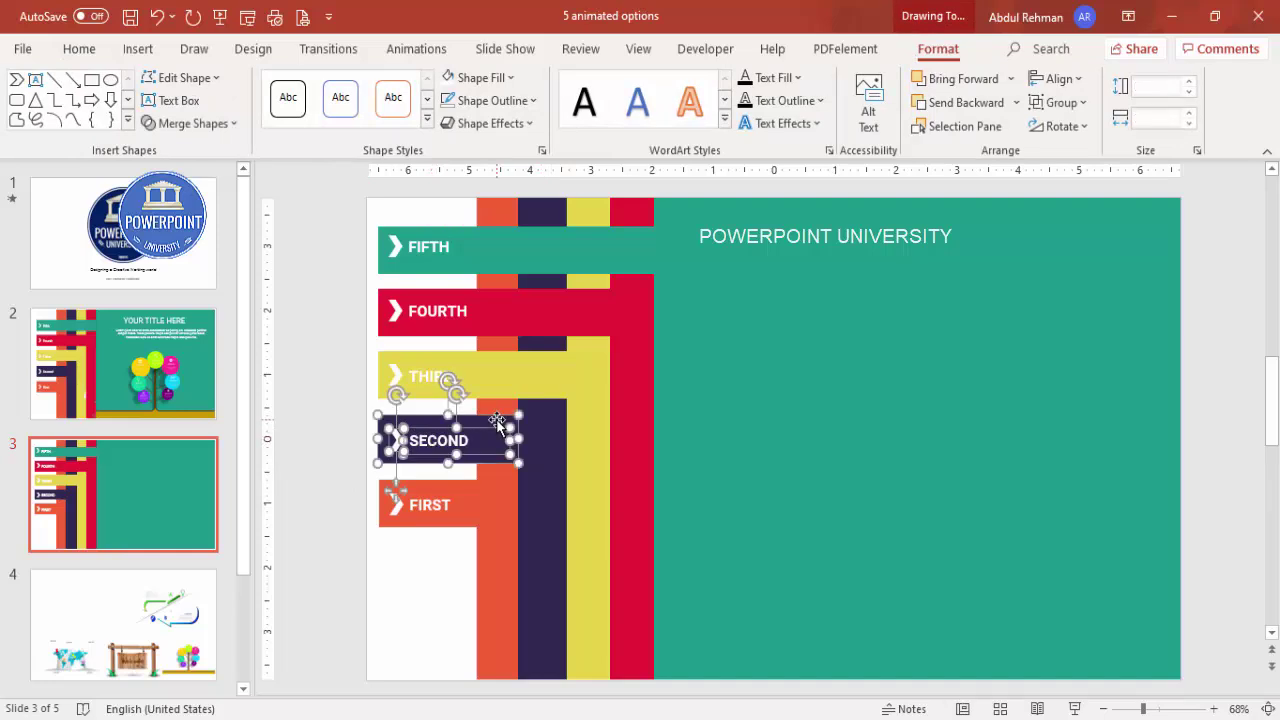
{"action": "left_click", "coordinate": [626, 425], "text": "shift"}
Step: Group the SECOND pieces and push the group several layers back
{"action": "key", "text": "alt+4"}
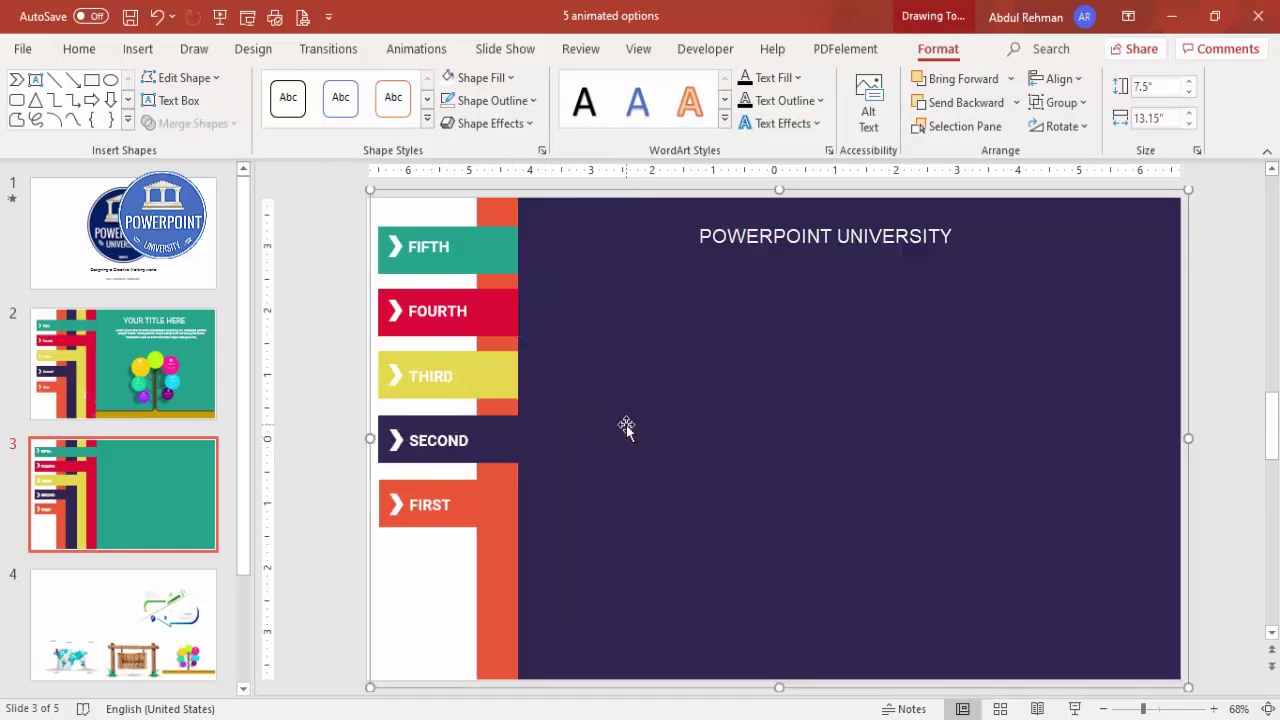
{"action": "left_click", "coordinate": [996, 106]}
{"action": "left_click", "coordinate": [996, 106]}
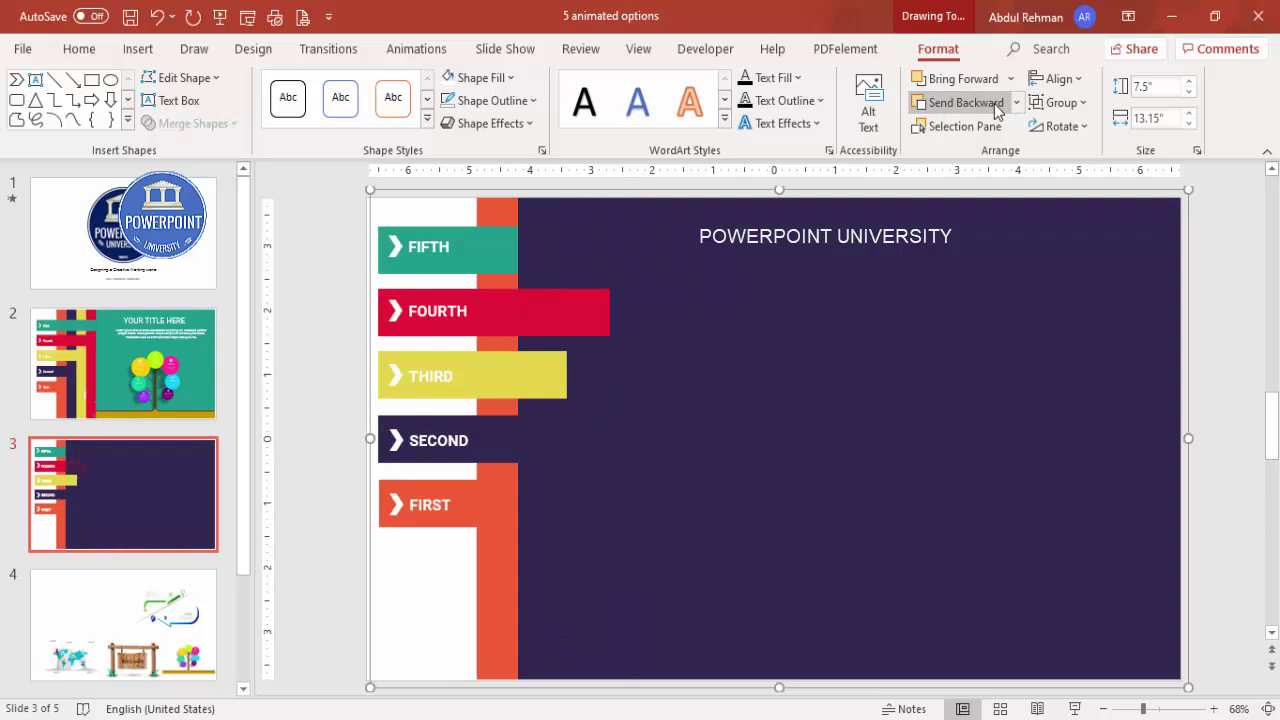
{"action": "left_click", "coordinate": [996, 106]}
{"action": "left_click", "coordinate": [996, 106]}
{"action": "left_click", "coordinate": [996, 106]}
{"action": "left_click", "coordinate": [996, 106]}
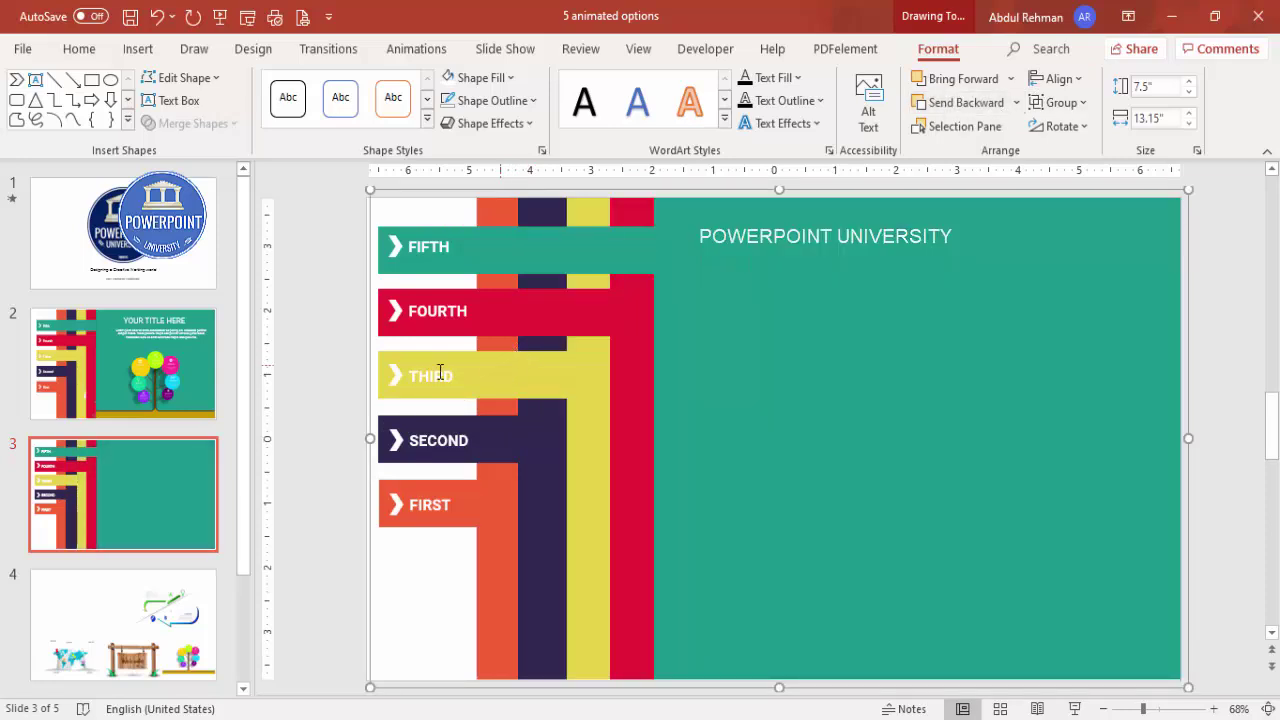
Step: Group the THIRD chevron, label, yellow bar and yellow panel, and adjust its layer order
{"action": "left_click", "coordinate": [396, 376]}
{"action": "left_click", "coordinate": [472, 378], "text": "shift"}
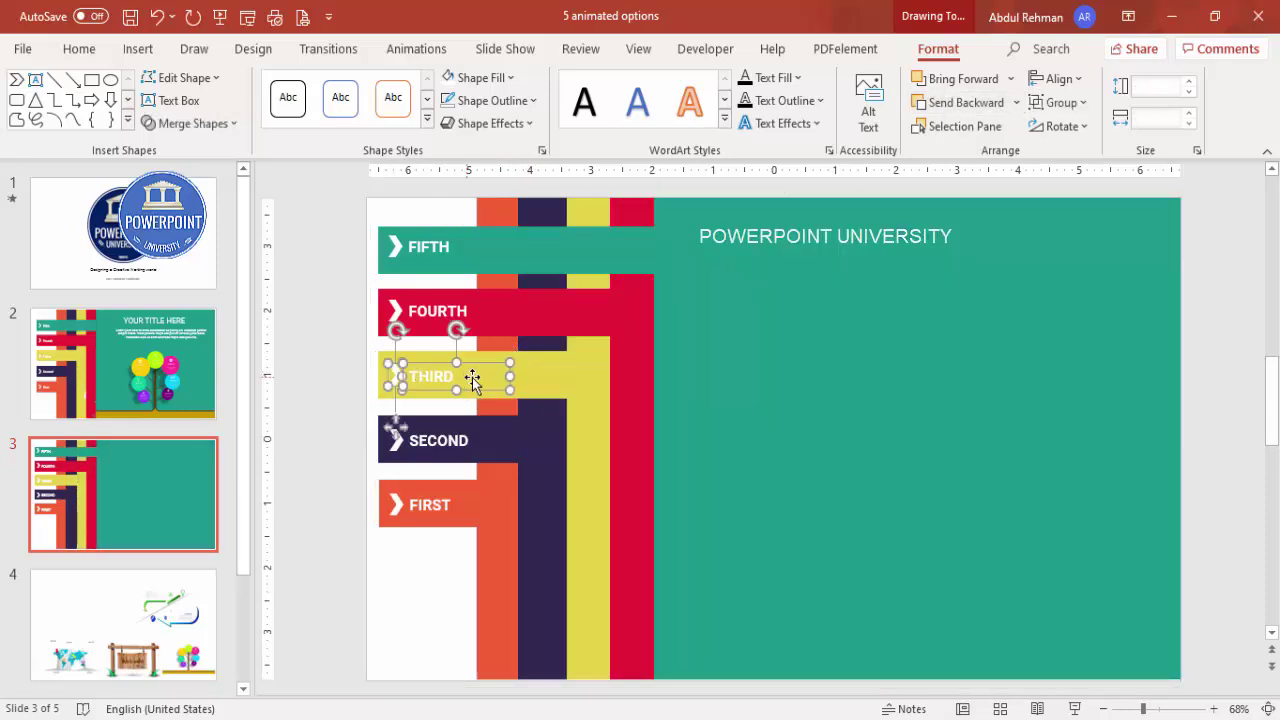
{"action": "left_click", "coordinate": [540, 375], "text": "shift"}
{"action": "left_click", "coordinate": [598, 375], "text": "shift"}
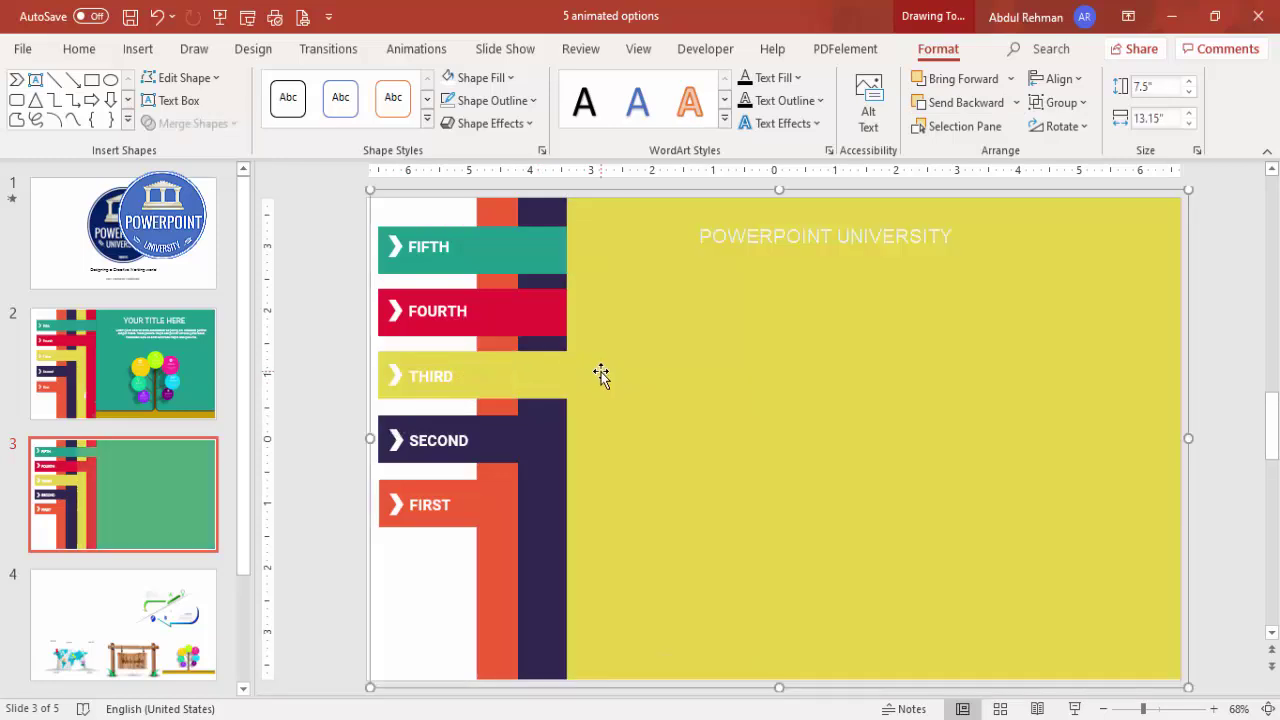
{"action": "left_click", "coordinate": [966, 103]}
{"action": "left_click", "coordinate": [968, 104]}
{"action": "left_click", "coordinate": [968, 104]}
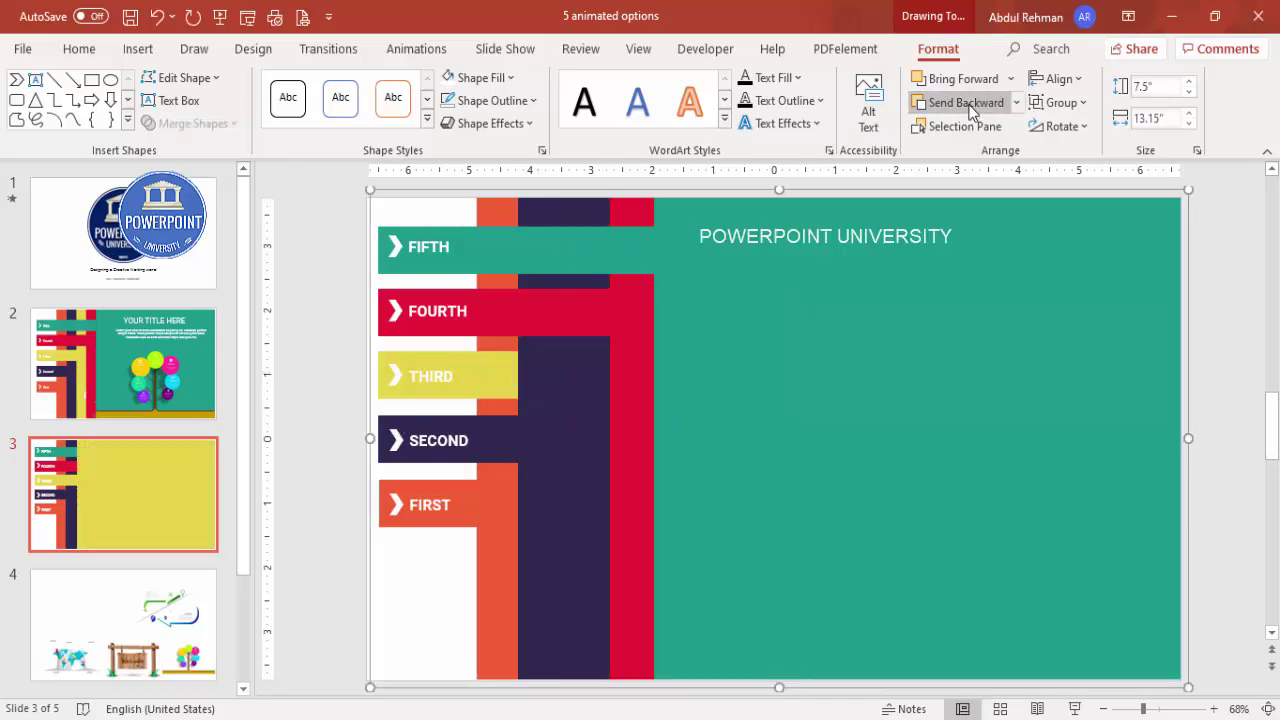
{"action": "key", "text": "ctrl+z"}
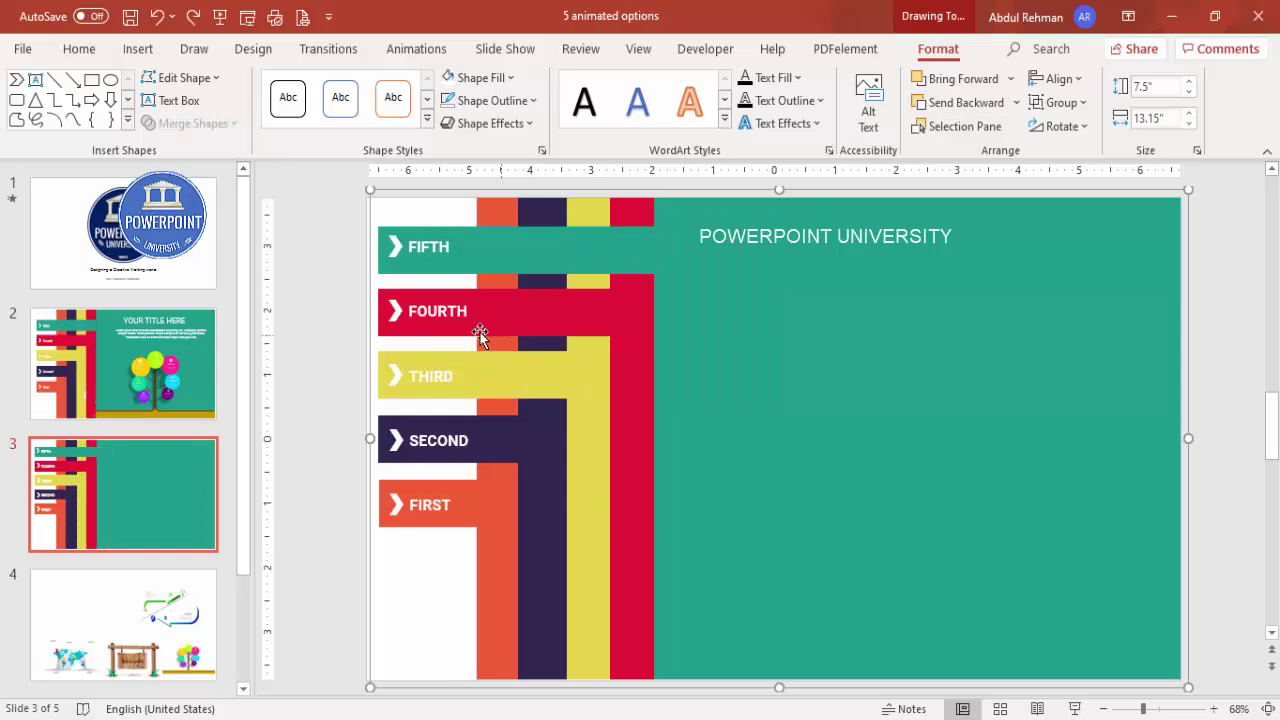
Step: Group the FOURTH chevron, label and red bar, and push the group back
{"action": "left_click", "coordinate": [398, 310]}
{"action": "left_click", "coordinate": [470, 311], "text": "shift"}
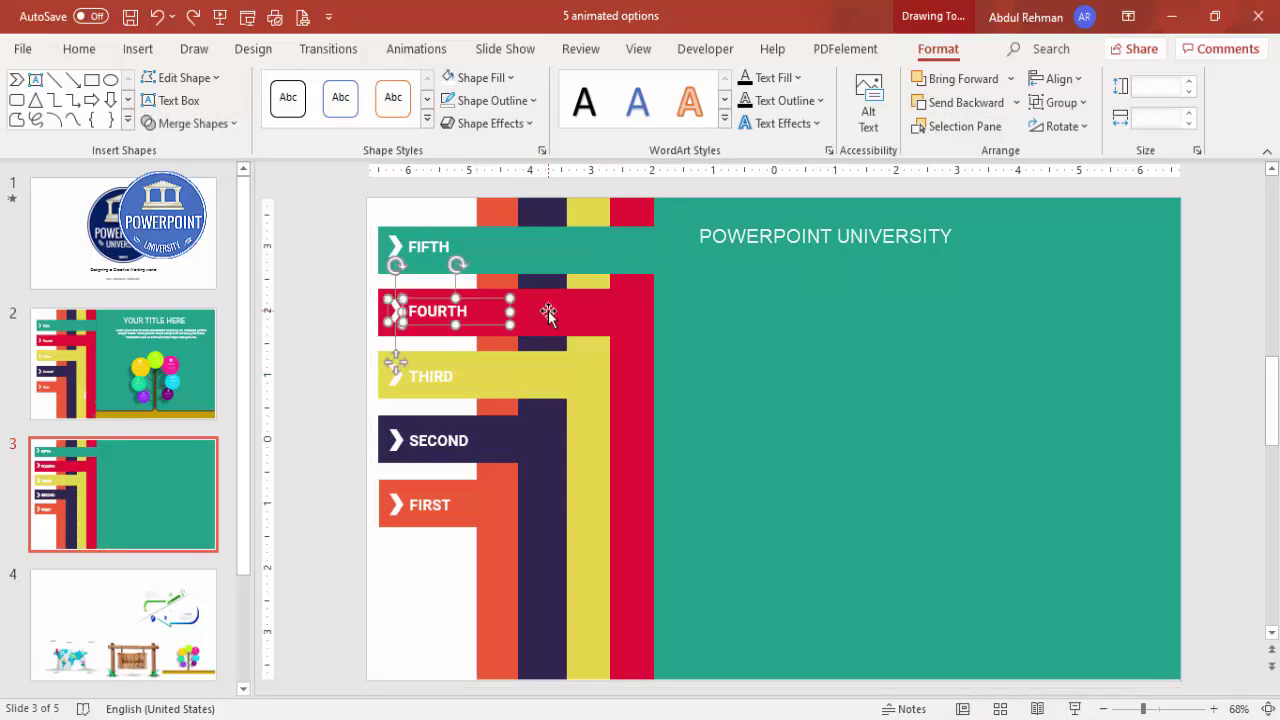
{"action": "left_click", "coordinate": [600, 318], "text": "shift"}
{"action": "key", "text": "ctrl+z"}
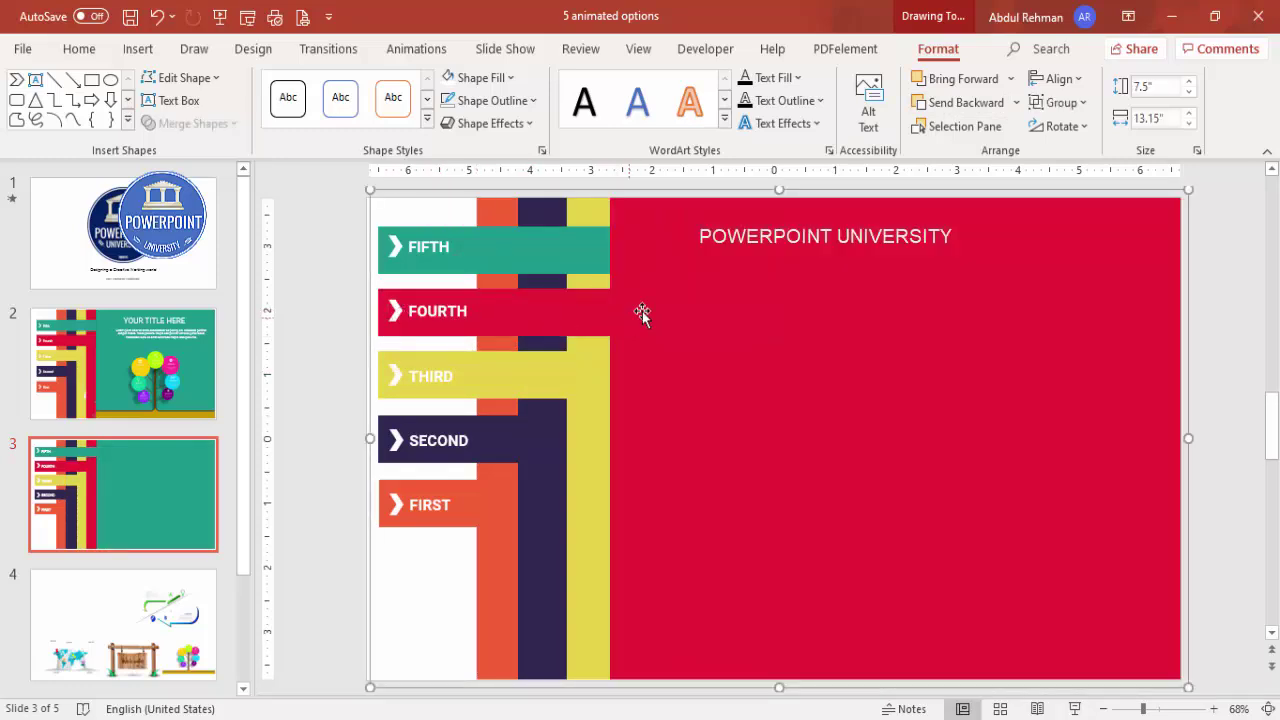
{"action": "left_click", "coordinate": [962, 104]}
{"action": "left_click", "coordinate": [962, 104]}
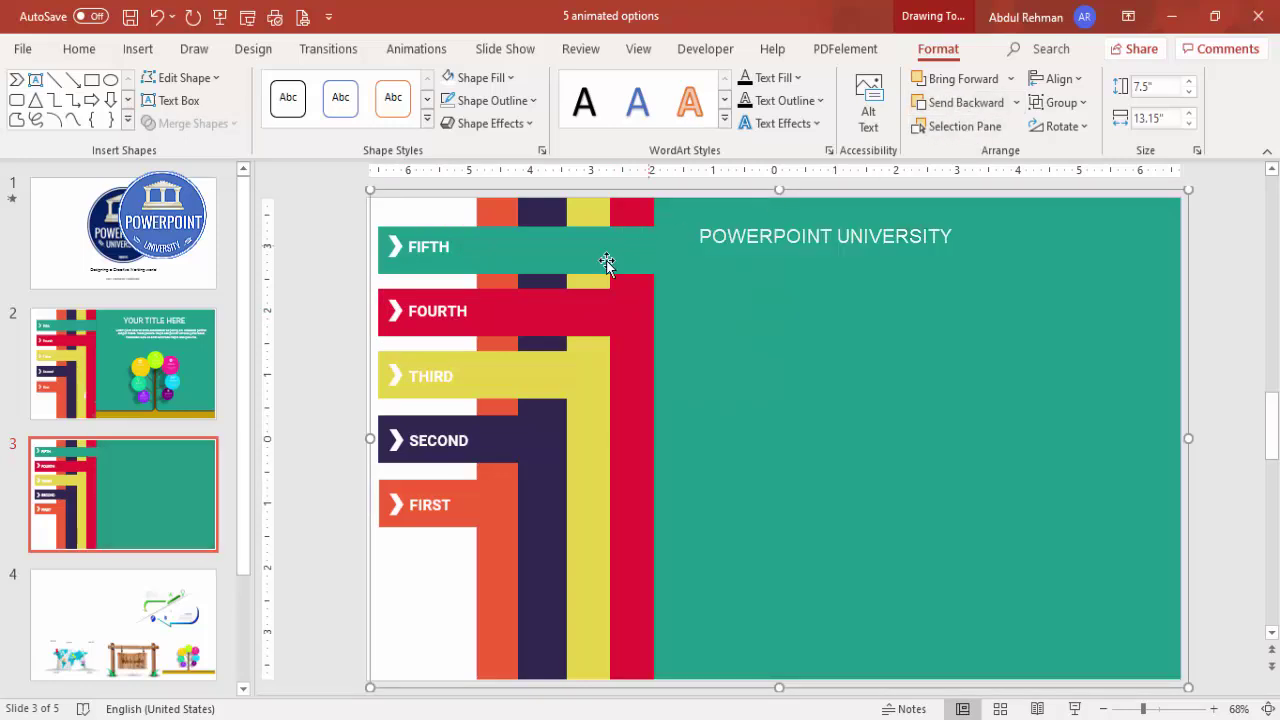
Step: Put the red shape behind the teal background and group the FIFTH chevron, label, teal bar and background
{"action": "left_click", "coordinate": [394, 248]}
{"action": "left_click", "coordinate": [437, 250], "text": "shift"}
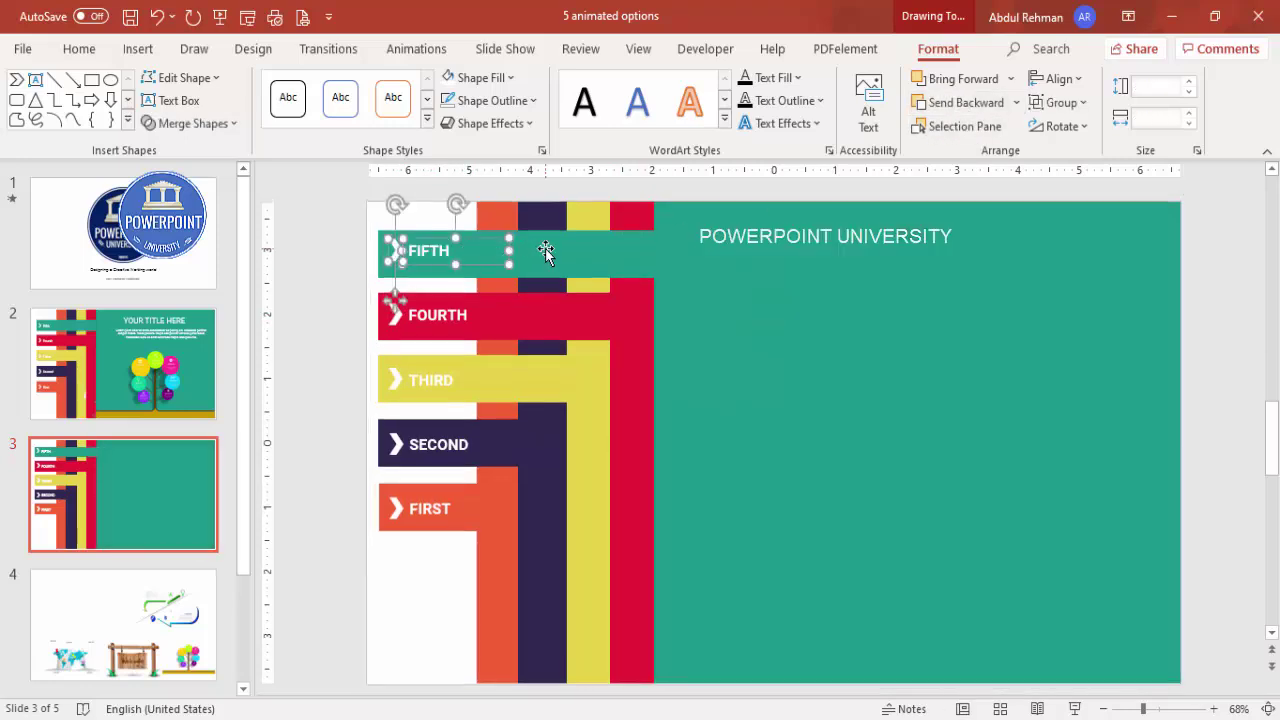
{"action": "left_click", "coordinate": [543, 246], "text": "shift"}
{"action": "left_click", "coordinate": [689, 251], "text": "shift"}
{"action": "key", "text": "ctrl+g"}
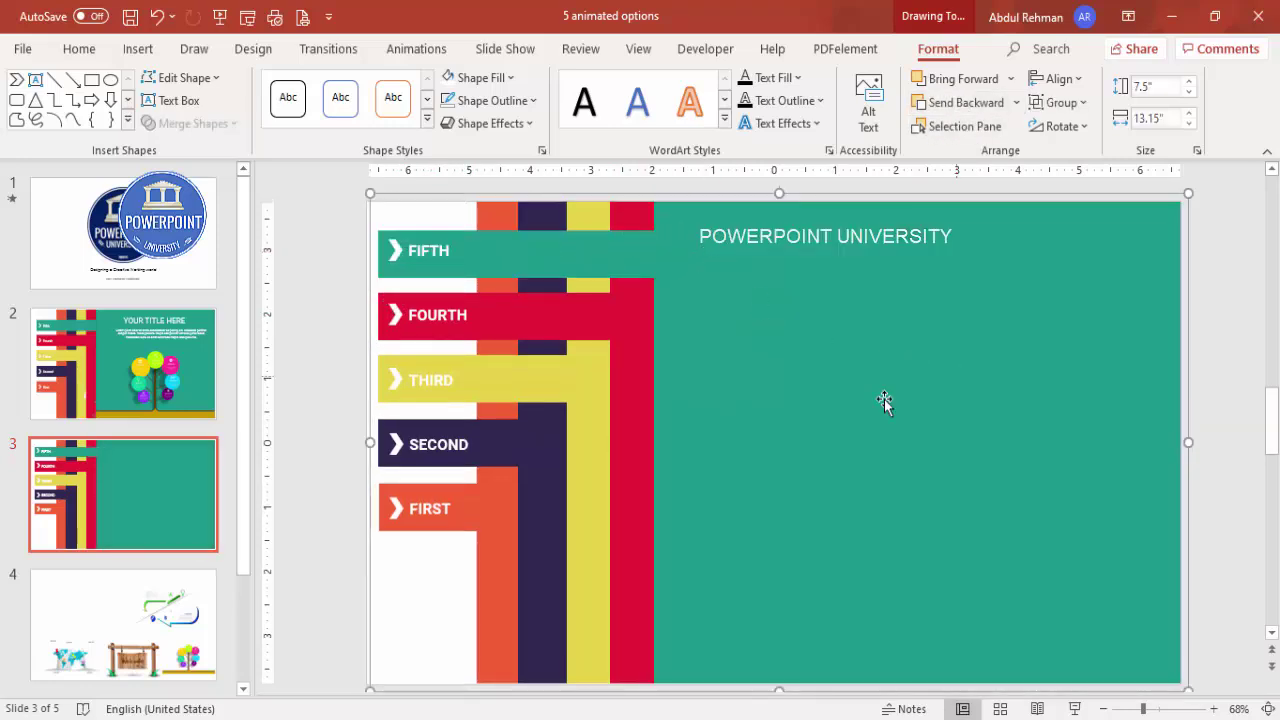
{"action": "left_click", "coordinate": [326, 367]}
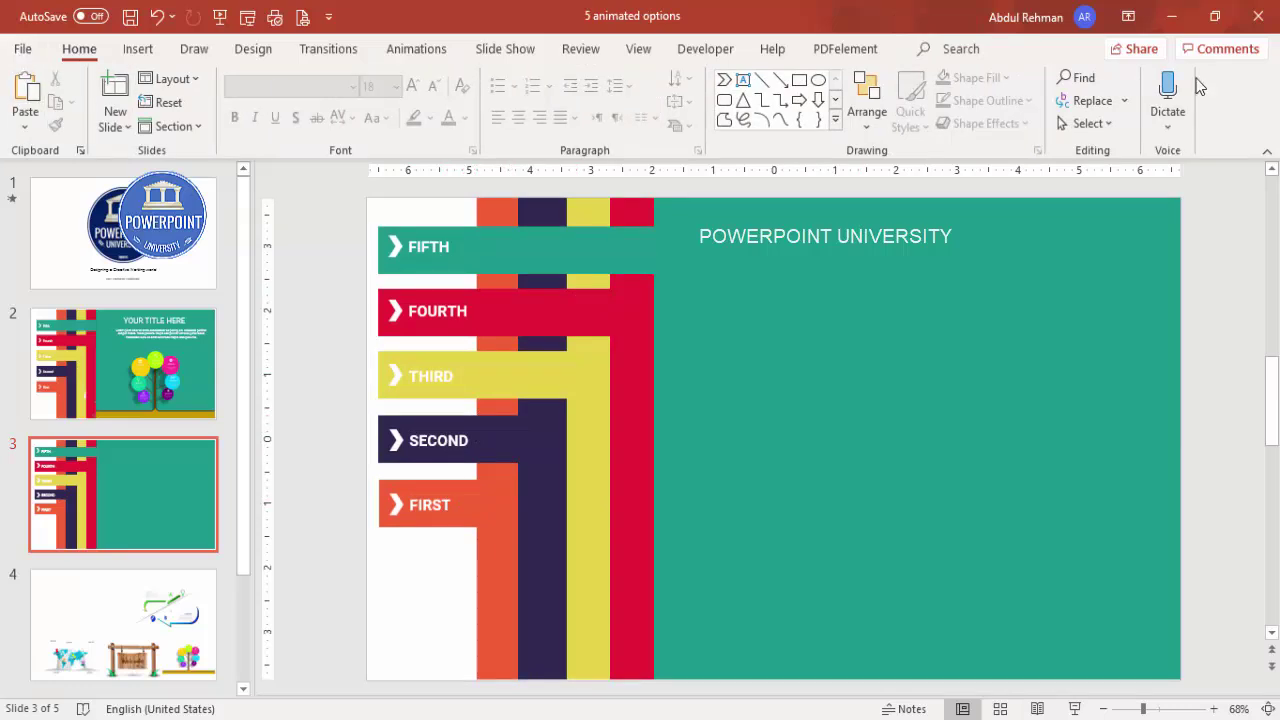
Step: Show the Selection Pane with Groups 22 to 26 collapsed, and select the FIRST panel group
{"action": "left_click", "coordinate": [1086, 123]}
{"action": "left_click", "coordinate": [1100, 206]}
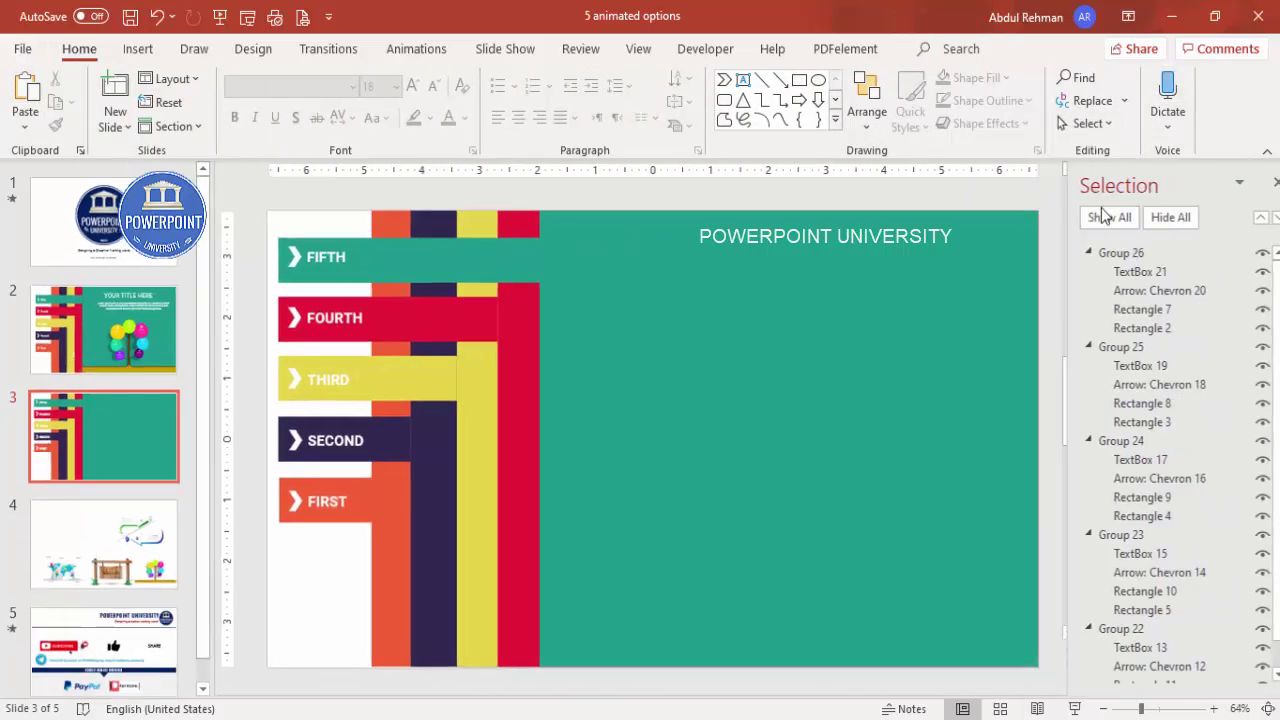
{"action": "left_click", "coordinate": [1068, 252]}
{"action": "left_click", "coordinate": [1067, 271]}
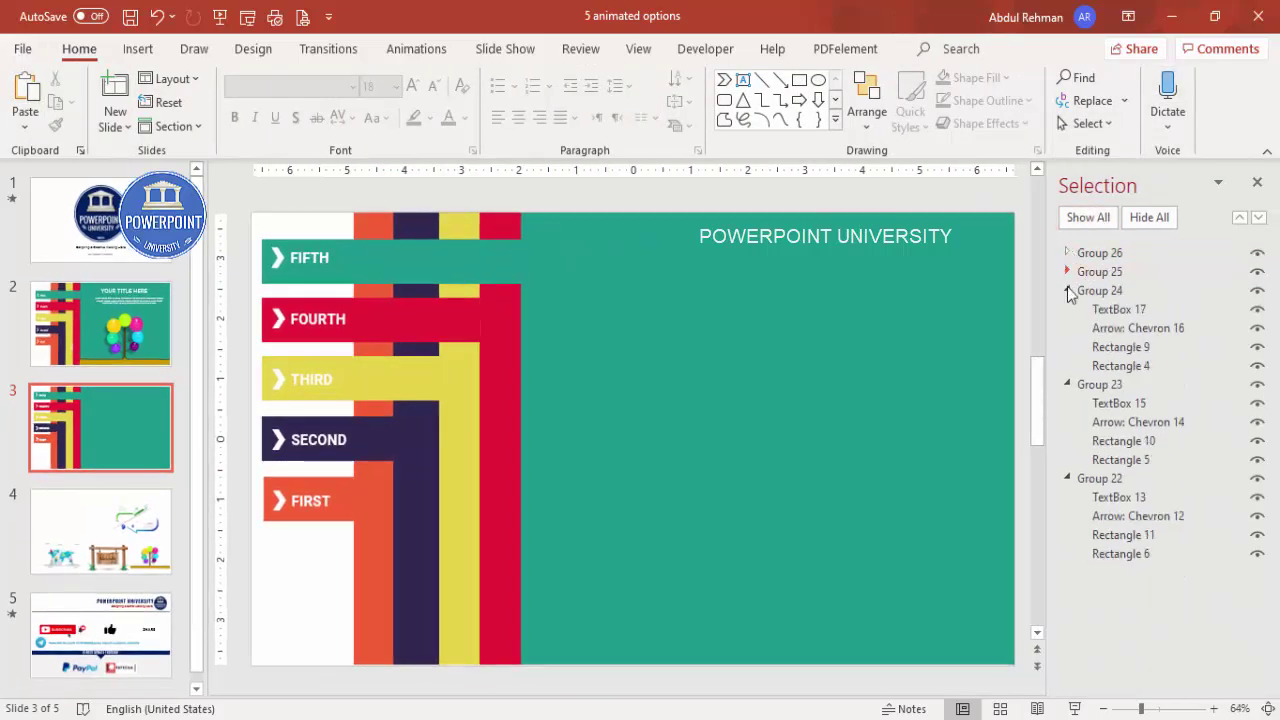
{"action": "left_click", "coordinate": [1067, 290]}
{"action": "left_click", "coordinate": [1068, 309]}
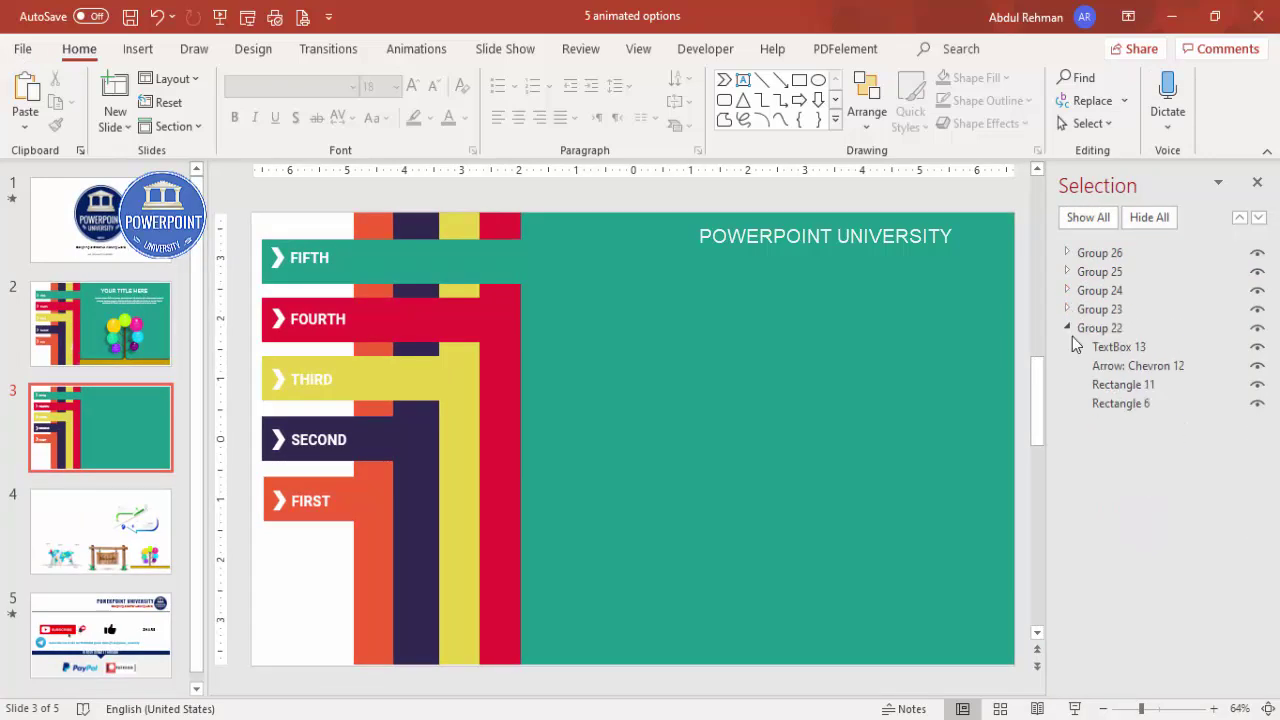
{"action": "left_click", "coordinate": [1067, 328]}
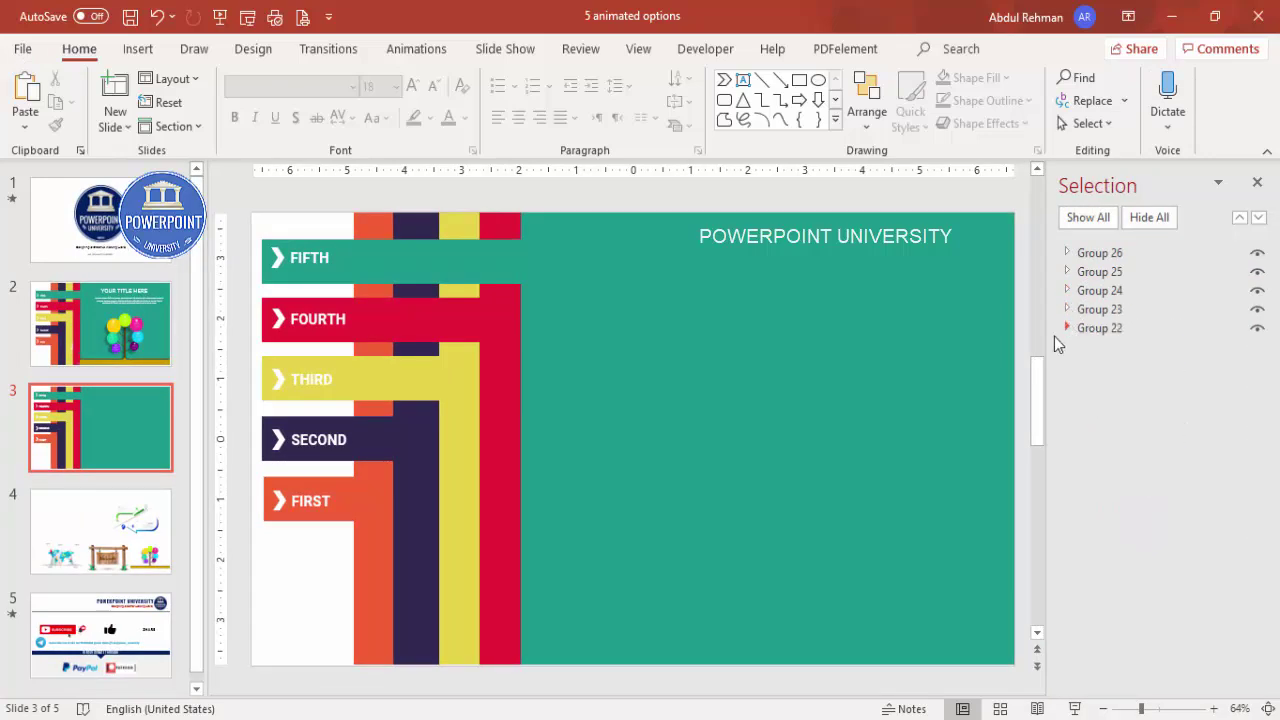
{"action": "left_click", "coordinate": [361, 497]}
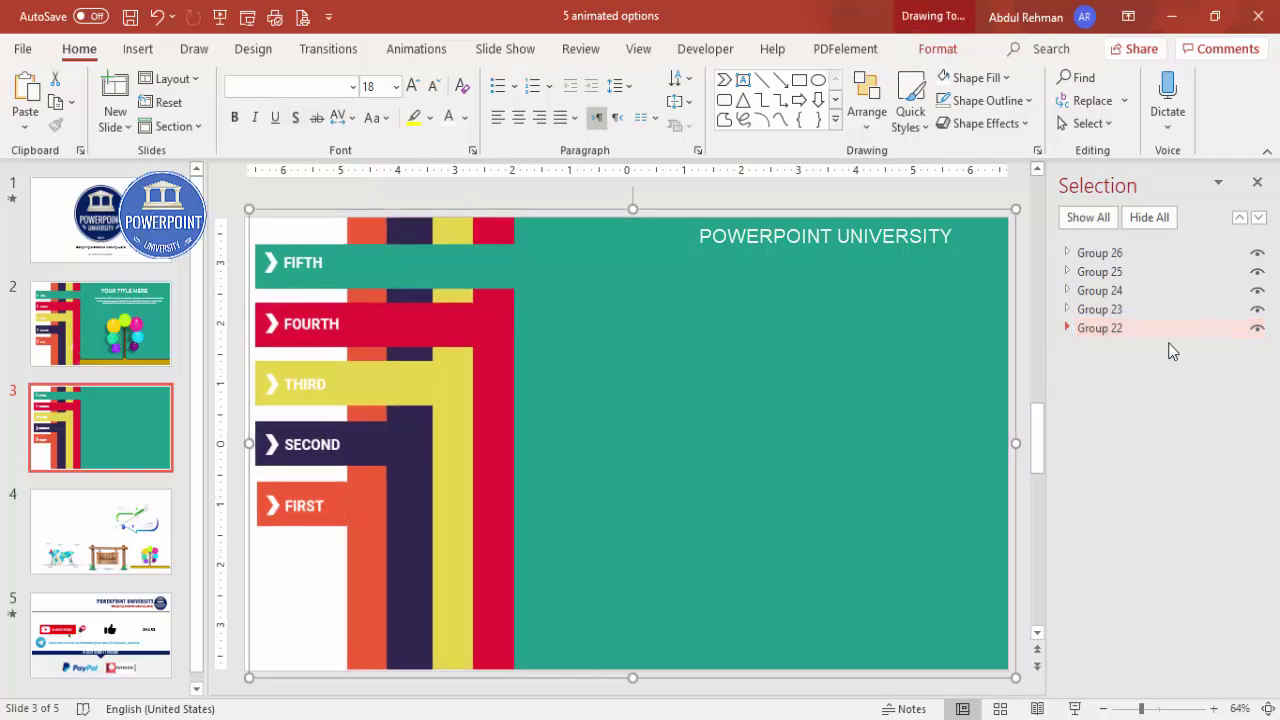
Step: Rename Group 22 to 'Page One' and Group 23 to 'Page Two'
{"action": "double_click", "coordinate": [1126, 331]}
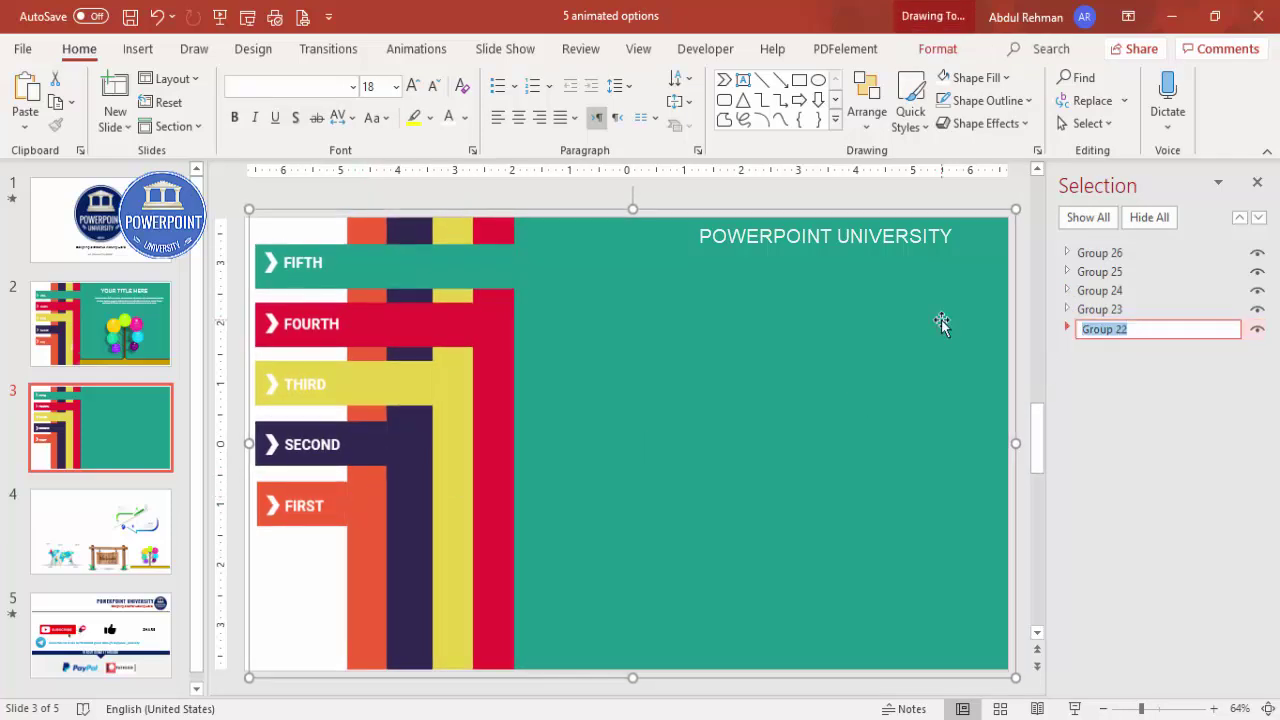
{"action": "type", "text": "Page One"}
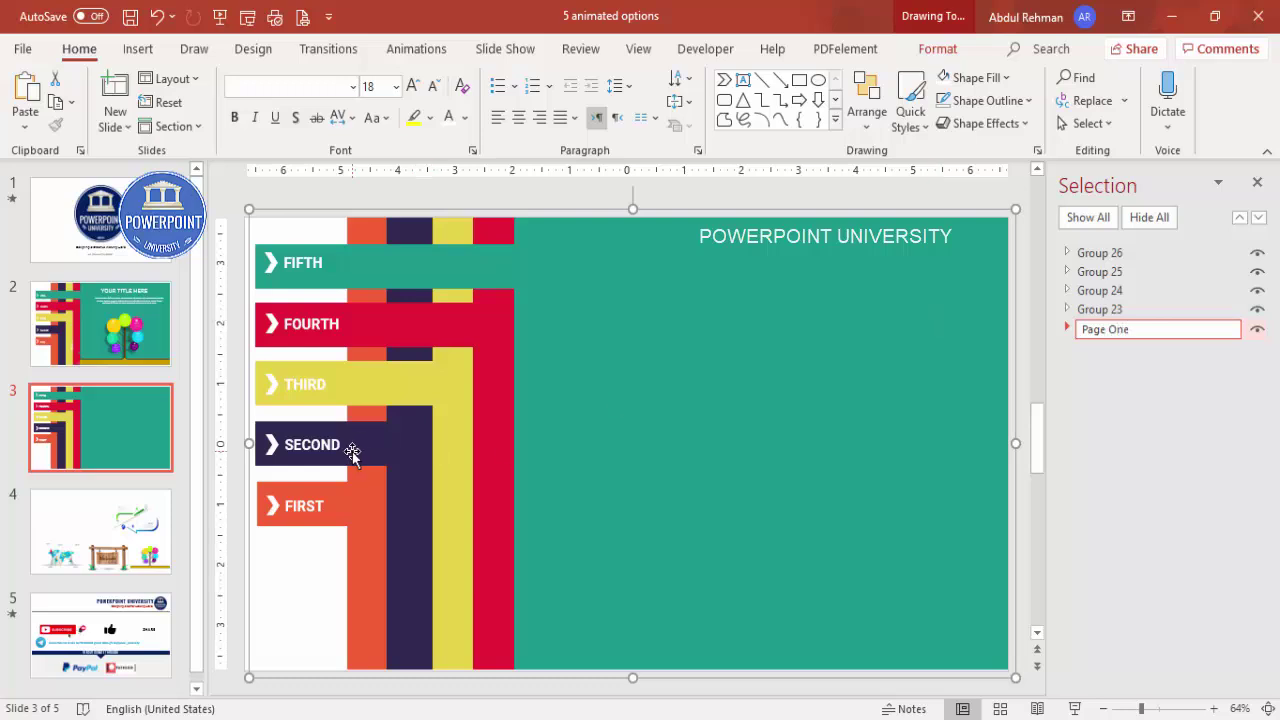
{"action": "left_click", "coordinate": [351, 449]}
{"action": "double_click", "coordinate": [1122, 311]}
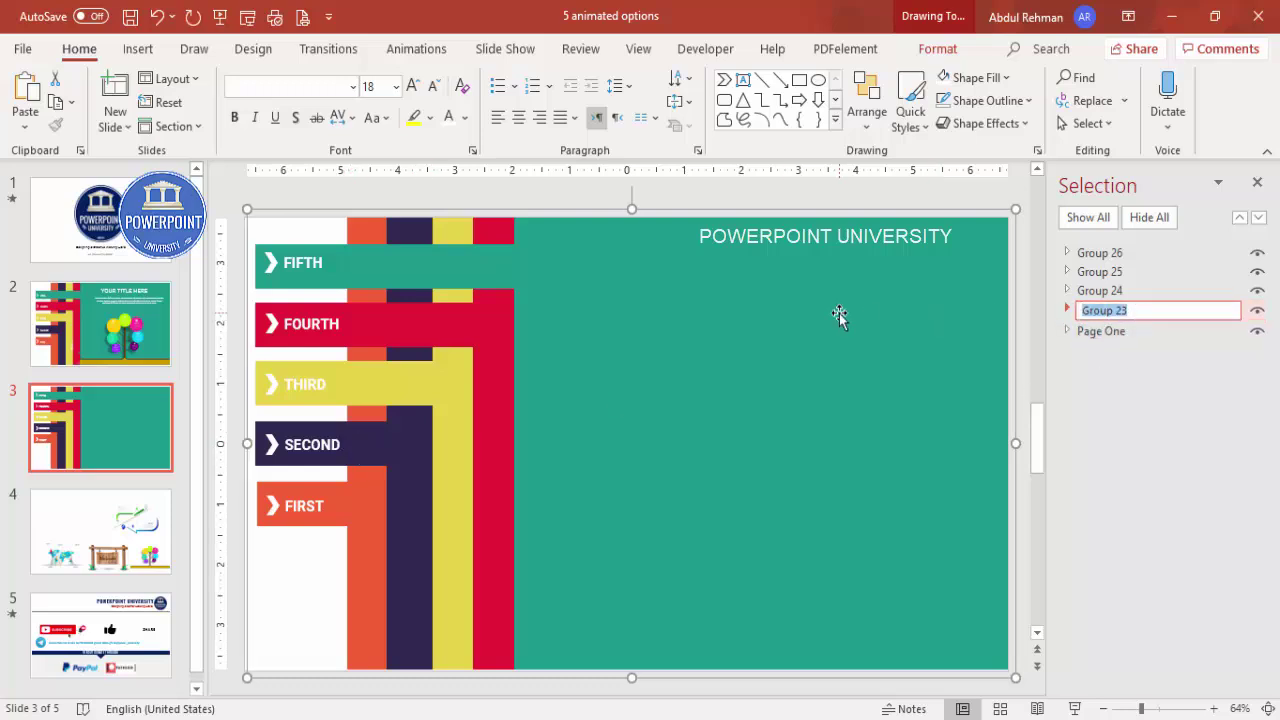
{"action": "type", "text": "Pag"}
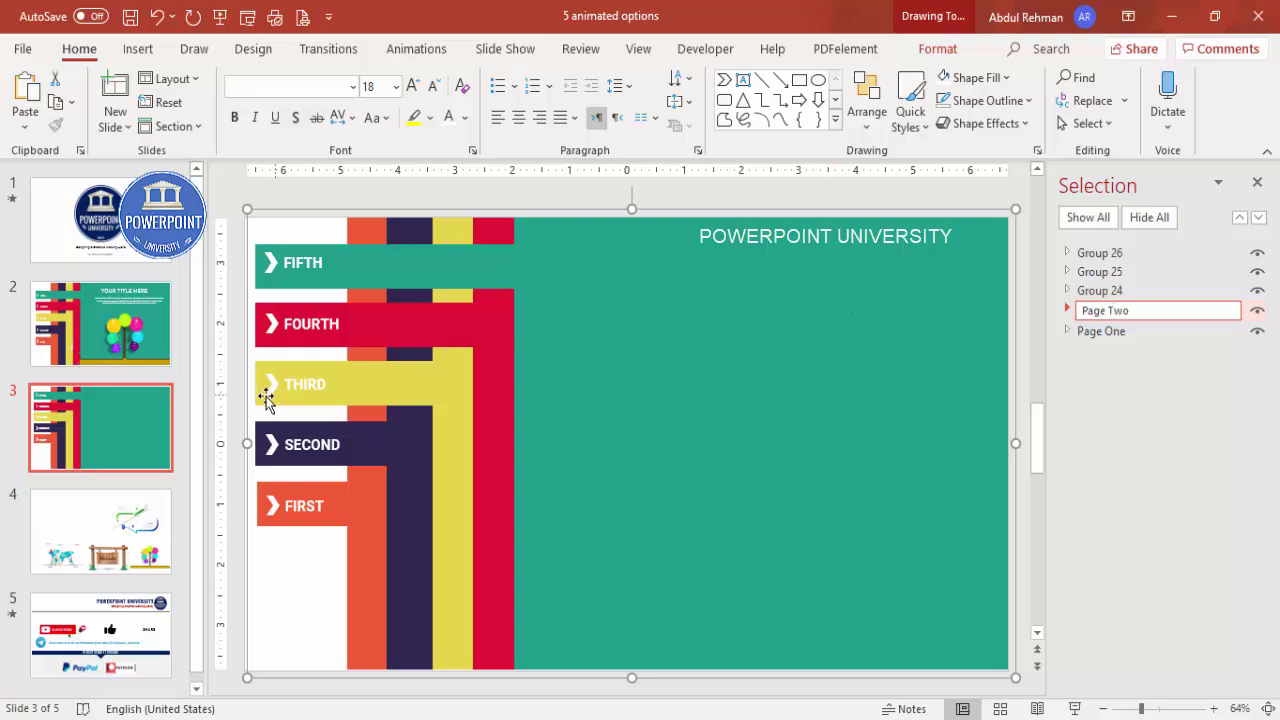
{"action": "type", "text": "e Two"}
{"action": "left_click", "coordinate": [323, 380]}
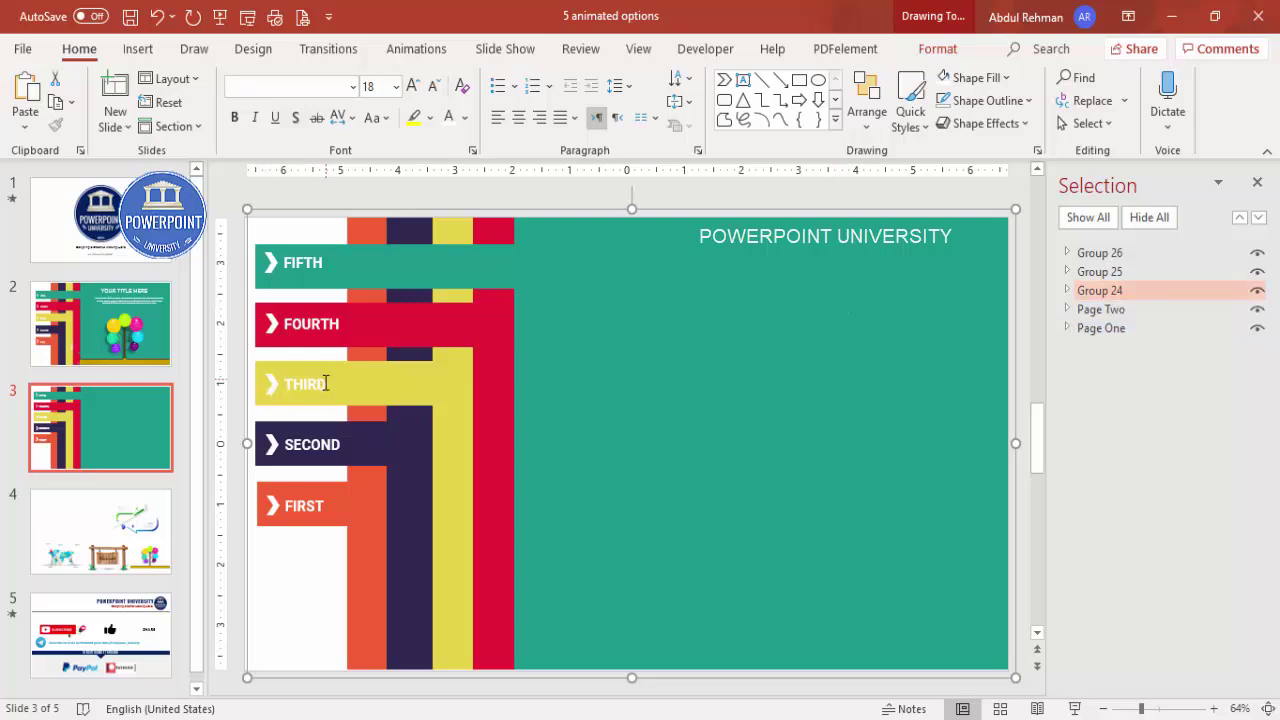
Step: Rename Group 24 'Pagd Three', Group 25 'Pagd Four' and Group 26 'Page Five'
{"action": "double_click", "coordinate": [1127, 291]}
{"action": "type", "text": "Pag"}
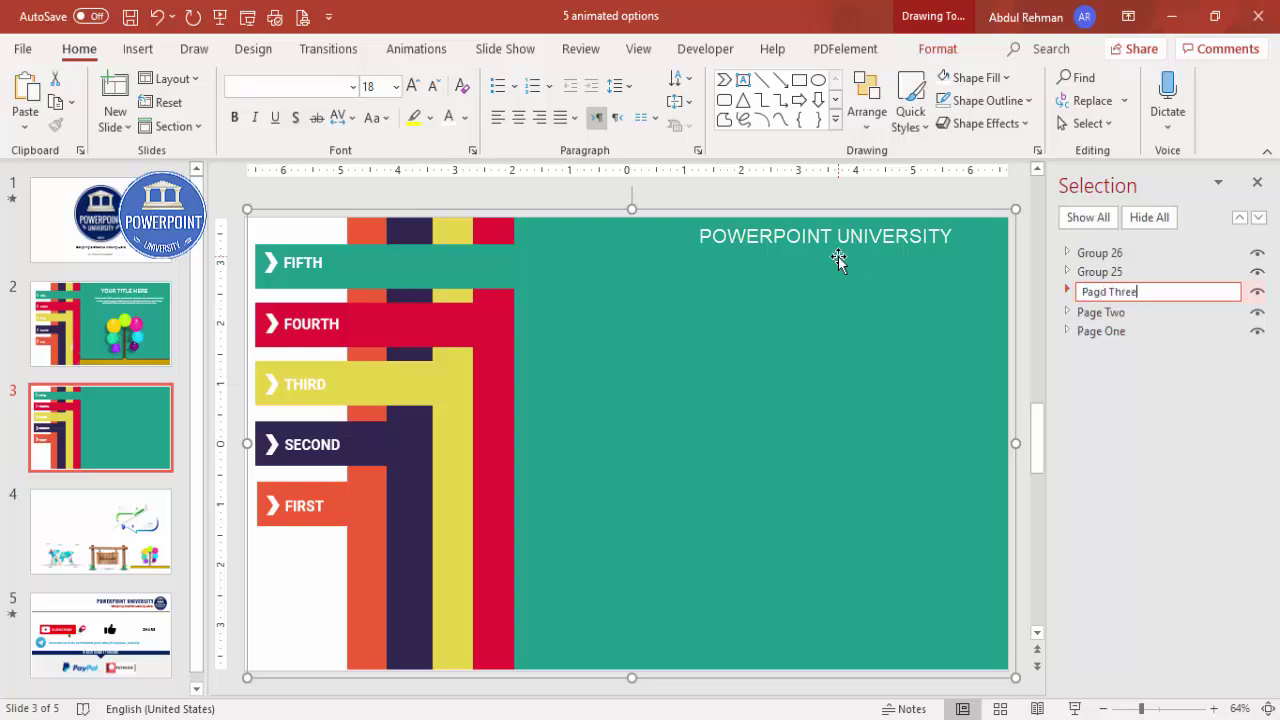
{"action": "type", "text": "d Three"}
{"action": "key", "text": "Return"}
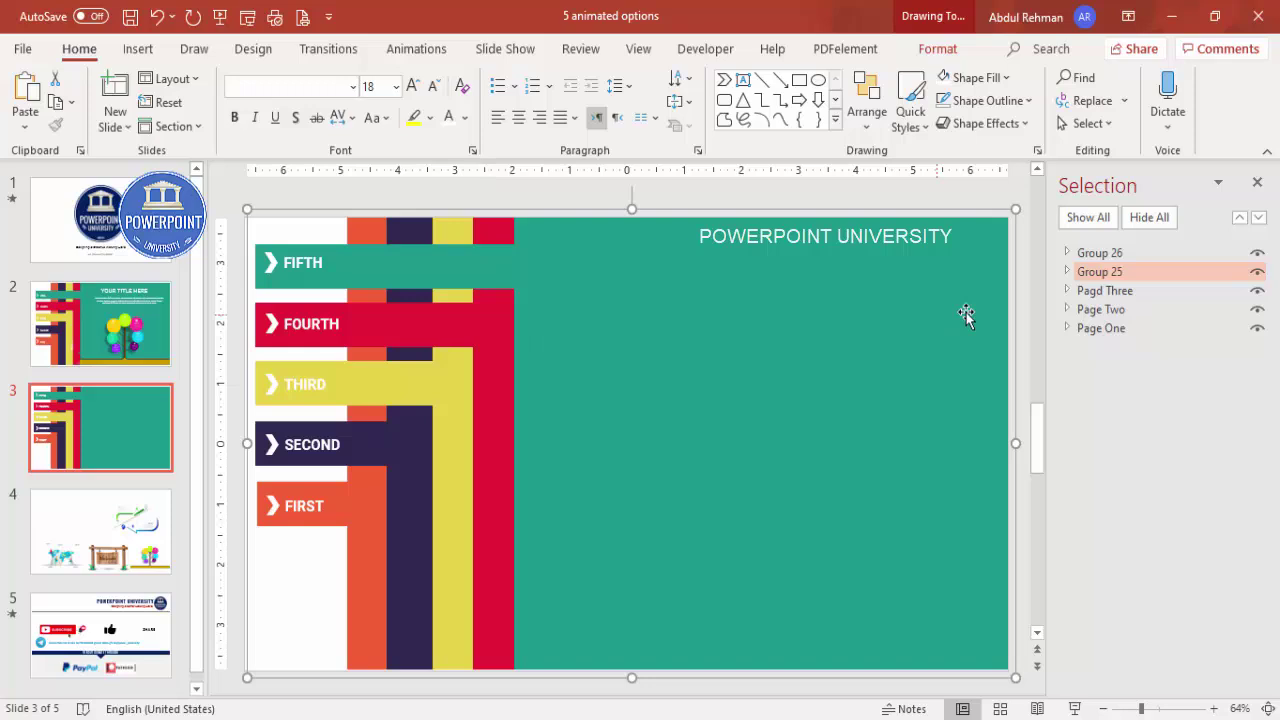
{"action": "double_click", "coordinate": [1149, 271]}
{"action": "type", "text": "Pagd Four"}
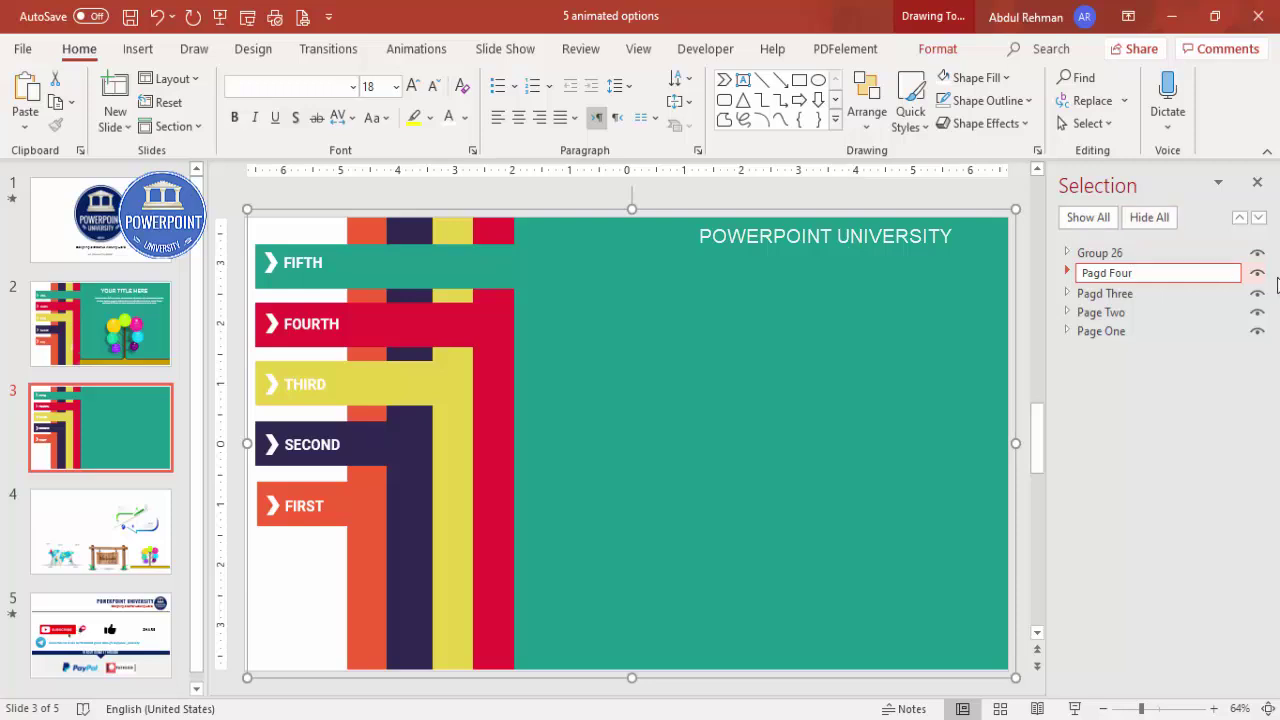
{"action": "left_click", "coordinate": [1105, 253]}
{"action": "left_click", "coordinate": [1105, 253]}
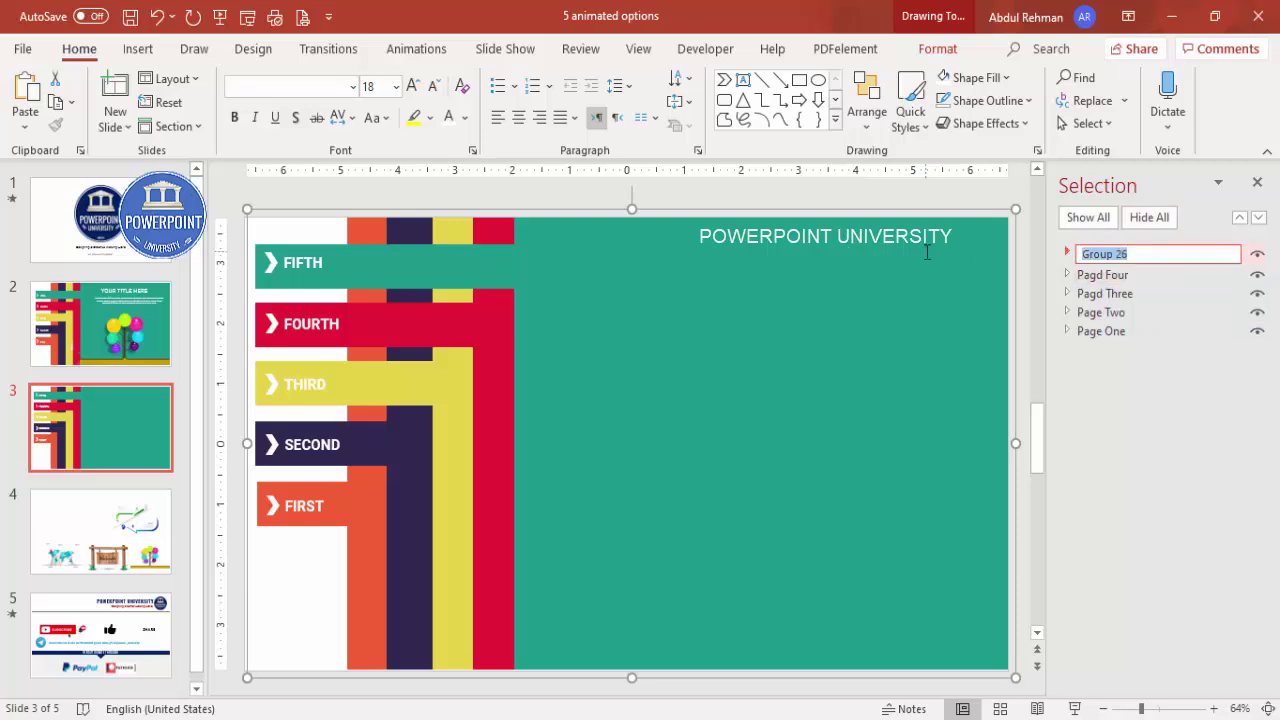
{"action": "type", "text": "age Five"}
Step: Hide Page Five, Pagd Four, Pagd Three and Page Two so only Page One shows
{"action": "left_click", "coordinate": [851, 207]}
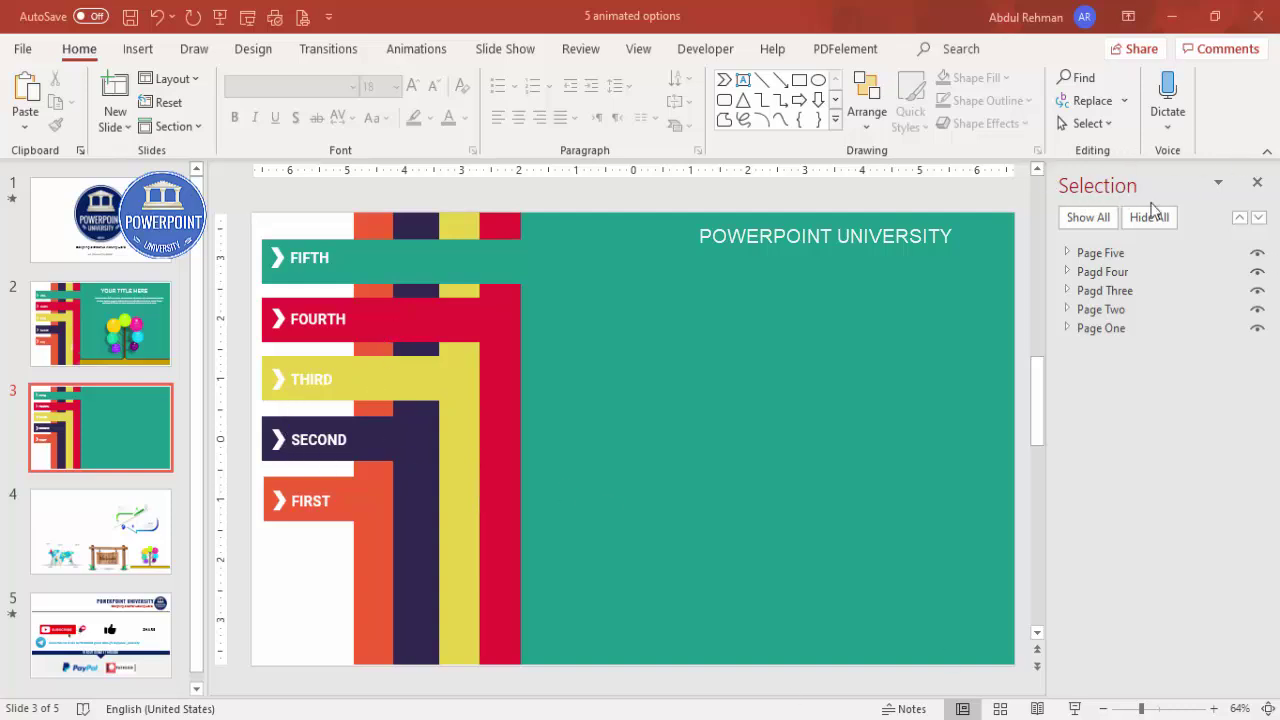
{"action": "left_click", "coordinate": [1257, 253]}
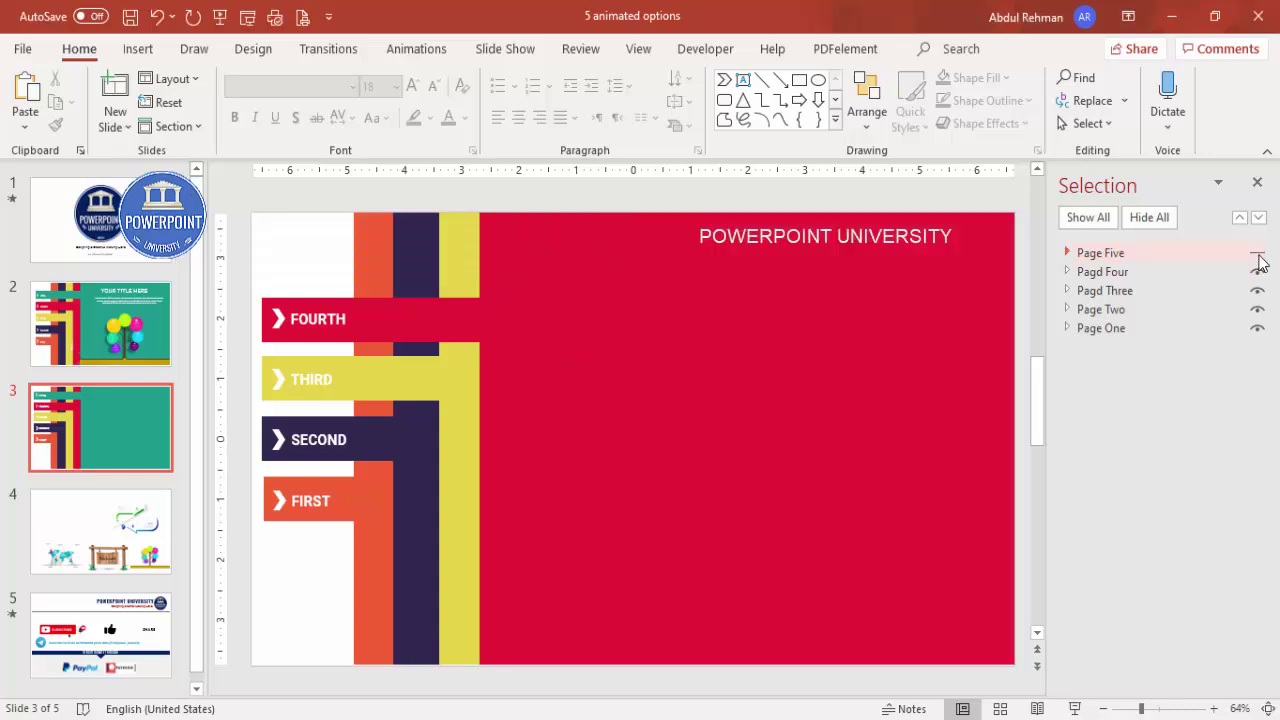
{"action": "left_click", "coordinate": [1257, 272]}
{"action": "left_click", "coordinate": [1257, 291]}
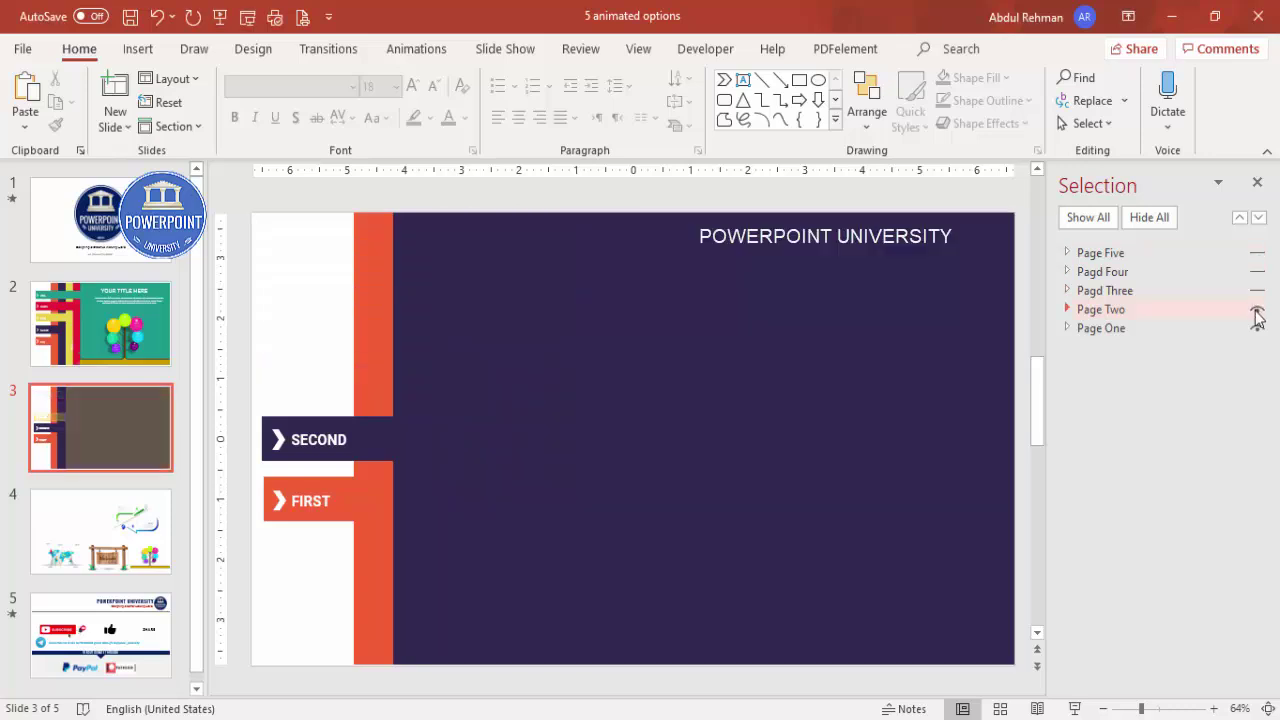
{"action": "left_click", "coordinate": [1257, 309]}
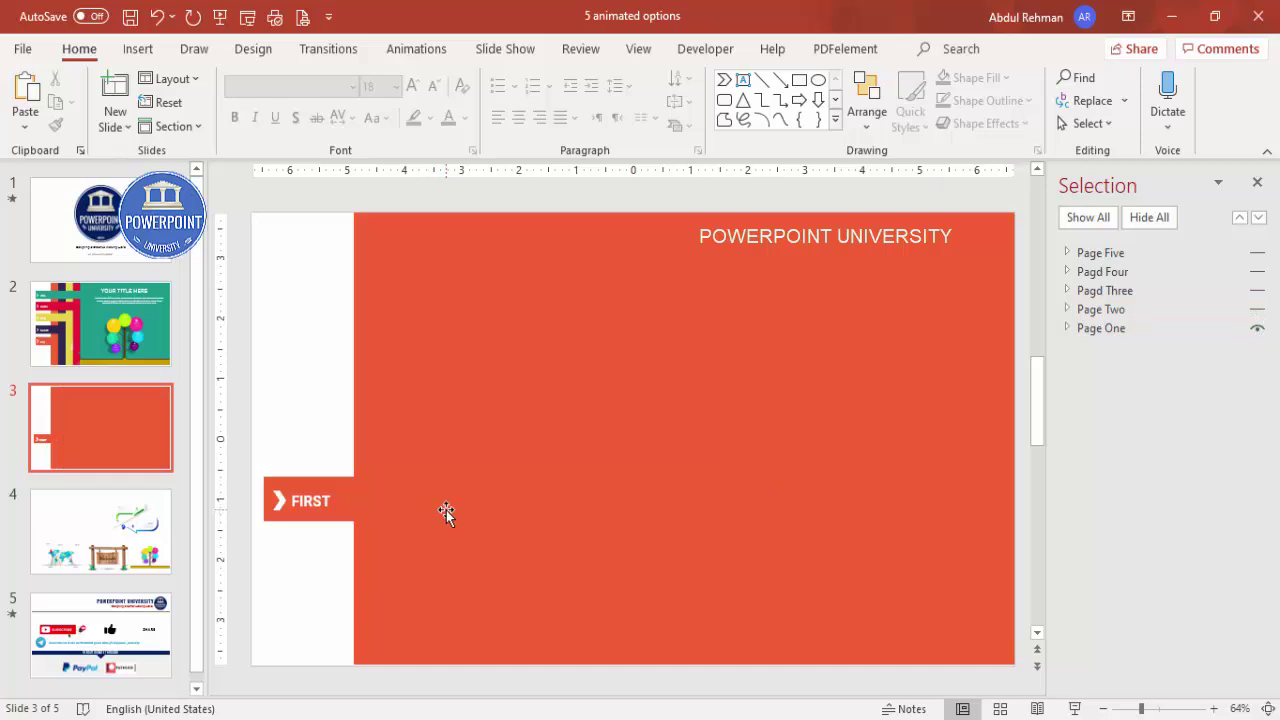
{"action": "left_click", "coordinate": [138, 48]}
{"action": "left_click", "coordinate": [743, 100]}
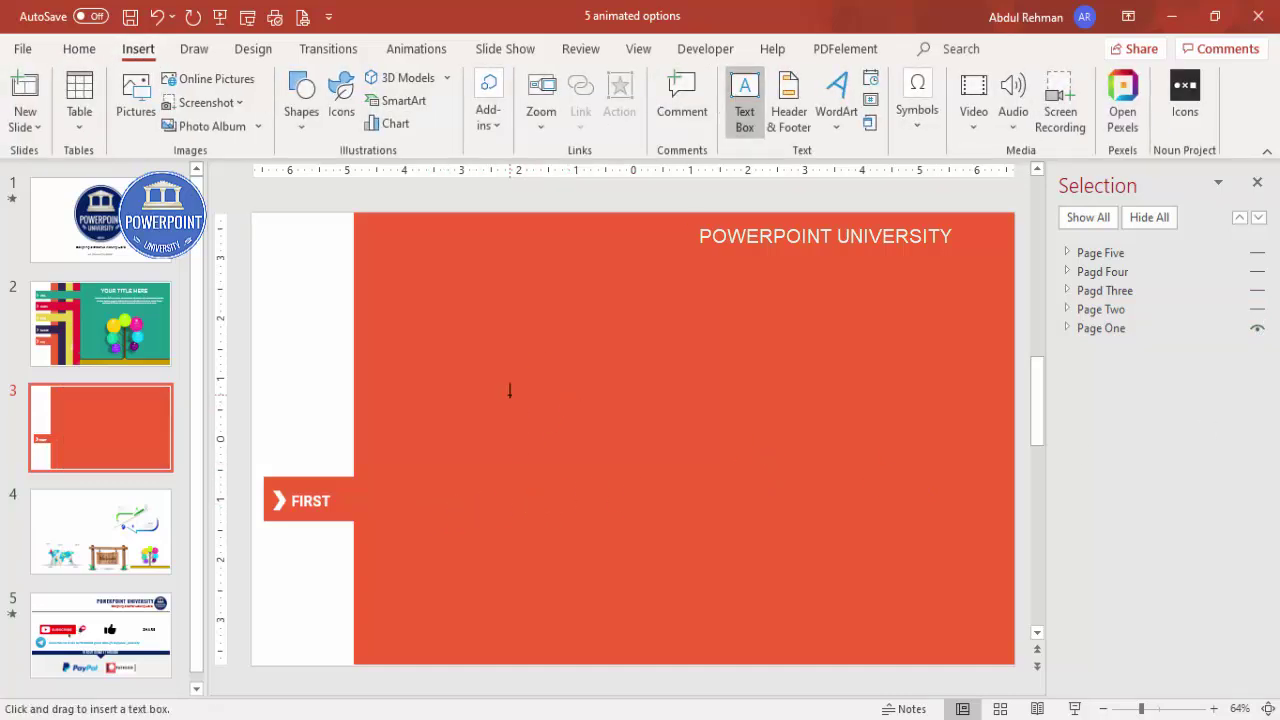
Step: Add a text box reading 'MY PROJECT' across the orange panel
{"action": "left_click_drag", "start_coordinate": [510, 392], "coordinate": [981, 477]}
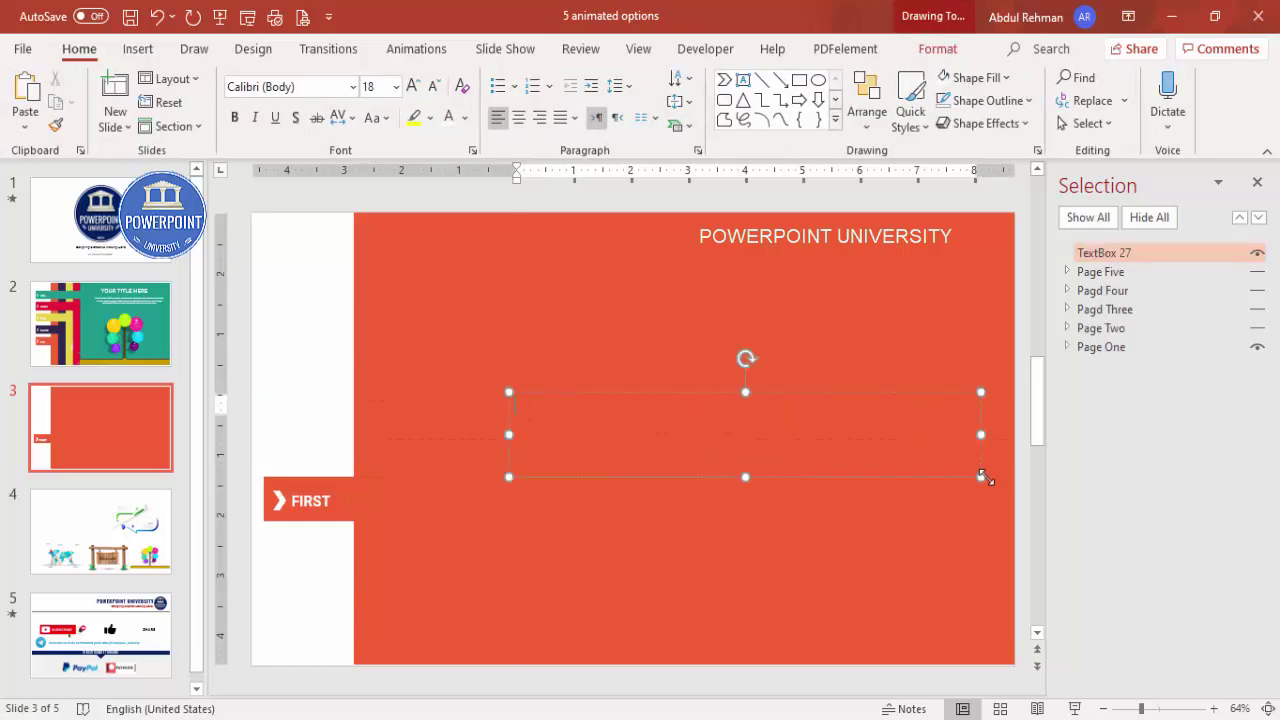
{"action": "type", "text": "MY PROJECT"}
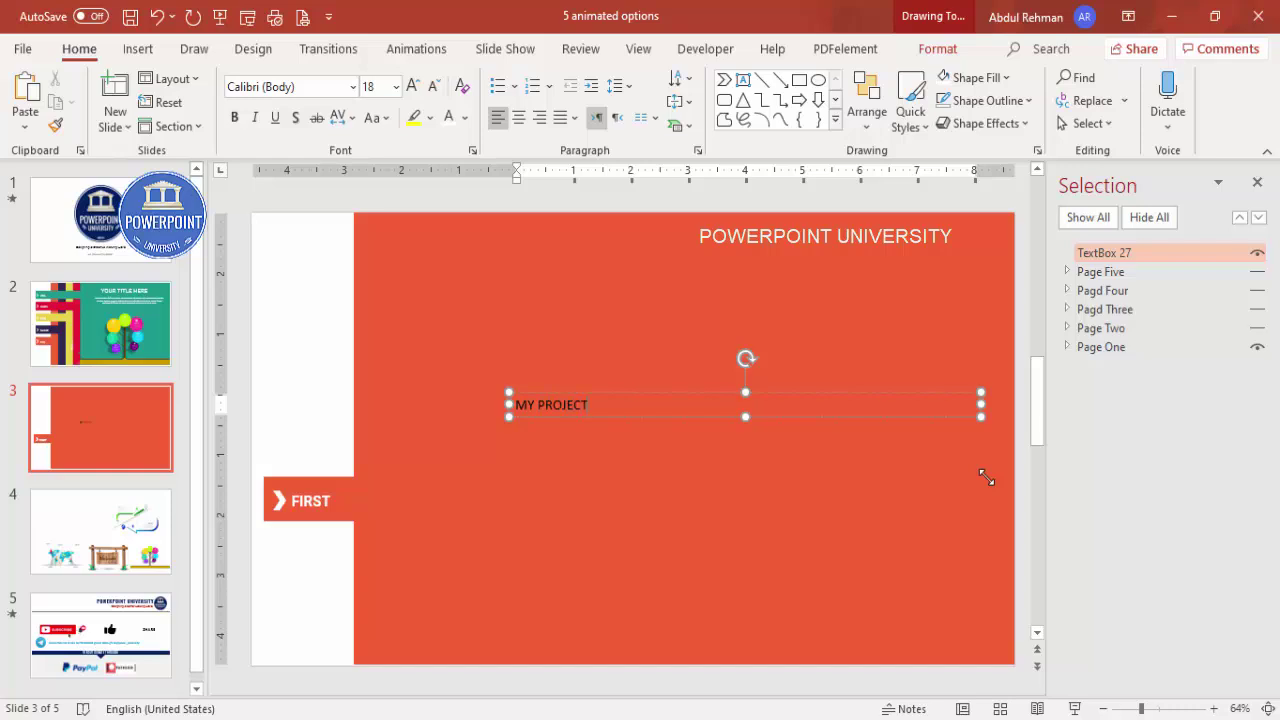
{"action": "left_click", "coordinate": [793, 394]}
Step: Make MY PROJECT centred, white, bold 60 pt and move it beneath POWERPOINT UNIVERSITY
{"action": "left_click", "coordinate": [518, 117]}
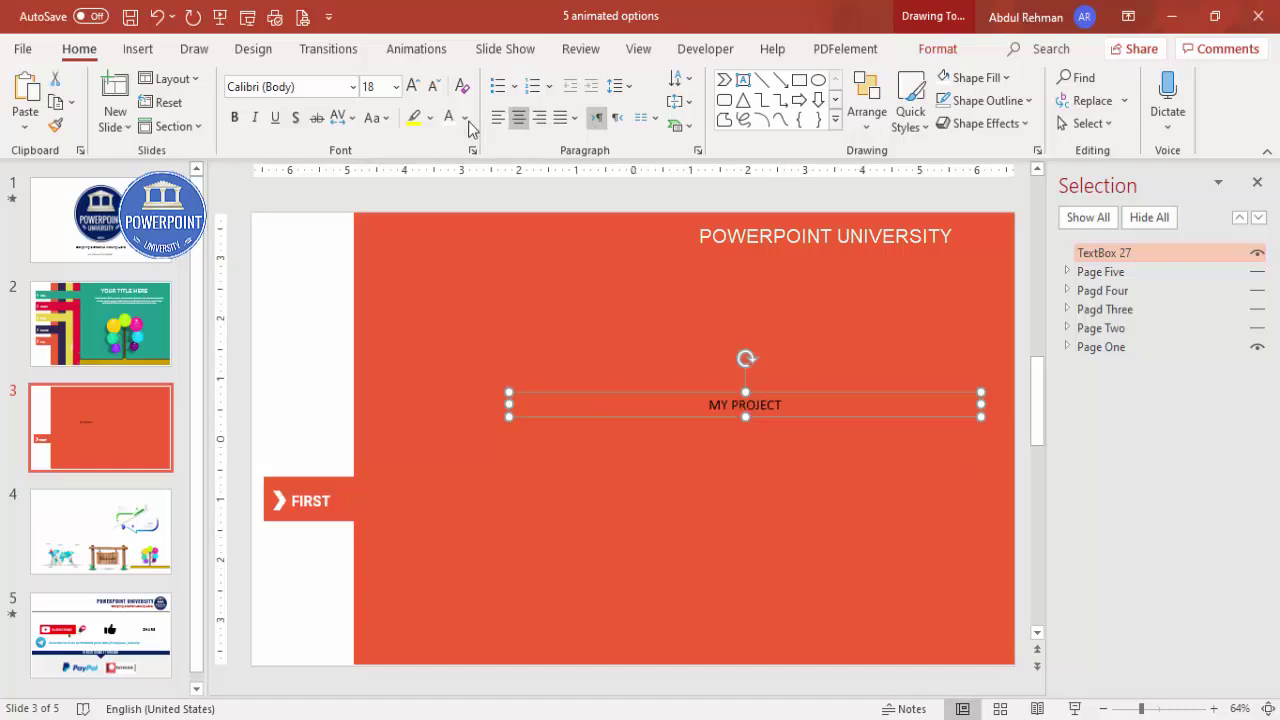
{"action": "left_click", "coordinate": [450, 117]}
{"action": "left_click", "coordinate": [234, 117]}
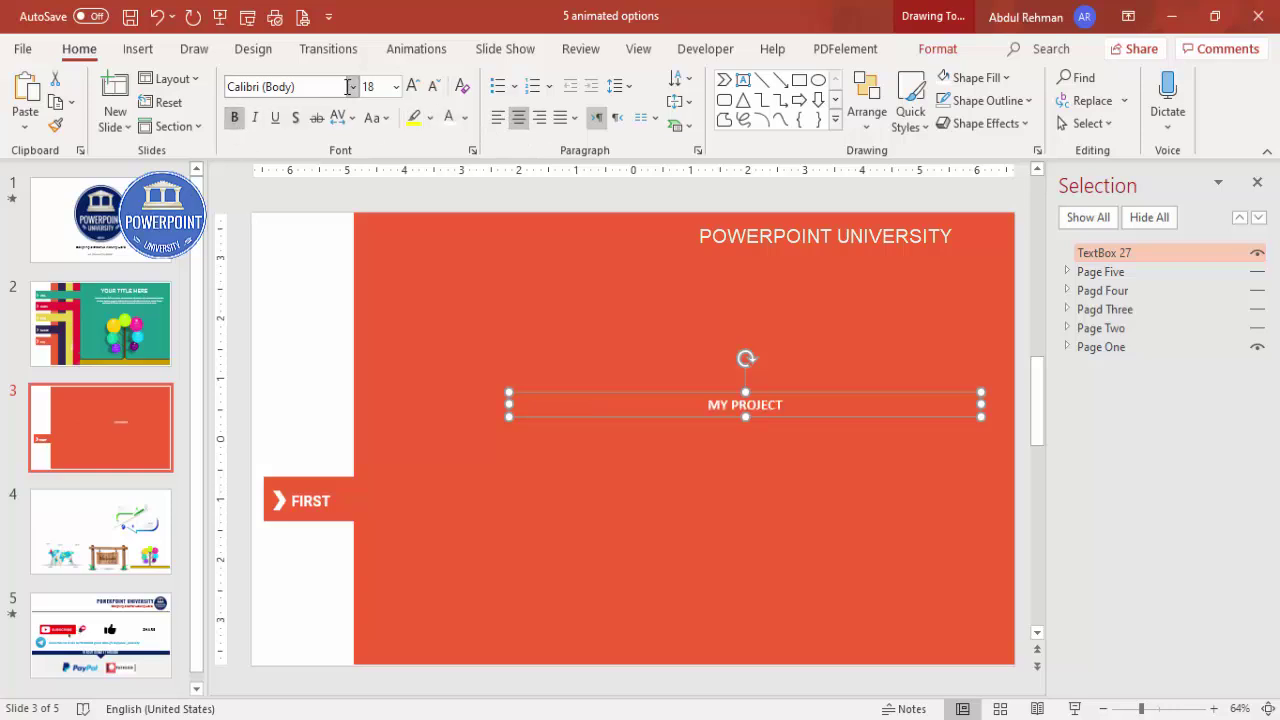
{"action": "left_click", "coordinate": [412, 86]}
{"action": "left_click", "coordinate": [412, 86]}
{"action": "left_click", "coordinate": [412, 86]}
{"action": "left_click", "coordinate": [412, 86]}
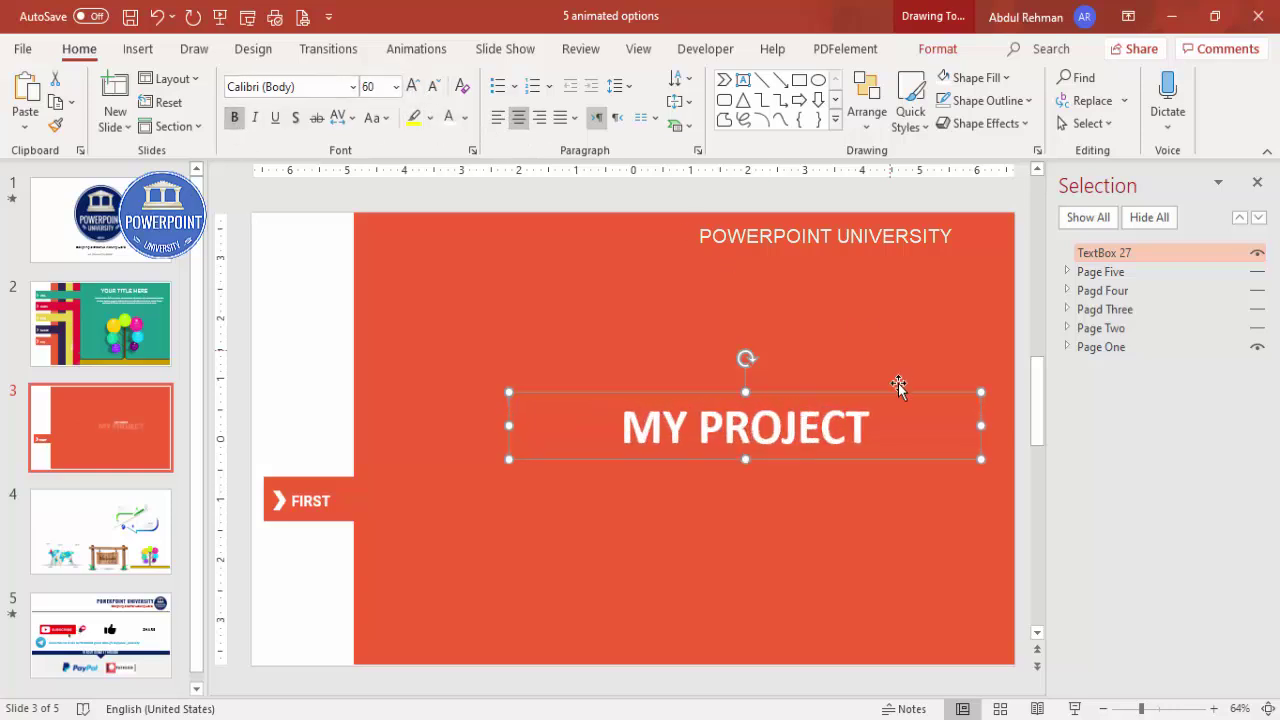
{"action": "left_click_drag", "start_coordinate": [866, 392], "coordinate": [866, 271]}
{"action": "left_click", "coordinate": [338, 274]}
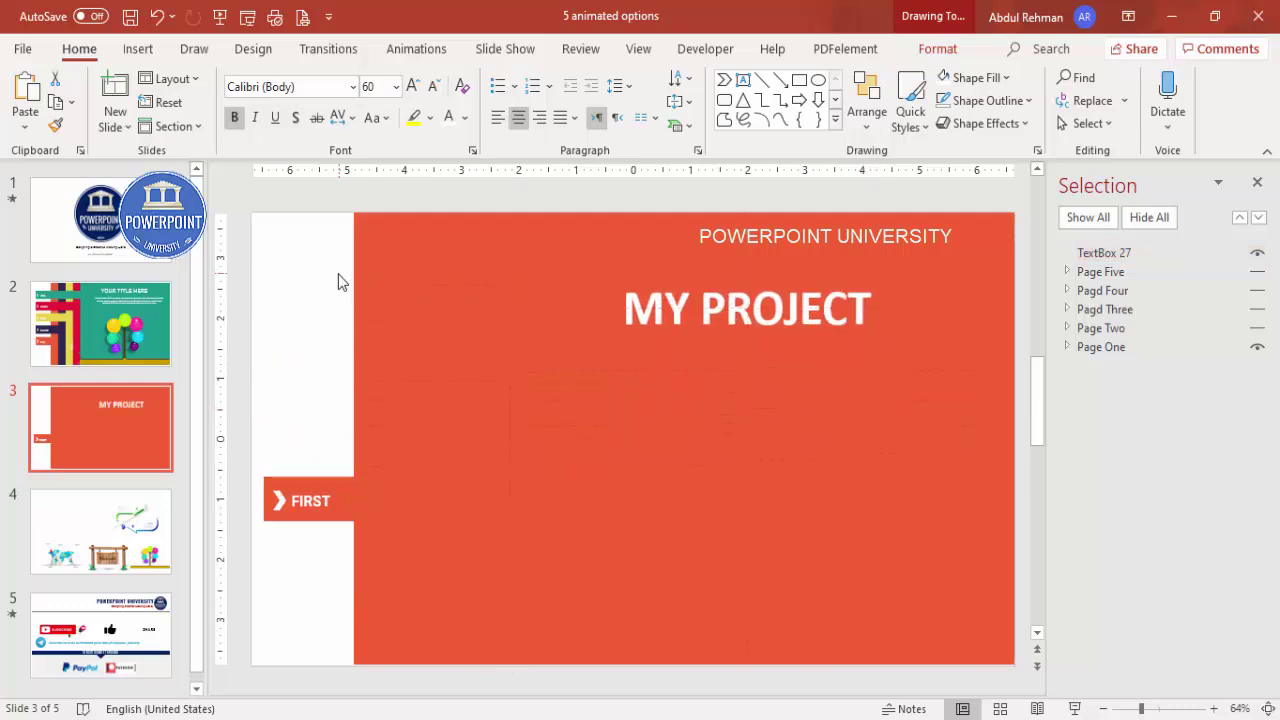
Step: Add a text box below the heading filled with =lorem() placeholder paragraph text
{"action": "left_click", "coordinate": [138, 48]}
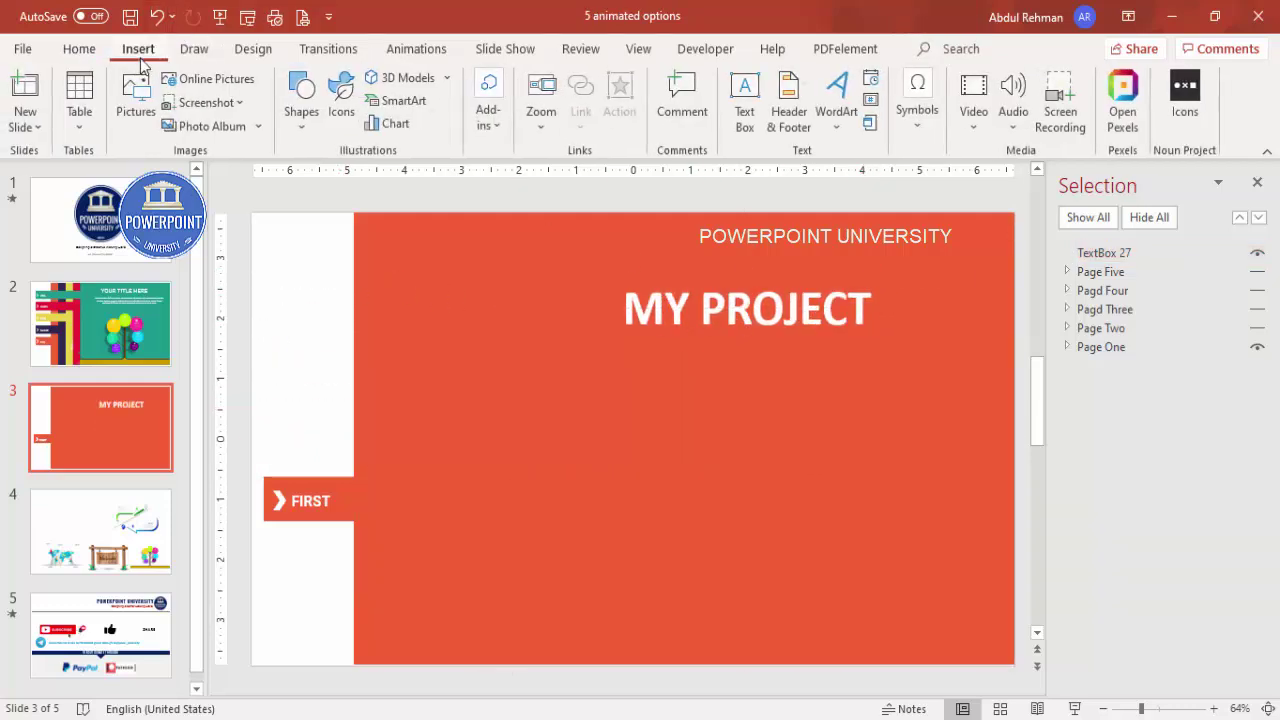
{"action": "left_click", "coordinate": [747, 92]}
{"action": "left_click_drag", "start_coordinate": [617, 355], "coordinate": [1003, 510]}
{"action": "type", "text": "=lorem"}
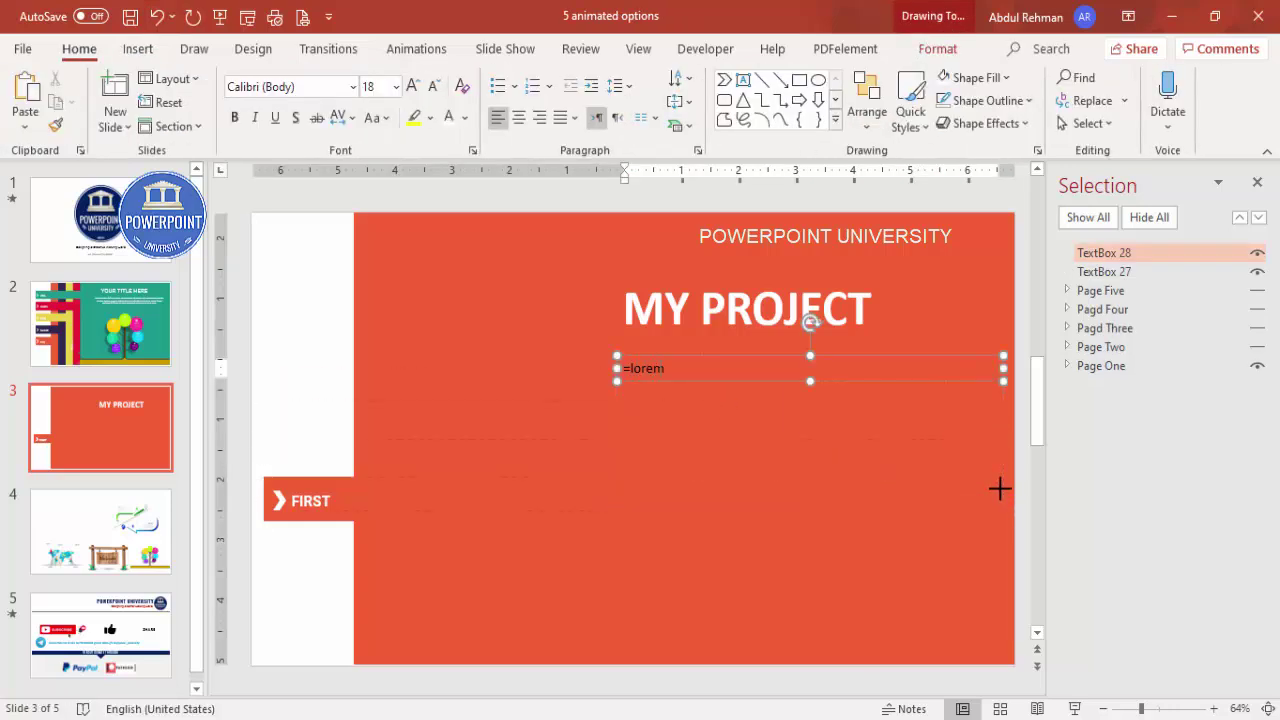
{"action": "type", "text": "()"}
{"action": "key", "text": "Return"}
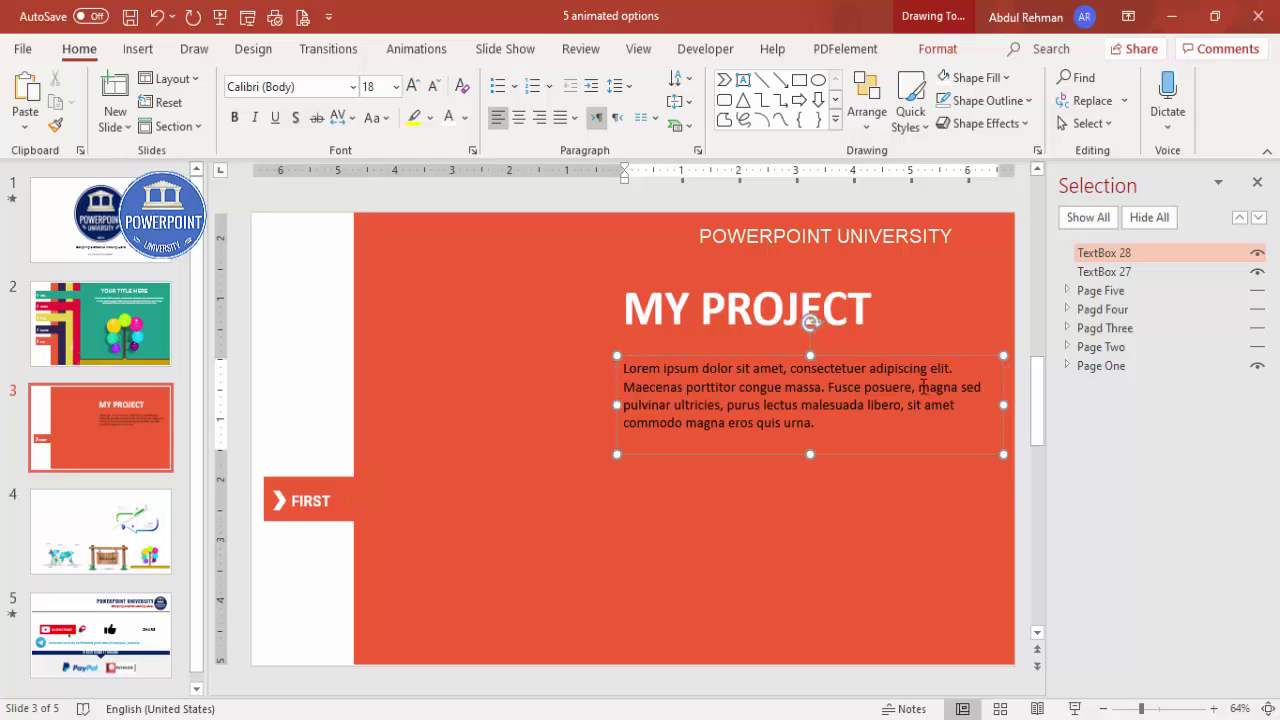
{"action": "left_click", "coordinate": [792, 293]}
Step: Make the Lorem ipsum paragraph white, centred and slightly smaller, and nudge it up-left
{"action": "left_click", "coordinate": [797, 386]}
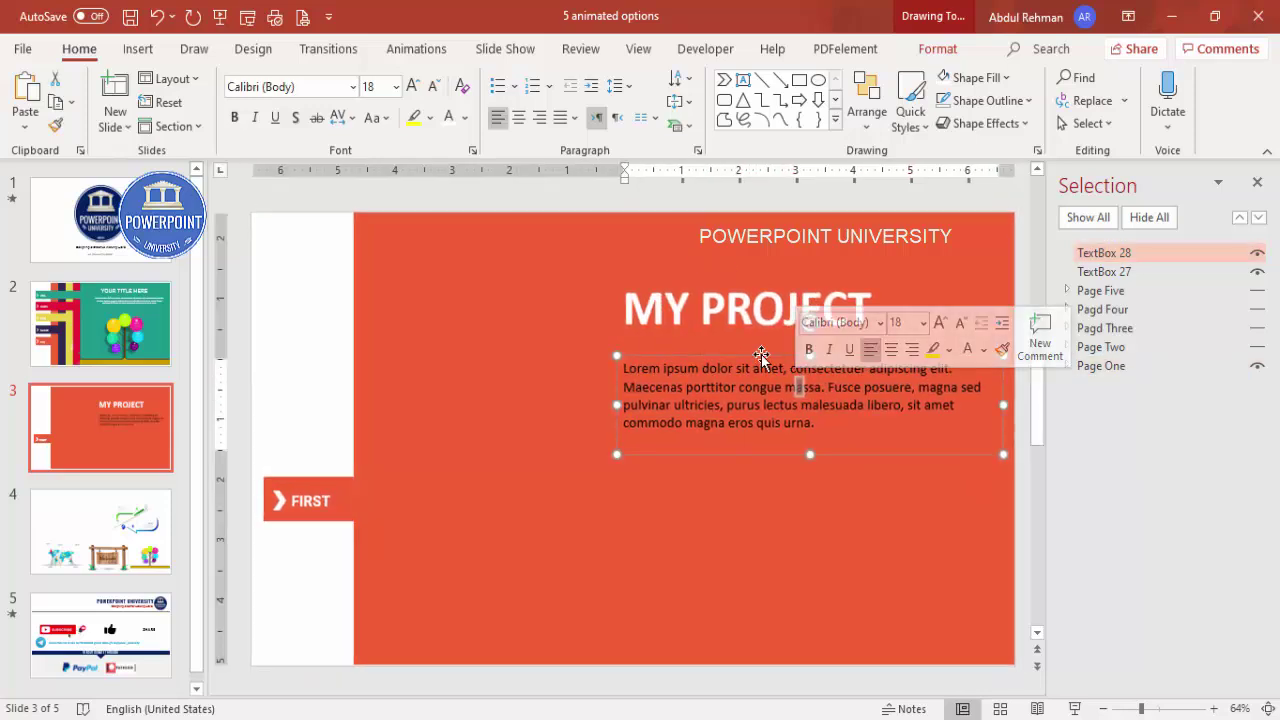
{"action": "key", "text": "ctrl+e"}
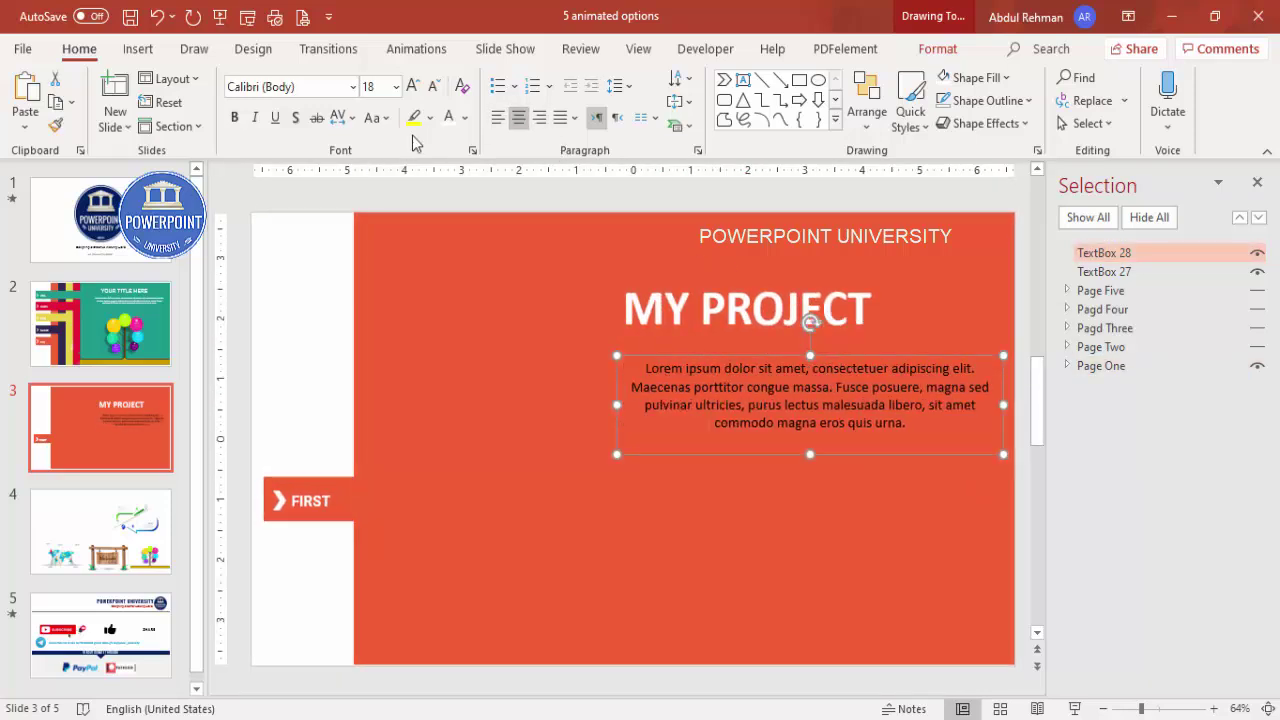
{"action": "left_click", "coordinate": [449, 118]}
{"action": "left_click", "coordinate": [432, 86]}
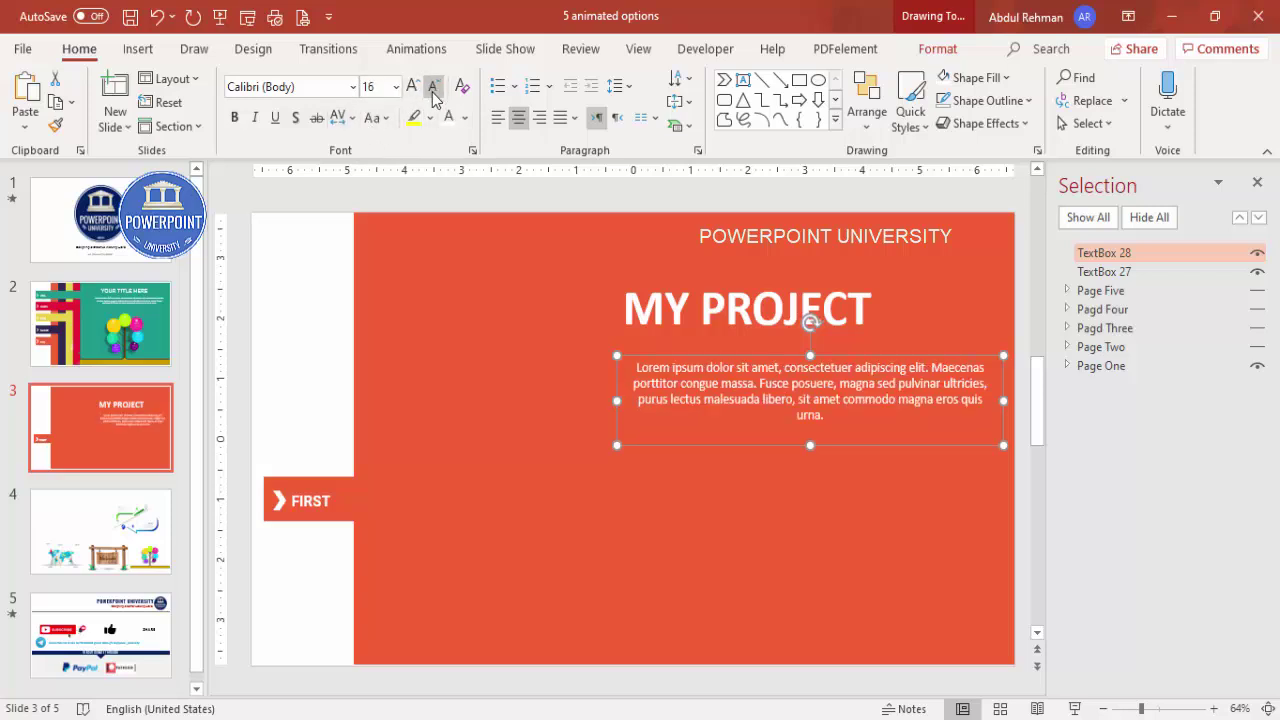
{"action": "left_click_drag", "start_coordinate": [893, 352], "coordinate": [854, 350]}
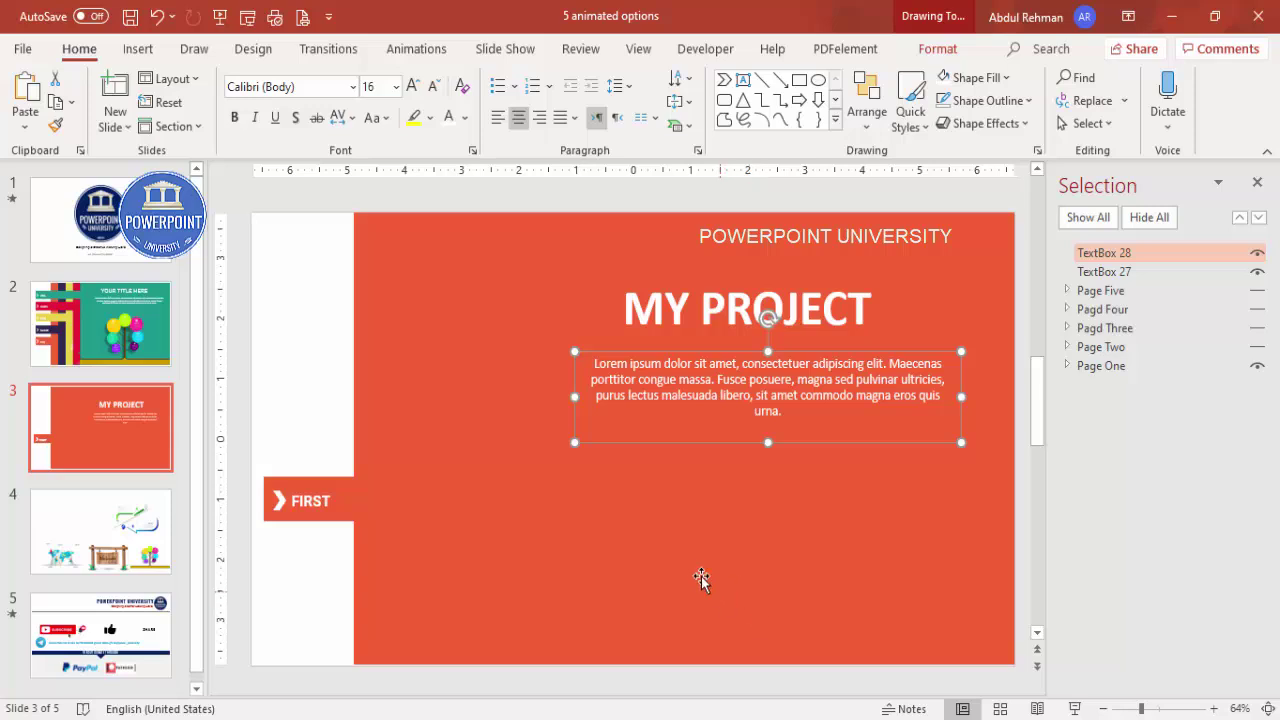
Step: Group the first panel group with the MY PROJECT title and body paragraph
{"action": "left_click", "coordinate": [408, 386]}
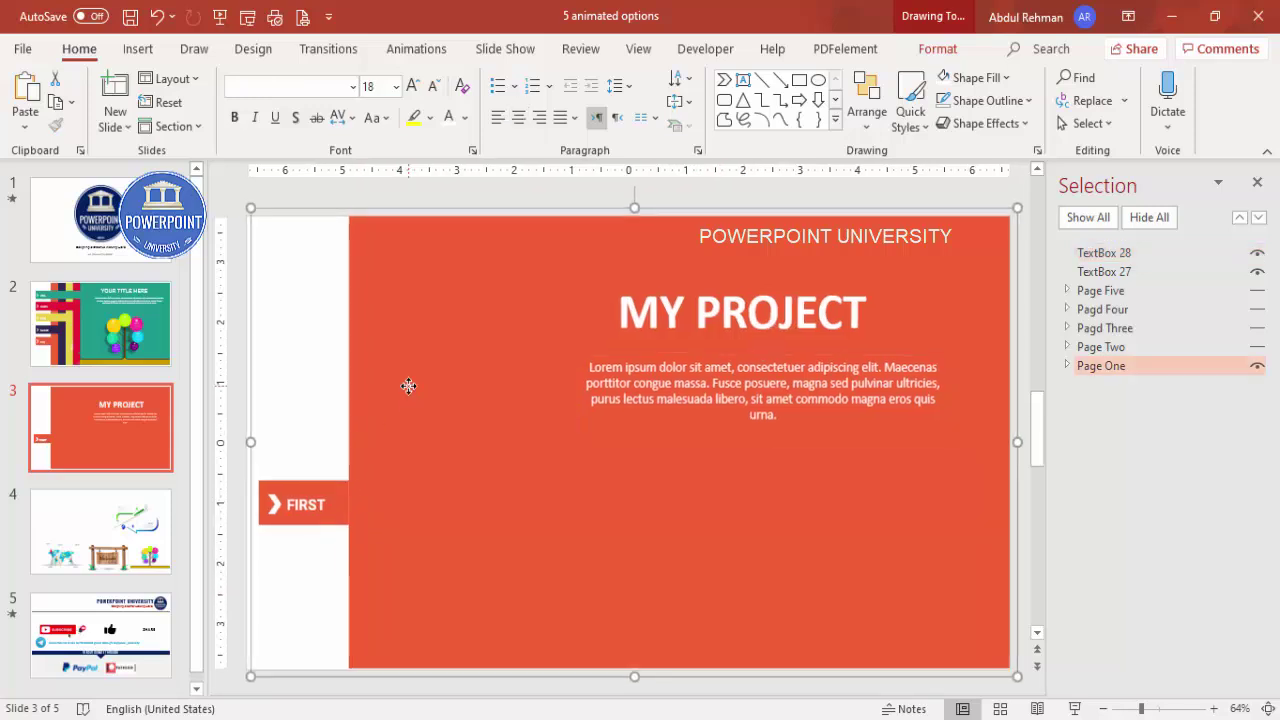
{"action": "left_click_drag", "start_coordinate": [408, 386], "coordinate": [406, 387]}
{"action": "left_click", "coordinate": [693, 318]}
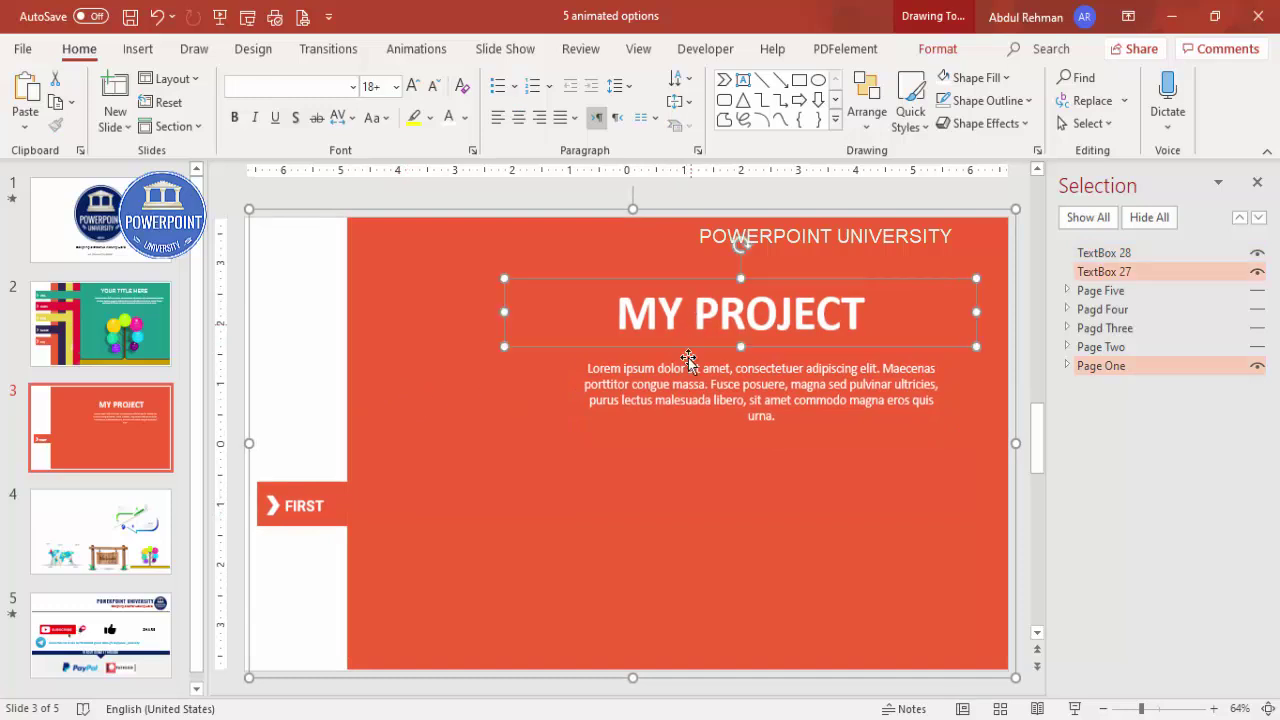
{"action": "left_click", "coordinate": [688, 386], "text": "ctrl"}
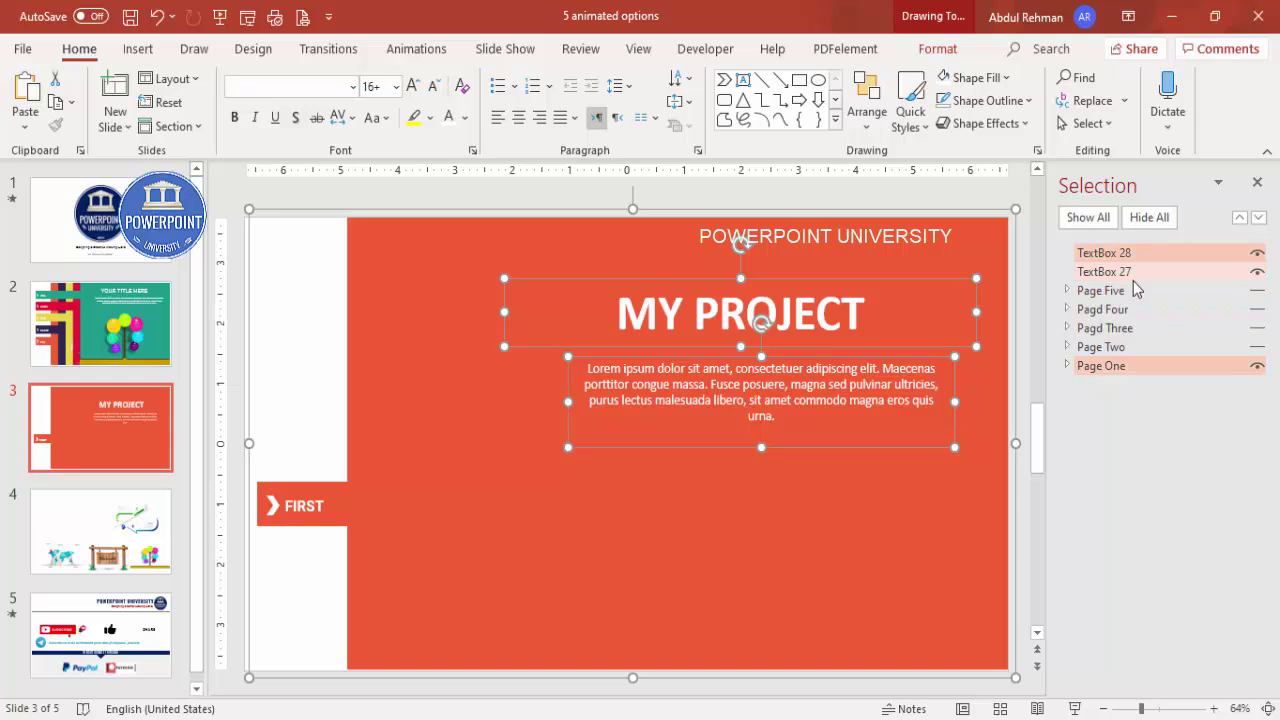
{"action": "key", "text": "ctrl+g"}
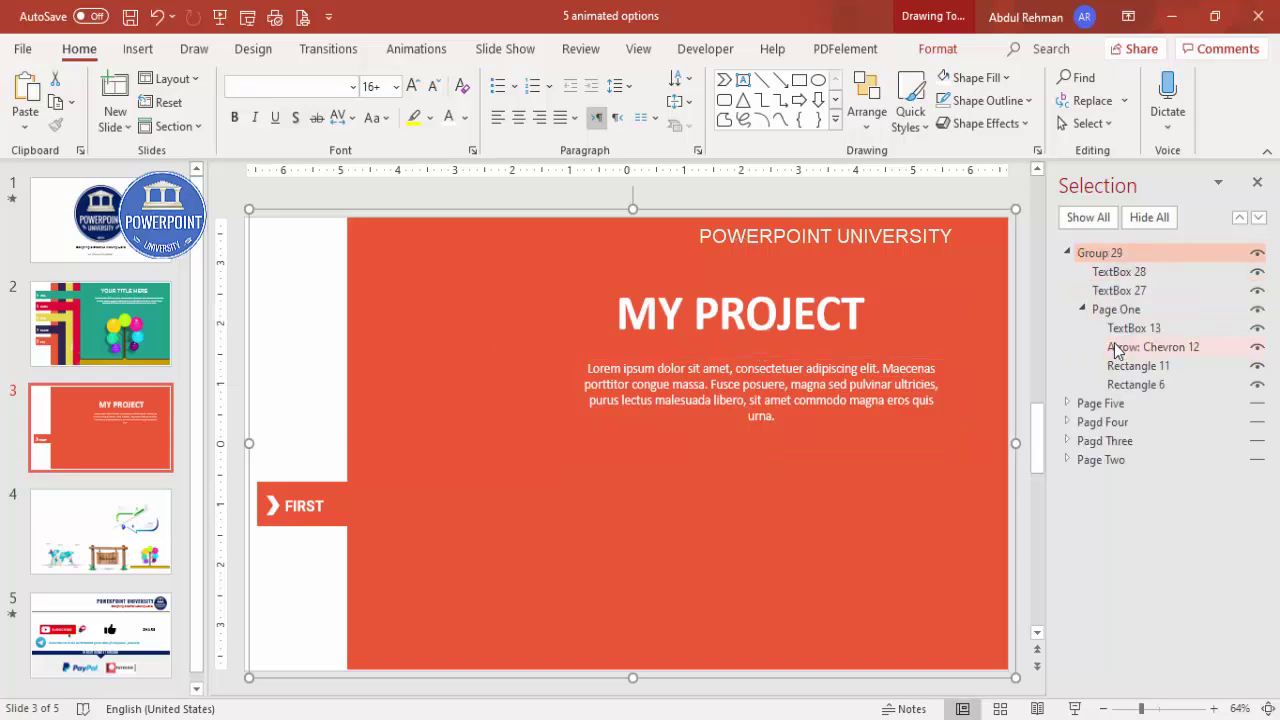
Step: Name the new group 'Page 1' and move it to the bottom of the stack
{"action": "double_click", "coordinate": [1120, 254]}
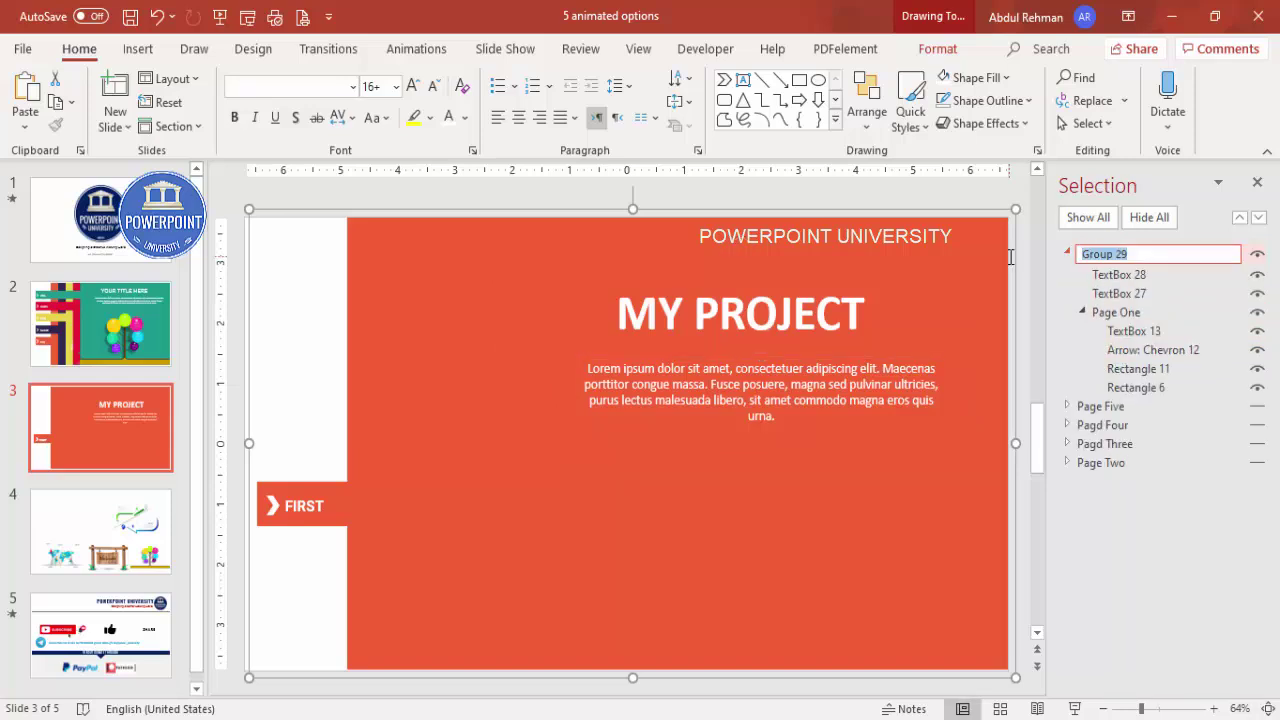
{"action": "type", "text": "Page 1"}
{"action": "left_click", "coordinate": [1069, 255]}
{"action": "left_click_drag", "start_coordinate": [1104, 258], "coordinate": [1110, 354]}
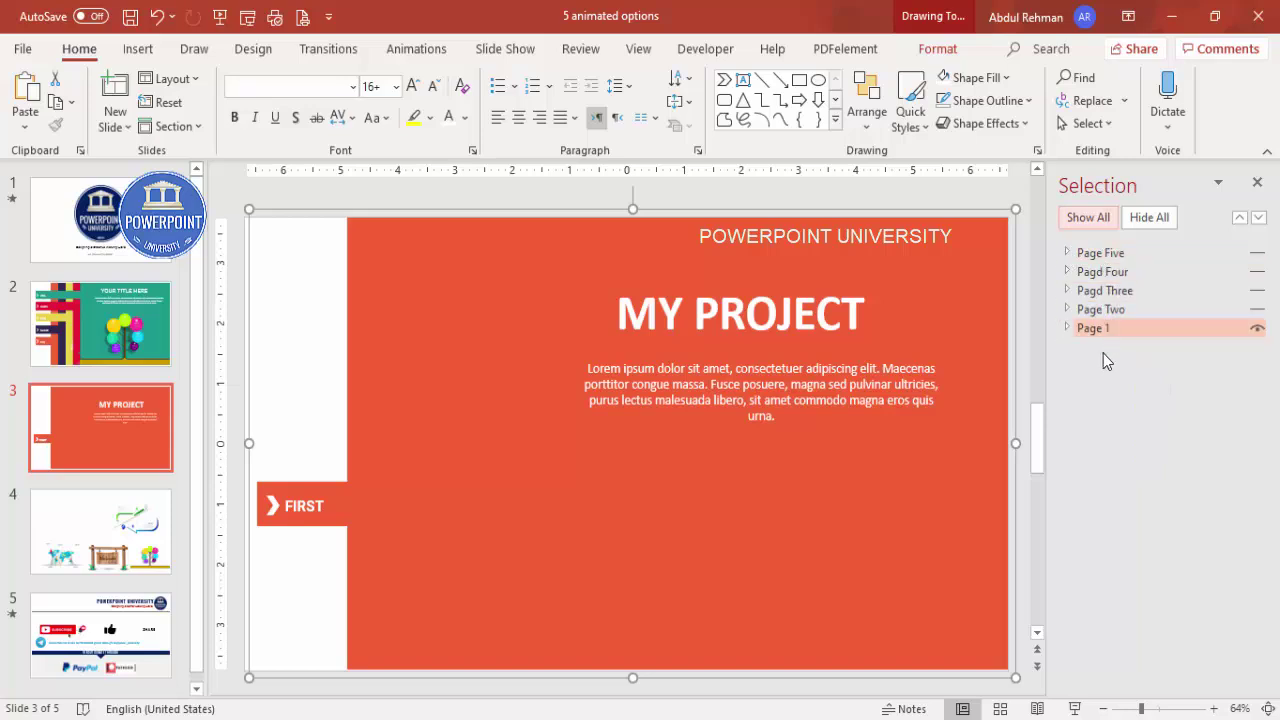
Step: Unhide Page Two and paste slide 4's world map picture onto slide 3
{"action": "left_click", "coordinate": [1257, 310]}
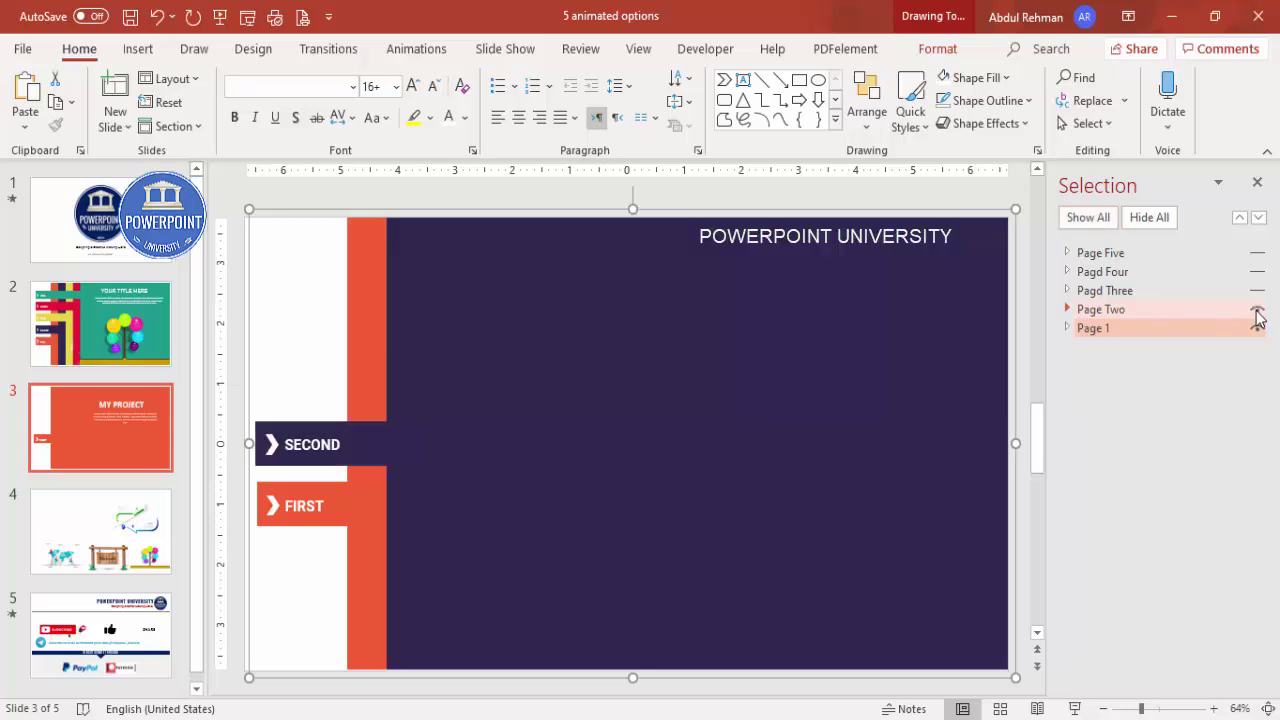
{"action": "left_click", "coordinate": [155, 540]}
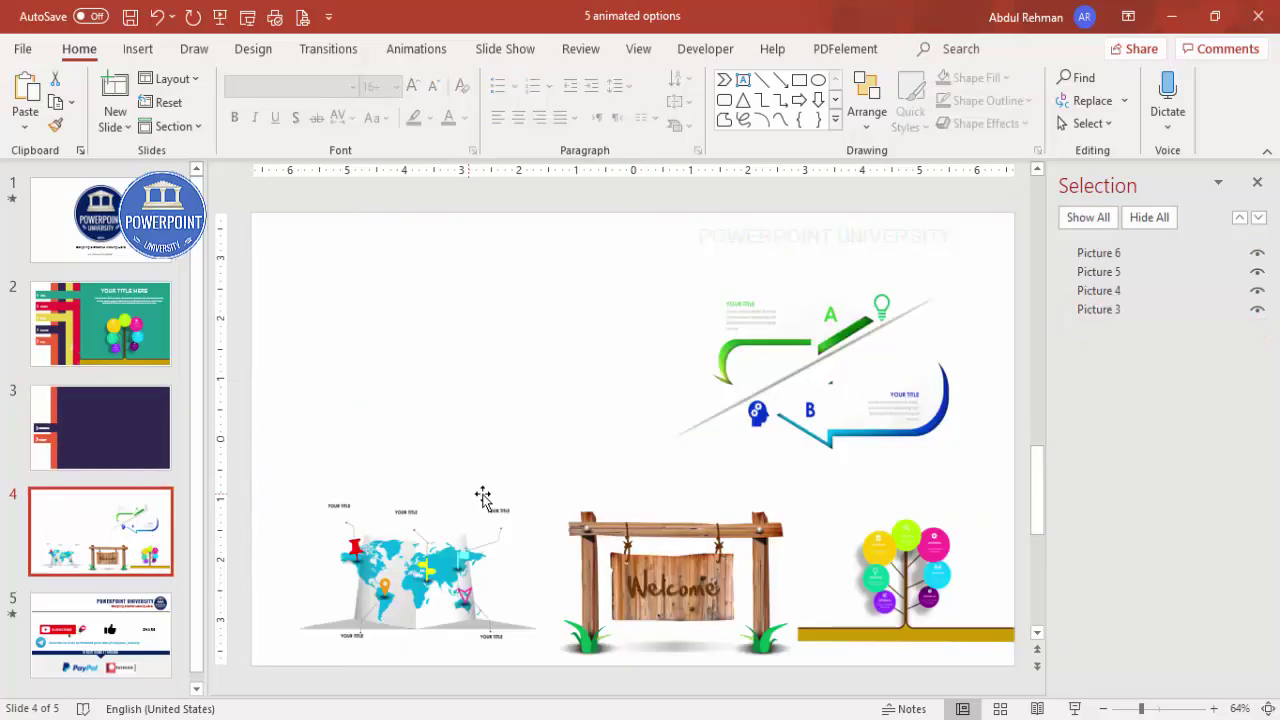
{"action": "left_click", "coordinate": [390, 565]}
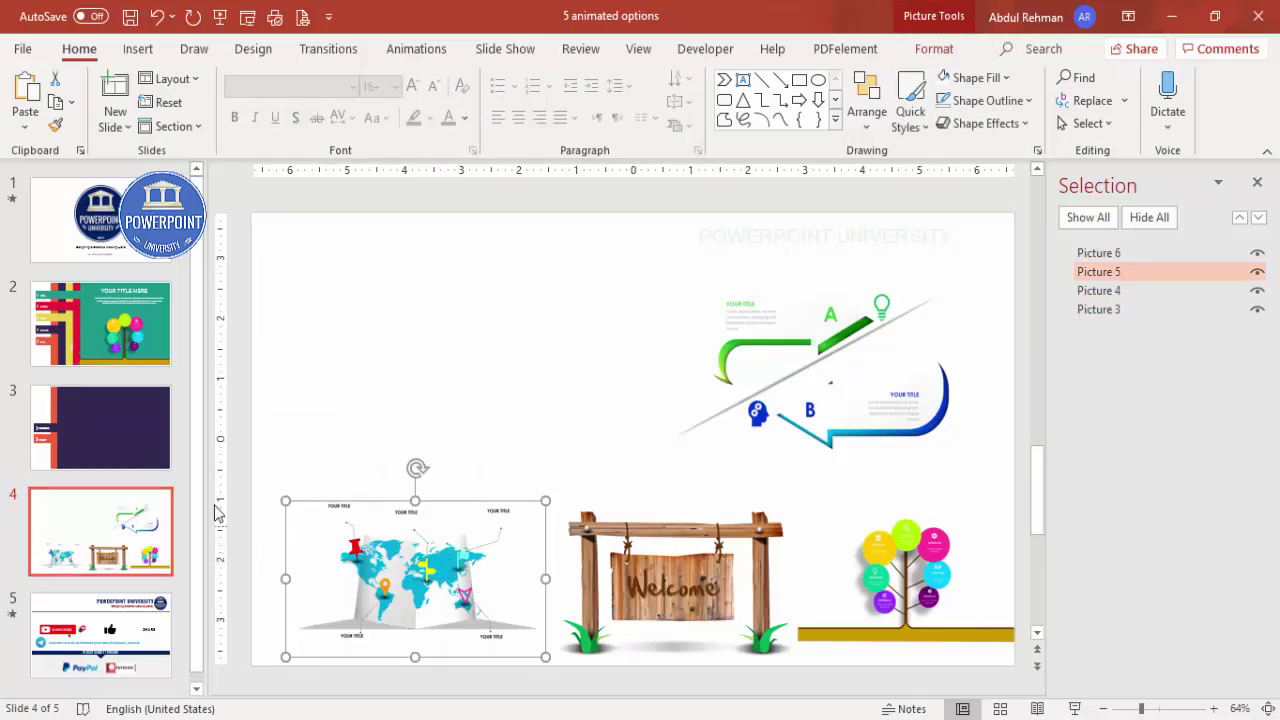
{"action": "left_click", "coordinate": [148, 452]}
{"action": "key", "text": "ctrl+v"}
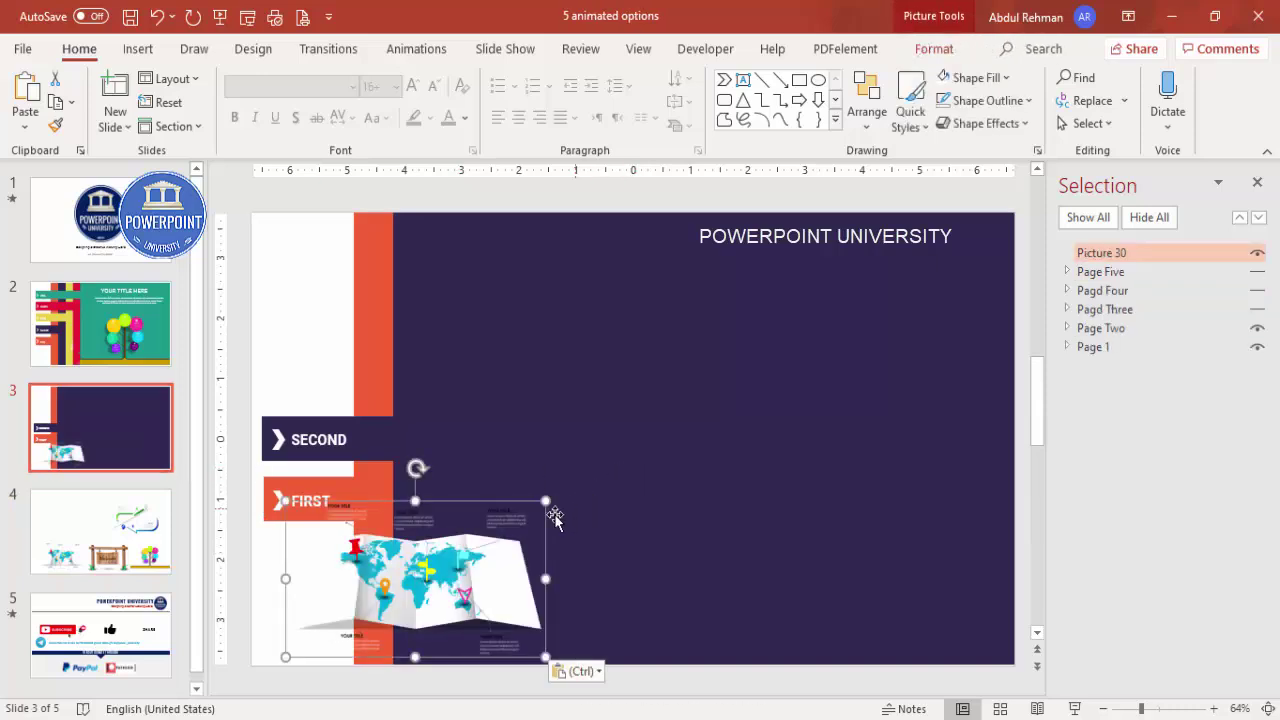
Step: Enlarge the world map and position it on the right side of the purple panel
{"action": "left_click_drag", "start_coordinate": [545, 500], "coordinate": [632, 449]}
{"action": "left_click_drag", "start_coordinate": [472, 526], "coordinate": [762, 456]}
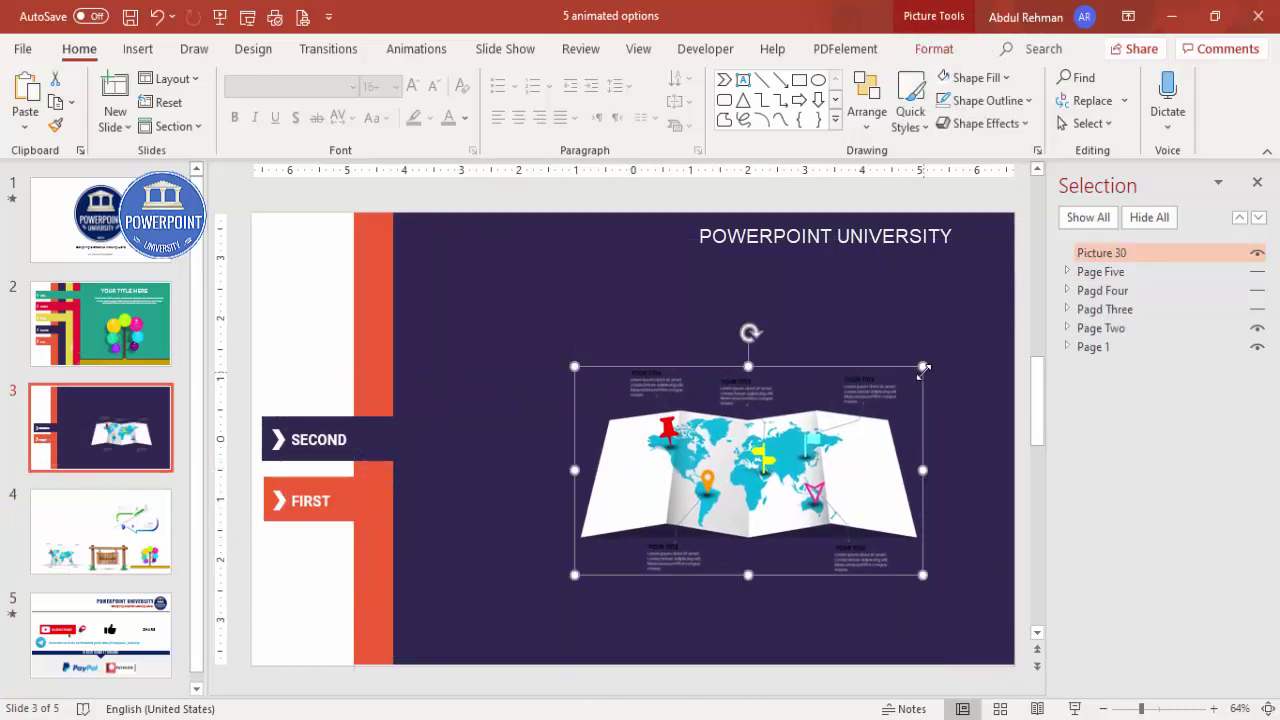
{"action": "left_click_drag", "start_coordinate": [921, 368], "coordinate": [952, 350]}
{"action": "left_click_drag", "start_coordinate": [840, 447], "coordinate": [834, 450]}
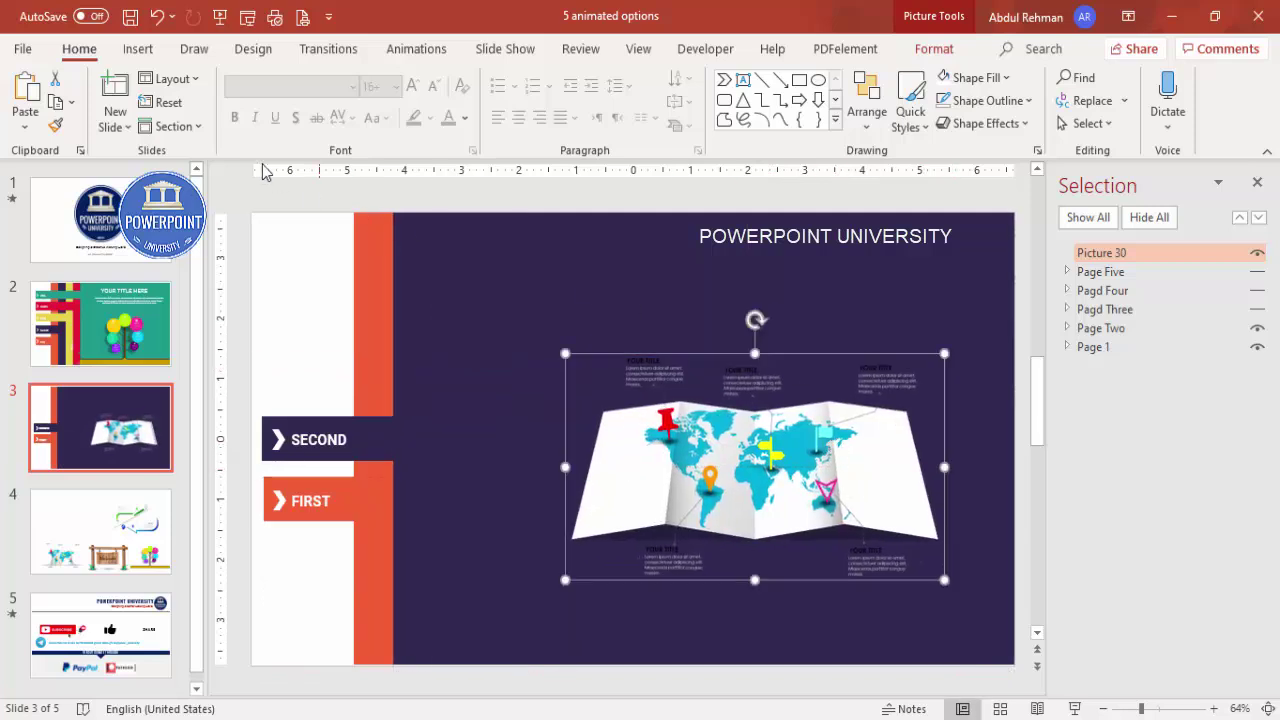
{"action": "left_click", "coordinate": [137, 49]}
Step: Draw a text box near the top right and type TOPIC ONE
{"action": "left_click", "coordinate": [744, 104]}
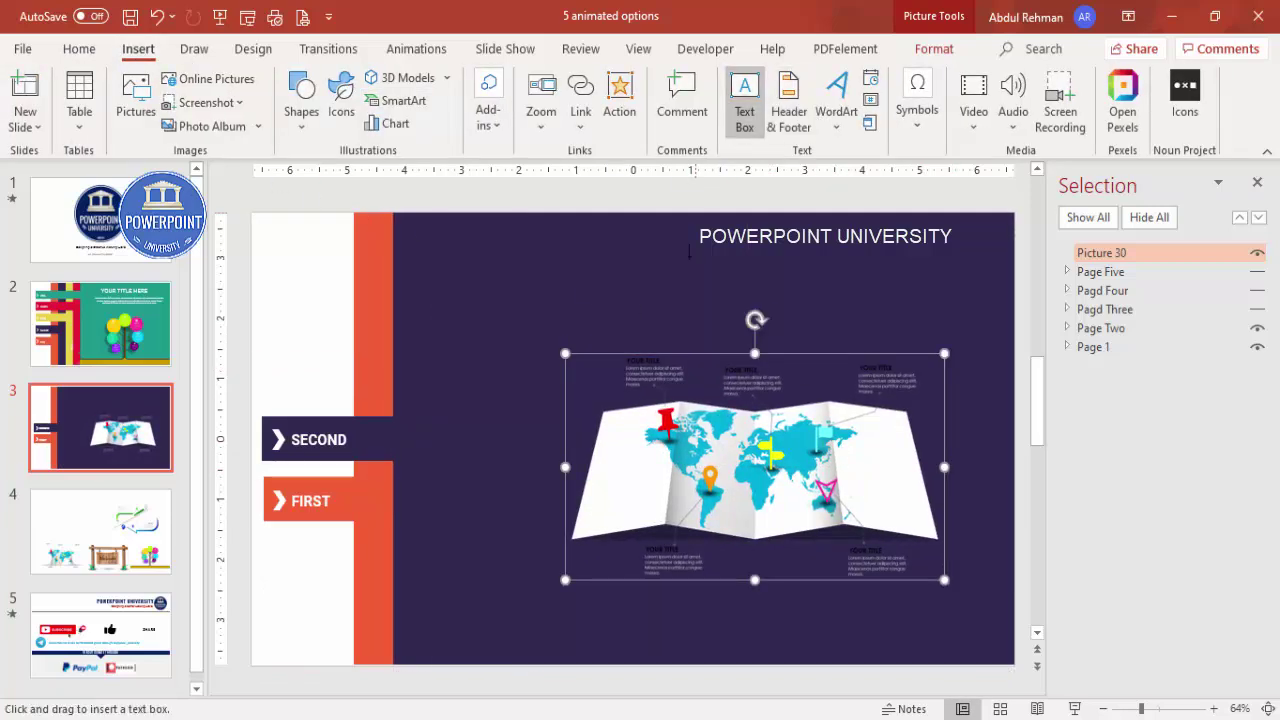
{"action": "left_click_drag", "start_coordinate": [632, 240], "coordinate": [892, 264]}
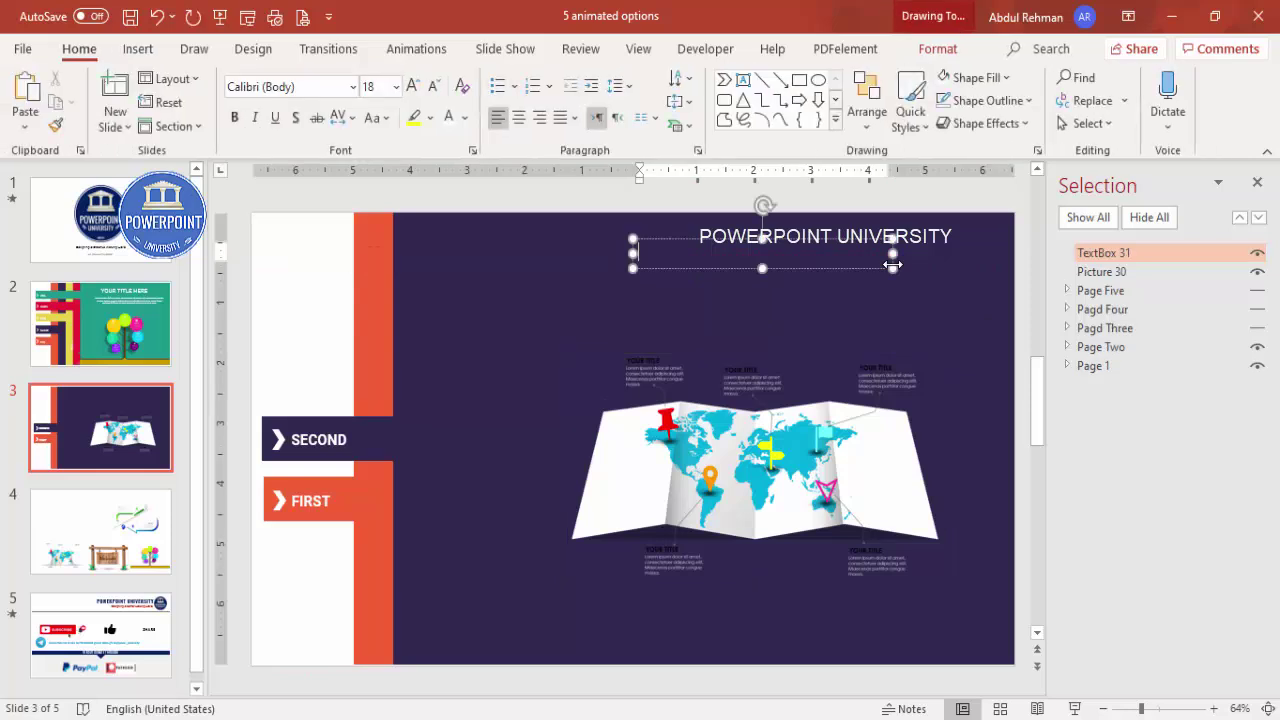
{"action": "type", "text": "TOP"}
{"action": "key", "text": "BackSpace"}
{"action": "key", "text": "BackSpace"}
{"action": "key", "text": "BackSpace"}
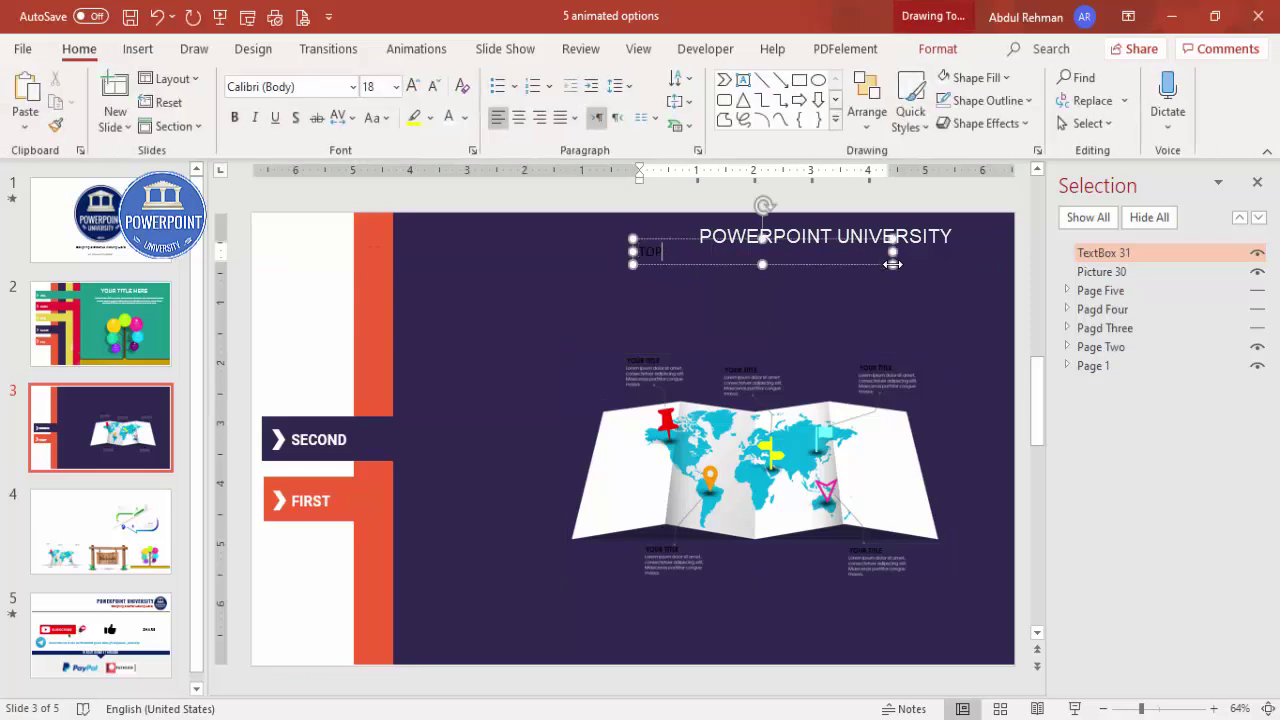
{"action": "type", "text": "IC One"}
{"action": "type", "text": "NE"}
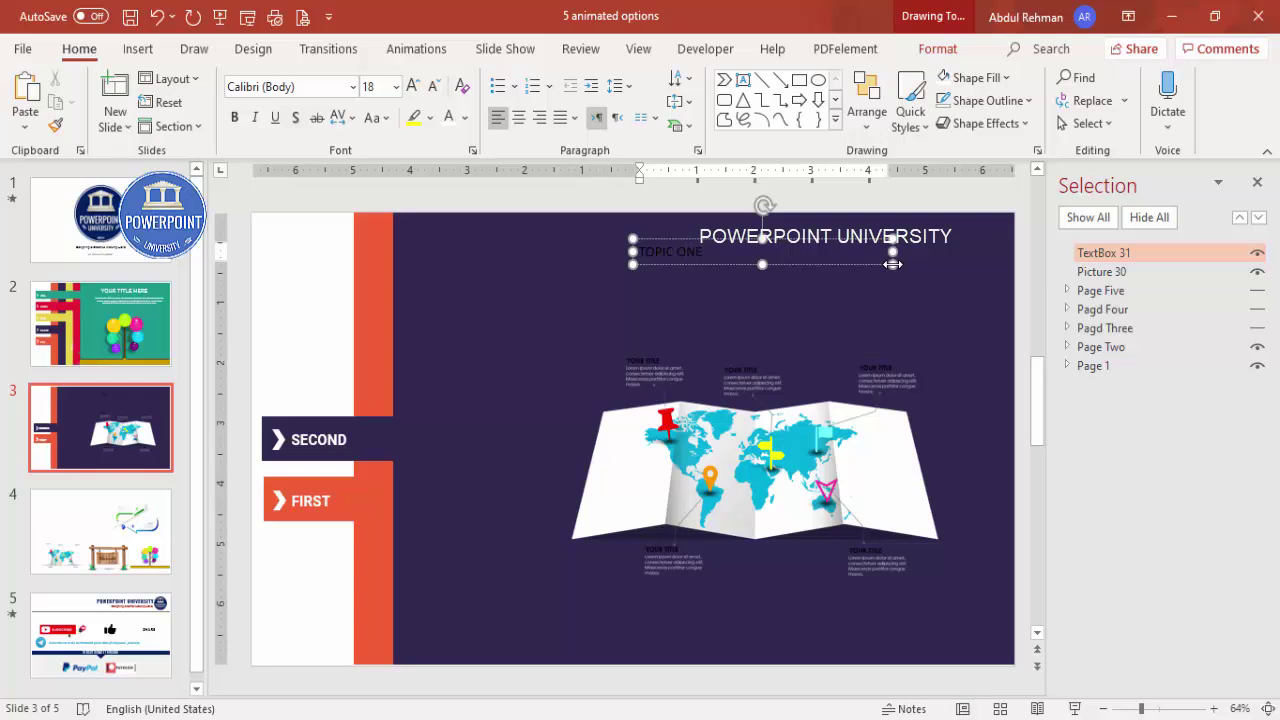
Step: Make TOPIC ONE white, centred, bold and larger, then select the world map
{"action": "left_click", "coordinate": [729, 244]}
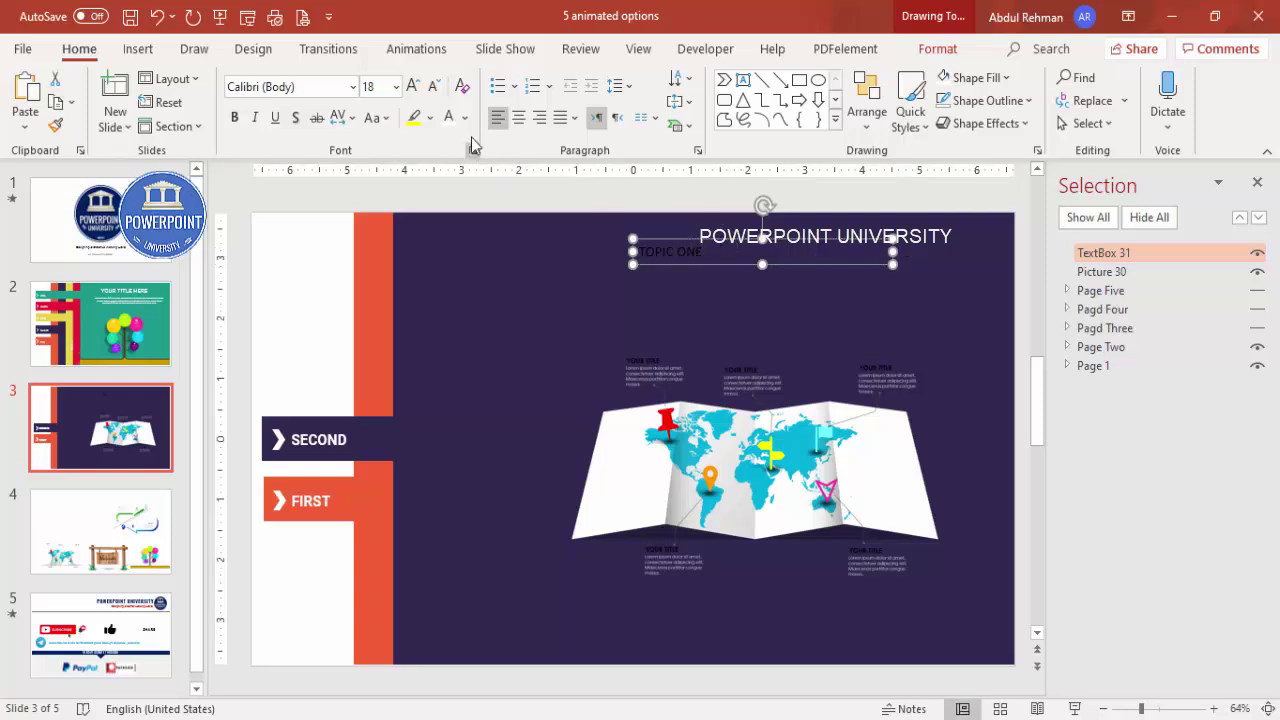
{"action": "left_click", "coordinate": [449, 117]}
{"action": "left_click", "coordinate": [518, 117]}
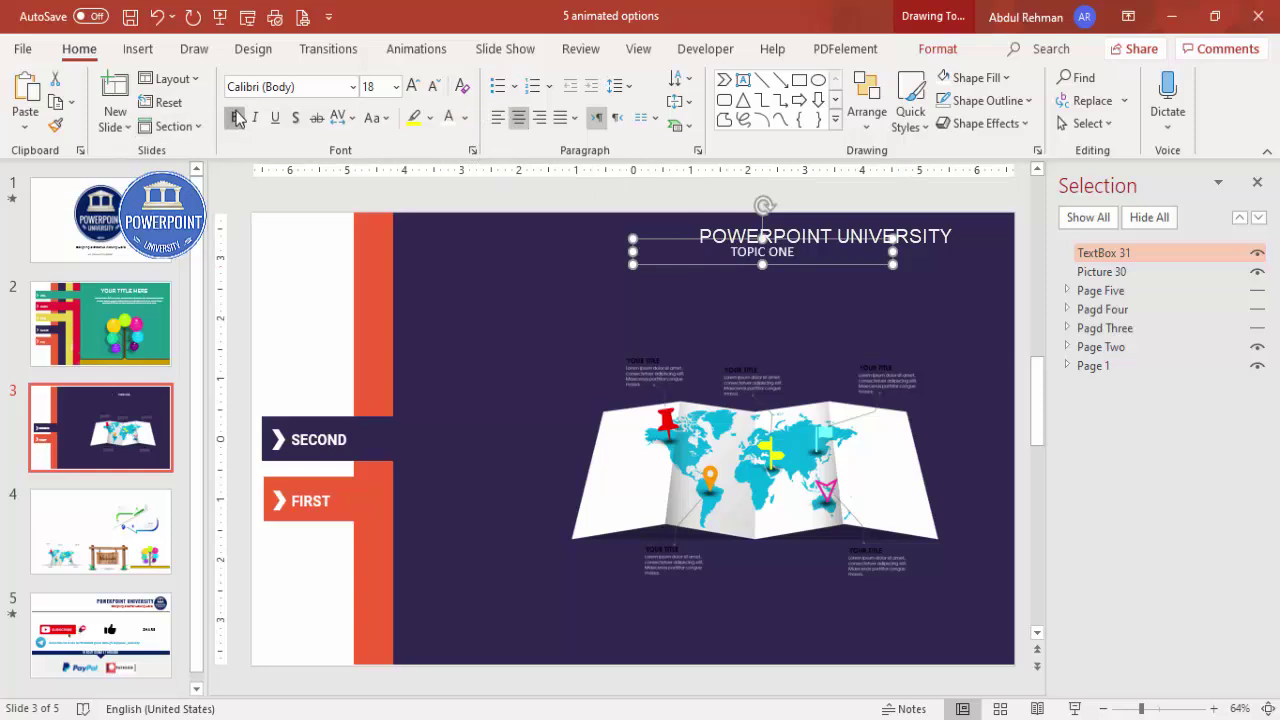
{"action": "left_click", "coordinate": [234, 117]}
{"action": "left_click", "coordinate": [412, 87]}
{"action": "left_click", "coordinate": [412, 87]}
{"action": "left_click", "coordinate": [412, 87]}
{"action": "left_click", "coordinate": [412, 87]}
{"action": "left_click", "coordinate": [412, 87]}
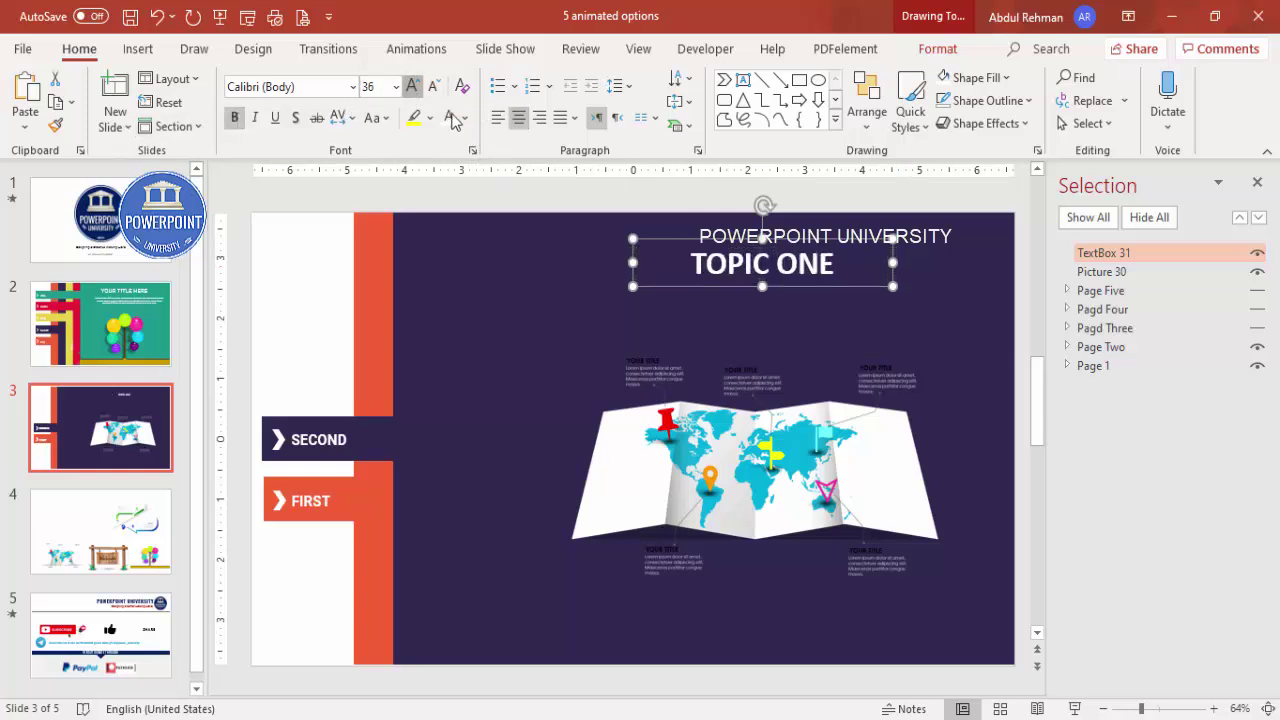
{"action": "left_click", "coordinate": [412, 87]}
{"action": "left_click", "coordinate": [412, 87]}
{"action": "left_click", "coordinate": [814, 449]}
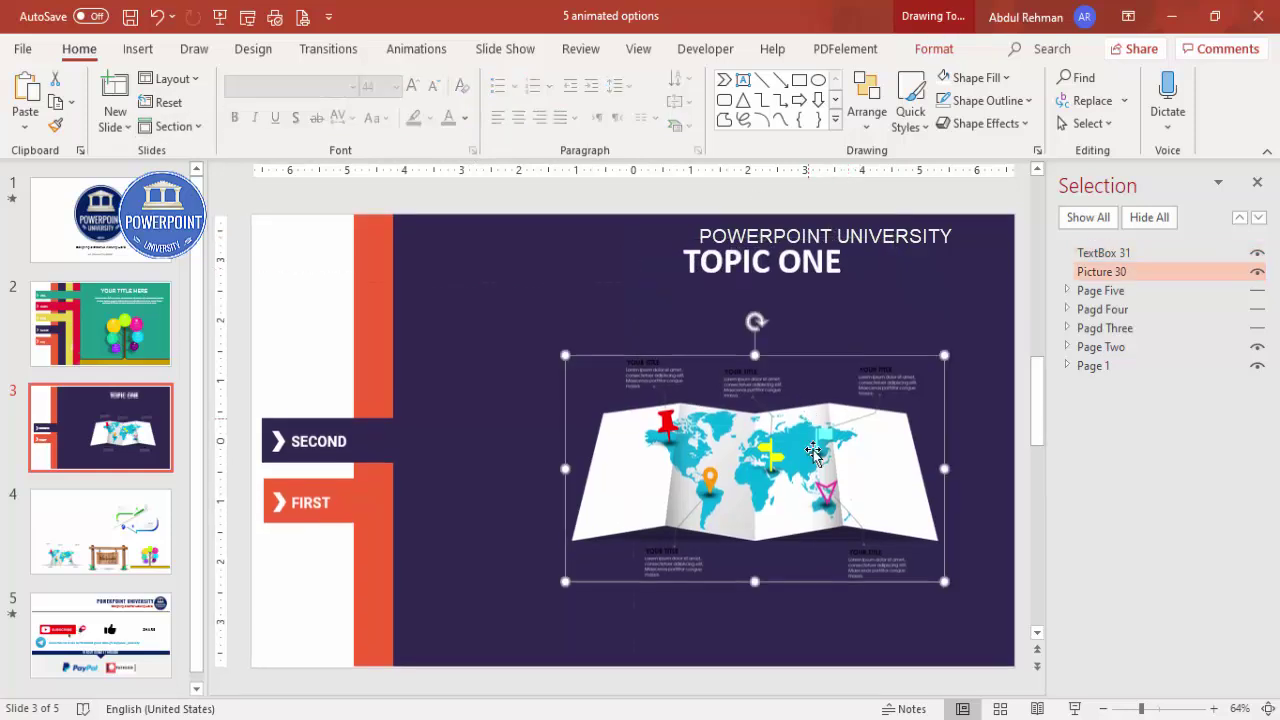
Step: Draw a text box below the world map and generate a lorem ipsum paragraph with =lorem()
{"action": "left_click", "coordinate": [138, 48]}
{"action": "left_click", "coordinate": [739, 95]}
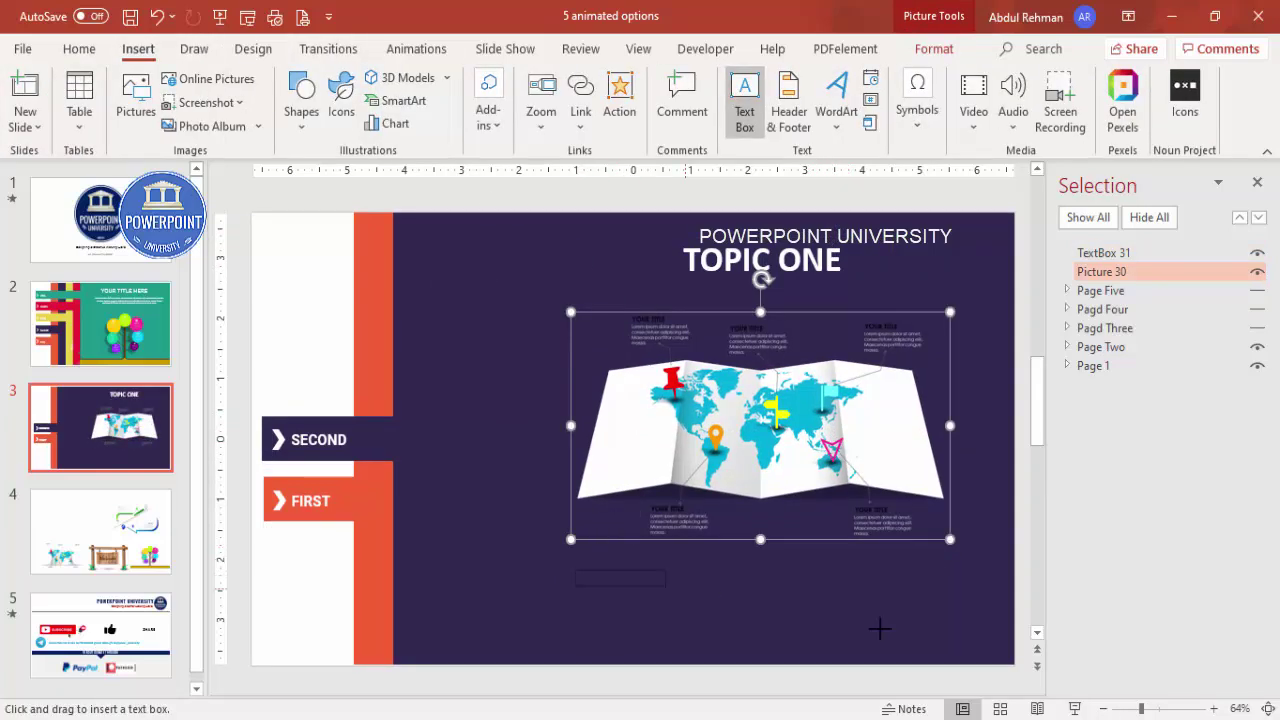
{"action": "left_click_drag", "start_coordinate": [879, 628], "coordinate": [951, 640]}
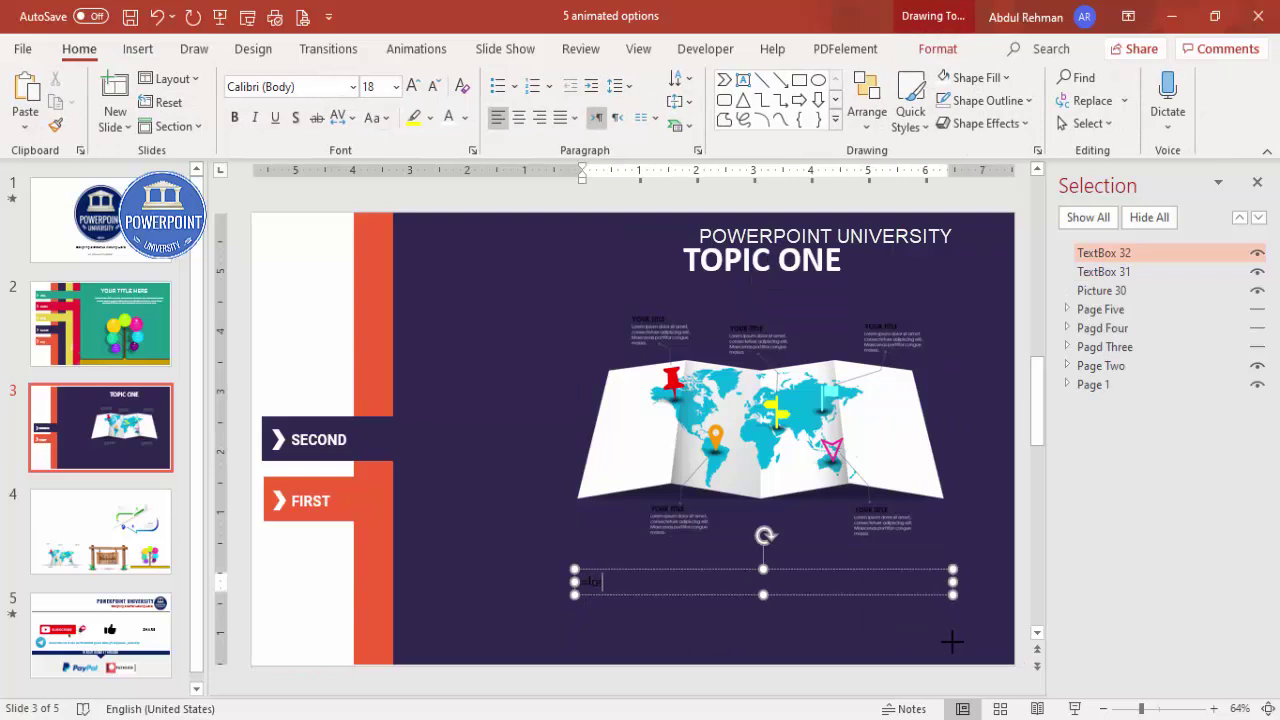
{"action": "type", "text": "=lorem()"}
{"action": "key", "text": "Return"}
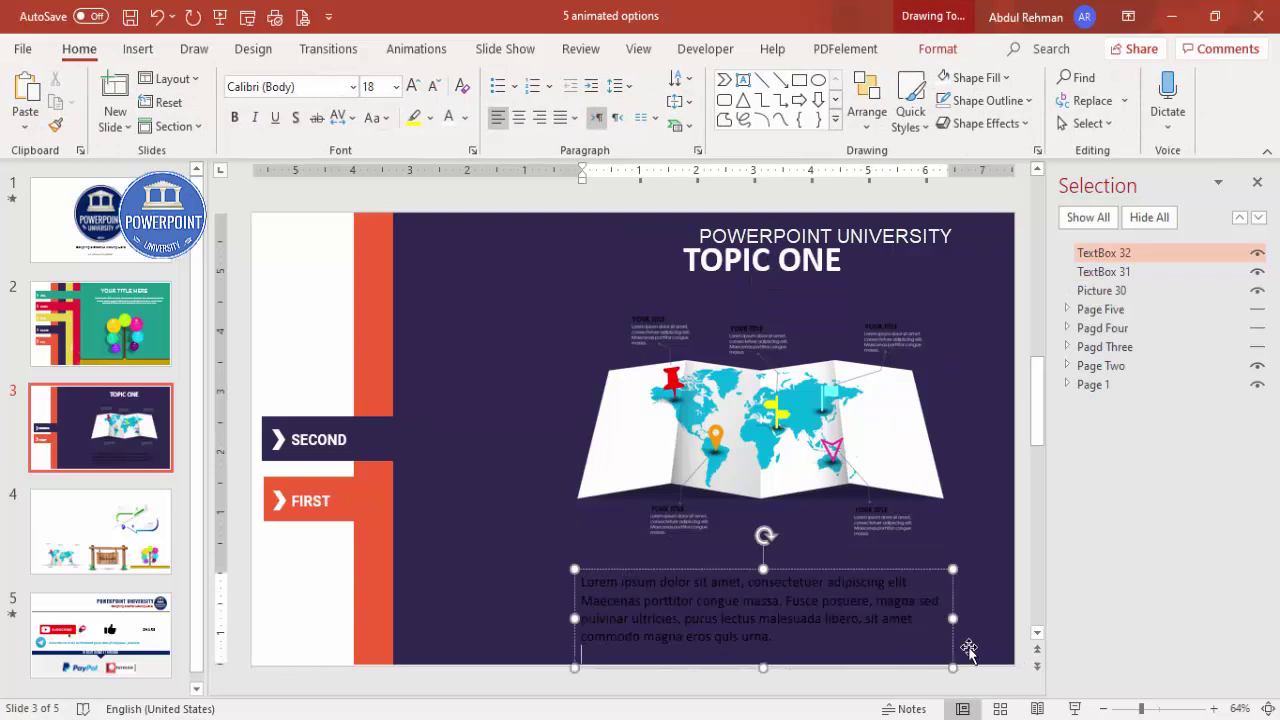
{"action": "key", "text": "Escape"}
Step: Centre the paragraph, make it white at 14 pt, and nudge it into place
{"action": "left_click", "coordinate": [518, 117]}
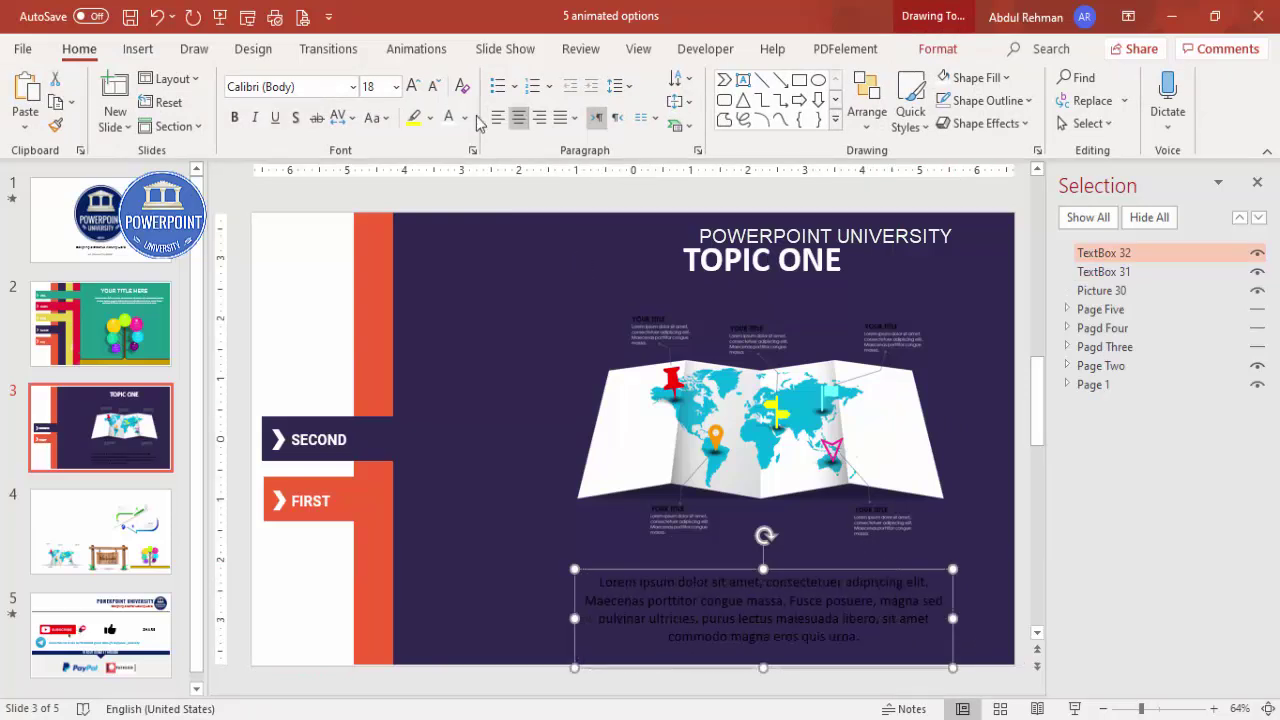
{"action": "left_click", "coordinate": [447, 117]}
{"action": "left_click", "coordinate": [433, 86]}
{"action": "left_click", "coordinate": [433, 86]}
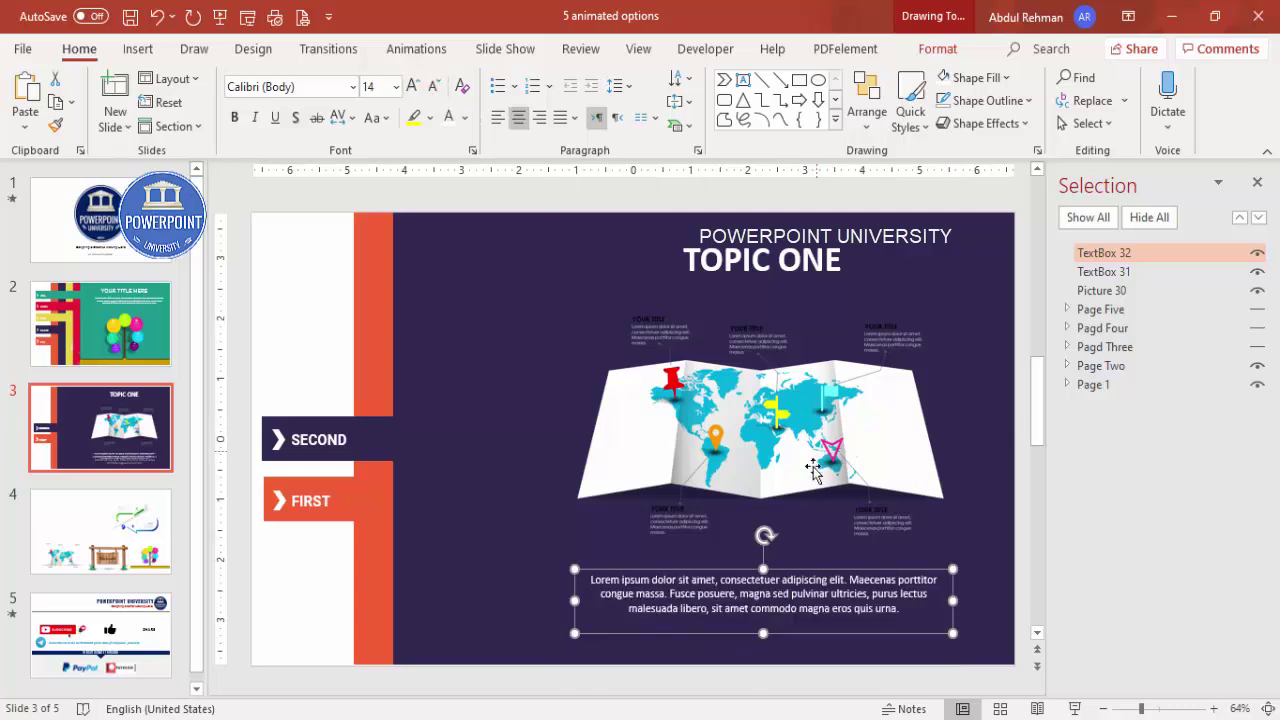
{"action": "left_click_drag", "start_coordinate": [866, 572], "coordinate": [873, 568]}
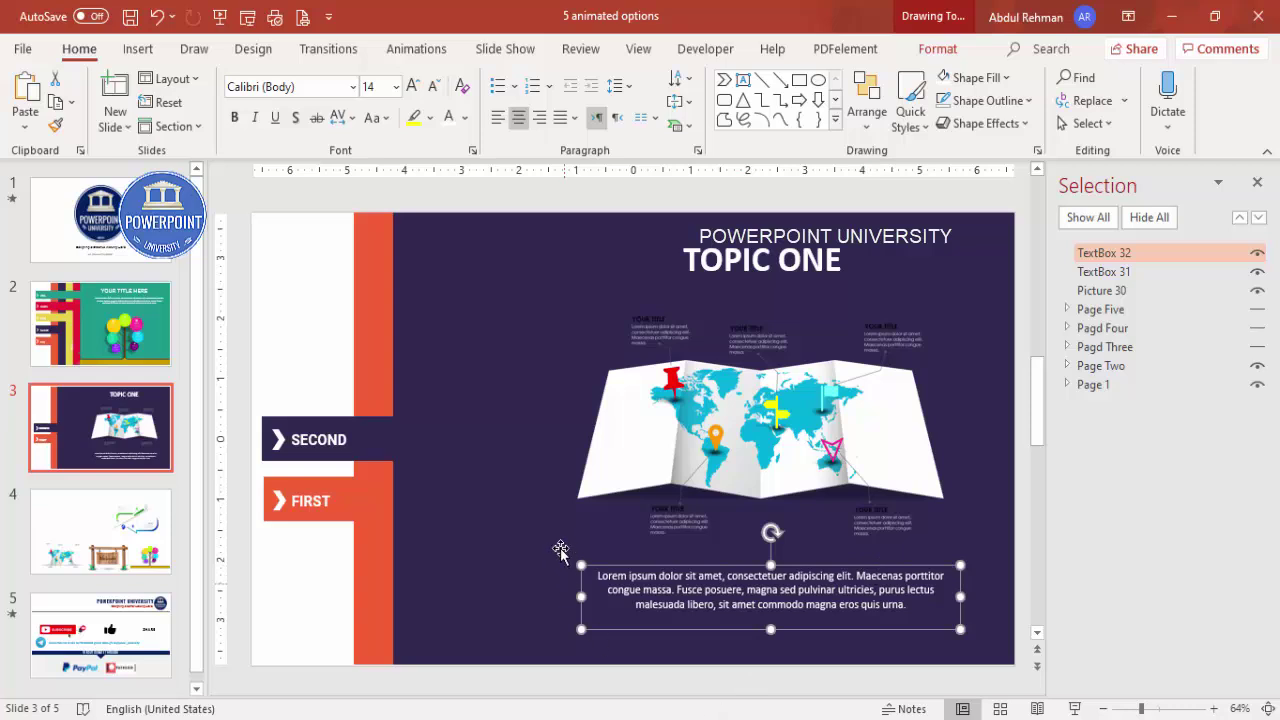
{"action": "left_click_drag", "start_coordinate": [450, 378], "coordinate": [445, 383]}
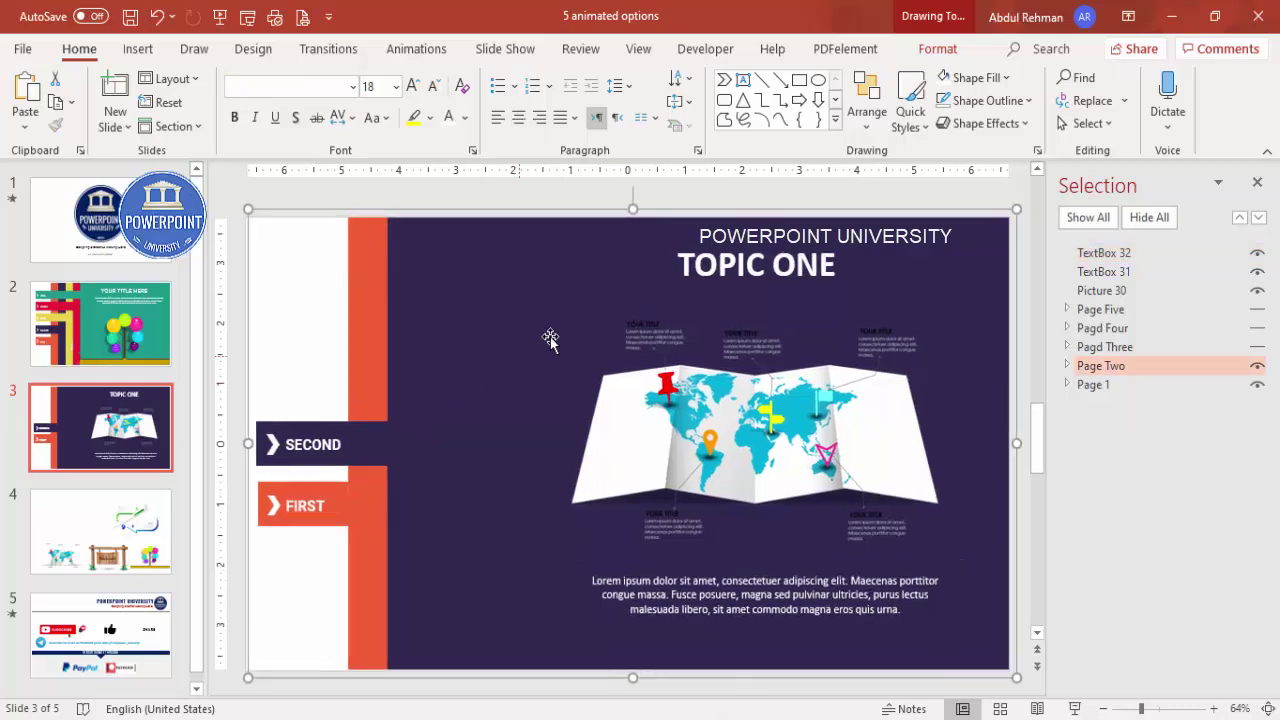
Step: Group the purple panel with its TOPIC ONE heading, world map and lorem paragraph
{"action": "left_click", "coordinate": [762, 266], "text": "shift"}
{"action": "left_click", "coordinate": [752, 372], "text": "shift"}
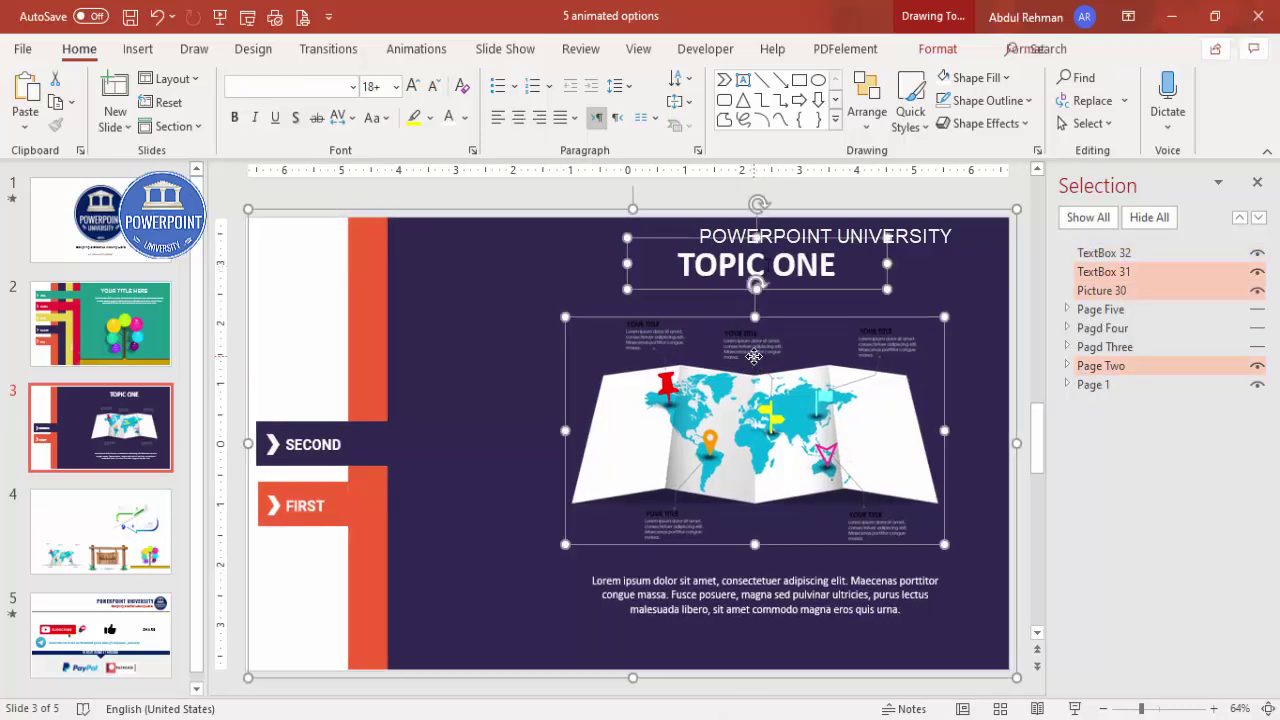
{"action": "left_click", "coordinate": [810, 578], "text": "shift"}
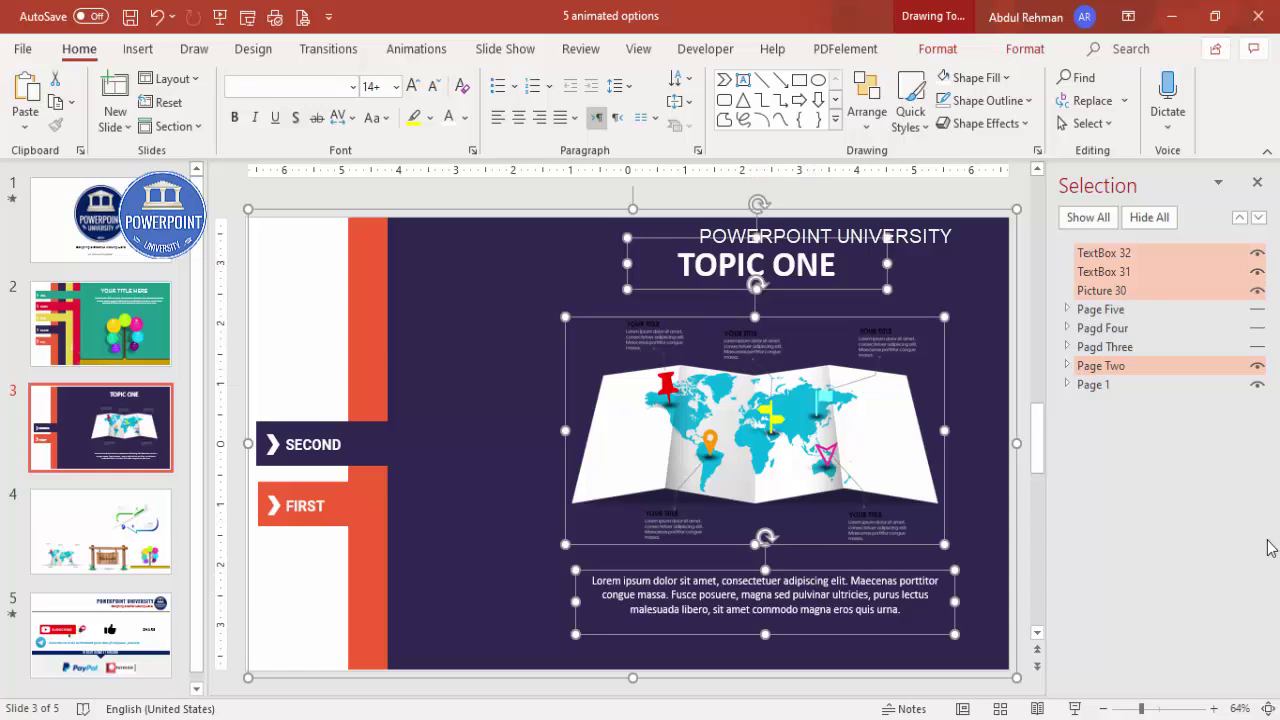
{"action": "key", "text": "ctrl+g"}
Step: Rename the group Page 2, stack it beneath Pagd Three, and make Pagd Three visible
{"action": "left_click", "coordinate": [1140, 253]}
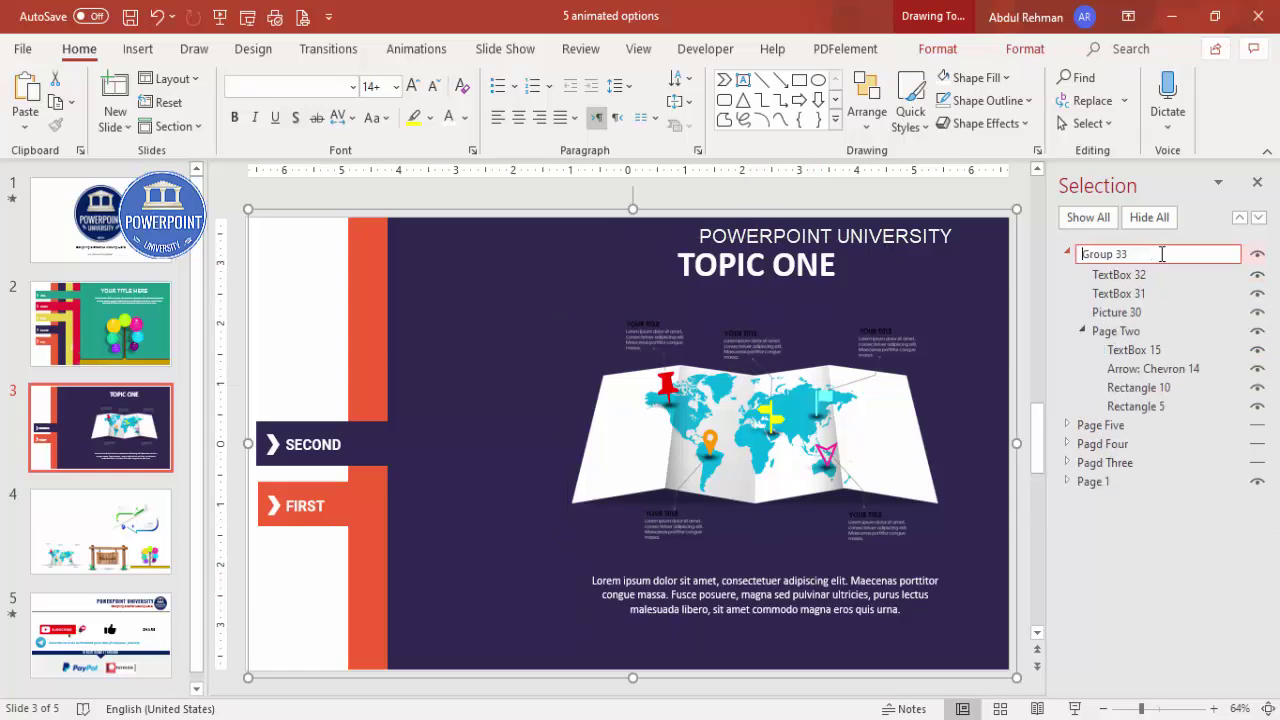
{"action": "type", "text": "Page 2"}
{"action": "left_click", "coordinate": [1067, 254]}
{"action": "left_click_drag", "start_coordinate": [1091, 252], "coordinate": [1108, 322]}
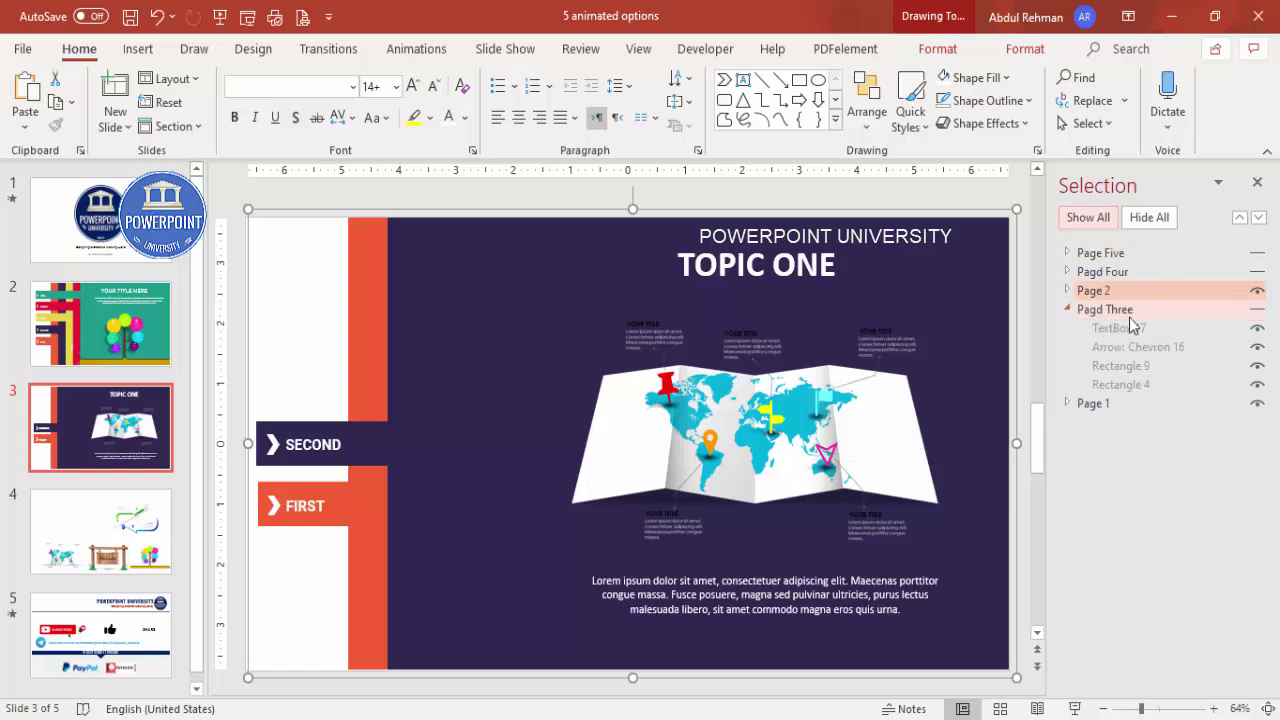
{"action": "left_click_drag", "start_coordinate": [1104, 374], "coordinate": [1094, 402]}
{"action": "left_click", "coordinate": [1067, 290]}
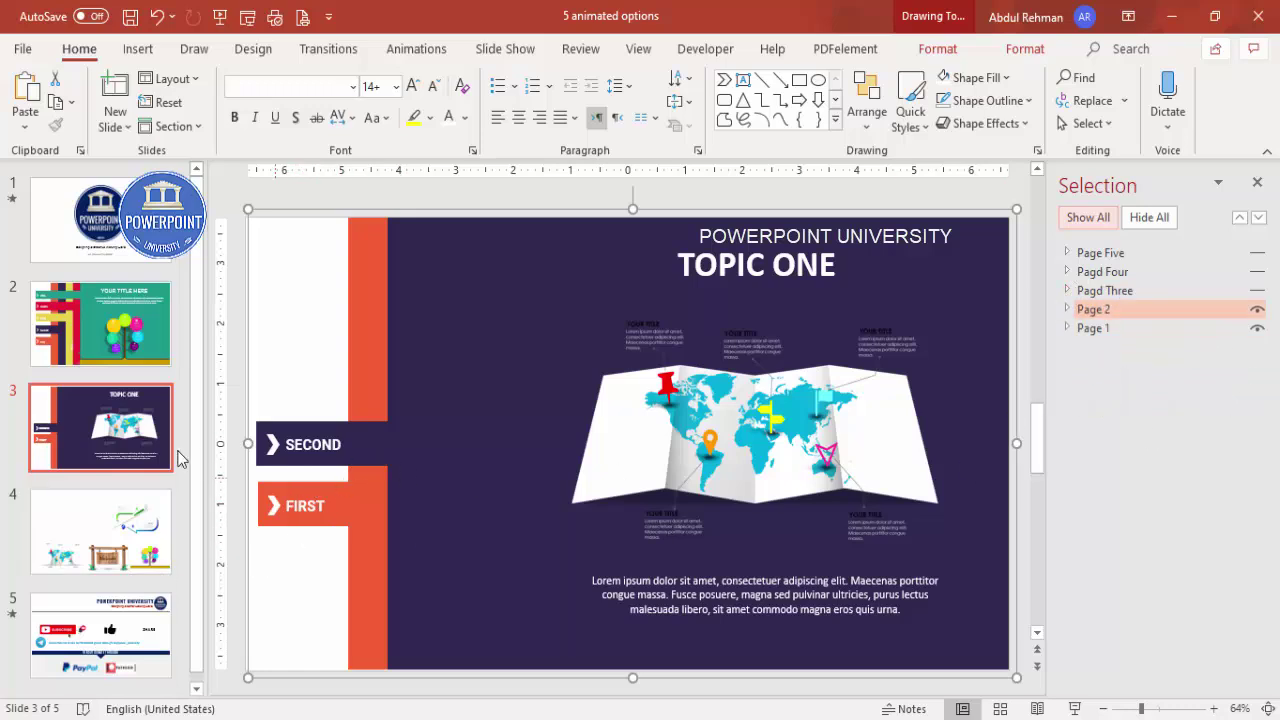
{"action": "left_click", "coordinate": [1259, 294]}
Step: Copy the A/B arrows graphic from slide 4 onto slide 3, enlarged and moved lower
{"action": "left_click", "coordinate": [50, 560]}
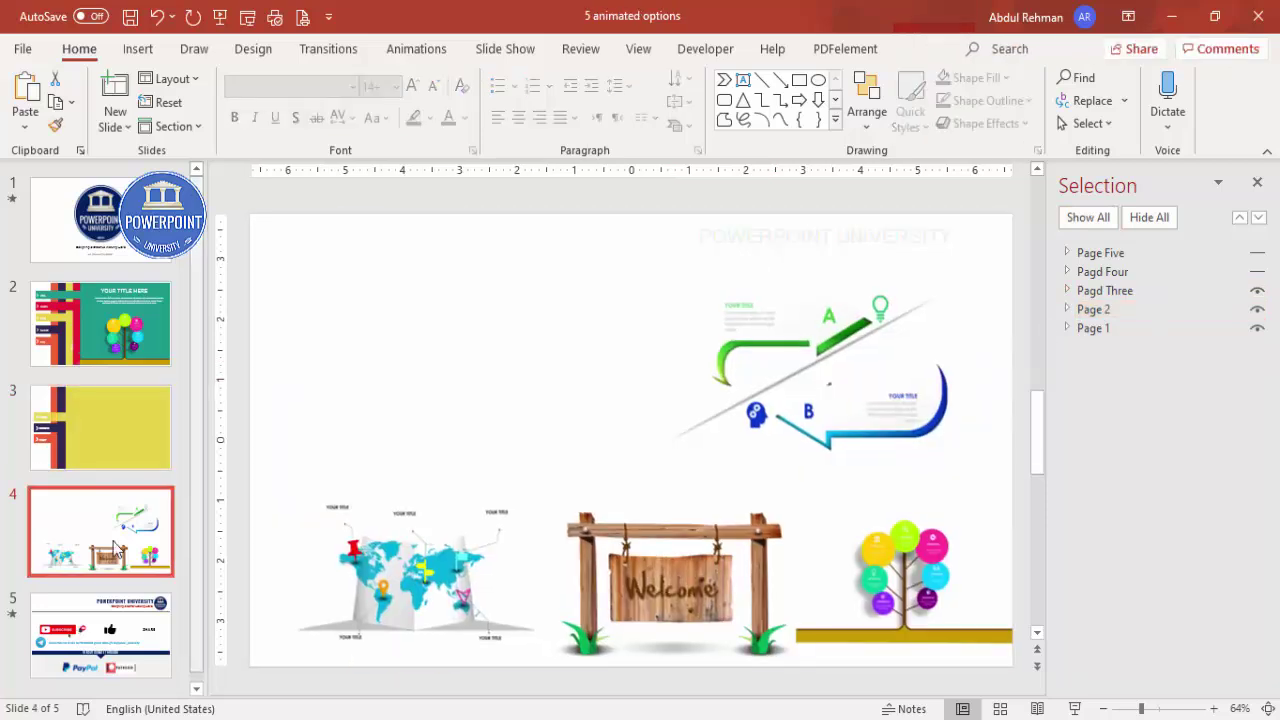
{"action": "left_click", "coordinate": [840, 364]}
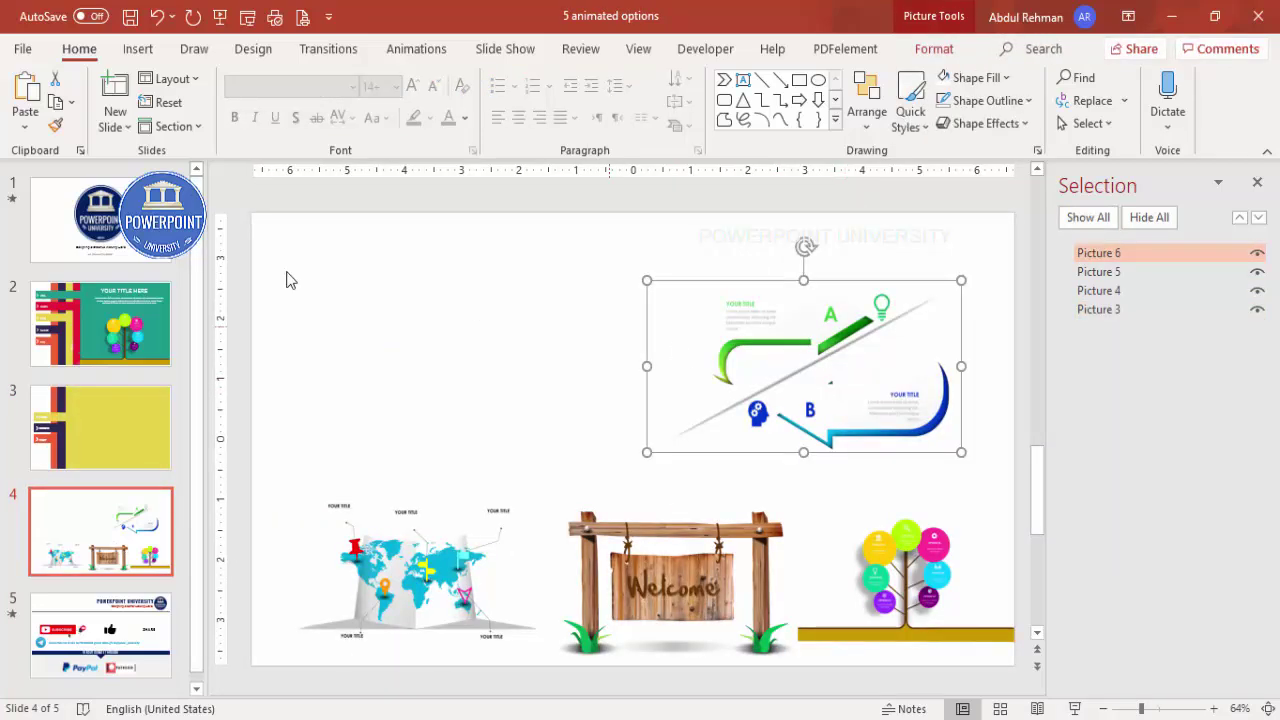
{"action": "left_click", "coordinate": [116, 421]}
{"action": "key", "text": "ctrl+v"}
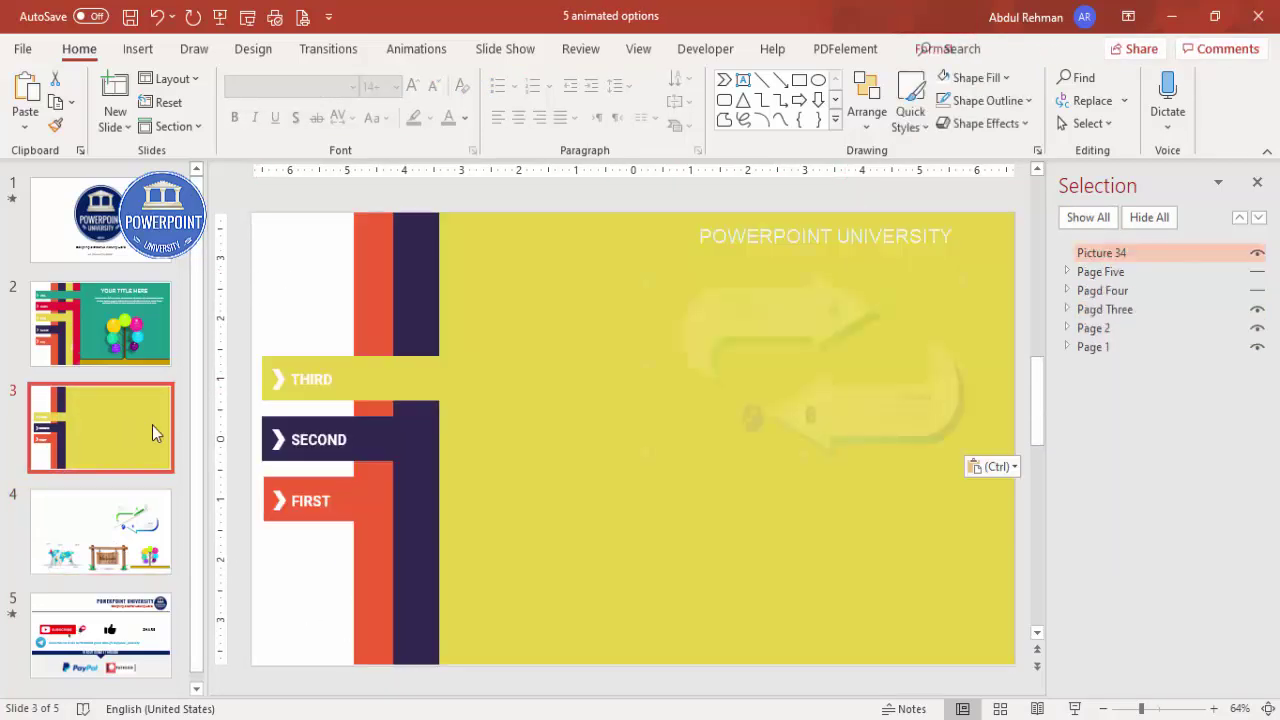
{"action": "left_click_drag", "start_coordinate": [648, 453], "coordinate": [612, 485]}
{"action": "left_click_drag", "start_coordinate": [797, 374], "coordinate": [766, 423]}
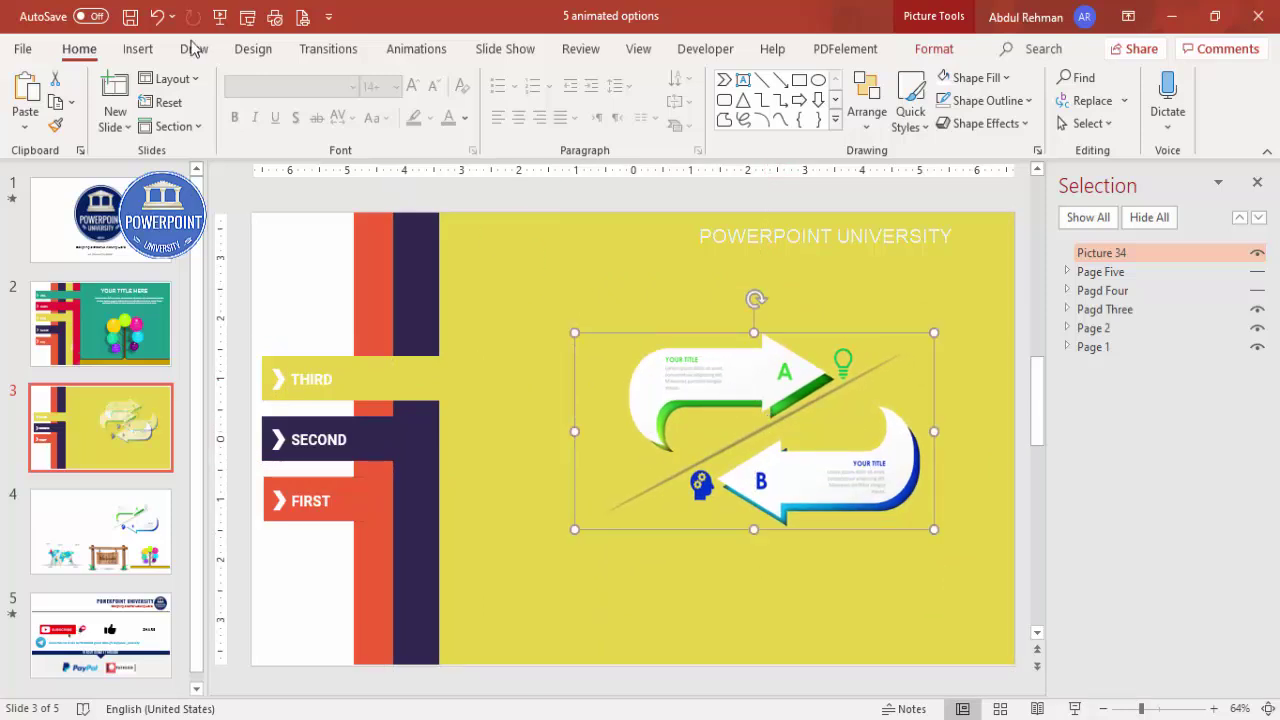
{"action": "left_click", "coordinate": [137, 48]}
Step: Draw a text box under the slide title containing TOPIC TWO
{"action": "left_click", "coordinate": [745, 95]}
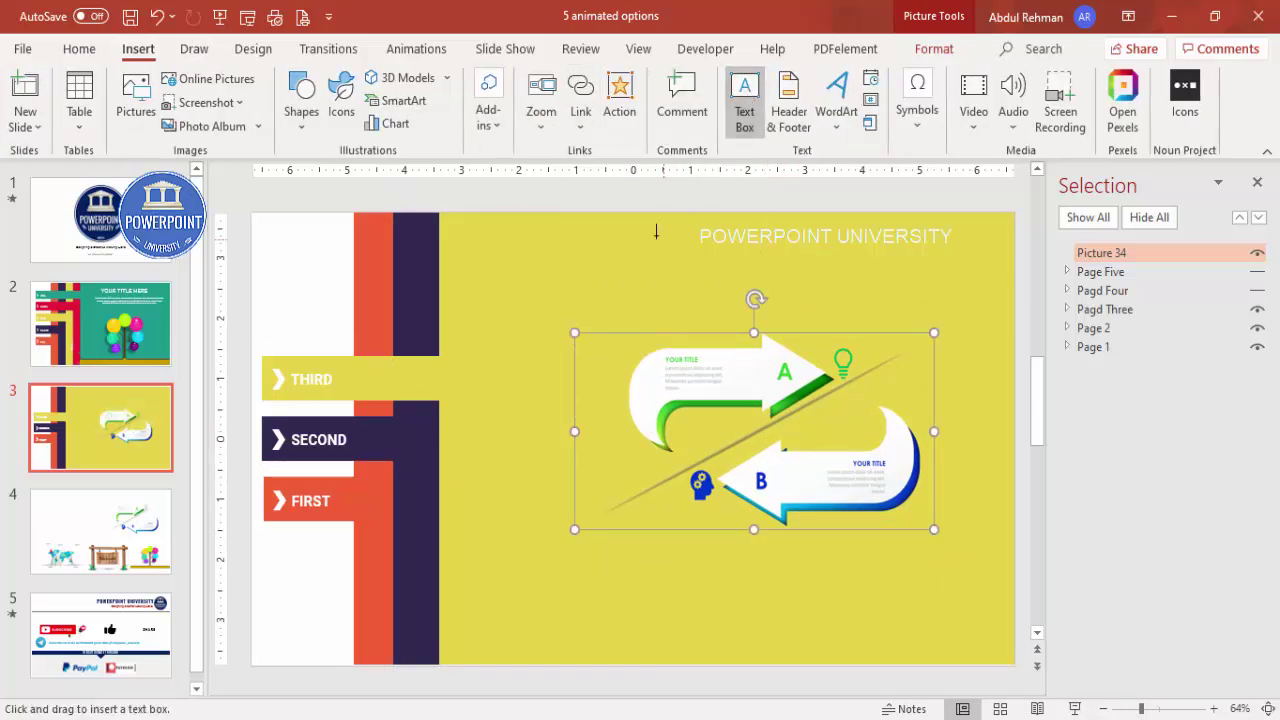
{"action": "left_click_drag", "start_coordinate": [644, 221], "coordinate": [934, 283]}
{"action": "type", "text": "TOPIC"}
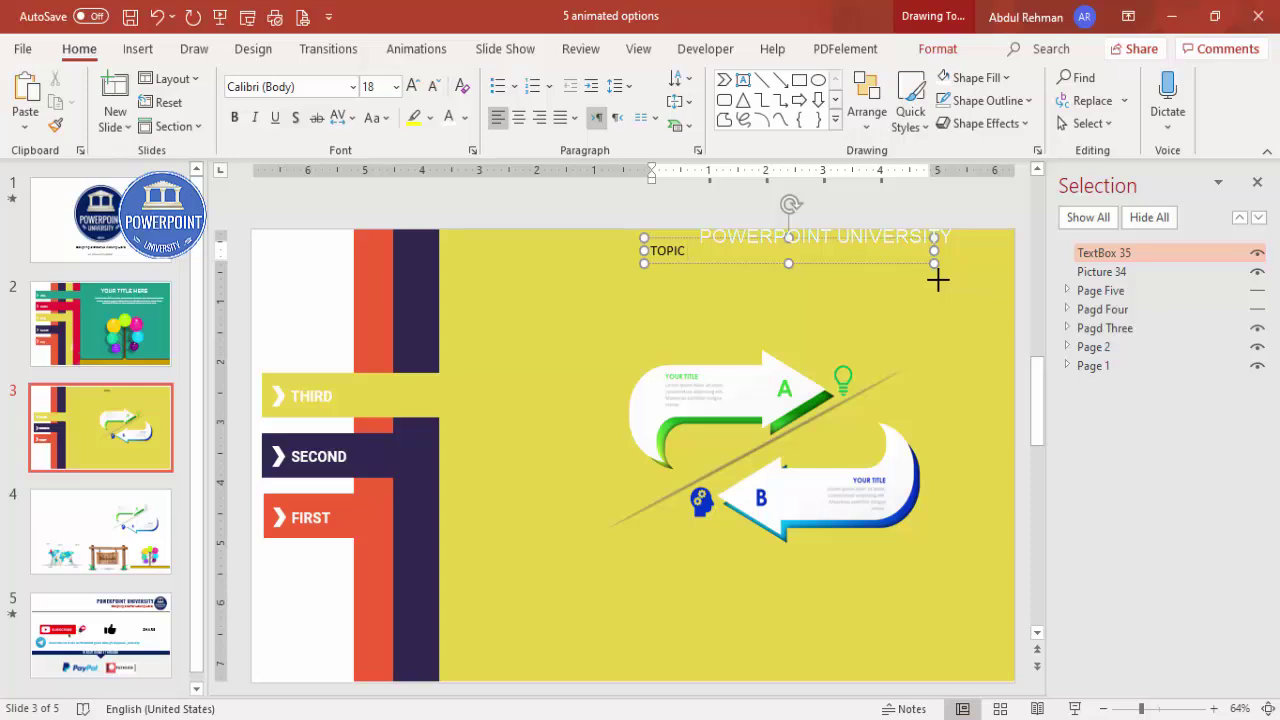
{"action": "type", "text": "TWO"}
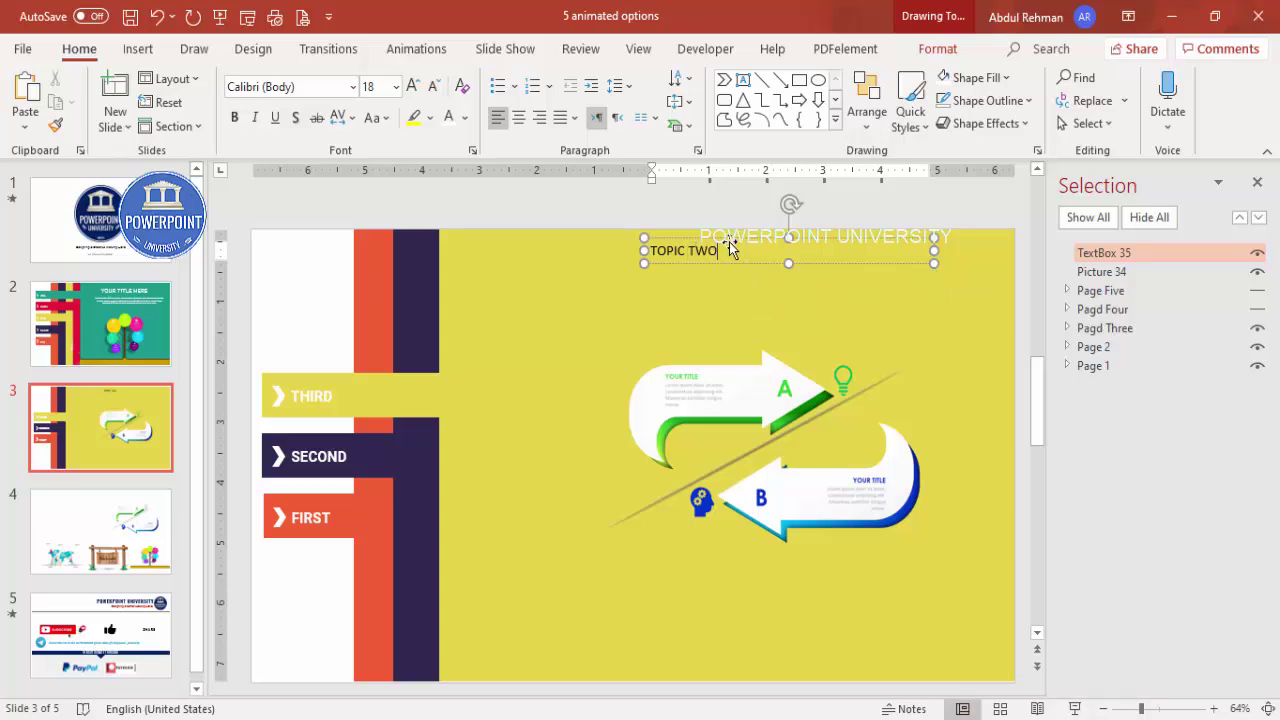
{"action": "key", "text": "Escape"}
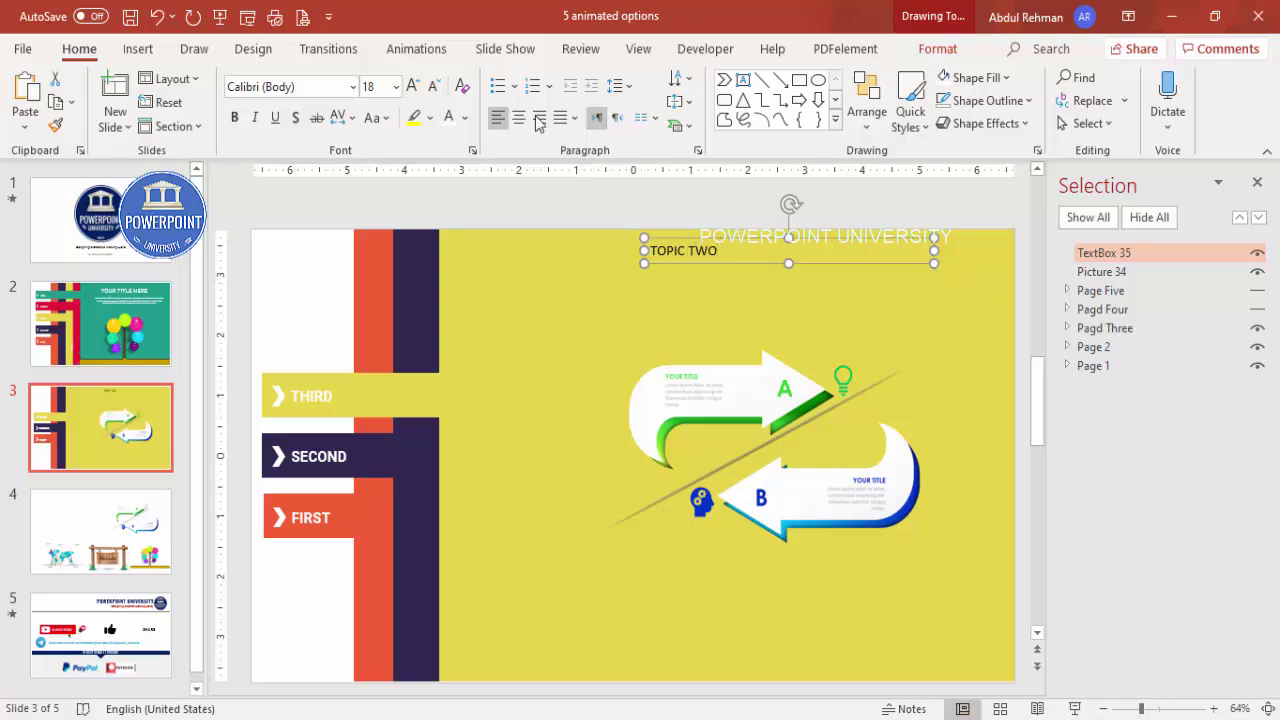
Step: Make the TOPIC TWO heading centred, white, bold and 54 pt, nudged slightly left
{"action": "left_click", "coordinate": [518, 118]}
{"action": "left_click", "coordinate": [450, 118]}
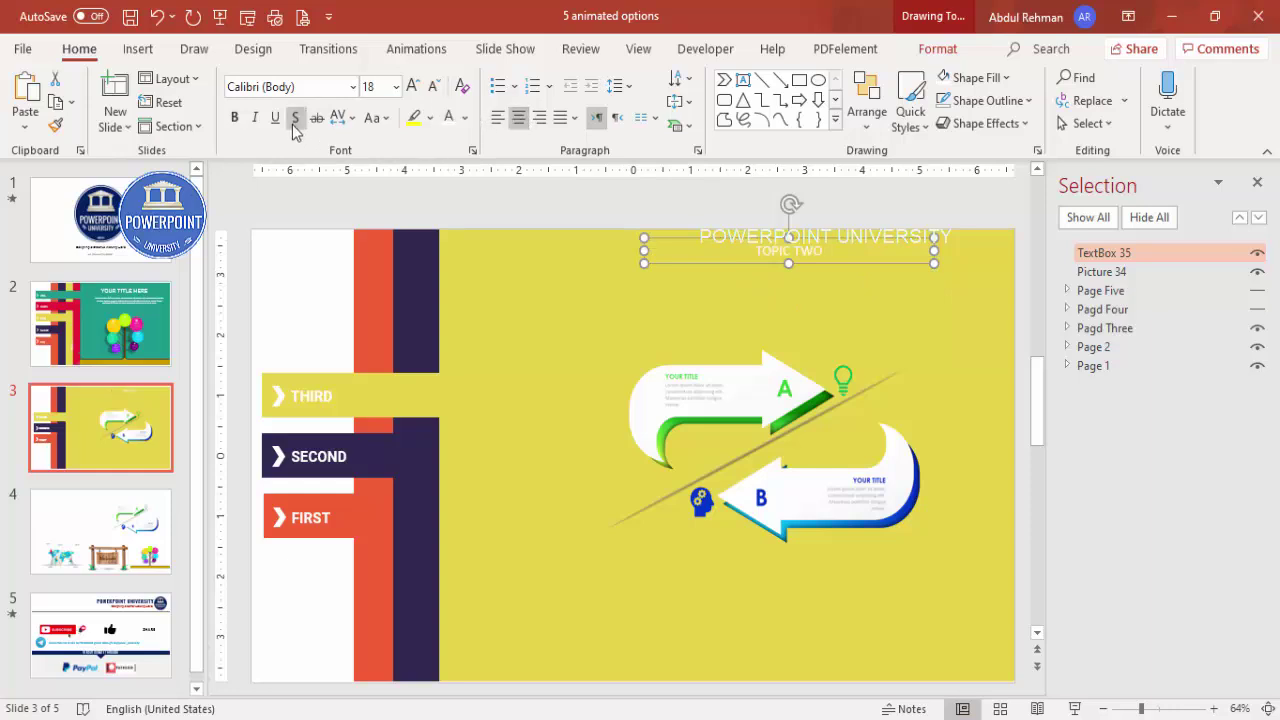
{"action": "left_click", "coordinate": [234, 118]}
{"action": "left_click", "coordinate": [412, 87]}
{"action": "left_click", "coordinate": [412, 87]}
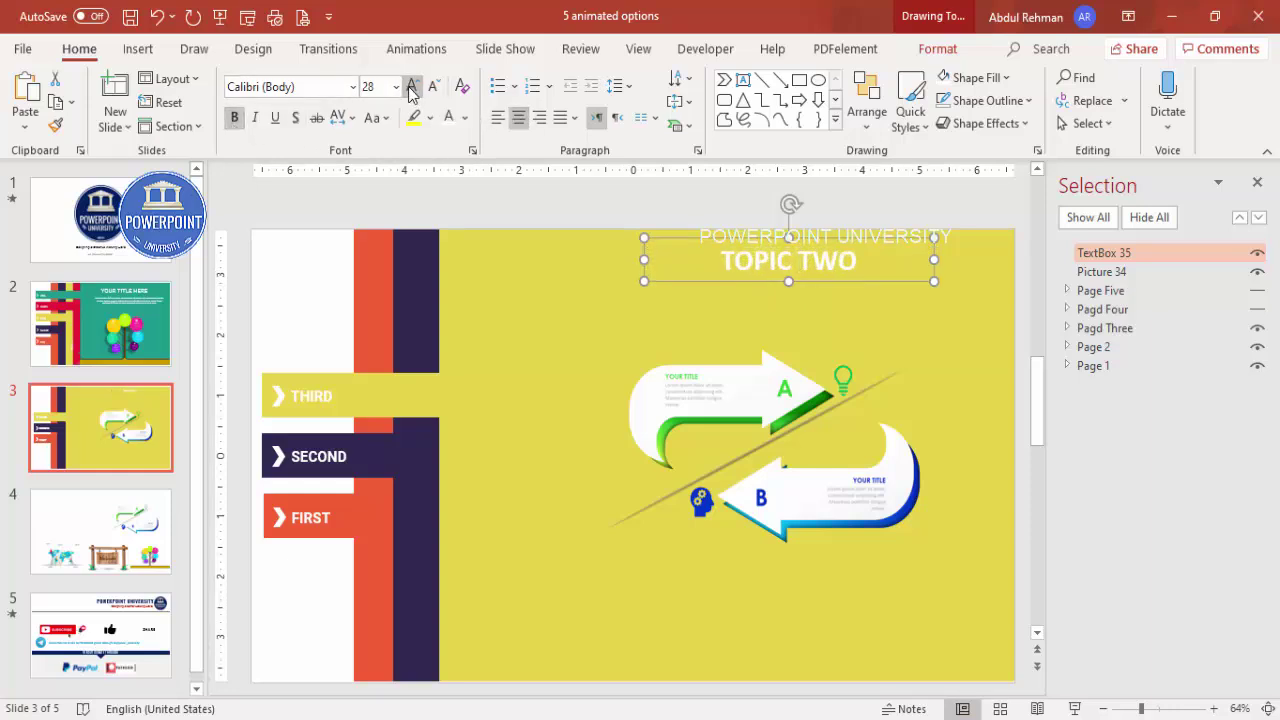
{"action": "left_click", "coordinate": [412, 87]}
{"action": "left_click", "coordinate": [412, 87]}
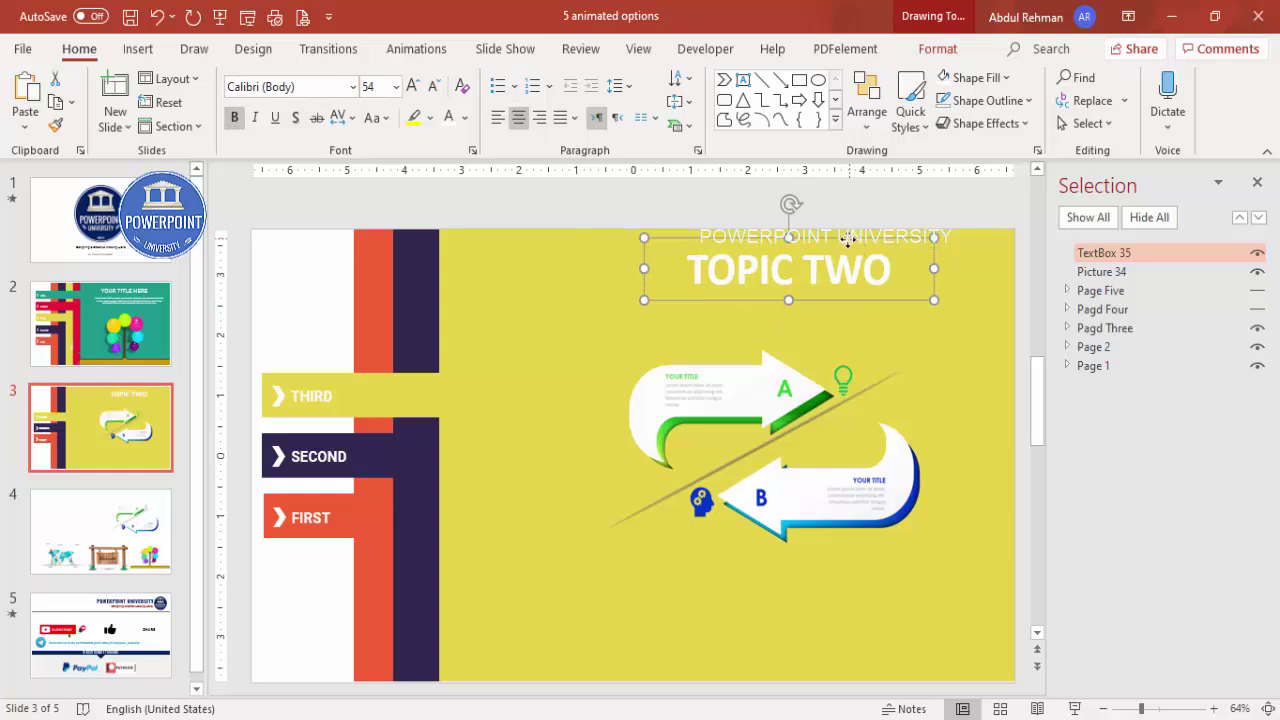
{"action": "left_click_drag", "start_coordinate": [855, 240], "coordinate": [837, 240]}
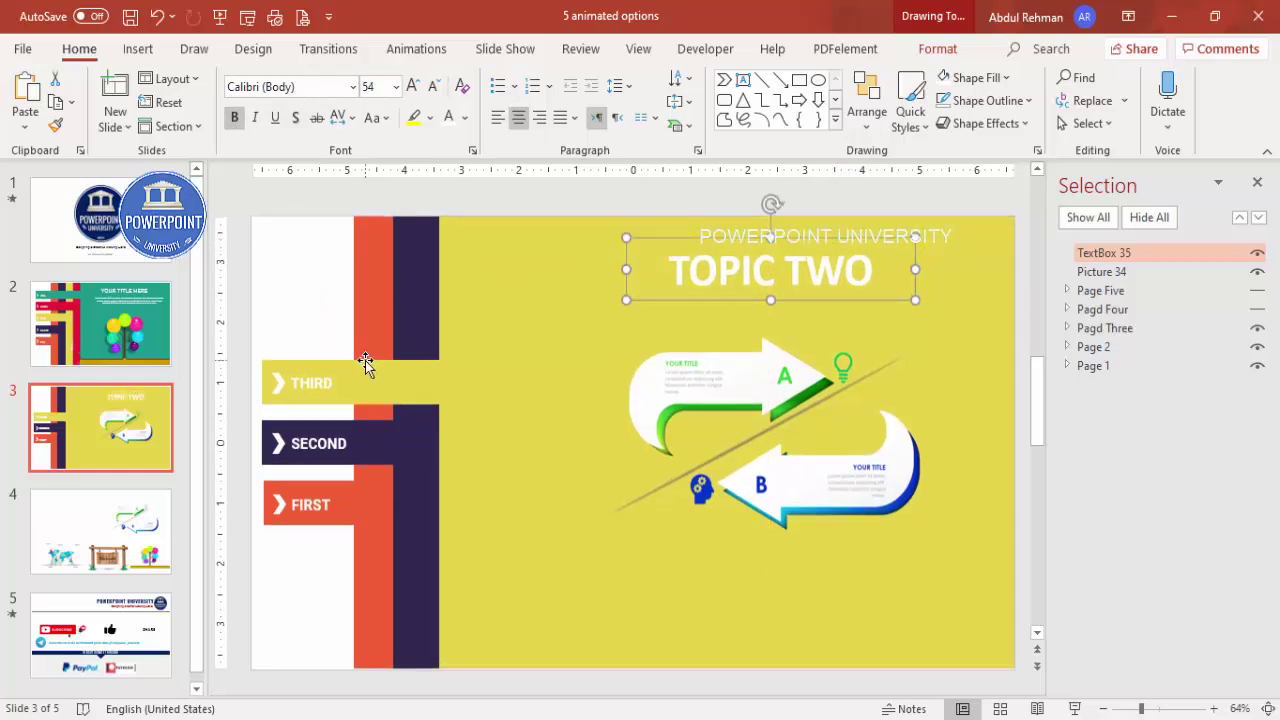
{"action": "left_click", "coordinate": [389, 380]}
Step: Group the TOPIC TWO heading, arrows graphic and yellow panel, and name the group Page 3
{"action": "left_click", "coordinate": [715, 281], "text": "shift"}
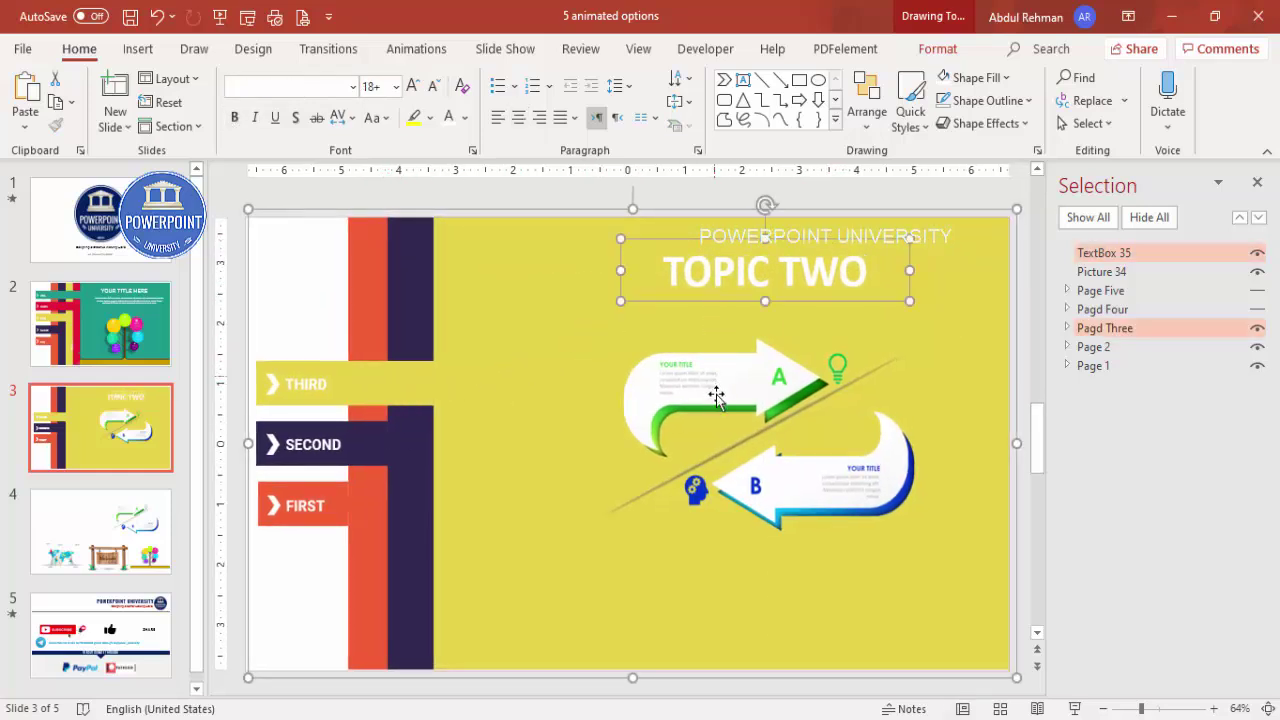
{"action": "left_click", "coordinate": [716, 390], "text": "shift"}
{"action": "key", "text": "ctrl+g"}
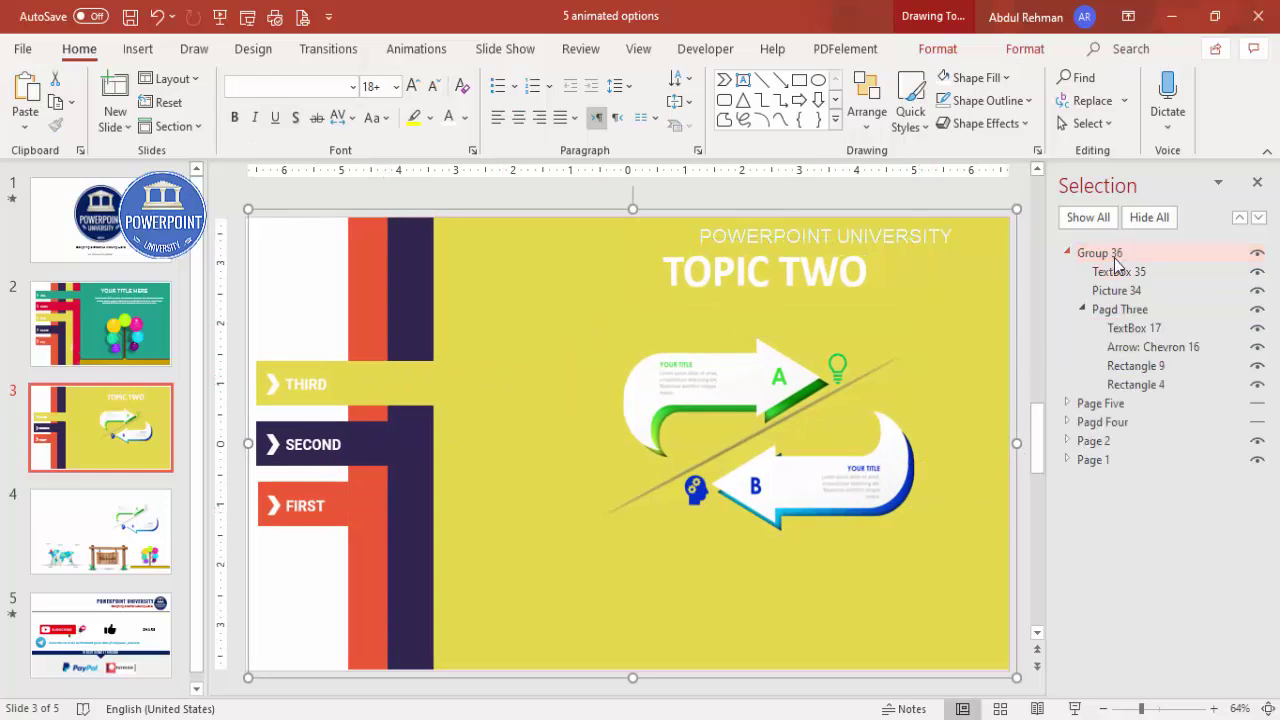
{"action": "left_click", "coordinate": [1067, 252]}
{"action": "double_click", "coordinate": [1122, 254]}
{"action": "left_click_drag", "start_coordinate": [1104, 256], "coordinate": [1055, 256]}
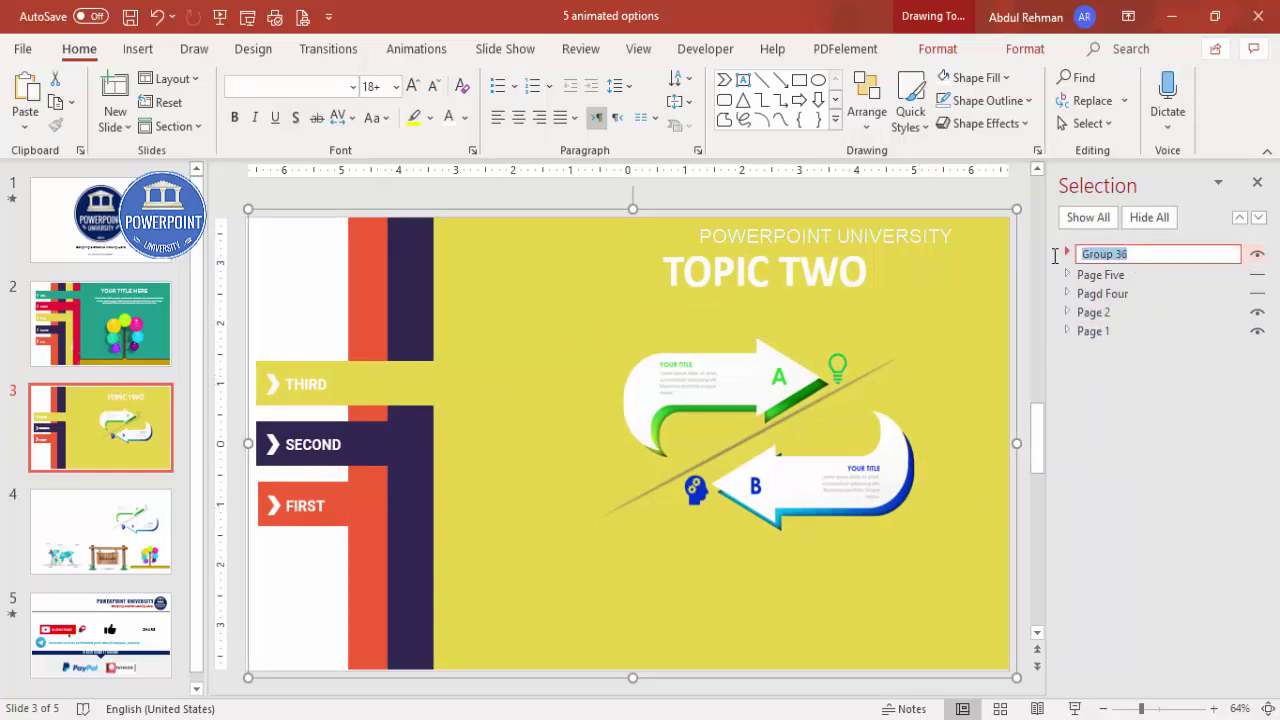
{"action": "type", "text": "Page 3"}
{"action": "key", "text": "Return"}
Step: Move Page 3 beneath Pagd Four, hide Page Five, and make Pagd Four visible
{"action": "left_click_drag", "start_coordinate": [1112, 258], "coordinate": [1108, 305]}
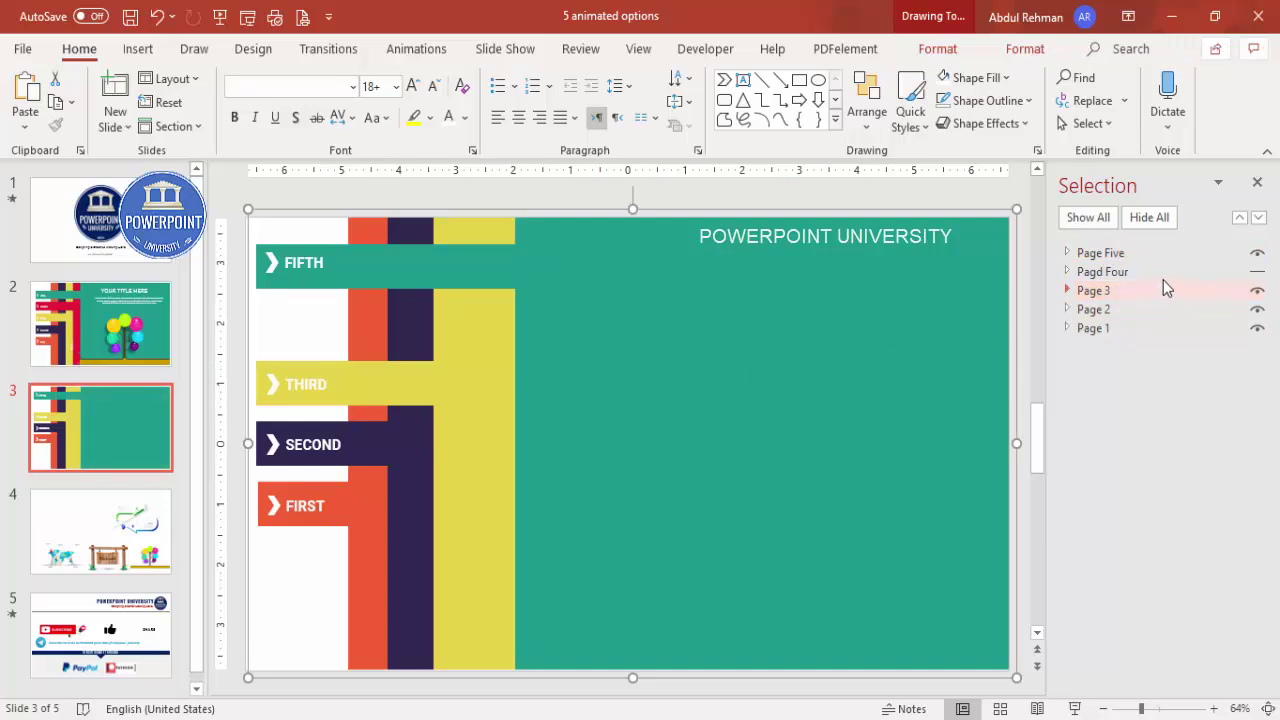
{"action": "left_click", "coordinate": [1163, 288]}
{"action": "left_click", "coordinate": [1257, 253]}
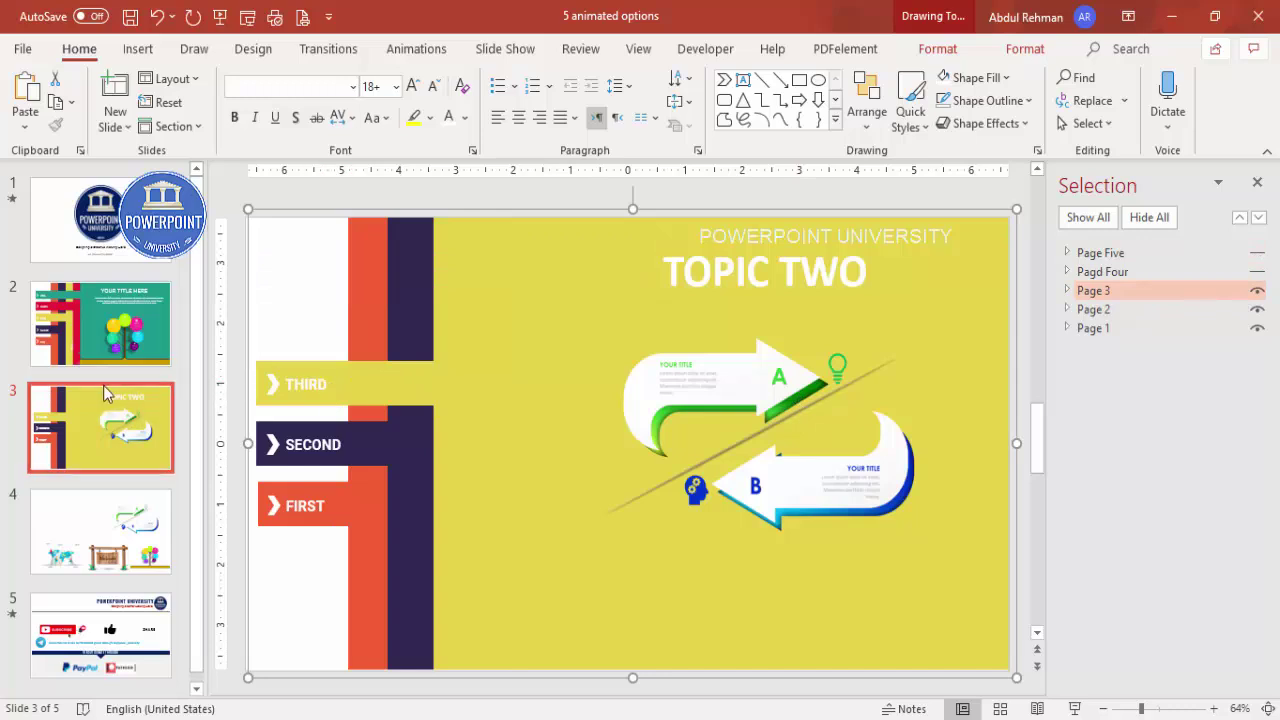
{"action": "left_click", "coordinate": [1257, 273]}
Step: Copy the Welcome sign from slide 4 onto slide 3, enlarged at the red panel's lower right
{"action": "left_click", "coordinate": [100, 530]}
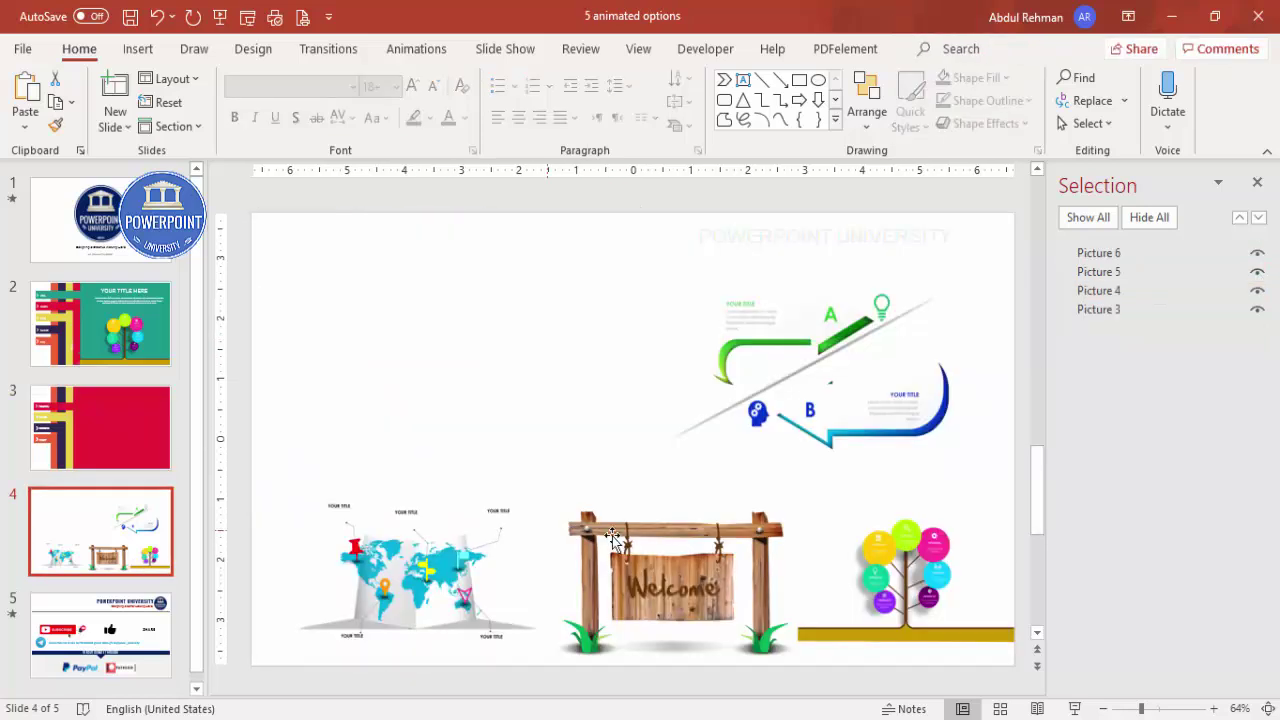
{"action": "left_click", "coordinate": [612, 536]}
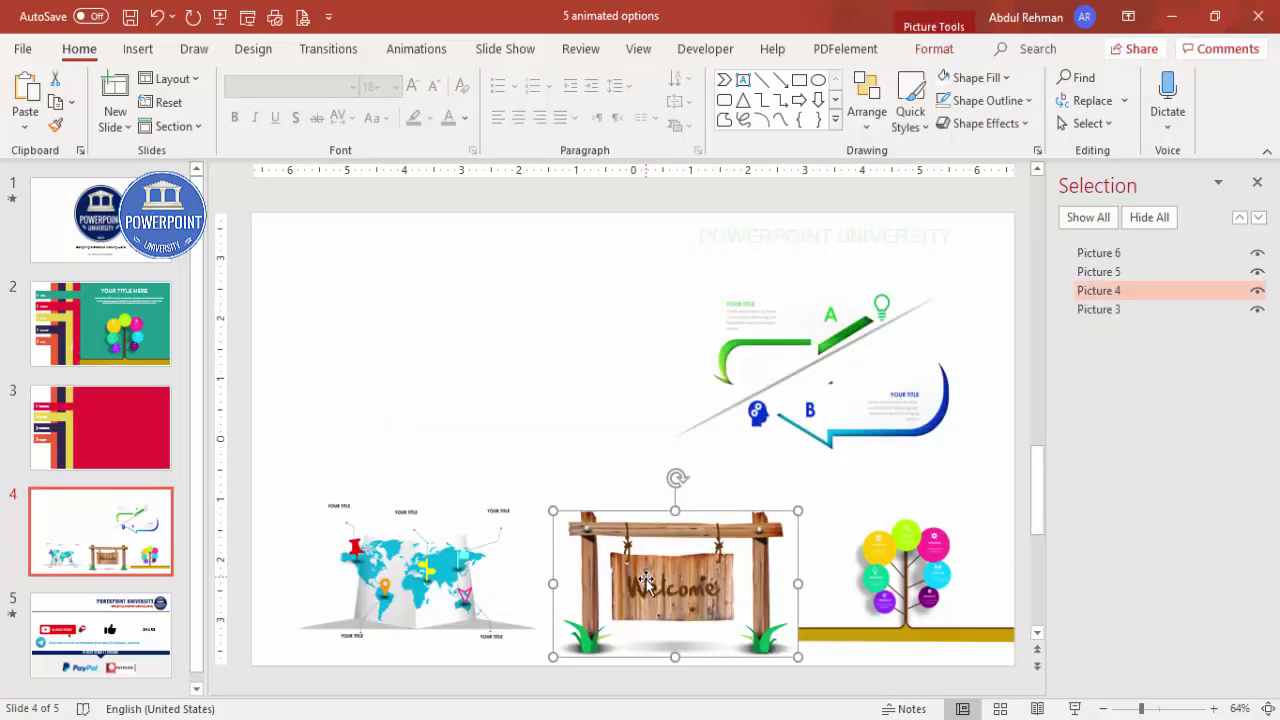
{"action": "left_click", "coordinate": [122, 422]}
{"action": "key", "text": "ctrl+v"}
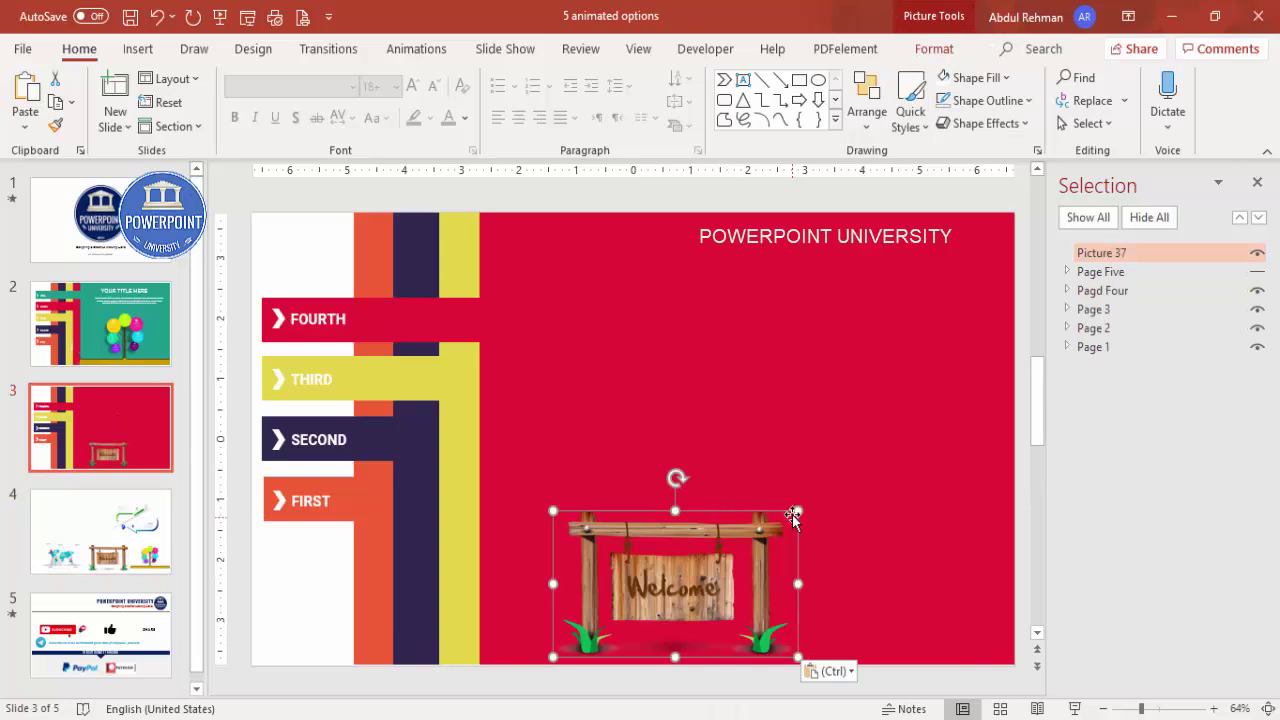
{"action": "left_click_drag", "start_coordinate": [796, 511], "coordinate": [960, 432]}
{"action": "left_click_drag", "start_coordinate": [830, 497], "coordinate": [840, 505]}
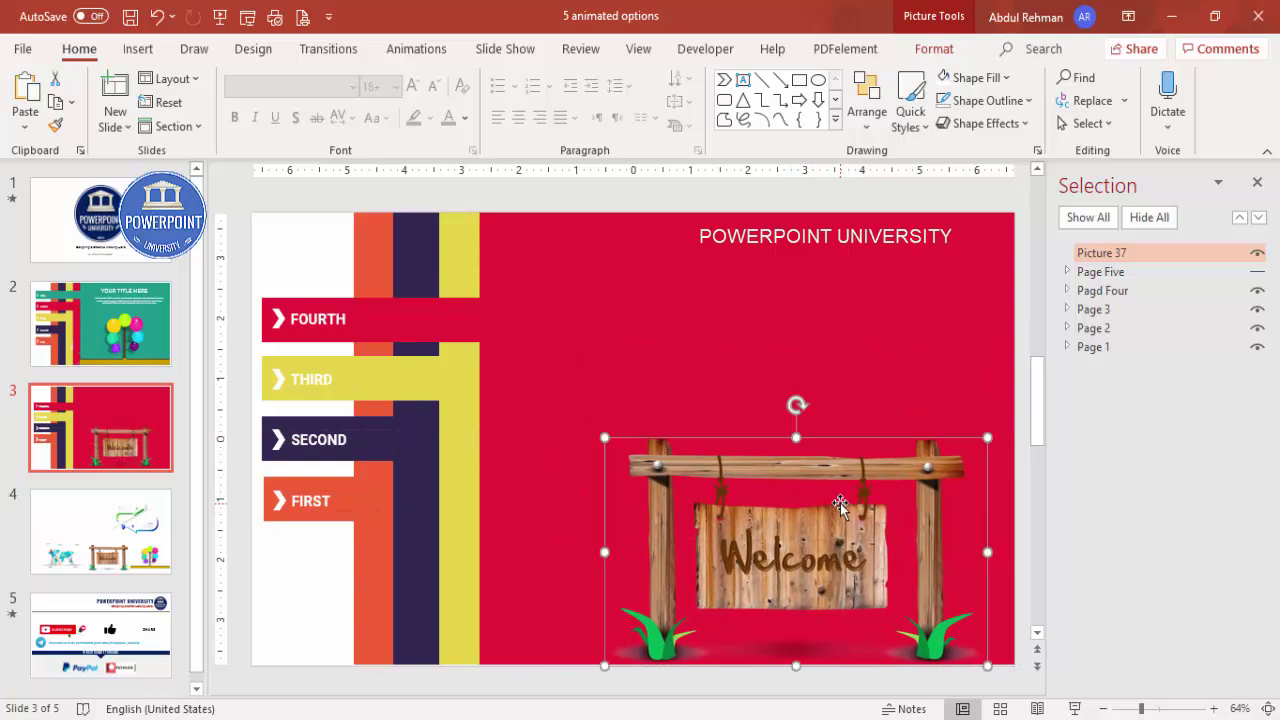
{"action": "left_click", "coordinate": [138, 48]}
Step: Add a centred, white, bold 48-pt TOPIC THREE heading under the slide title
{"action": "left_click", "coordinate": [744, 100]}
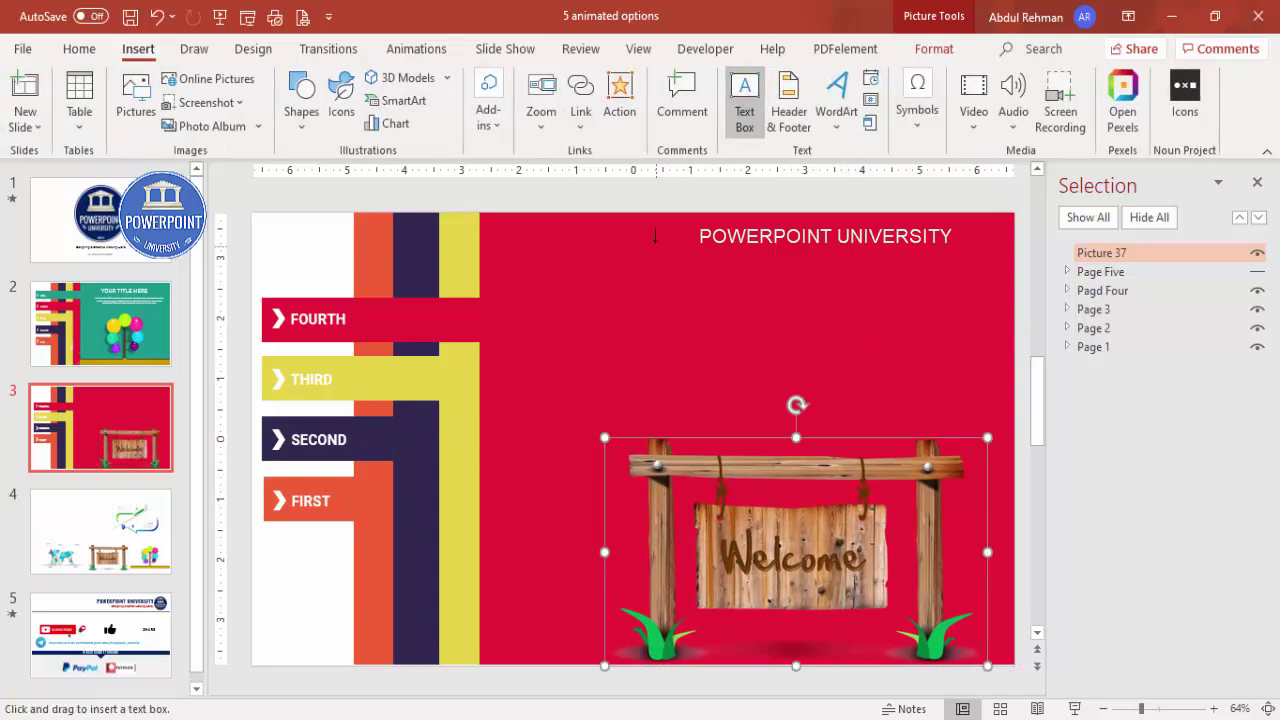
{"action": "left_click_drag", "start_coordinate": [654, 240], "coordinate": [912, 277]}
{"action": "type", "text": "Te"}
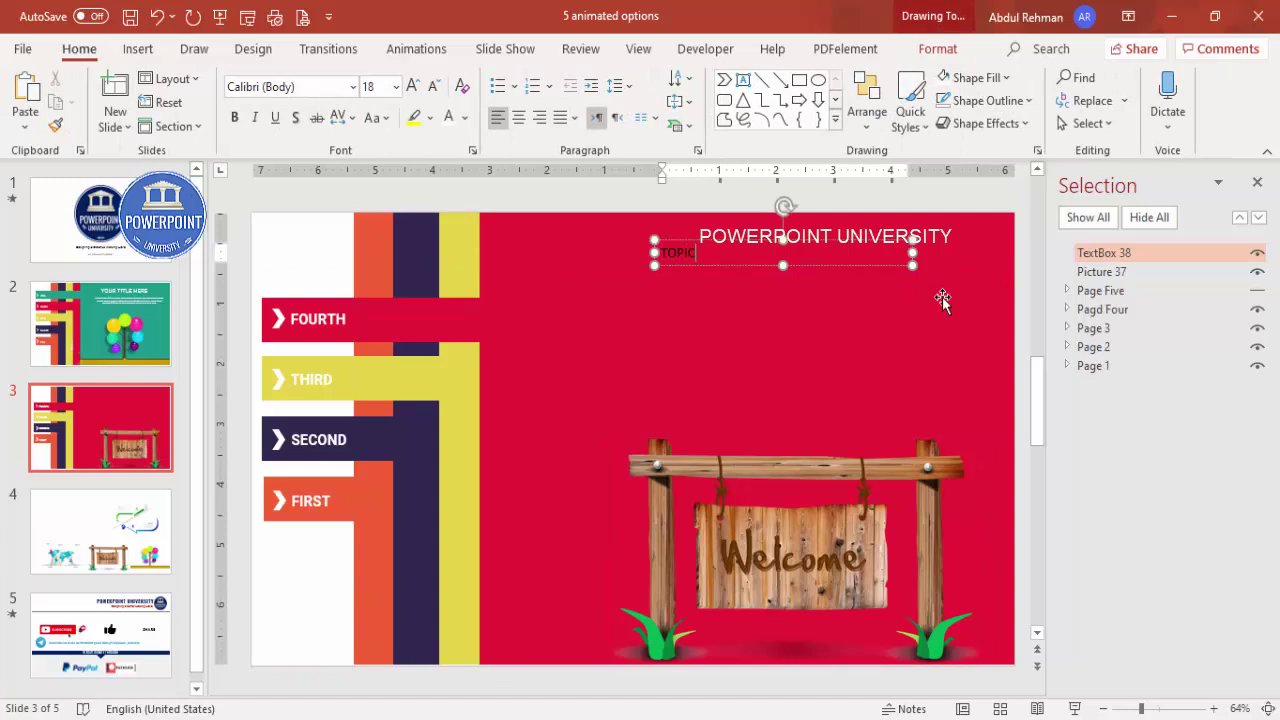
{"action": "type", "text": "PIC THREE"}
{"action": "key", "text": "Escape"}
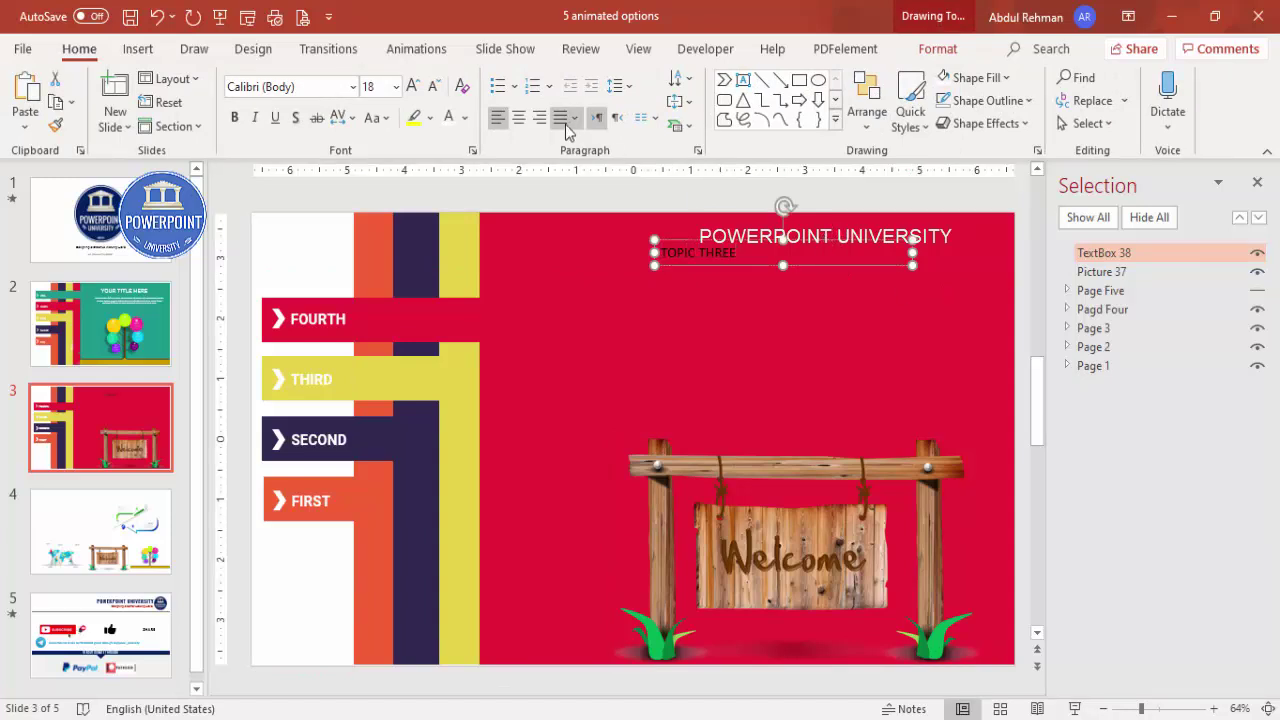
{"action": "left_click", "coordinate": [518, 117]}
{"action": "left_click", "coordinate": [449, 117]}
{"action": "left_click", "coordinate": [234, 117]}
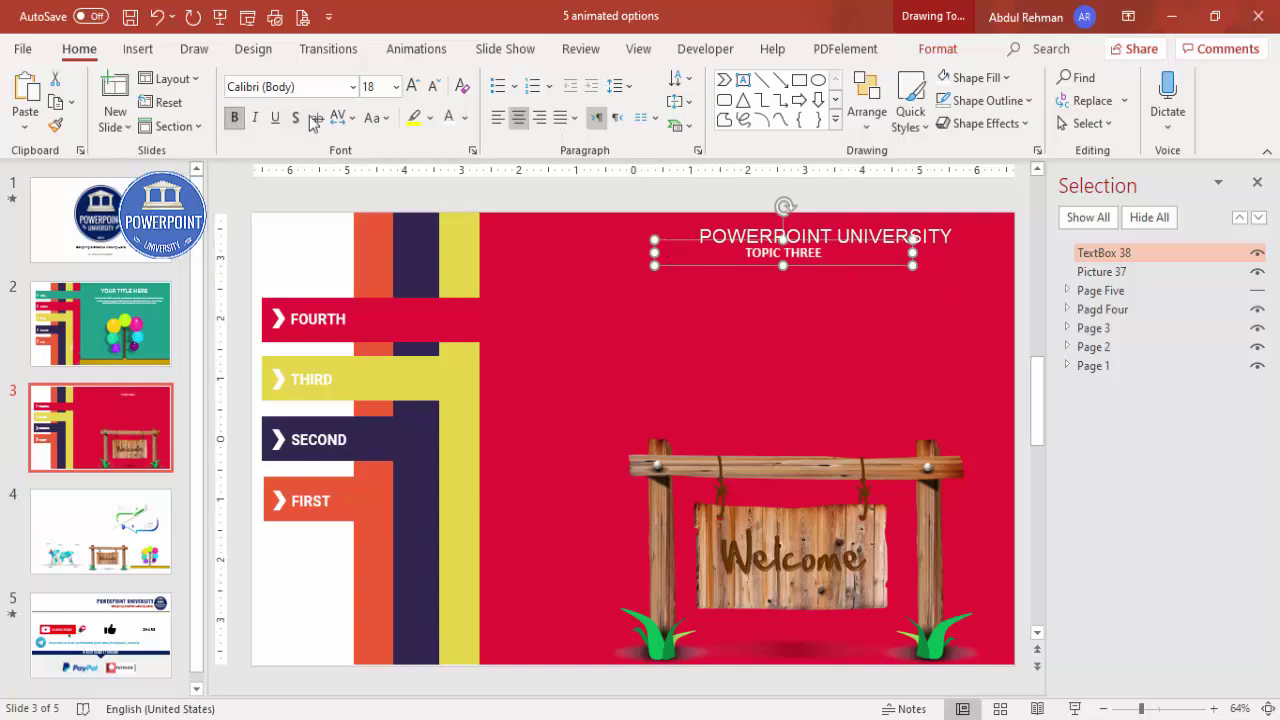
{"action": "left_click", "coordinate": [412, 86]}
{"action": "left_click", "coordinate": [412, 86]}
{"action": "left_click", "coordinate": [412, 86]}
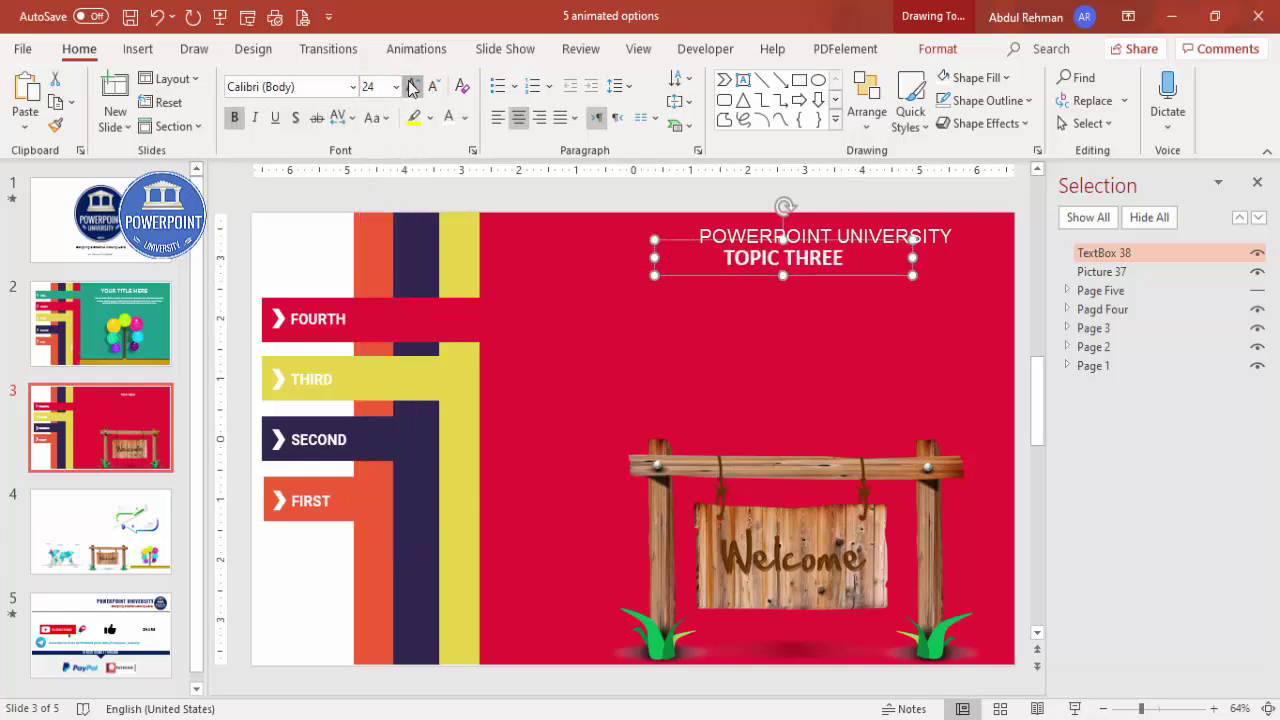
{"action": "left_click", "coordinate": [412, 86]}
{"action": "left_click", "coordinate": [412, 86]}
{"action": "left_click", "coordinate": [412, 86]}
{"action": "left_click", "coordinate": [412, 86]}
{"action": "left_click", "coordinate": [412, 86]}
{"action": "left_click_drag", "start_coordinate": [780, 268], "coordinate": [789, 265]}
Step: Add a white 12-pt lorem ipsum paragraph just beneath the TOPIC THREE heading
{"action": "left_click", "coordinate": [138, 49]}
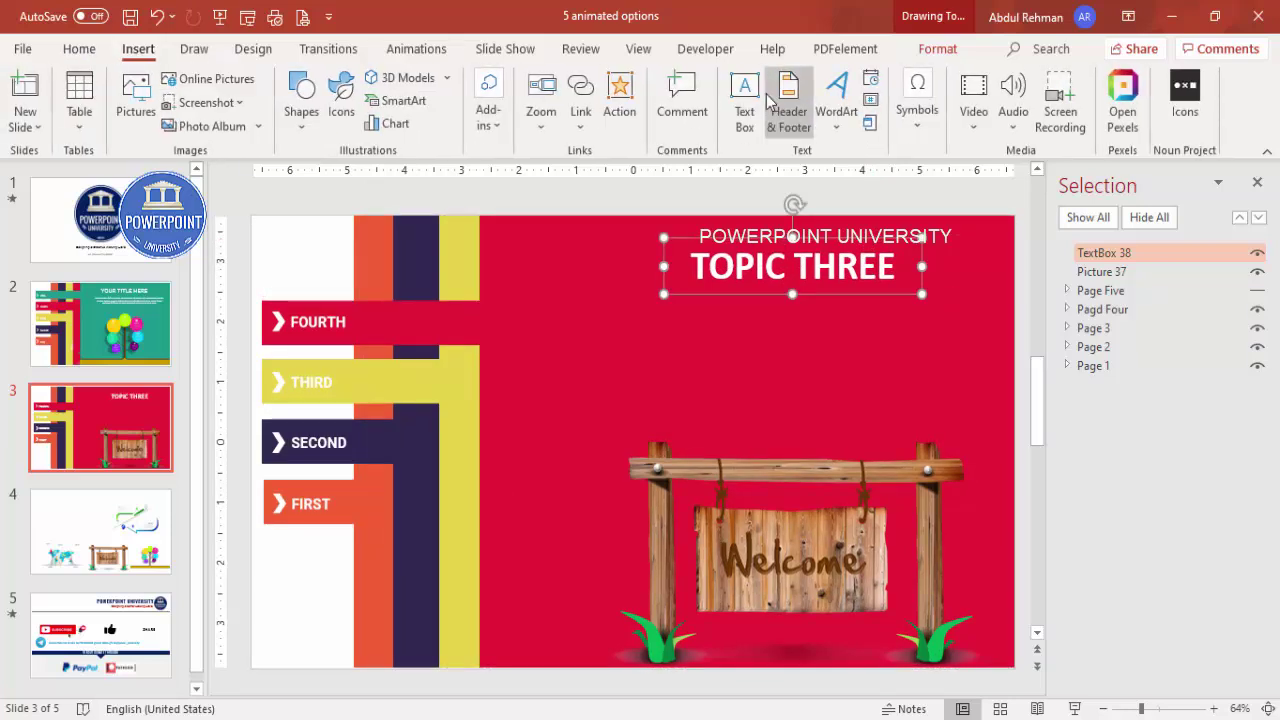
{"action": "left_click", "coordinate": [744, 100]}
{"action": "left_click_drag", "start_coordinate": [670, 320], "coordinate": [974, 402]}
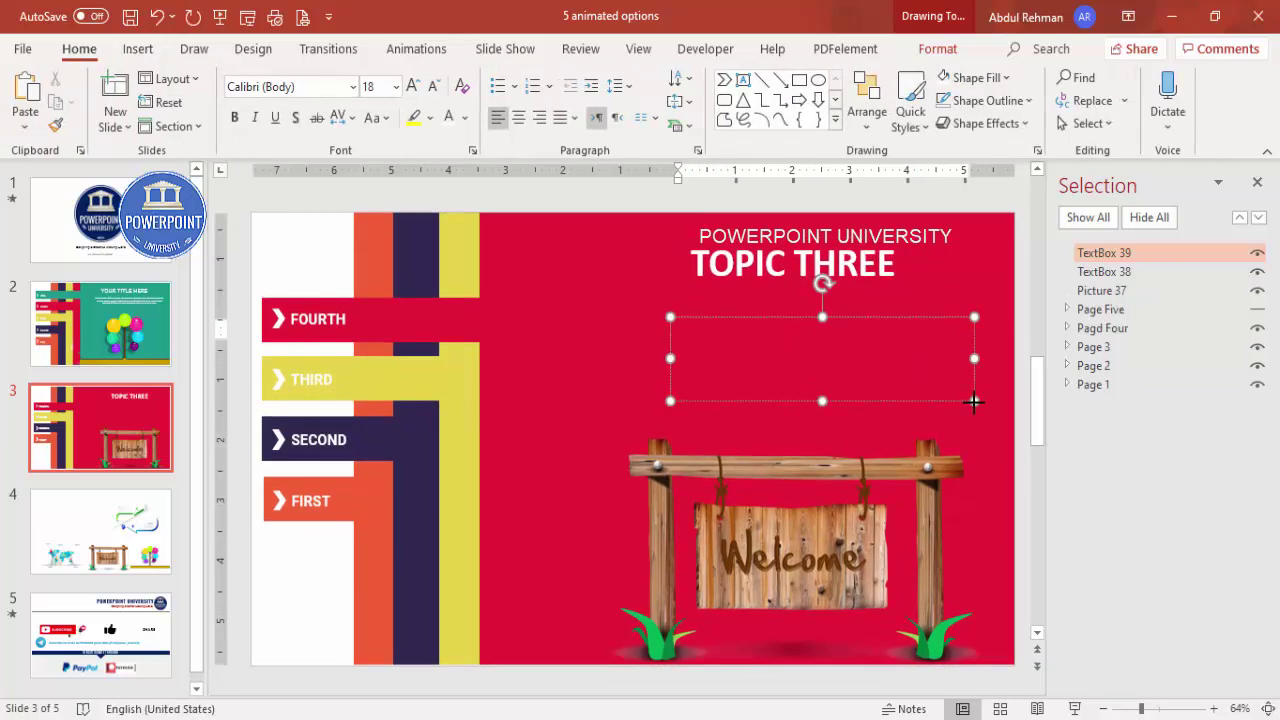
{"action": "type", "text": "=lorem"}
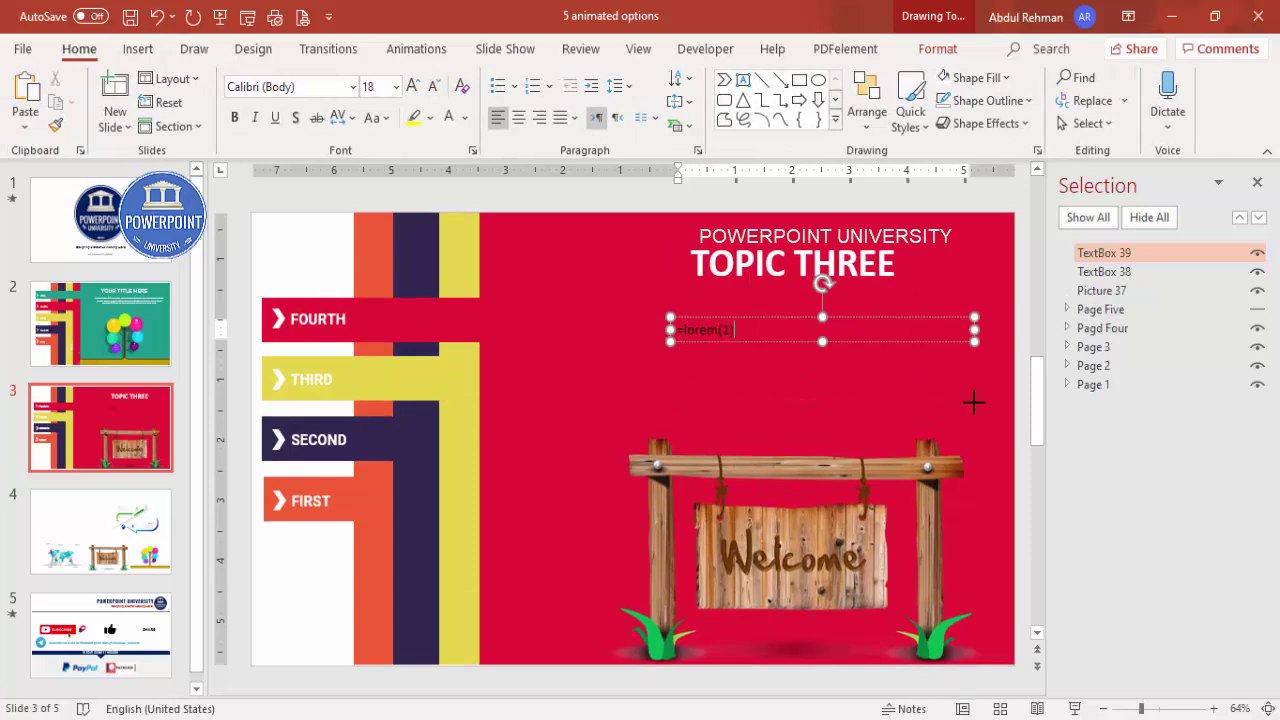
{"action": "type", "text": "(1)"}
{"action": "key", "text": "Return"}
{"action": "key", "text": "Escape"}
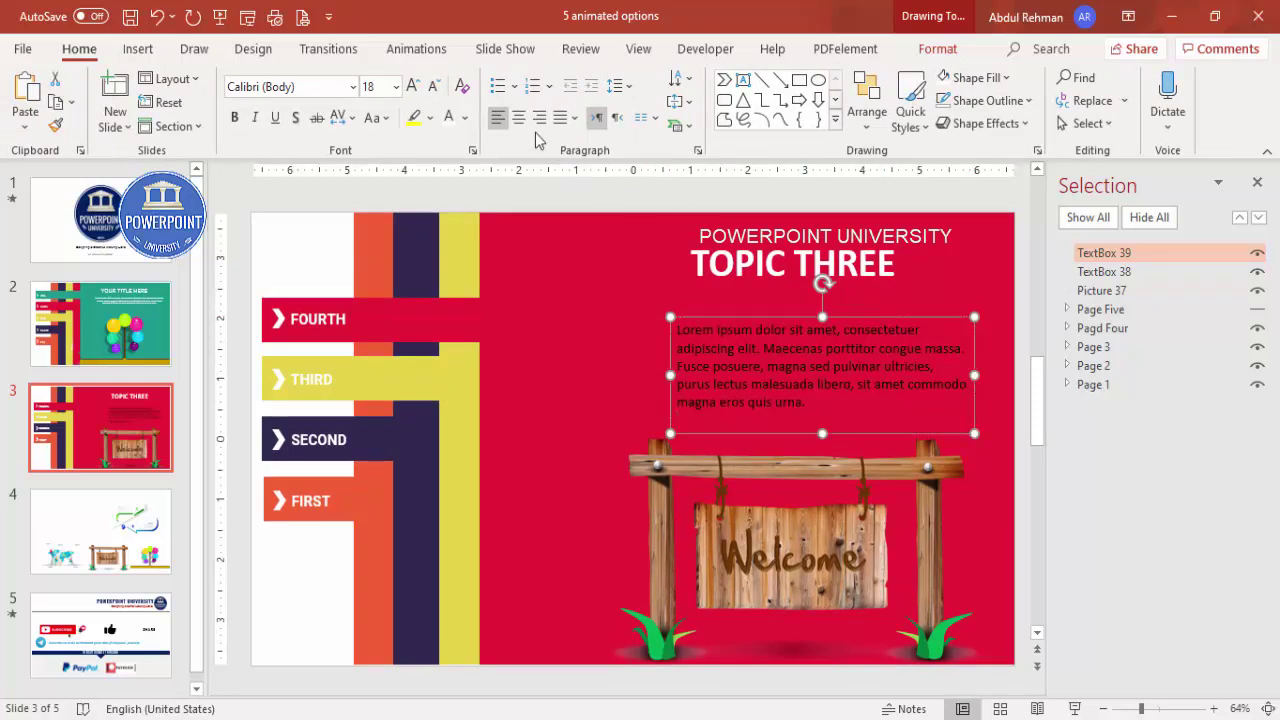
{"action": "left_click", "coordinate": [448, 117]}
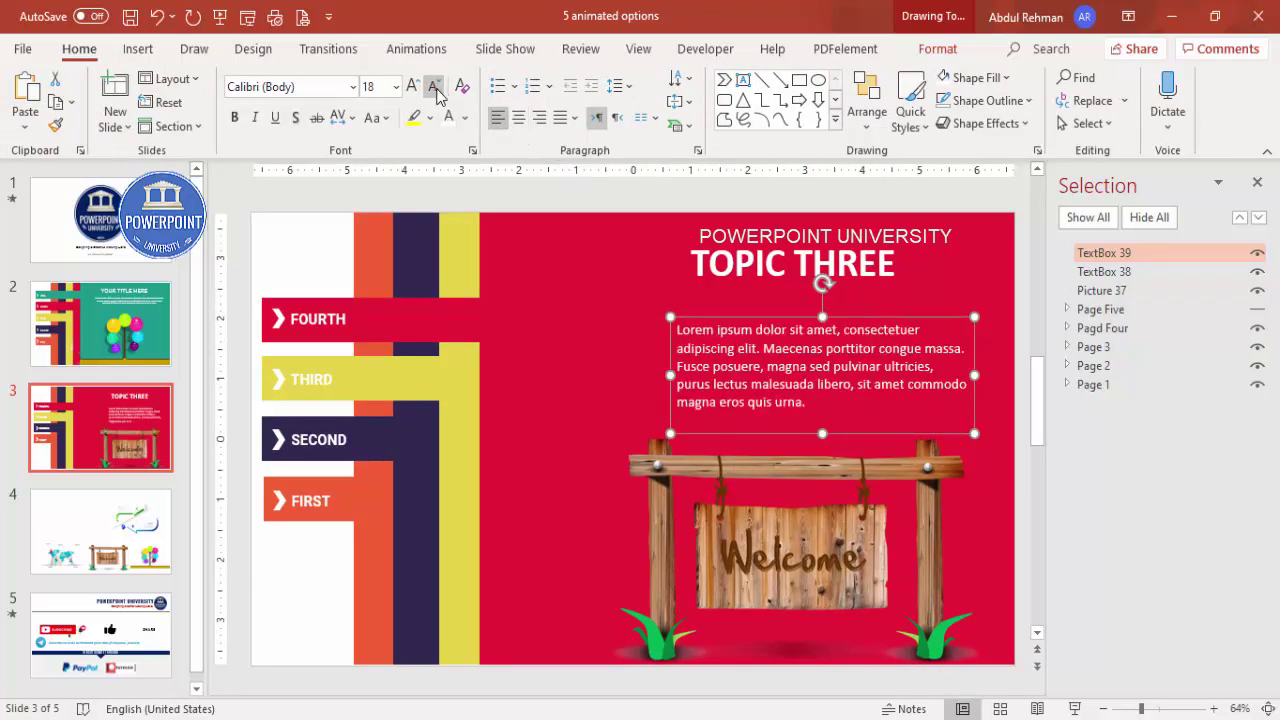
{"action": "left_click", "coordinate": [434, 87]}
{"action": "left_click", "coordinate": [434, 87]}
{"action": "left_click", "coordinate": [434, 87]}
{"action": "left_click_drag", "start_coordinate": [900, 316], "coordinate": [886, 314]}
Step: Group the fourth panel with its TOPIC THREE title, lorem paragraph and Welcome sign
{"action": "left_click", "coordinate": [551, 289]}
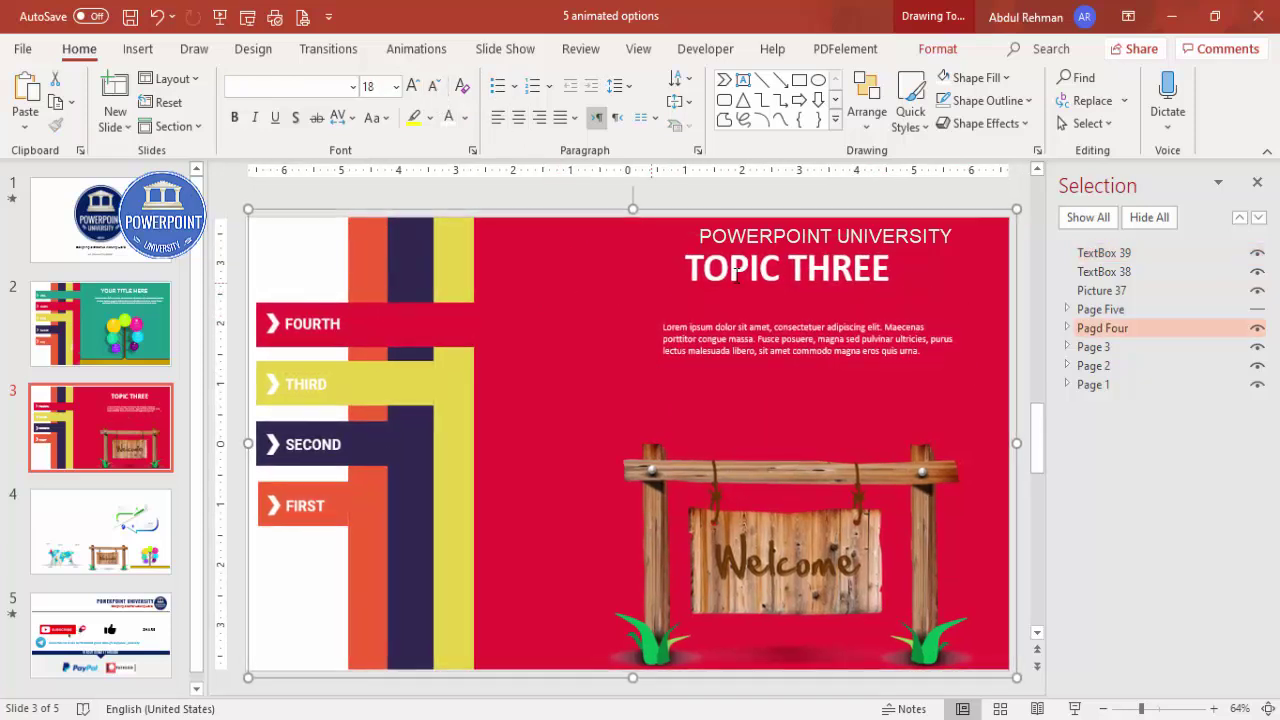
{"action": "left_click", "coordinate": [736, 274]}
{"action": "left_click", "coordinate": [750, 335], "text": "shift"}
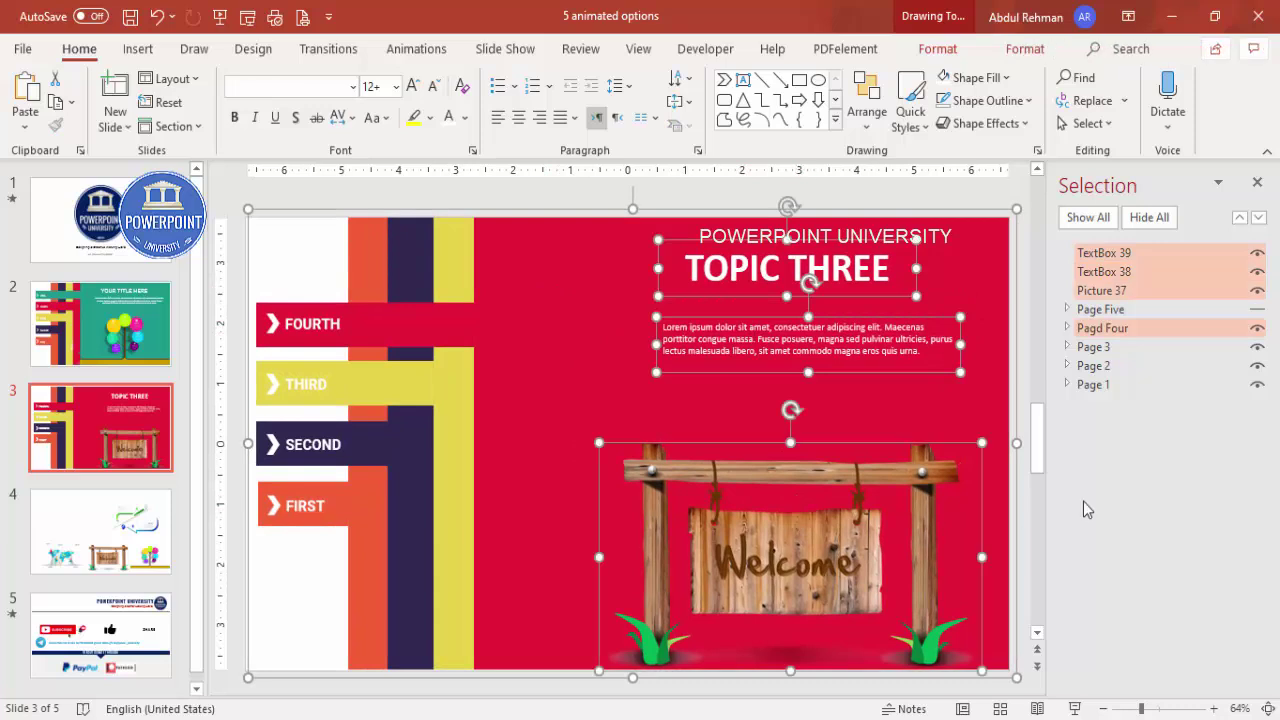
{"action": "key", "text": "ctrl+g"}
Step: Rename the group Page 4, layer it beneath Page Five, and make Page Five visible
{"action": "left_click", "coordinate": [1066, 253]}
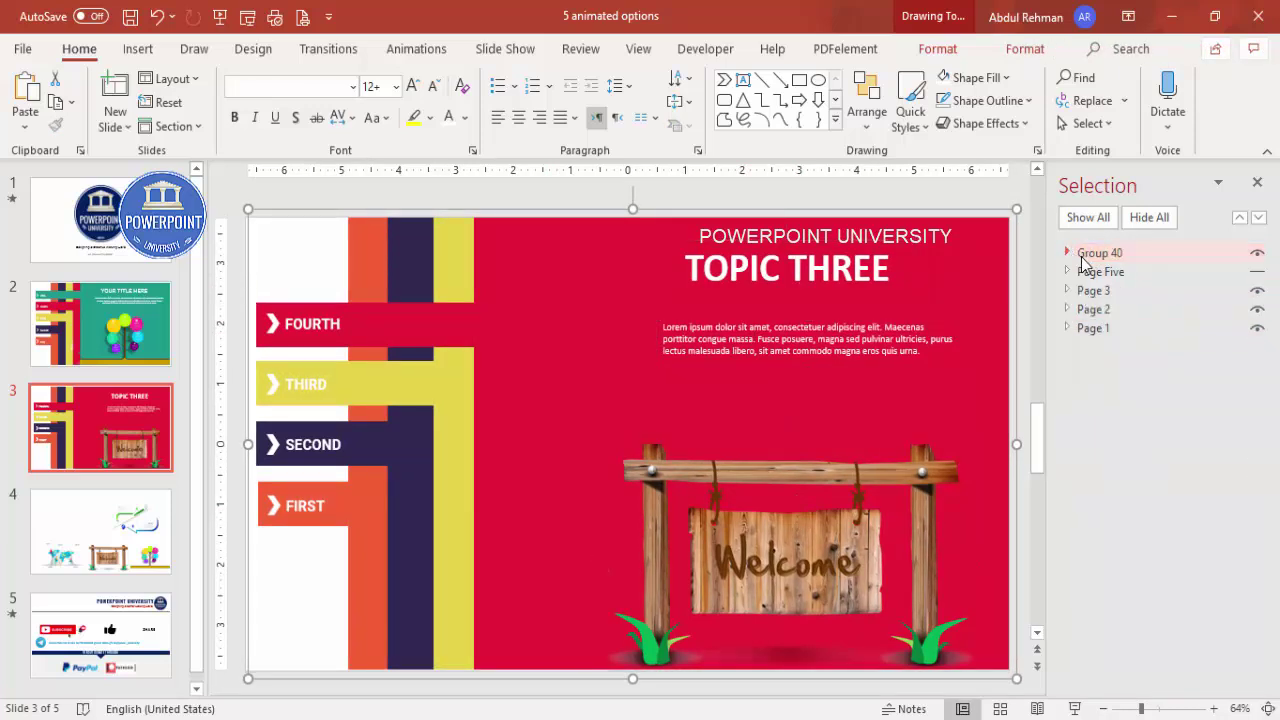
{"action": "double_click", "coordinate": [1112, 254]}
{"action": "type", "text": "Page 4"}
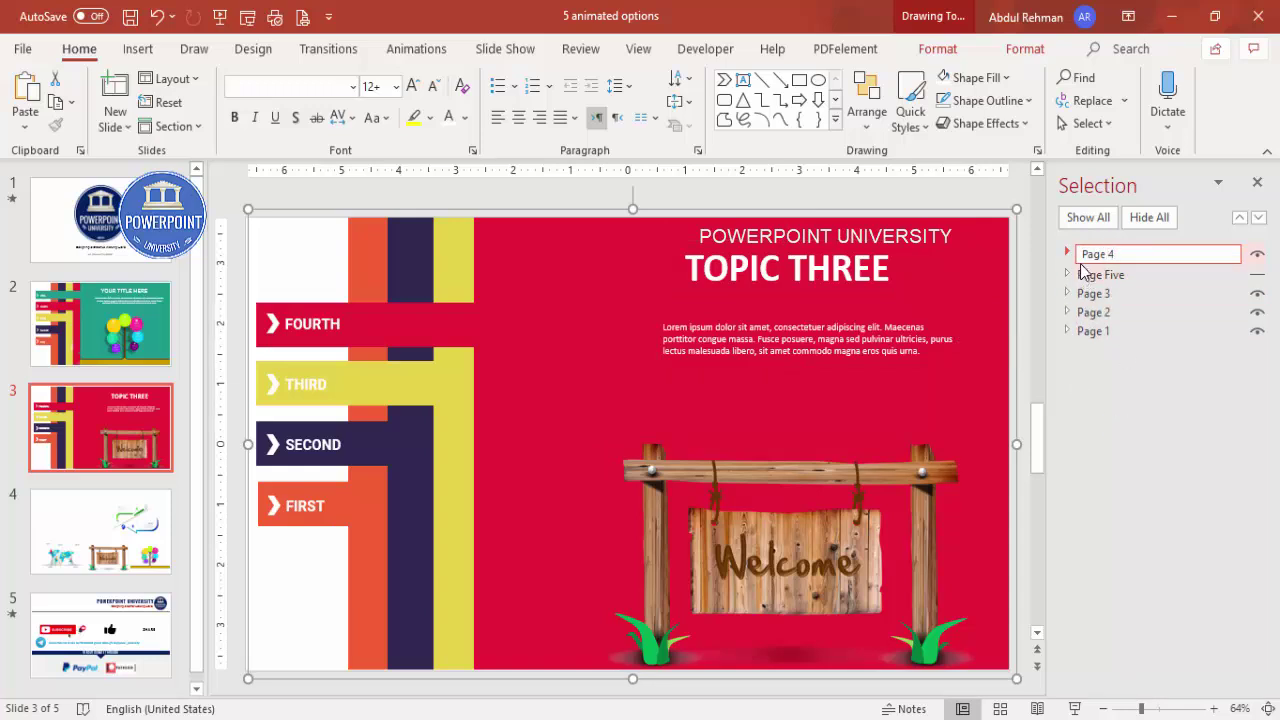
{"action": "key", "text": "Return"}
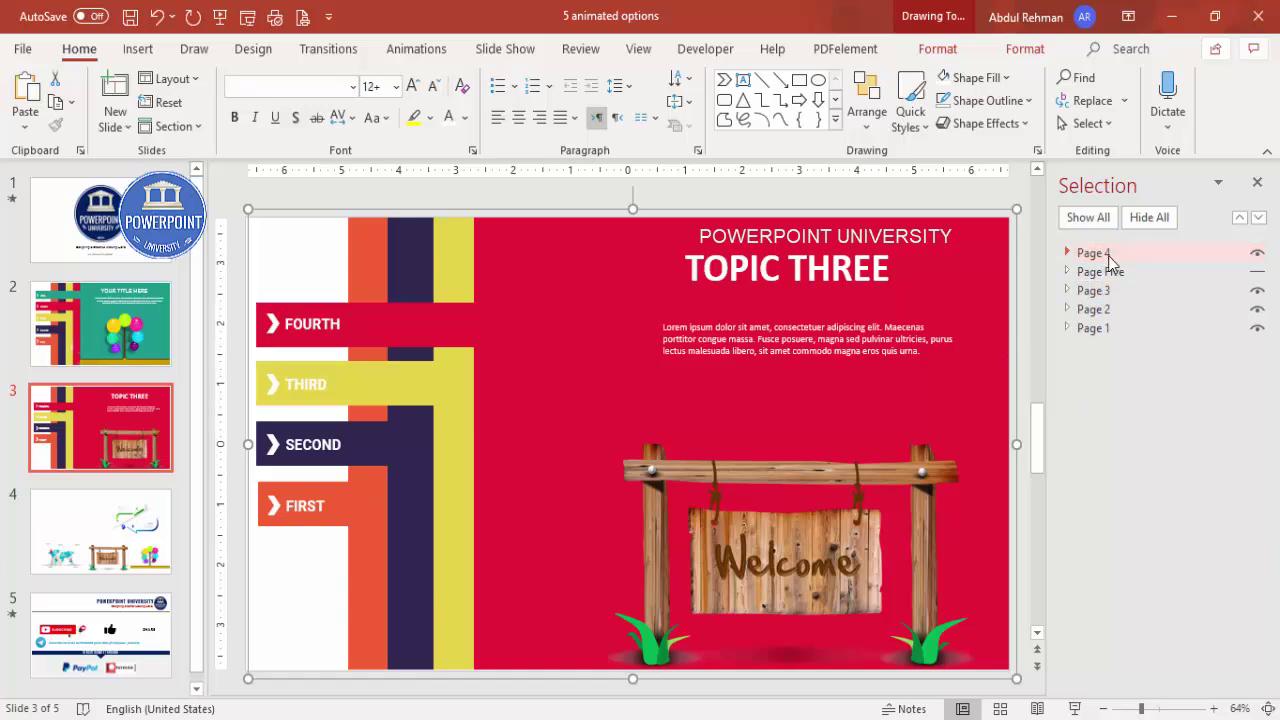
{"action": "left_click_drag", "start_coordinate": [1108, 254], "coordinate": [1106, 280]}
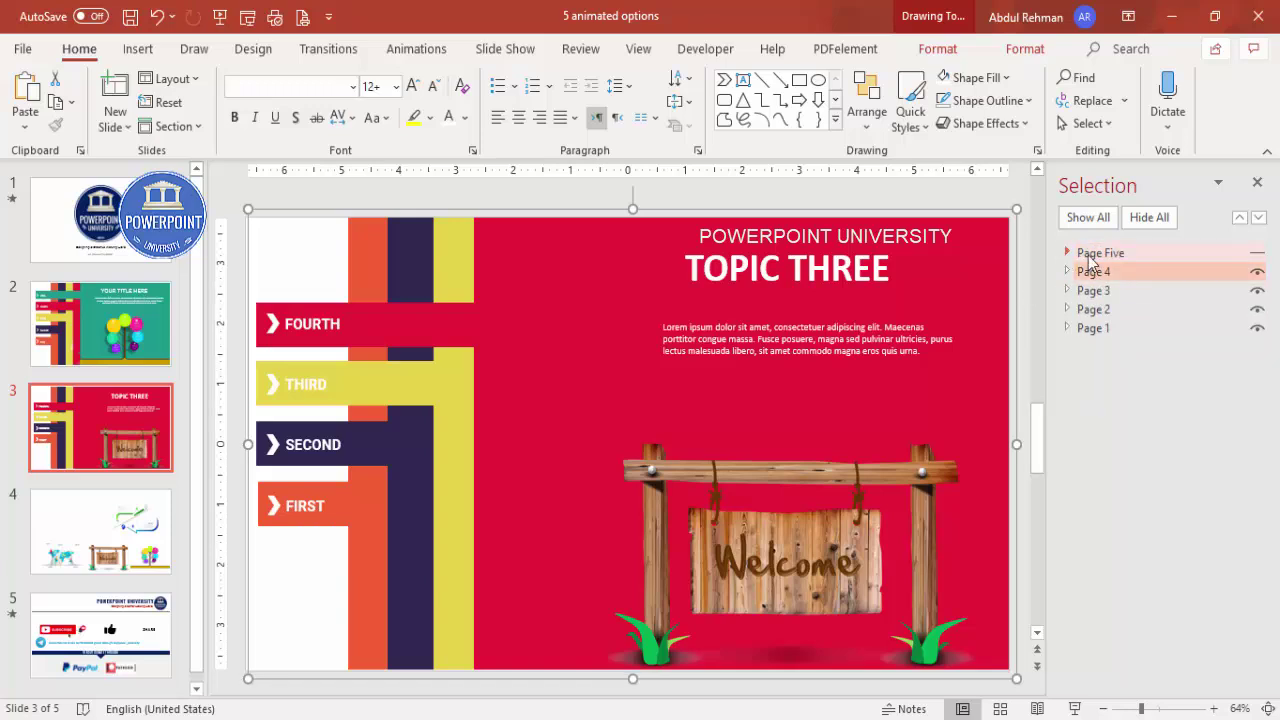
{"action": "left_click", "coordinate": [1258, 253]}
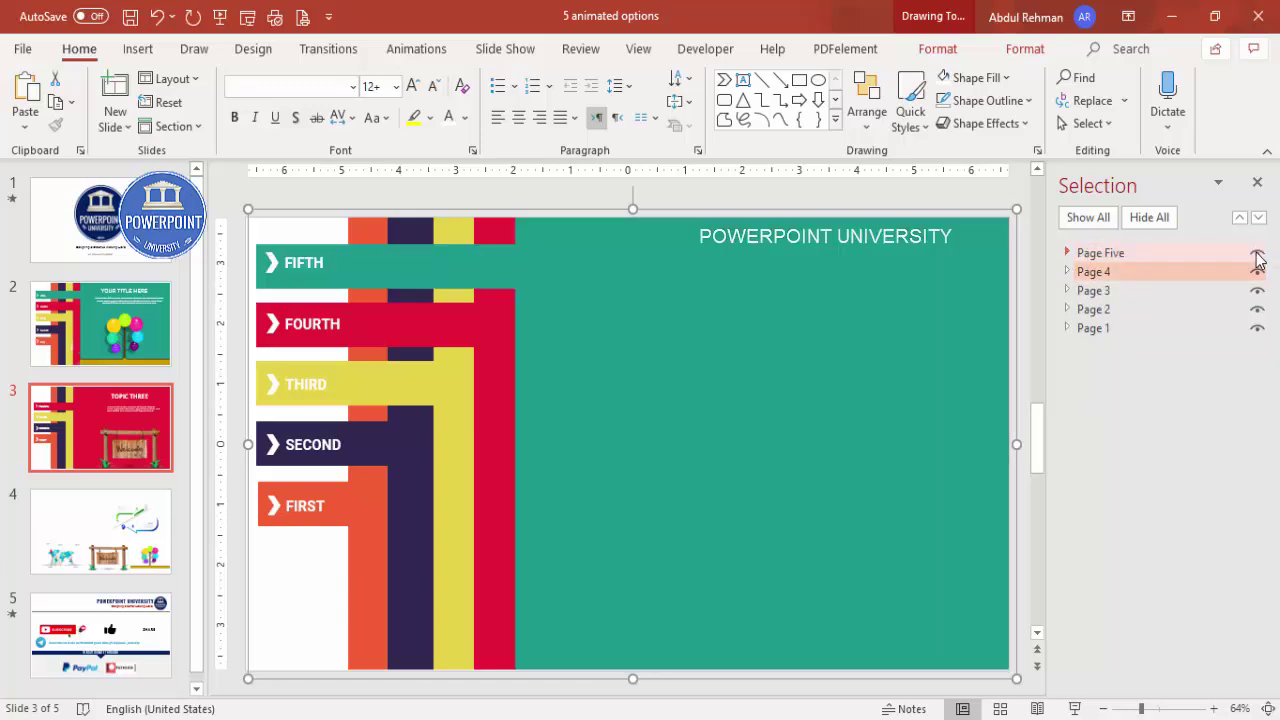
Step: Copy the tree infographic from slide 4 onto slide 3, enlarged in the panel's lower right
{"action": "left_click", "coordinate": [140, 545]}
{"action": "key", "text": "Tab"}
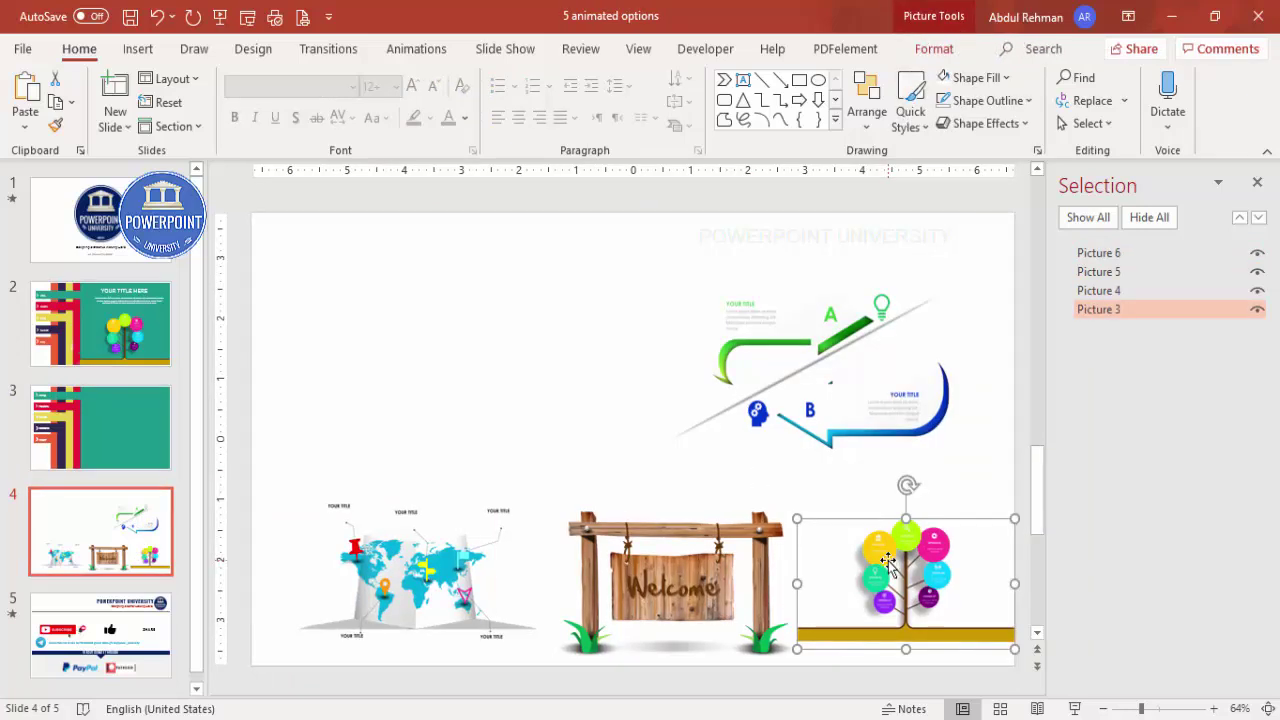
{"action": "left_click", "coordinate": [135, 380]}
{"action": "key", "text": "ctrl+v"}
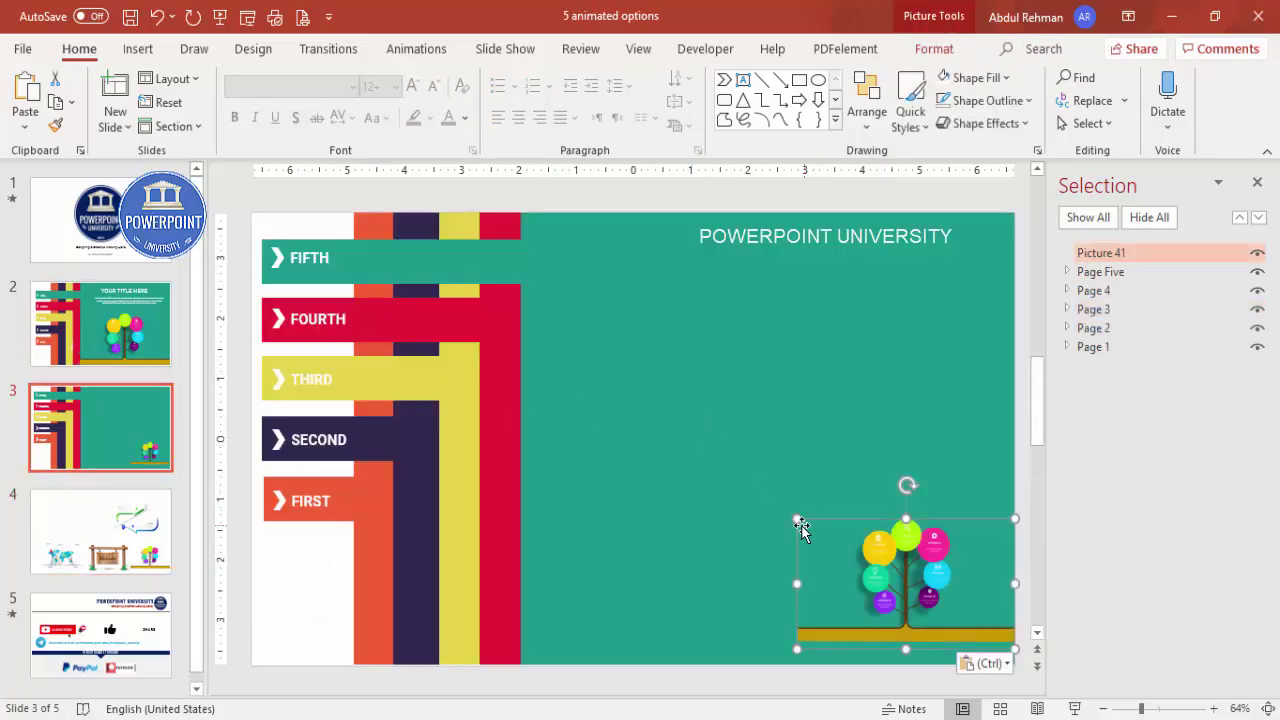
{"action": "left_click_drag", "start_coordinate": [797, 519], "coordinate": [537, 372]}
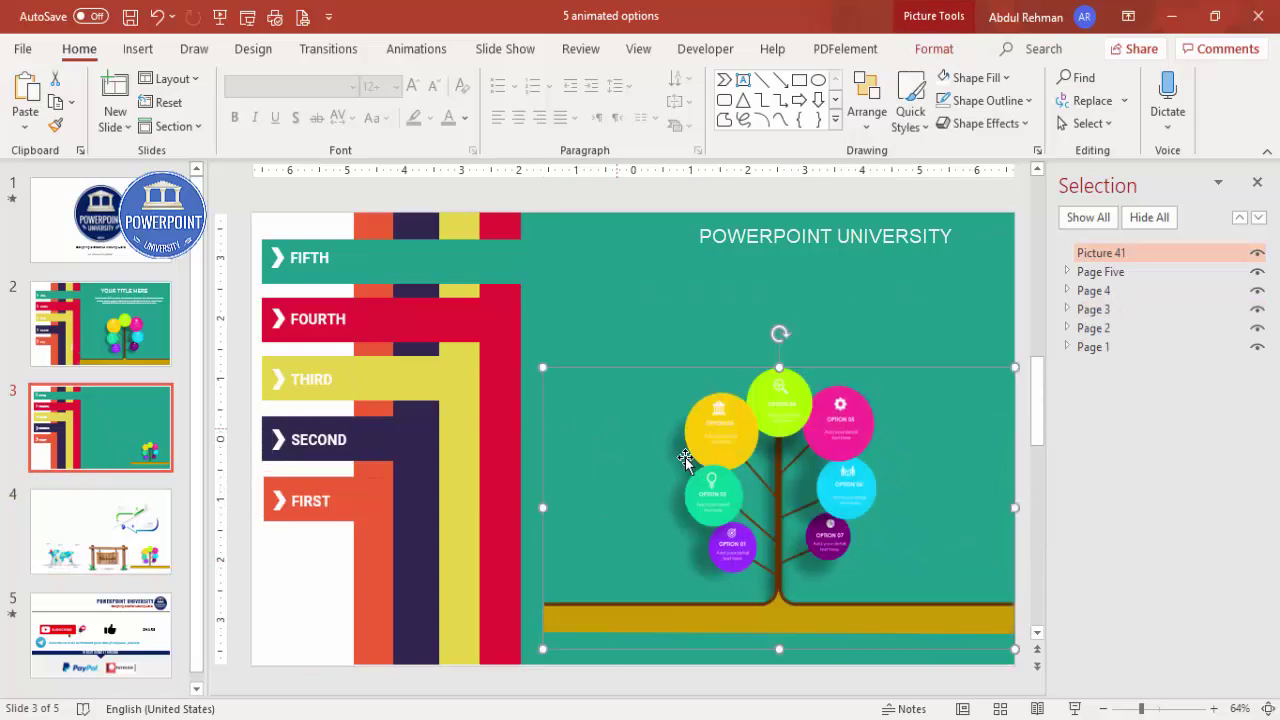
{"action": "left_click_drag", "start_coordinate": [755, 480], "coordinate": [780, 440]}
Step: Draw a new text box beneath the POWERPOINT UNIVERSITY header
{"action": "left_click", "coordinate": [138, 49]}
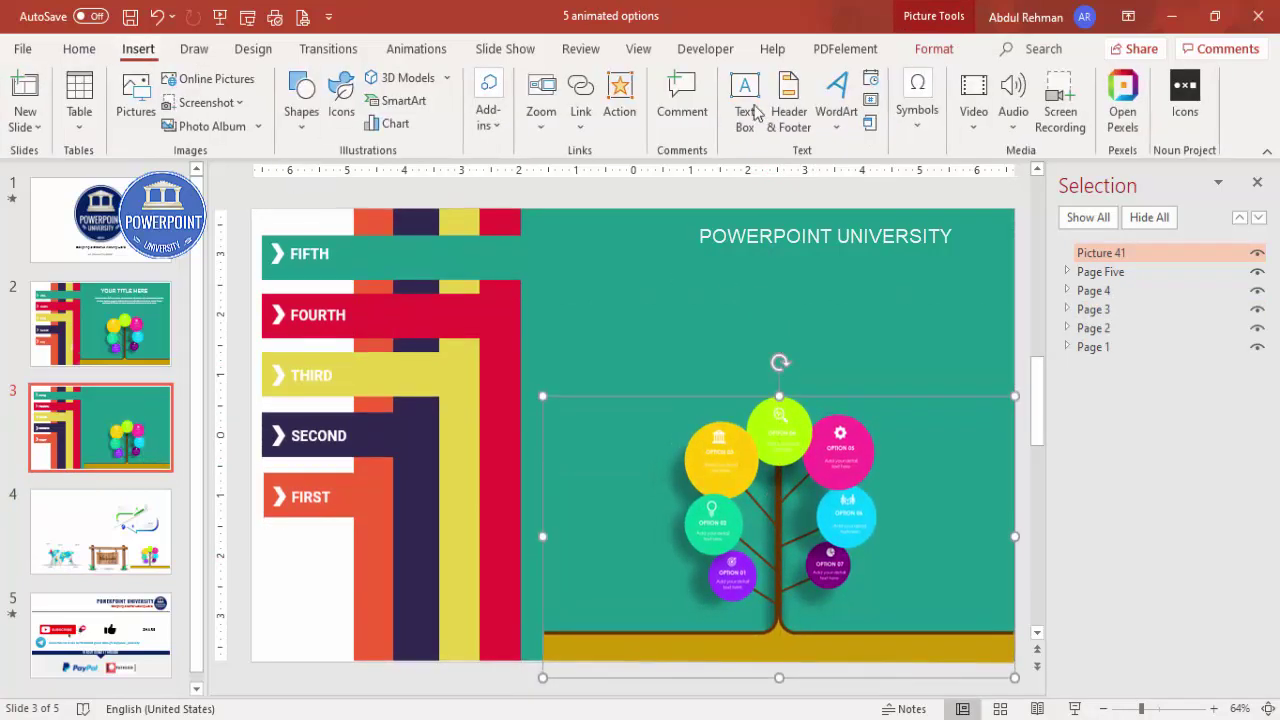
{"action": "left_click", "coordinate": [745, 100]}
{"action": "left_click_drag", "start_coordinate": [605, 246], "coordinate": [944, 272]}
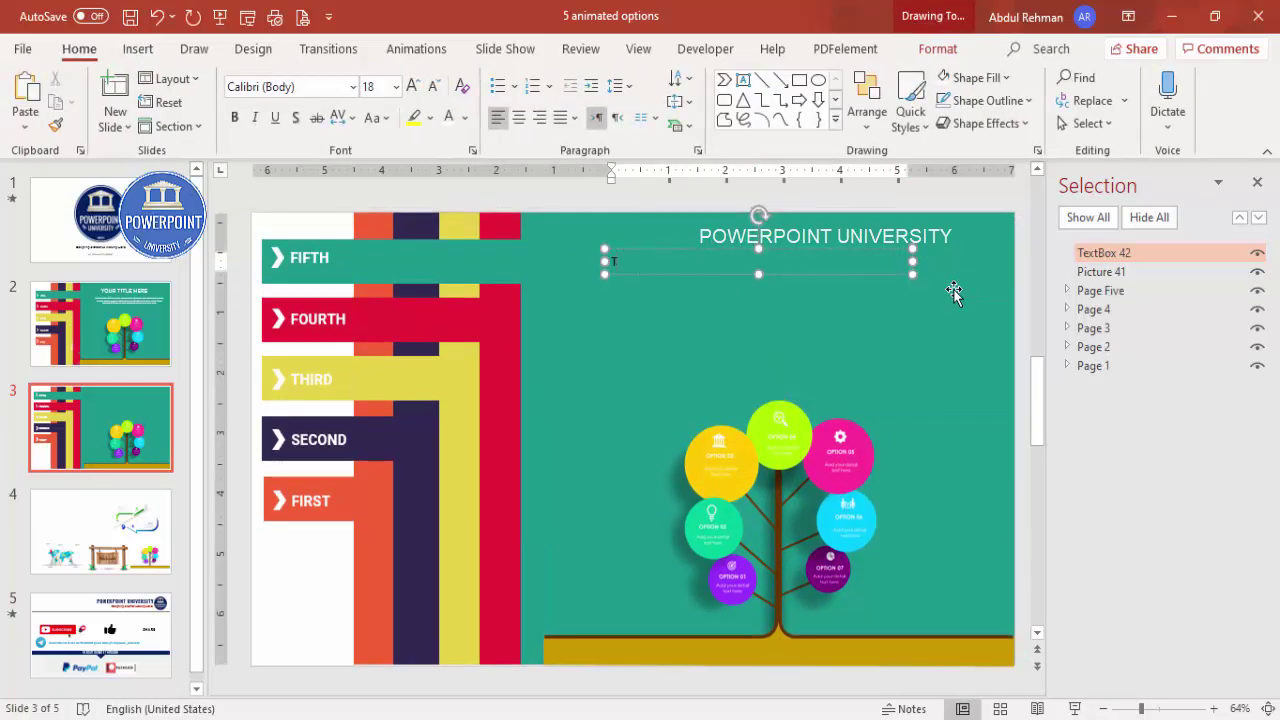
Step: Enter TOPIC FOUR as a centred, white, bold 40-pt heading just under the header
{"action": "type", "text": "TOPIC FOUR"}
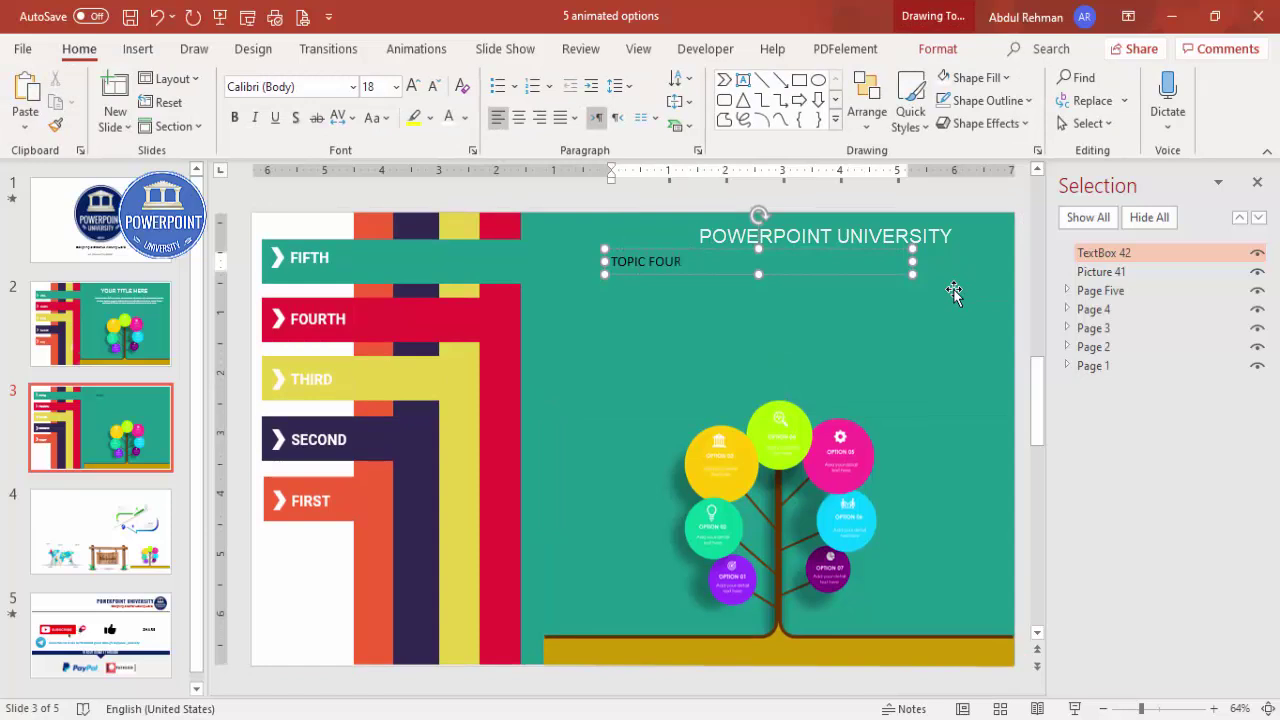
{"action": "left_click", "coordinate": [866, 256]}
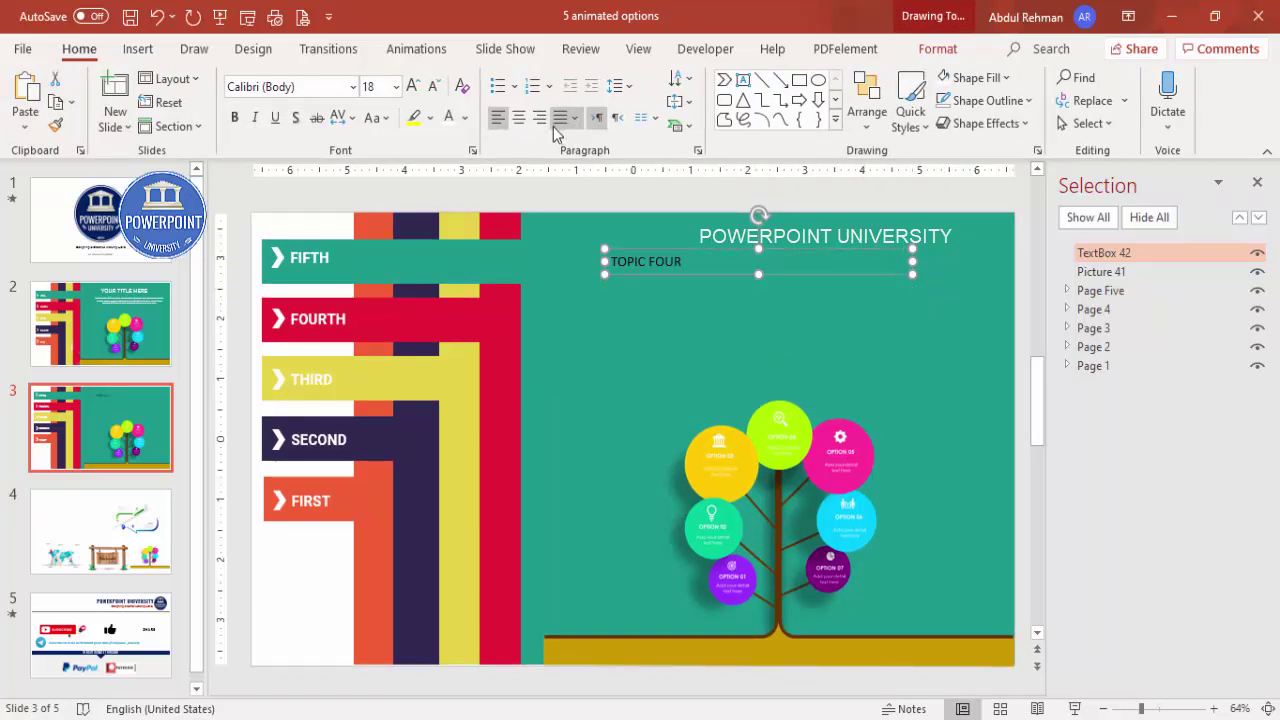
{"action": "left_click", "coordinate": [518, 117]}
{"action": "left_click", "coordinate": [450, 117]}
{"action": "left_click", "coordinate": [234, 117]}
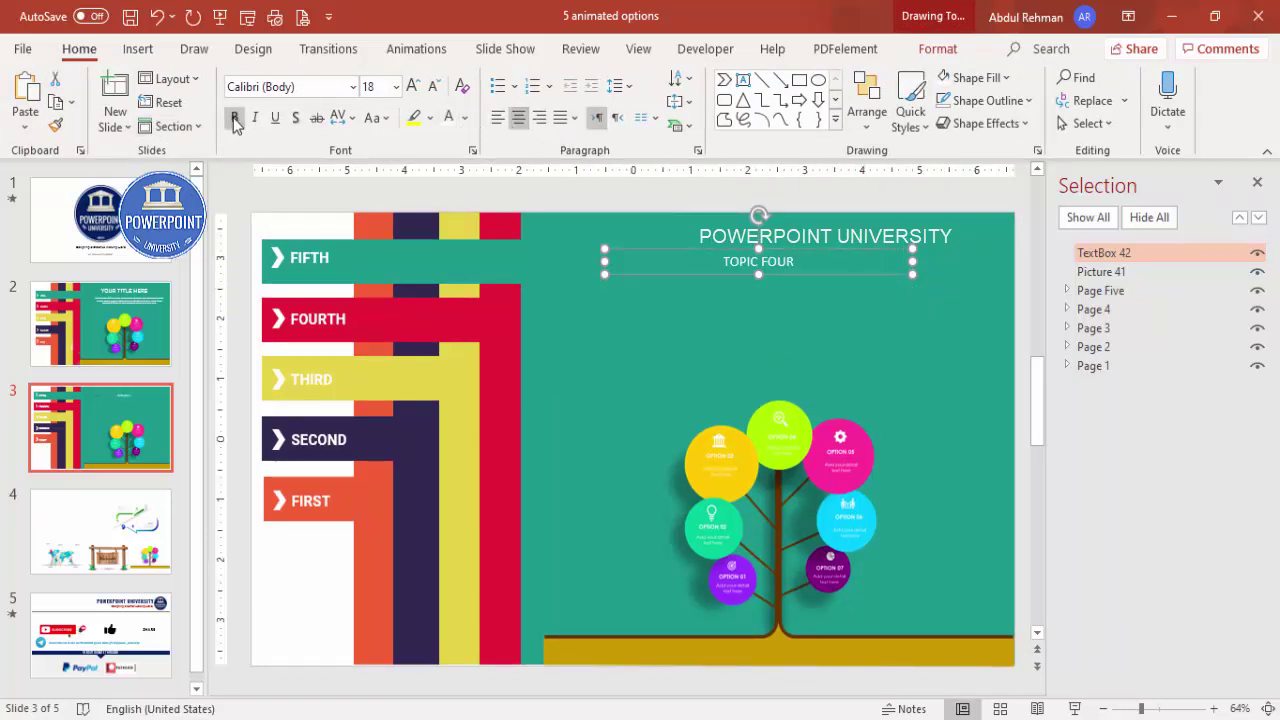
{"action": "left_click", "coordinate": [413, 86]}
{"action": "left_click", "coordinate": [413, 86]}
{"action": "left_click", "coordinate": [413, 86]}
{"action": "left_click", "coordinate": [413, 86]}
{"action": "left_click", "coordinate": [413, 86]}
{"action": "left_click", "coordinate": [413, 86]}
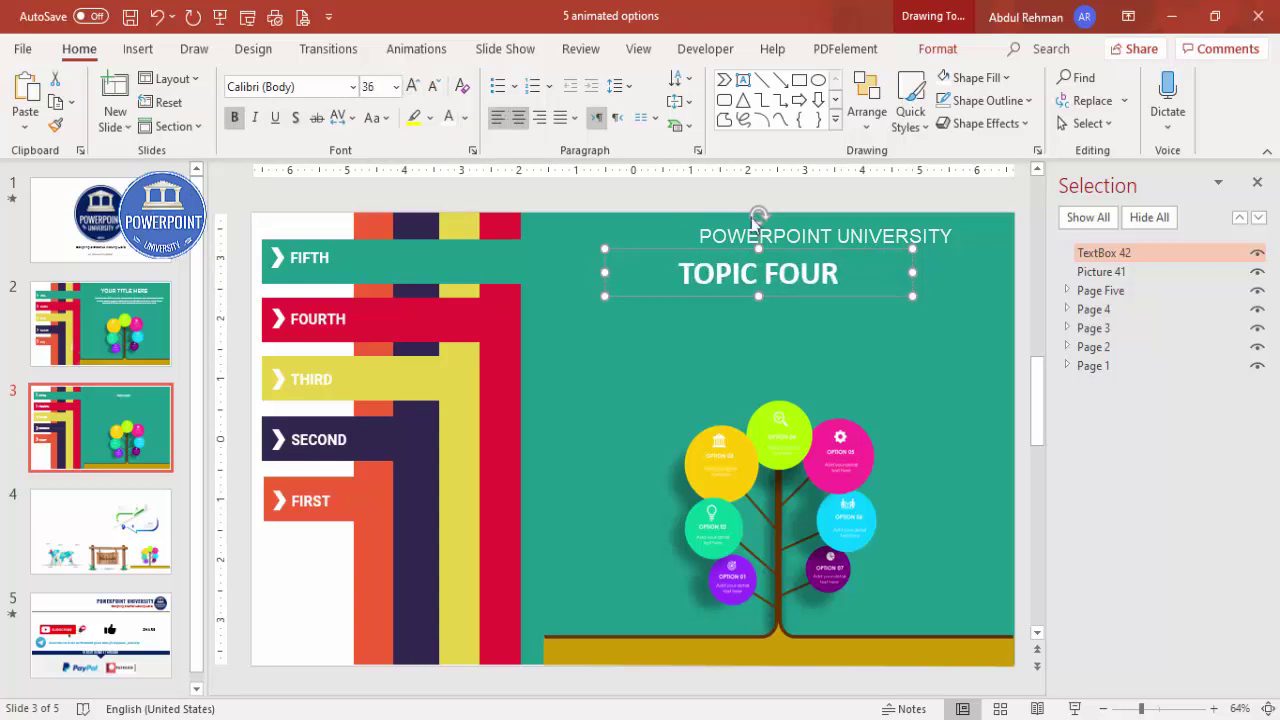
{"action": "left_click_drag", "start_coordinate": [863, 252], "coordinate": [874, 243]}
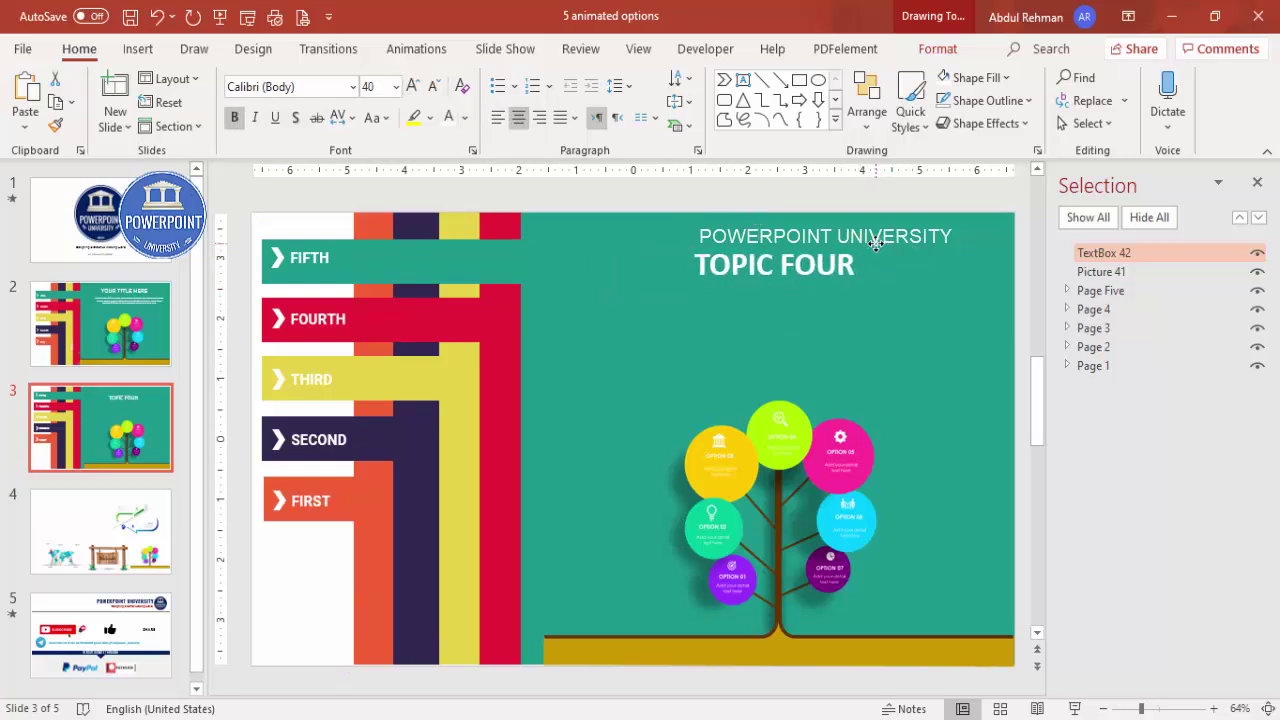
{"action": "left_click", "coordinate": [525, 262], "text": "shift"}
Step: Group the TOPIC FOUR title, tree picture and fifth panel, and name the group 'Page 5'
{"action": "left_click", "coordinate": [727, 470], "text": "shift"}
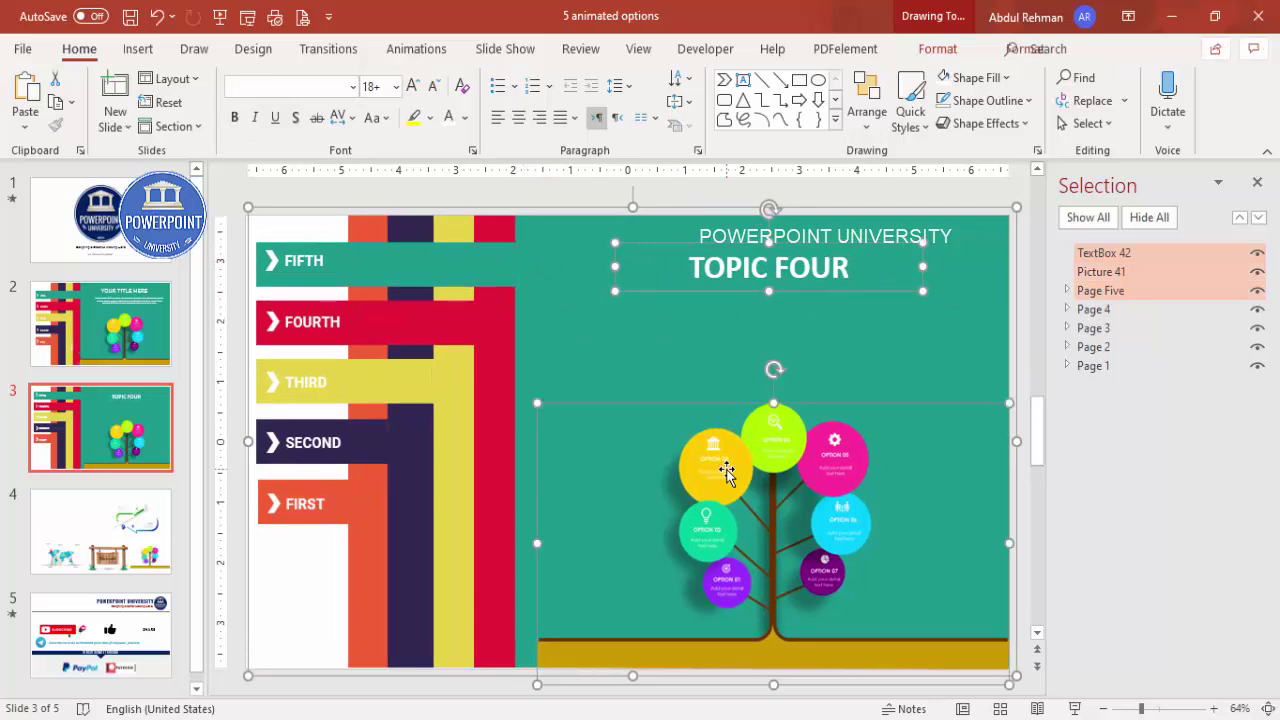
{"action": "key", "text": "ctrl+g"}
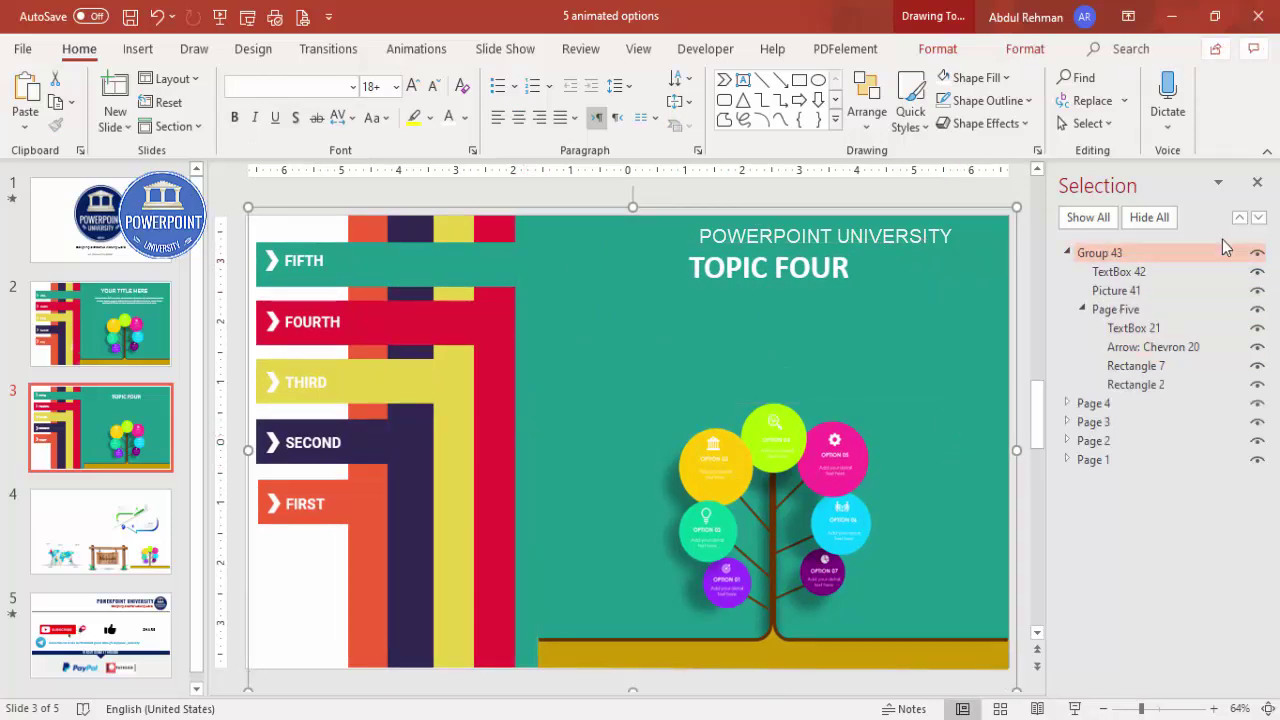
{"action": "left_click", "coordinate": [1067, 253]}
{"action": "left_click", "coordinate": [1159, 257]}
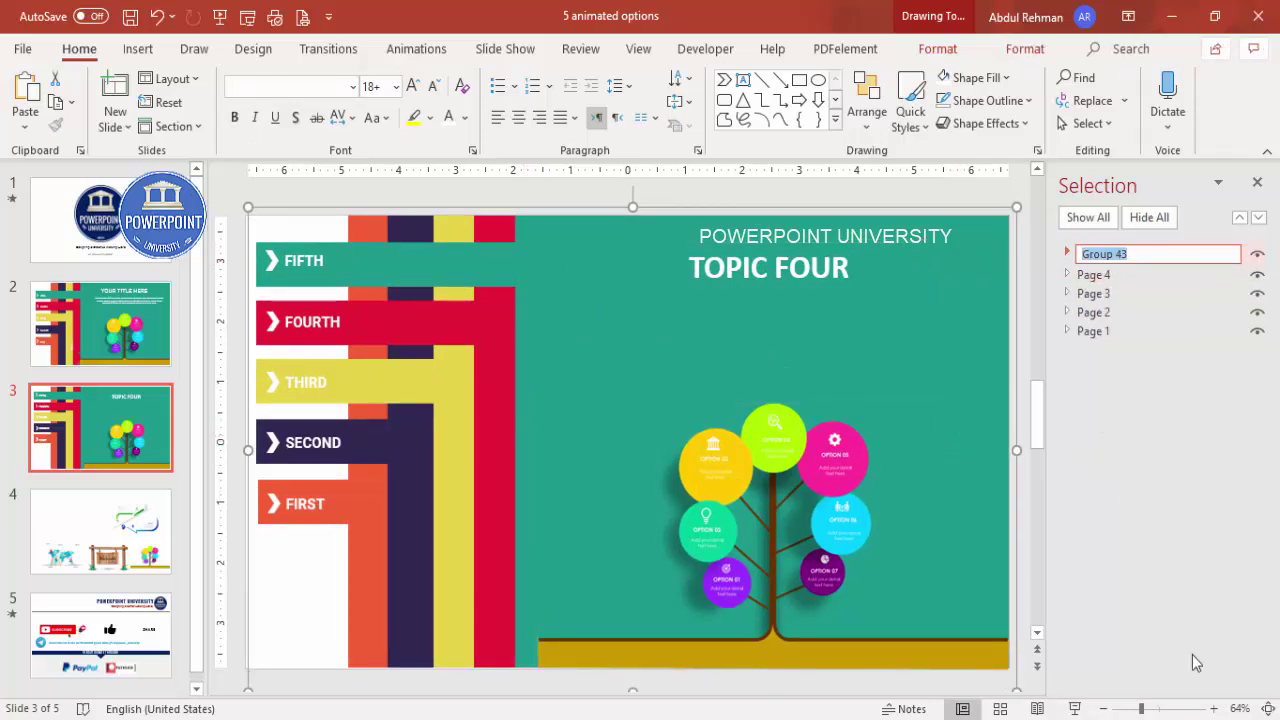
{"action": "type", "text": "T"}
{"action": "type", "text": "age 5"}
{"action": "left_click", "coordinate": [1106, 281]}
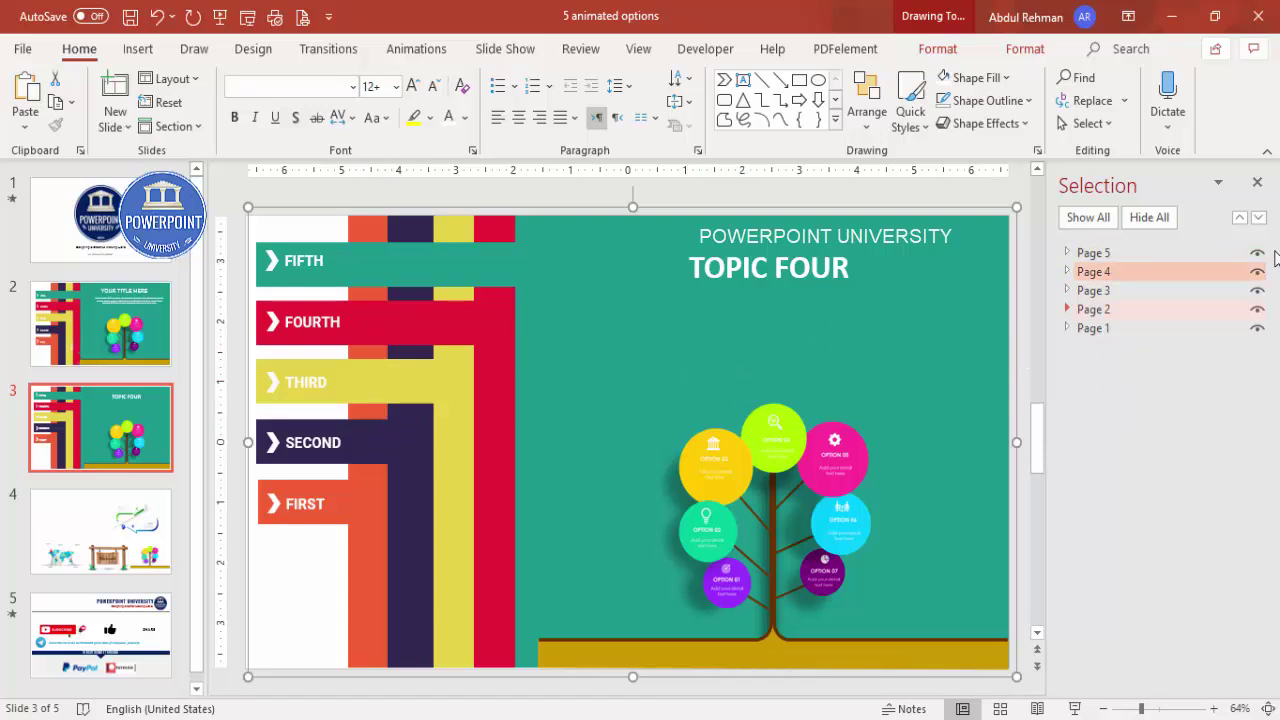
{"action": "left_click", "coordinate": [1110, 272]}
Step: Hide Page 5 and Page 4 to reveal TOPIC TWO, and select the word TWO in its title
{"action": "left_click", "coordinate": [1257, 255]}
{"action": "left_click", "coordinate": [1257, 272]}
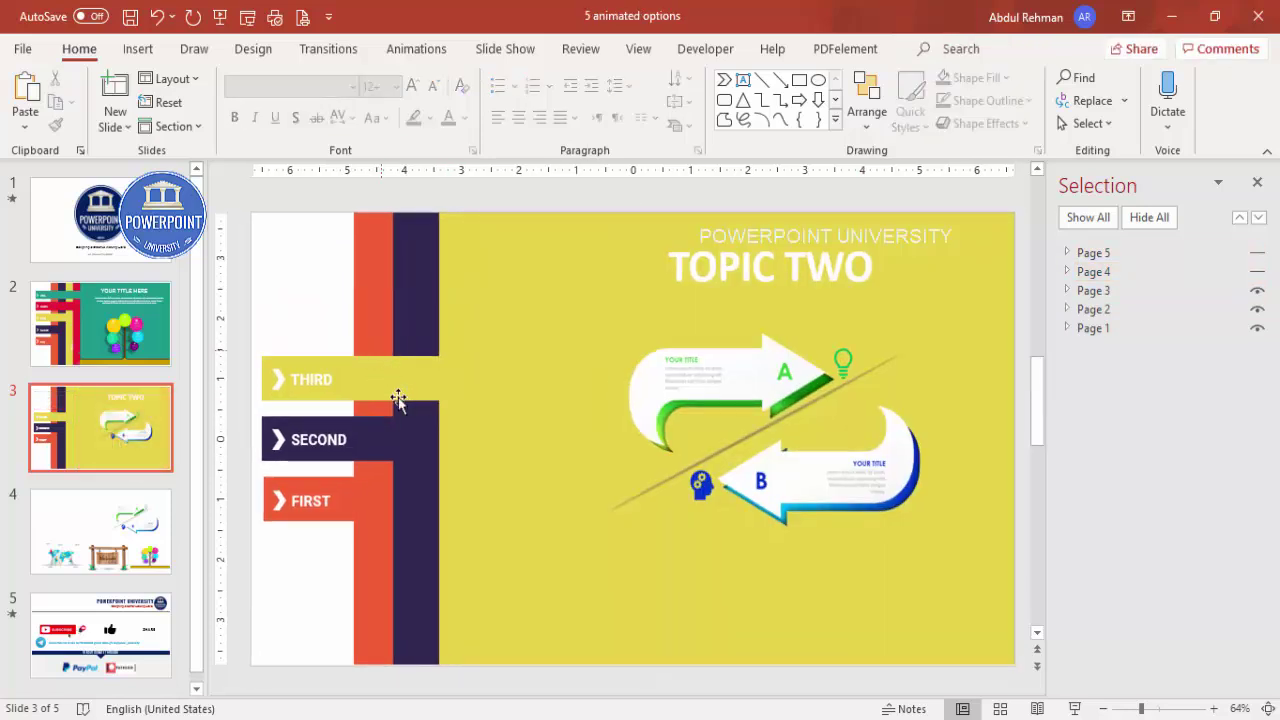
{"action": "left_click", "coordinate": [768, 268]}
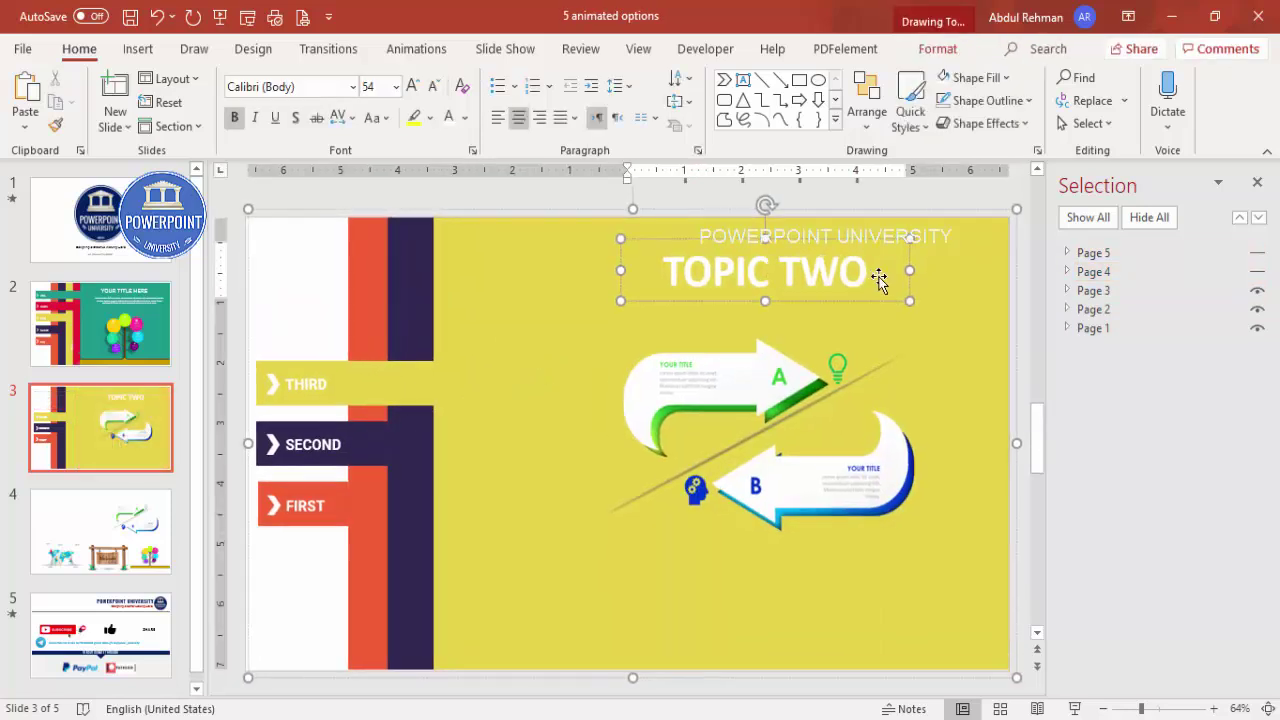
{"action": "left_click_drag", "start_coordinate": [865, 275], "coordinate": [778, 272]}
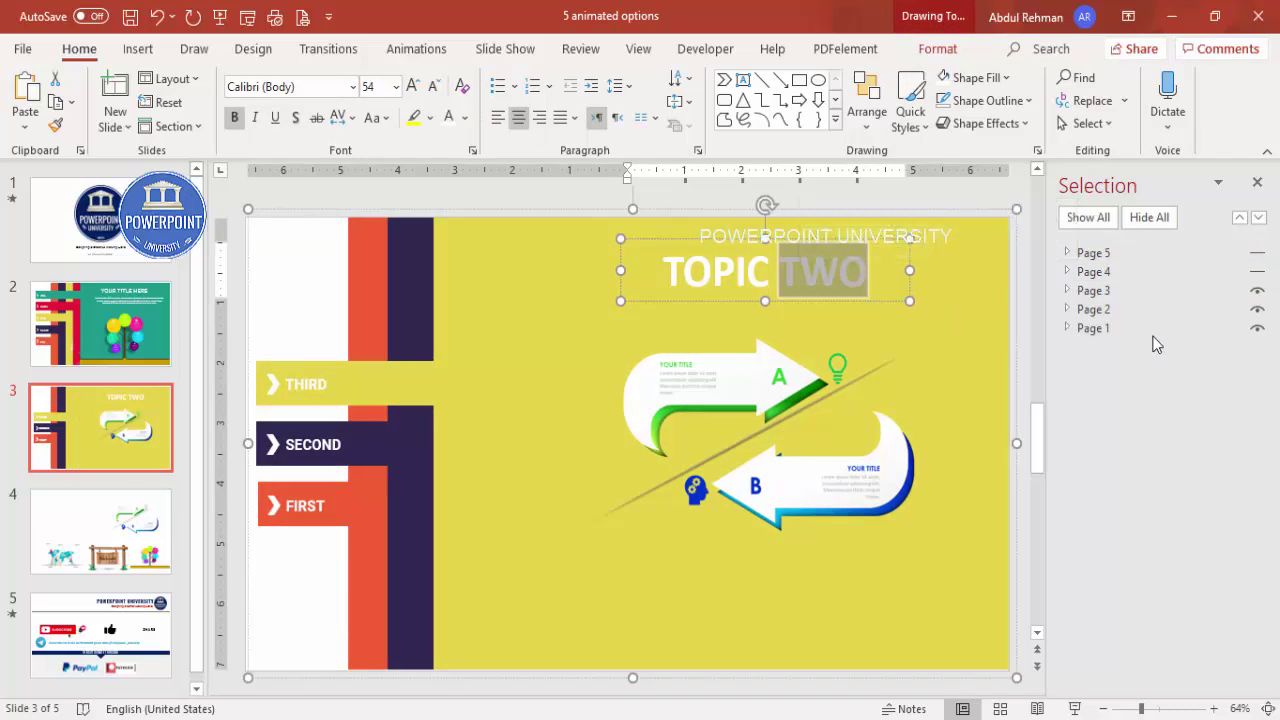
Step: Hide Page 5, 4, 3 and 2 so only the MY PROJECT panel shows, then edit its title
{"action": "left_click", "coordinate": [1257, 272]}
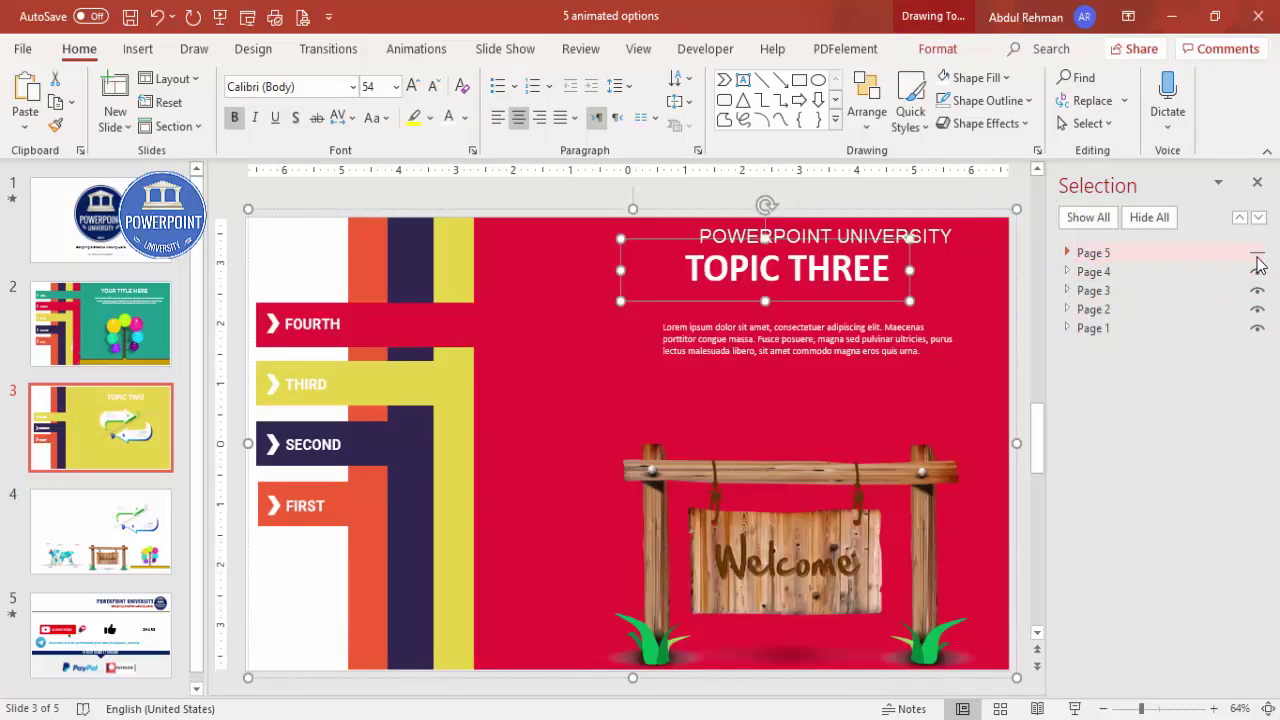
{"action": "left_click", "coordinate": [1257, 254]}
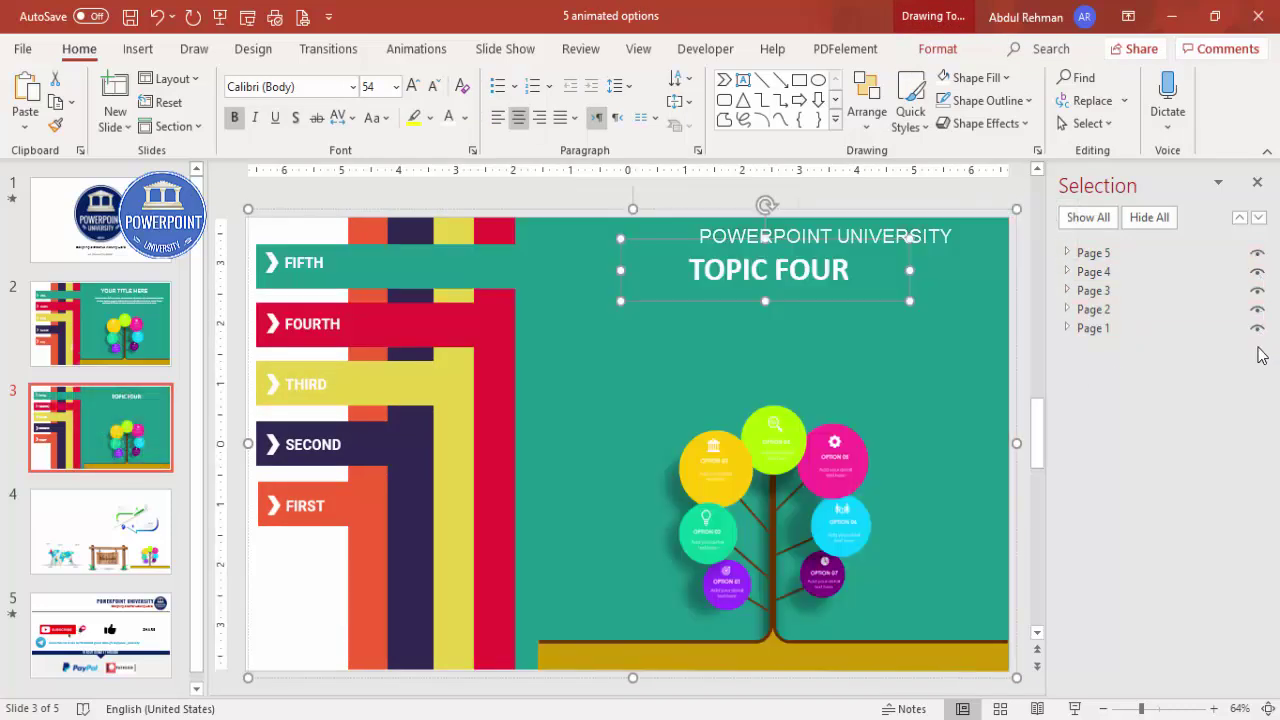
{"action": "left_click", "coordinate": [1257, 254]}
{"action": "left_click", "coordinate": [1257, 272]}
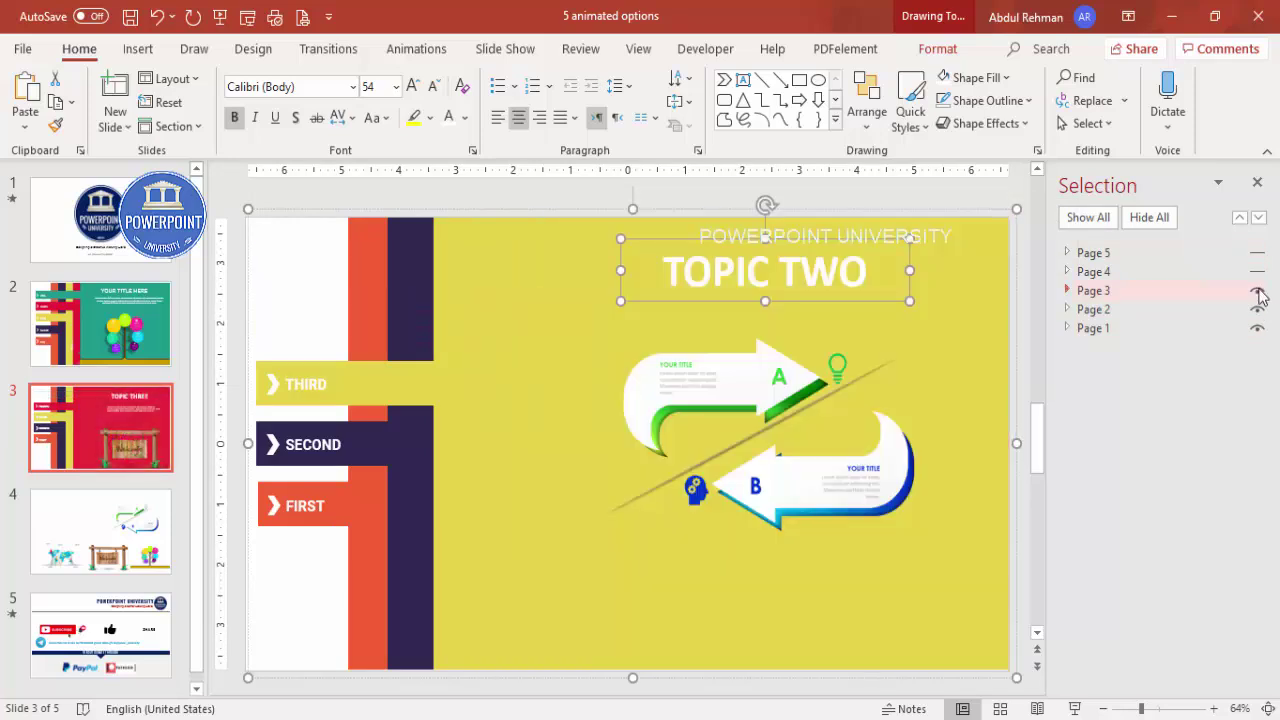
{"action": "left_click", "coordinate": [1257, 290]}
{"action": "left_click", "coordinate": [1257, 308]}
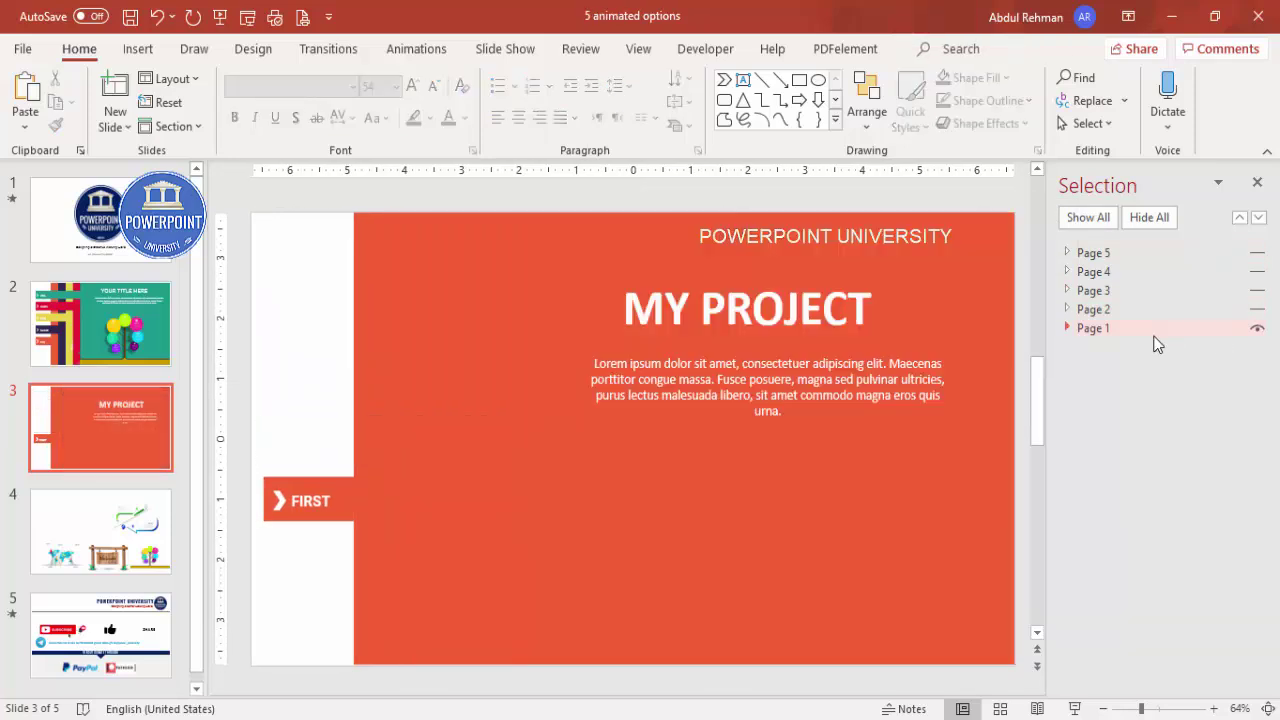
{"action": "left_click", "coordinate": [858, 306]}
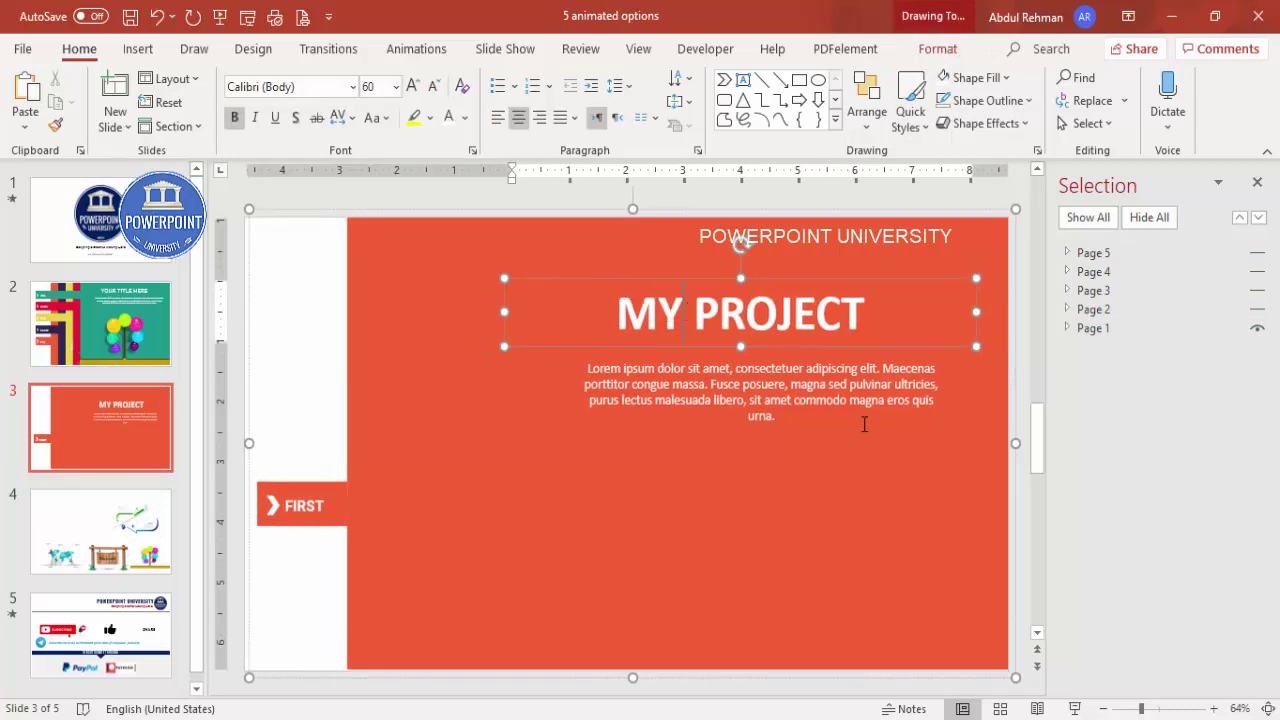
Step: Rework the heading to read MY SCIENCE PROJECT on three lines
{"action": "key", "text": "Return"}
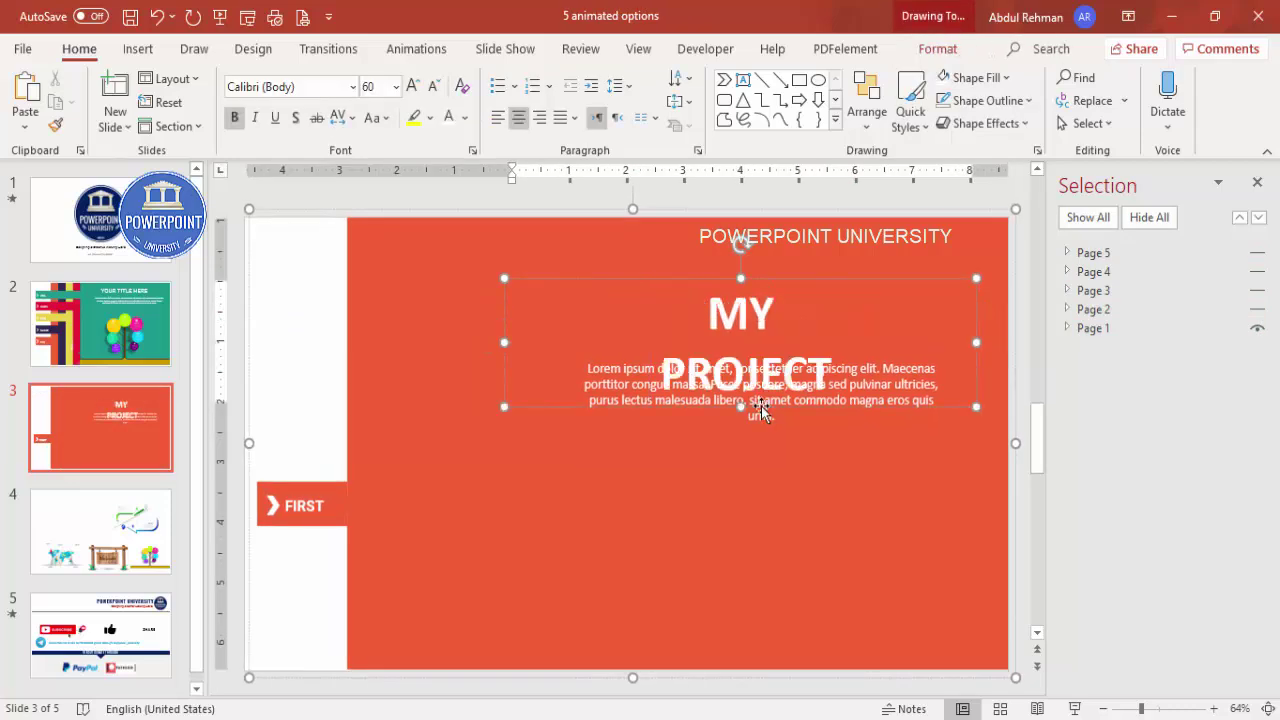
{"action": "key", "text": "Return"}
{"action": "type", "text": "SCIENCE"}
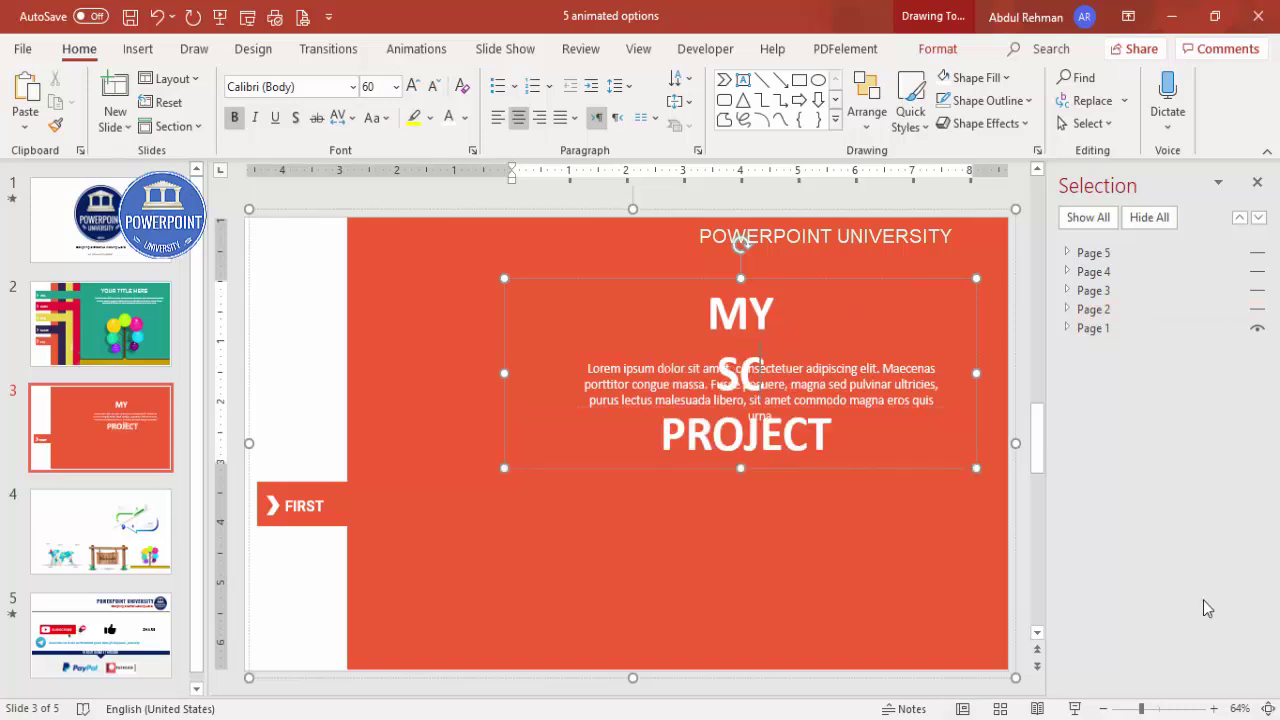
Step: Move the Lorem ipsum paragraph down beneath the MY SCIENCE PROJECT title
{"action": "left_click", "coordinate": [930, 376]}
{"action": "left_click_drag", "start_coordinate": [917, 357], "coordinate": [914, 489]}
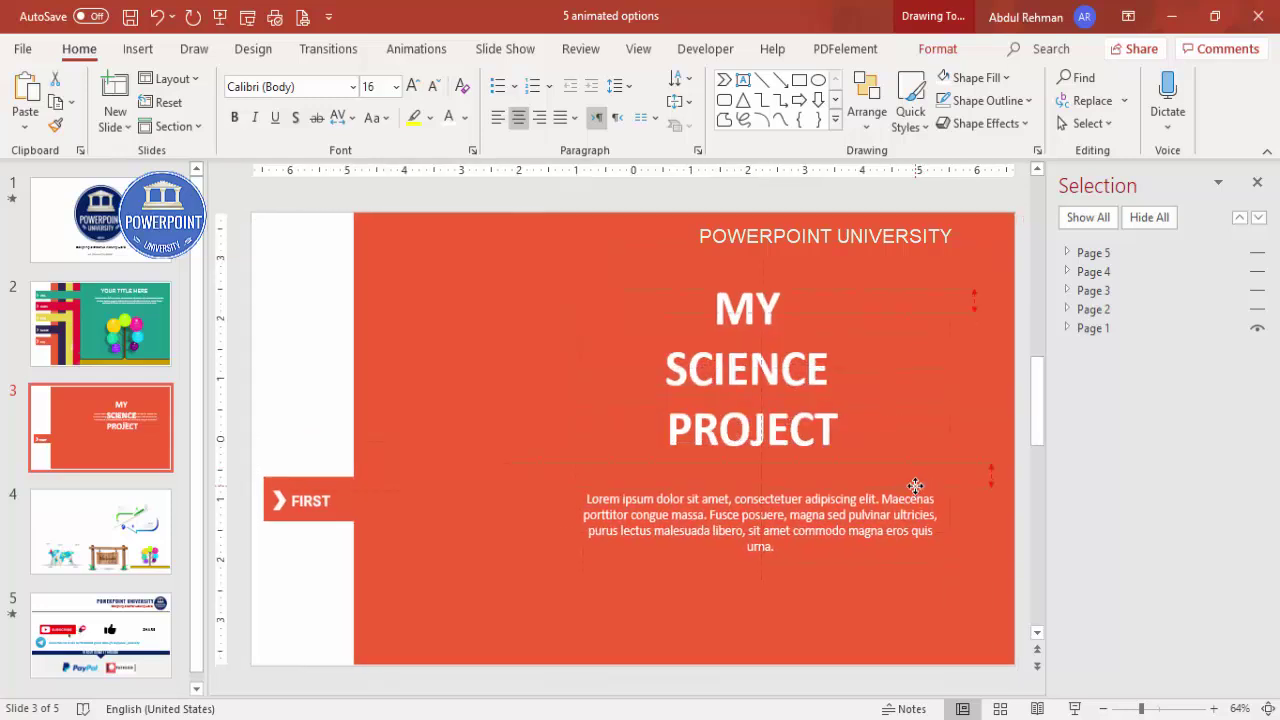
{"action": "left_click", "coordinate": [888, 329]}
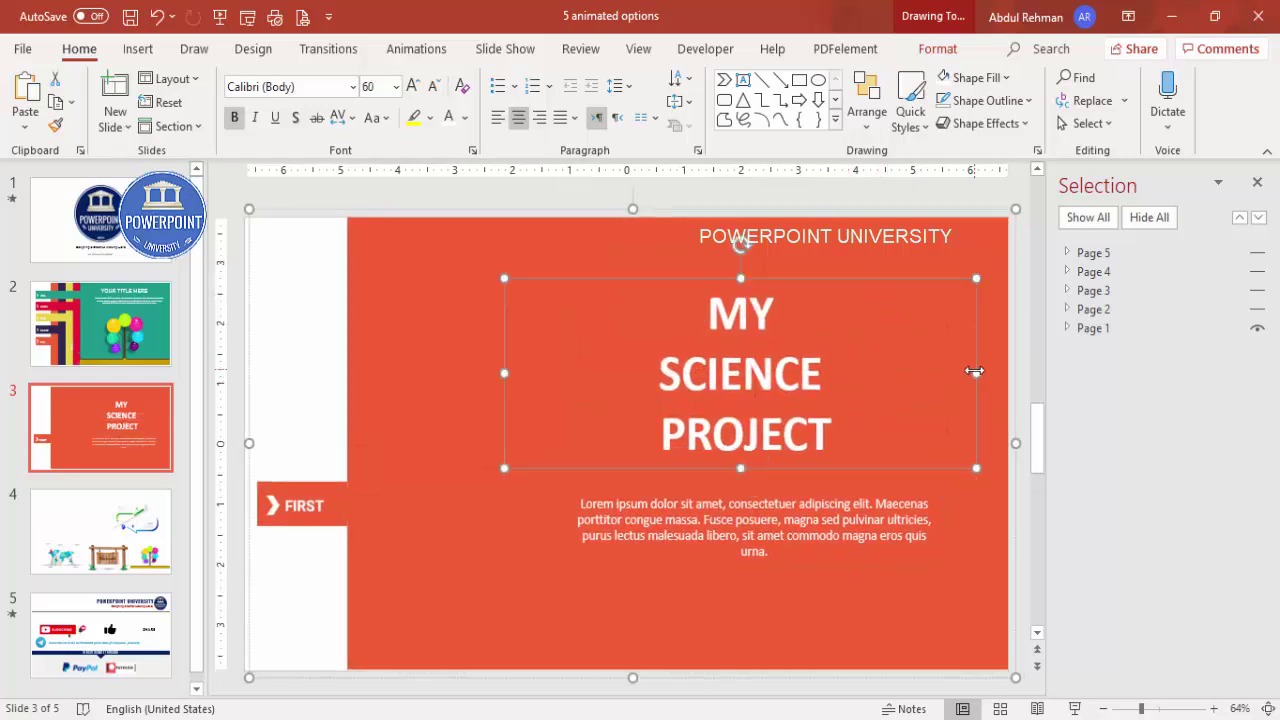
Step: Unhide the Page 2 to Page 5 groups, deselect, and close the Selection Pane
{"action": "left_click", "coordinate": [1257, 309]}
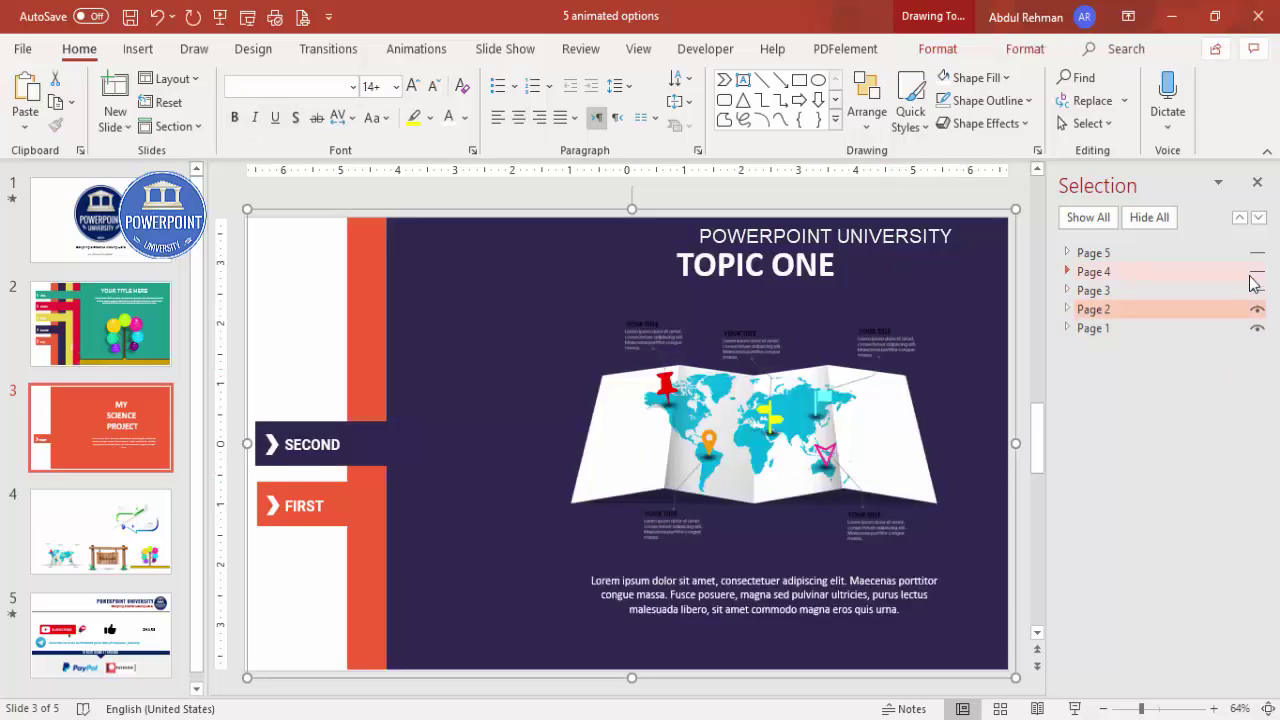
{"action": "left_click", "coordinate": [1257, 290]}
{"action": "left_click", "coordinate": [1257, 271]}
{"action": "left_click", "coordinate": [1257, 256]}
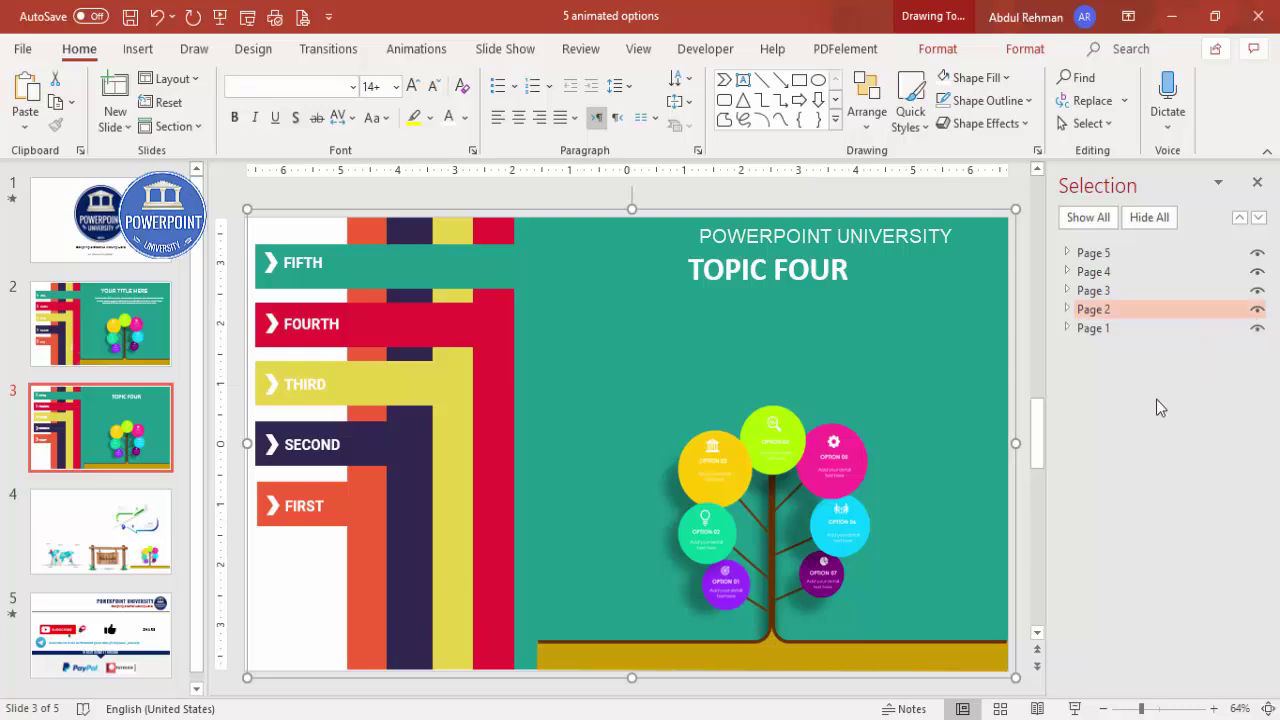
{"action": "left_click", "coordinate": [533, 206]}
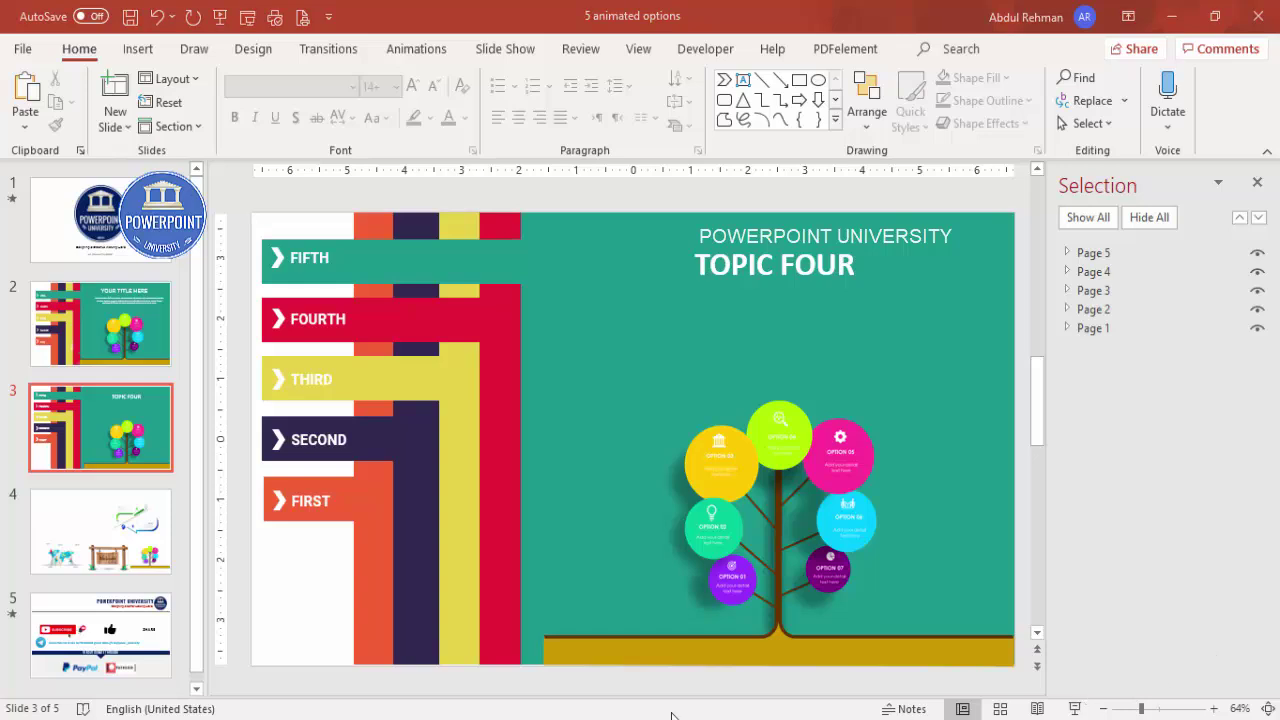
{"action": "left_click", "coordinate": [1257, 185]}
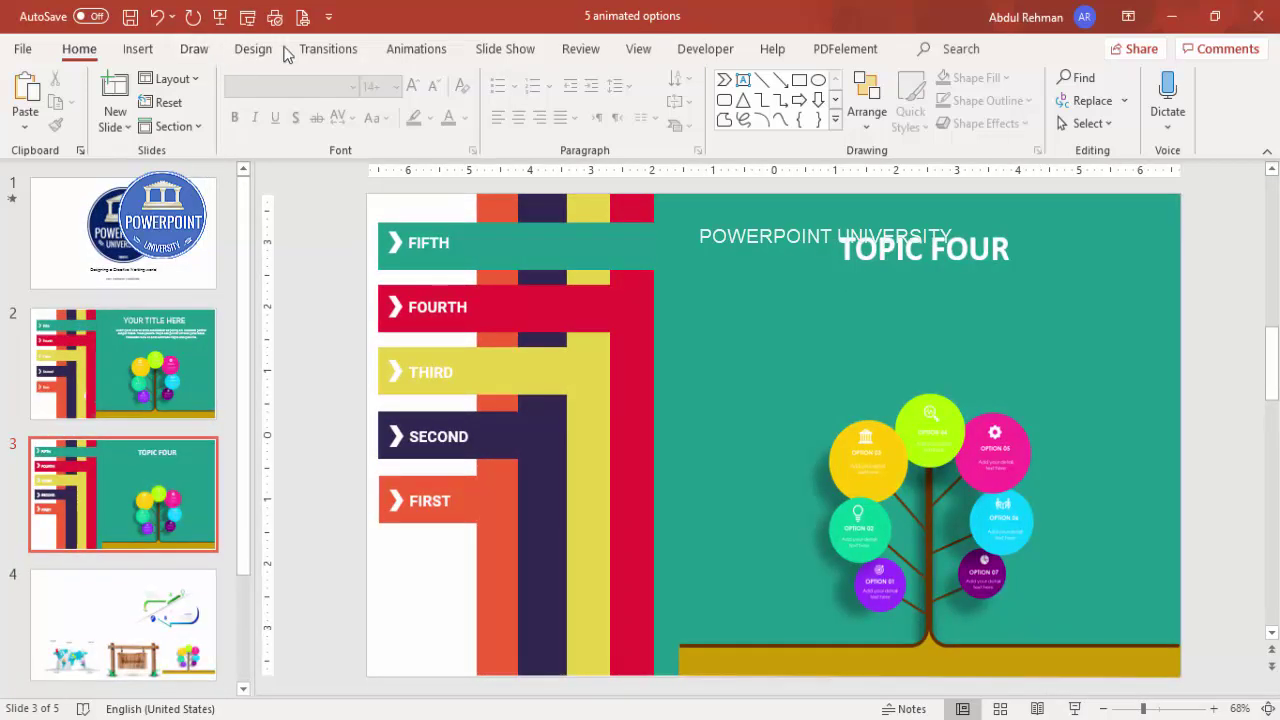
Step: Open the Animation Pane for slide 3 and zoom the slide view out
{"action": "left_click", "coordinate": [416, 48]}
{"action": "left_click", "coordinate": [918, 79]}
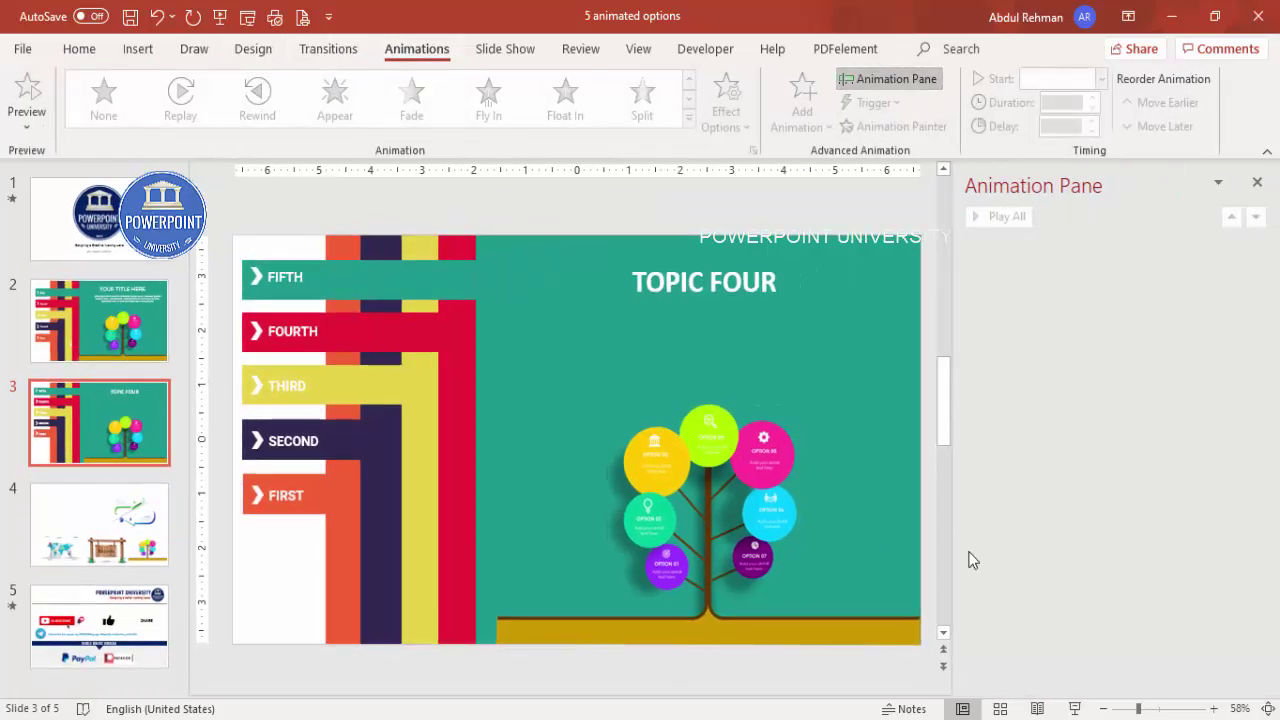
{"action": "left_click", "coordinate": [1104, 709]}
{"action": "left_click", "coordinate": [1104, 709]}
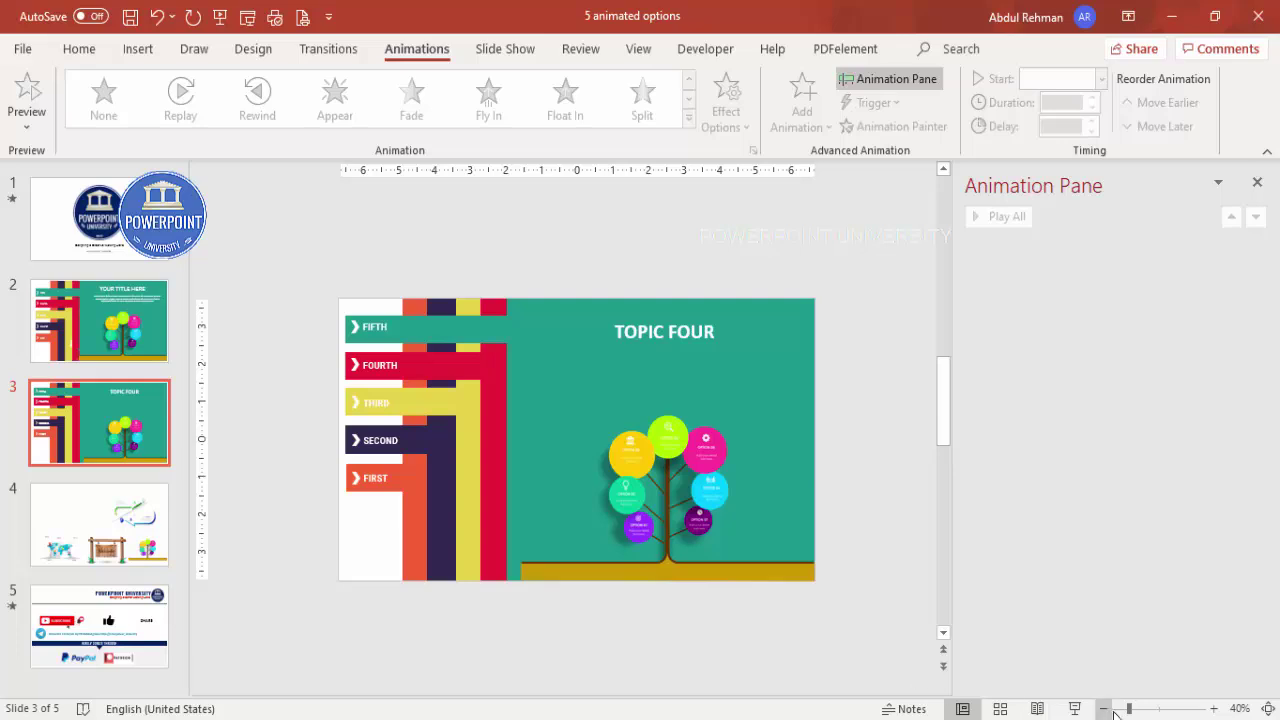
{"action": "scroll", "coordinate": [477, 435], "scroll_direction": "down", "scroll_amount": 1}
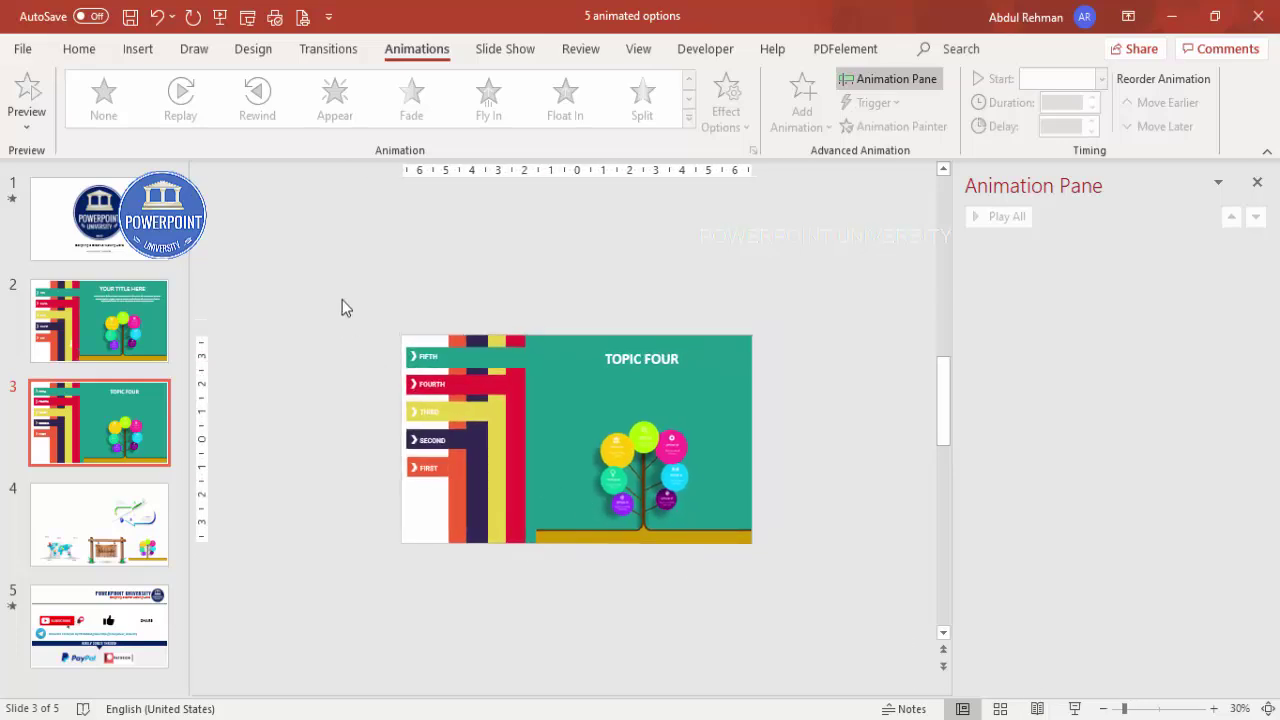
Step: Nudge the stacked panel group left until it sits entirely off the slide's left edge
{"action": "left_click", "coordinate": [451, 368]}
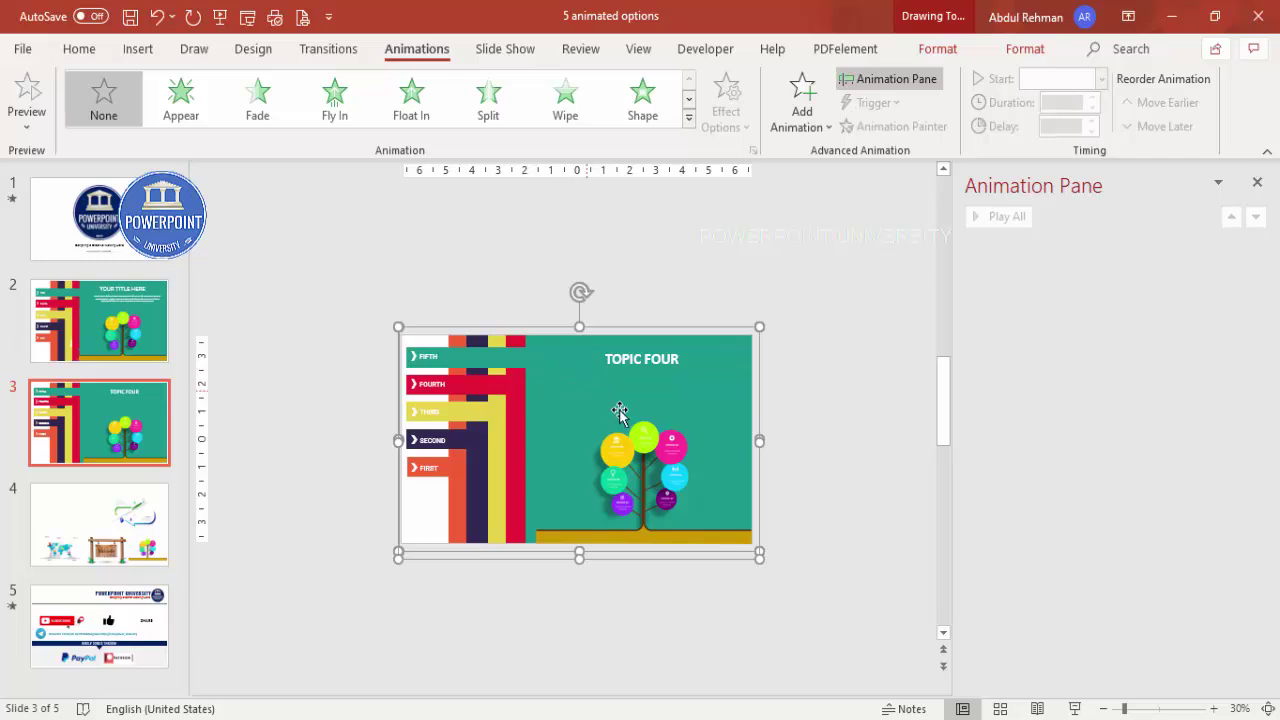
{"action": "key", "text": "Left"}
{"action": "key", "text": "Left"}
{"action": "key", "text": "Left"}
{"action": "key", "text": "Left"}
{"action": "key", "text": "Left"}
{"action": "key", "text": "Left"}
{"action": "key", "text": "Left"}
{"action": "key", "text": "Left"}
{"action": "key", "text": "Left"}
{"action": "key", "text": "Left"}
{"action": "key", "text": "Left"}
{"action": "key", "text": "Left"}
{"action": "key", "text": "Left"}
{"action": "key", "text": "Left"}
{"action": "key", "text": "Left"}
{"action": "key", "text": "Left"}
{"action": "key", "text": "Left"}
{"action": "key", "text": "Left"}
{"action": "key", "text": "Left"}
{"action": "key", "text": "Left"}
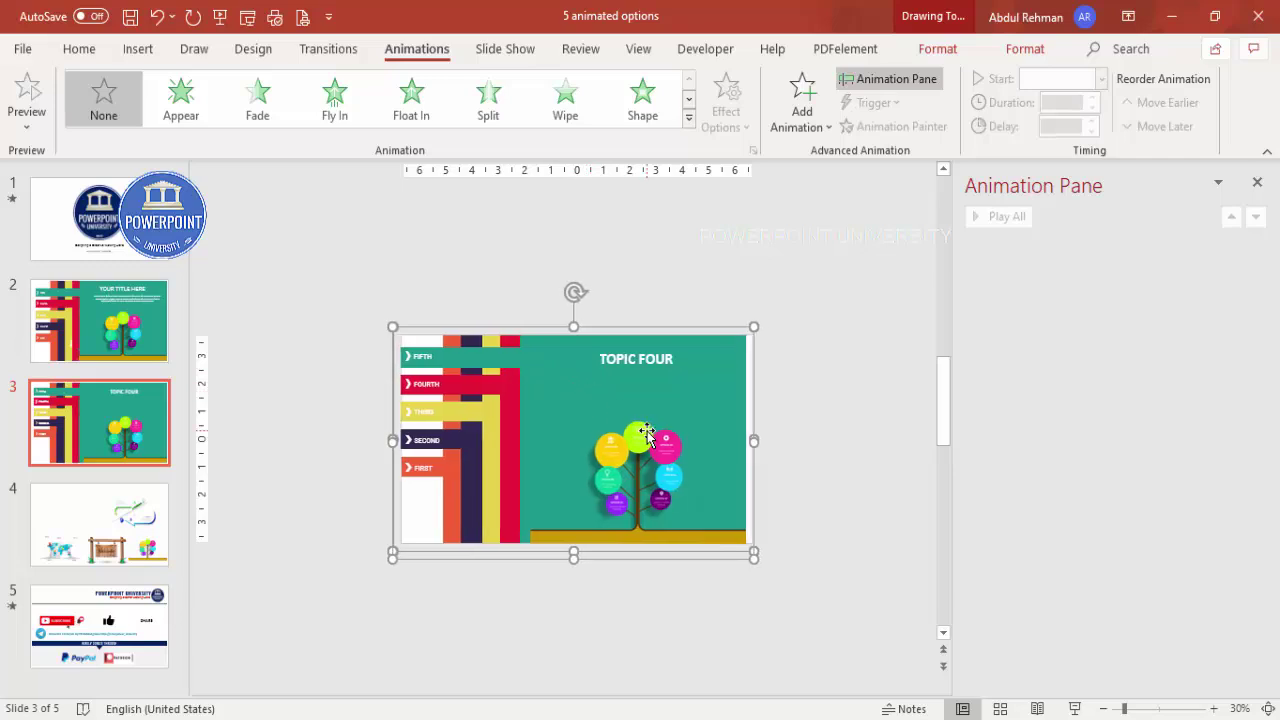
{"action": "key", "text": "Left"}
{"action": "key", "text": "Left"}
{"action": "key", "text": "Left"}
{"action": "key", "text": "Left"}
{"action": "key", "text": "Left"}
{"action": "key", "text": "Left"}
{"action": "key", "text": "Left"}
{"action": "key", "text": "Left"}
{"action": "key", "text": "Left"}
{"action": "key", "text": "Left"}
{"action": "key", "text": "Left"}
{"action": "key", "text": "Left"}
{"action": "key", "text": "Left"}
{"action": "key", "text": "Left"}
{"action": "key", "text": "Left"}
{"action": "key", "text": "Left"}
{"action": "key", "text": "Left"}
{"action": "key", "text": "Left"}
{"action": "key", "text": "Left"}
{"action": "key", "text": "Left"}
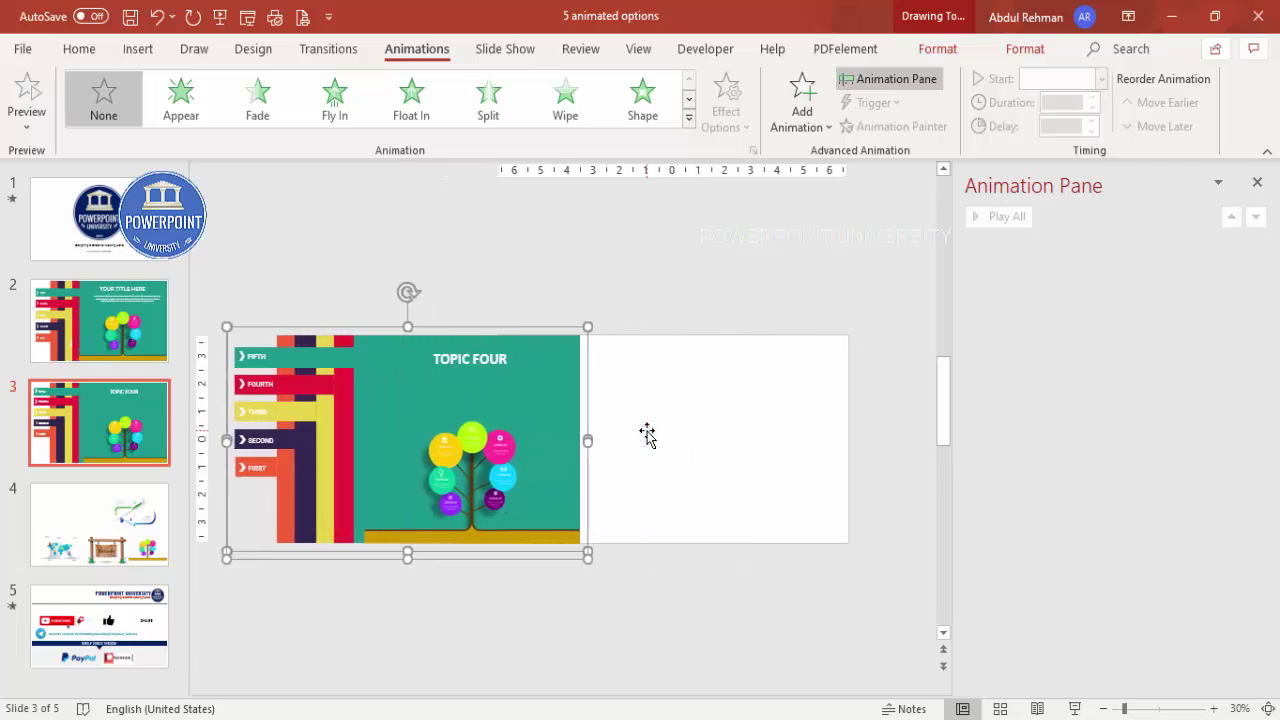
{"action": "key", "text": "Left"}
{"action": "key", "text": "Left"}
{"action": "key", "text": "Left"}
{"action": "key", "text": "Left"}
{"action": "key", "text": "Left"}
{"action": "key", "text": "Left"}
{"action": "key", "text": "Left"}
{"action": "key", "text": "Left"}
{"action": "key", "text": "Left"}
{"action": "key", "text": "Left"}
{"action": "key", "text": "Left"}
{"action": "key", "text": "Left"}
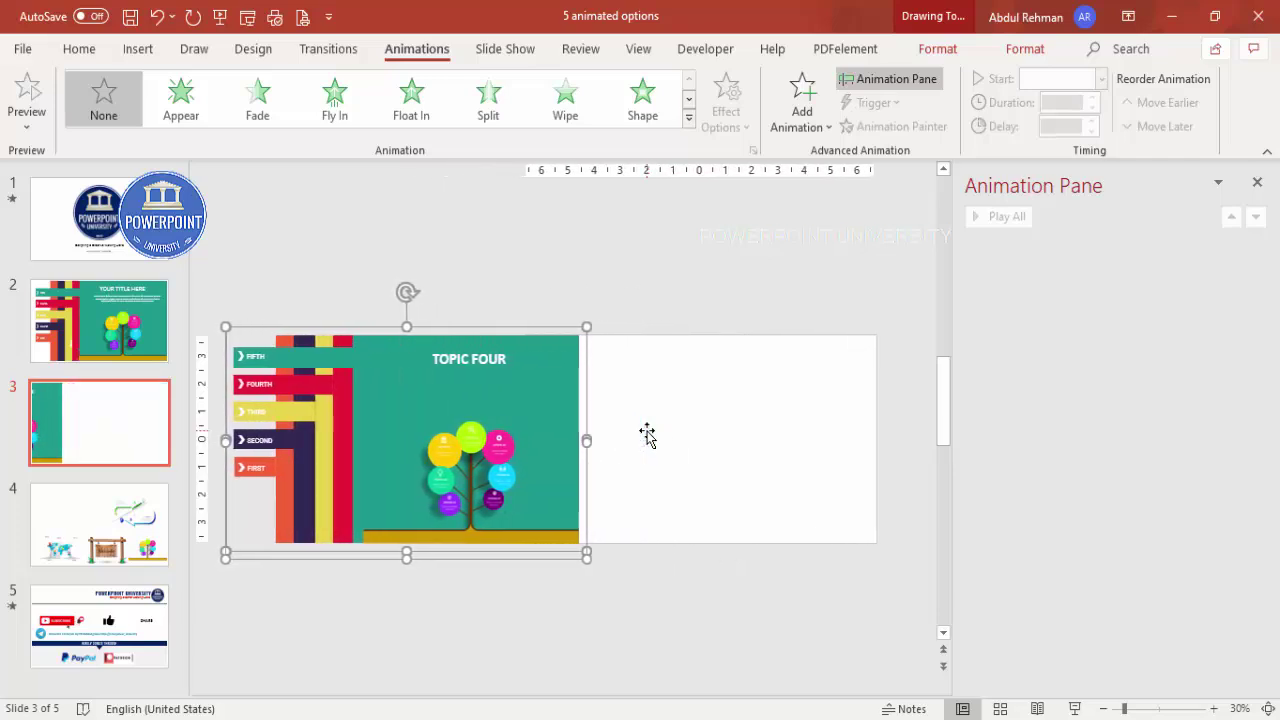
{"action": "key", "text": "Left"}
{"action": "key", "text": "Left"}
{"action": "key", "text": "Left"}
{"action": "key", "text": "Left"}
{"action": "key", "text": "Left"}
{"action": "key", "text": "Left"}
{"action": "key", "text": "Left"}
{"action": "key", "text": "Left"}
{"action": "key", "text": "Left"}
{"action": "key", "text": "Left"}
{"action": "key", "text": "Left"}
{"action": "key", "text": "Left"}
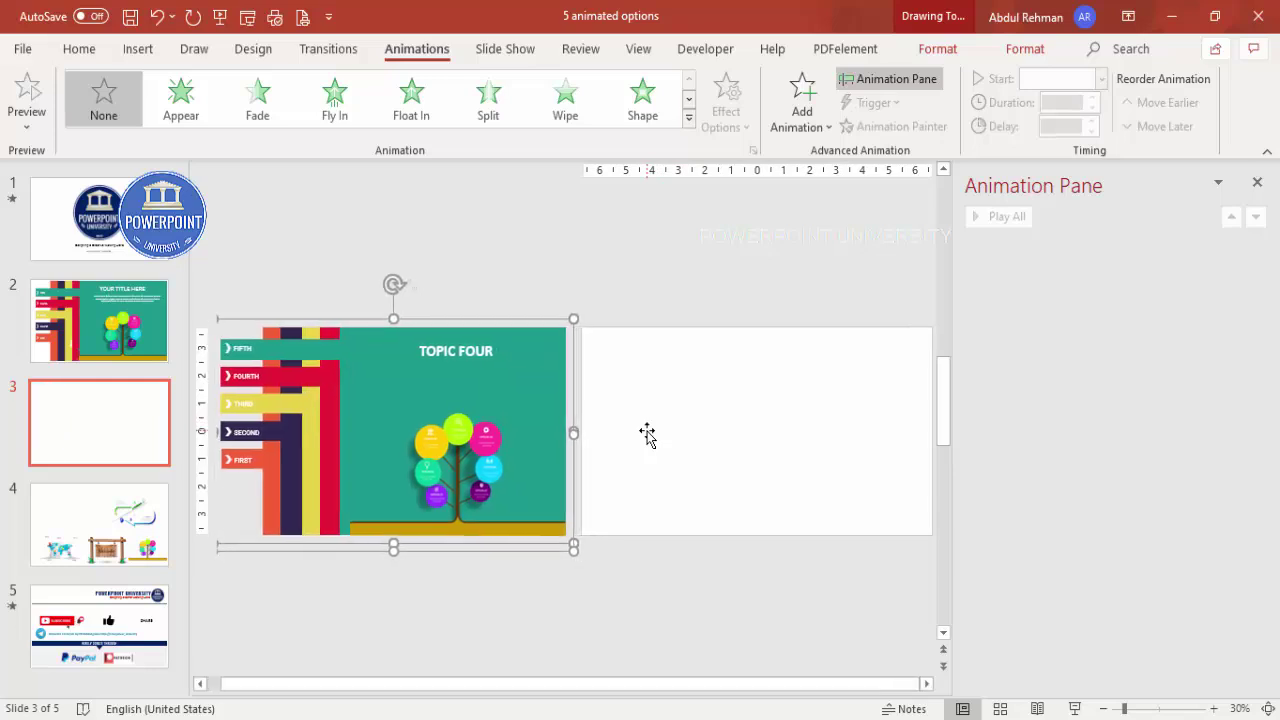
{"action": "left_click", "coordinate": [561, 638]}
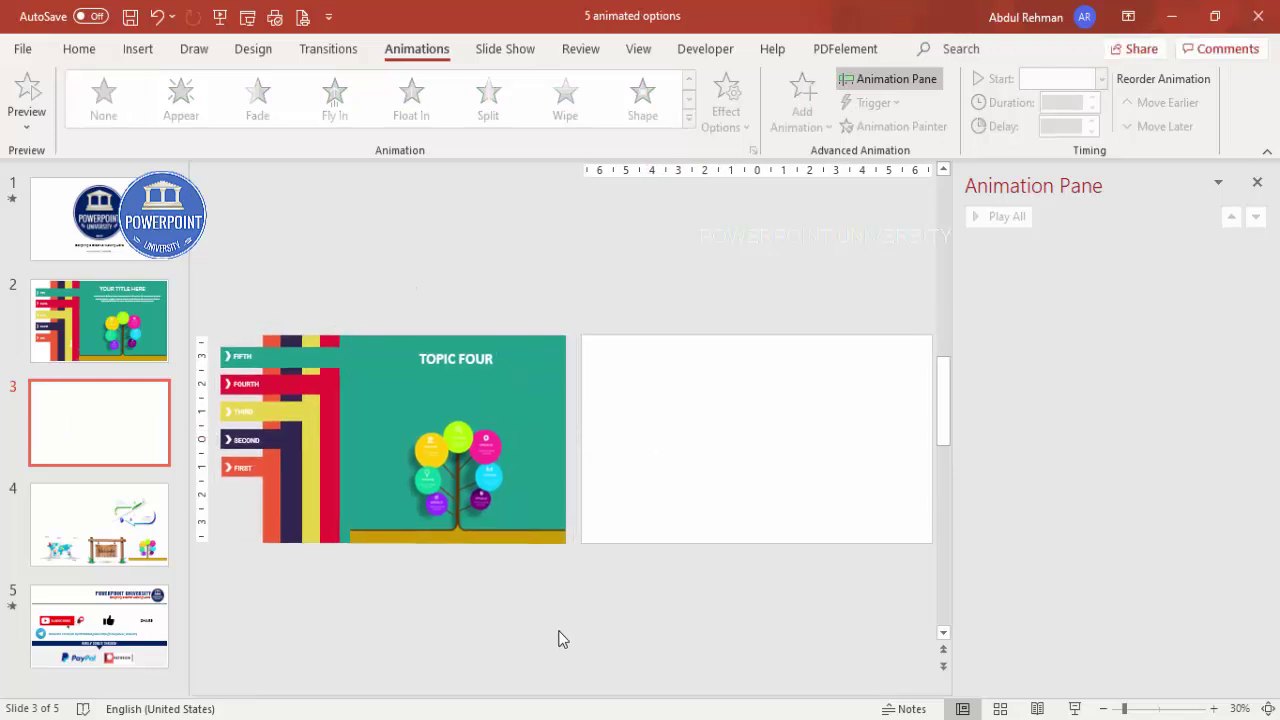
{"action": "left_click", "coordinate": [265, 476]}
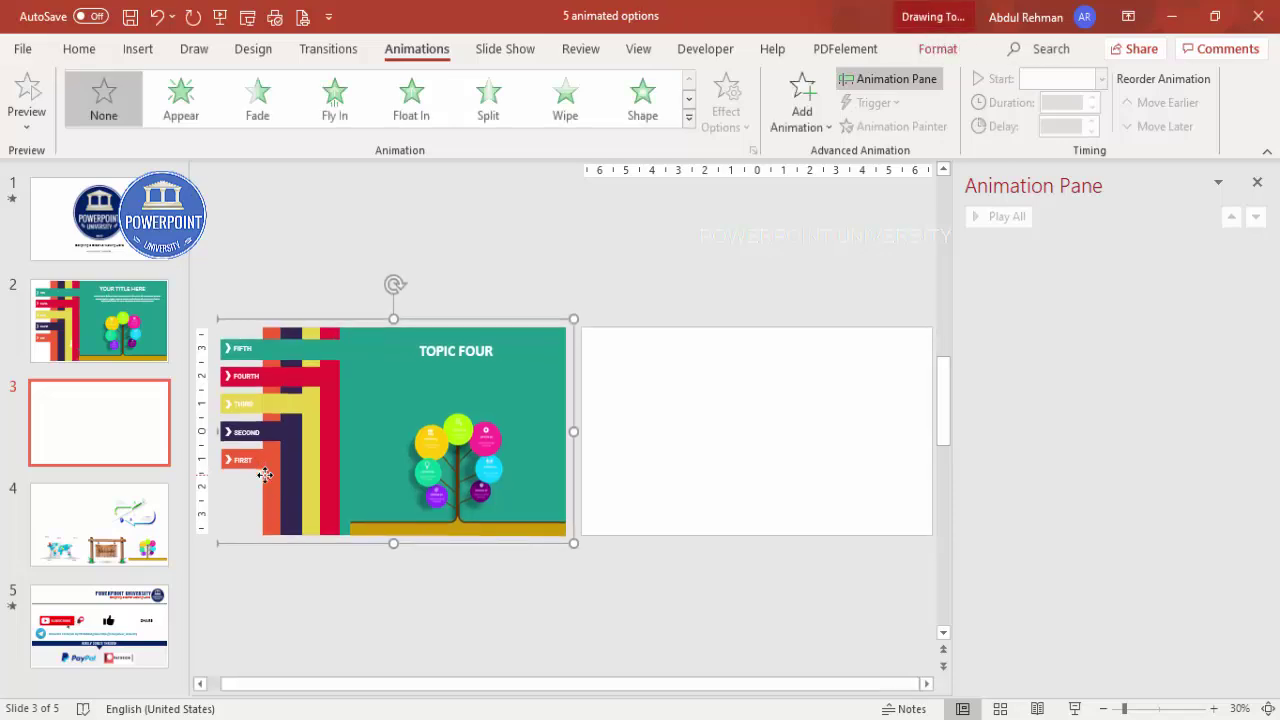
{"action": "left_click_drag", "start_coordinate": [267, 489], "coordinate": [271, 563]}
{"action": "key", "text": "Escape"}
{"action": "left_click", "coordinate": [1213, 709]}
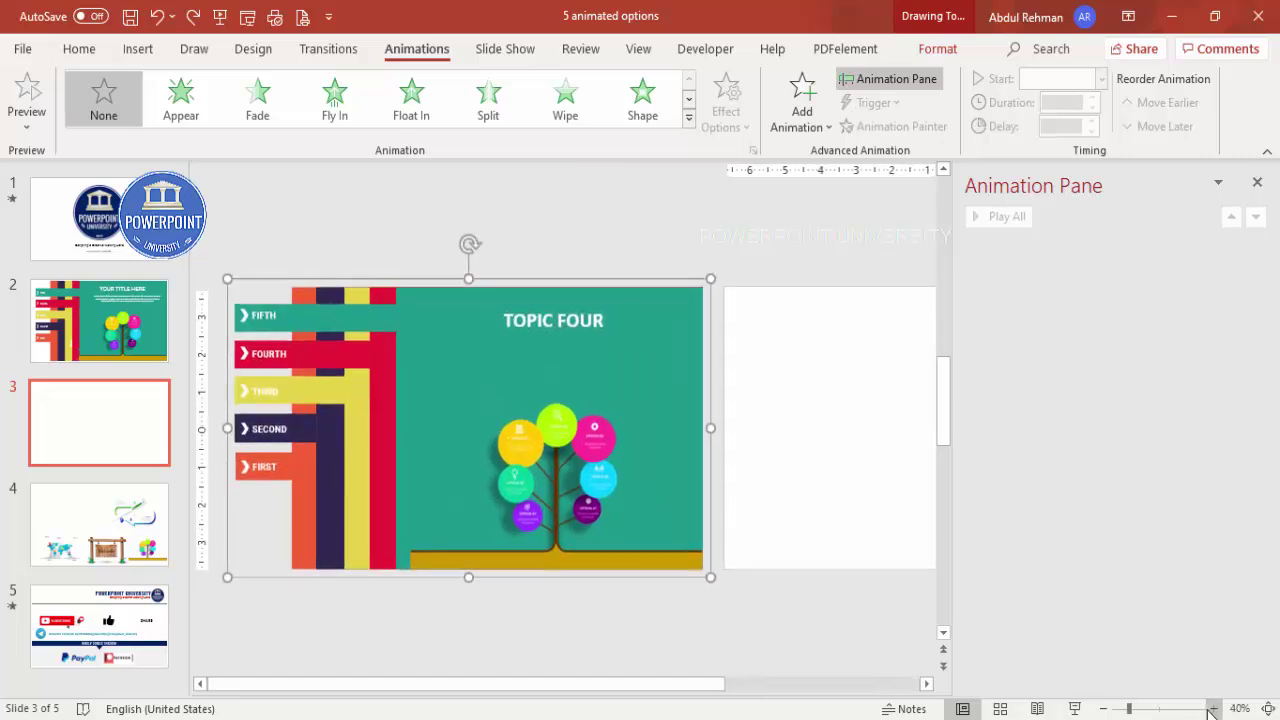
{"action": "left_click", "coordinate": [1103, 708]}
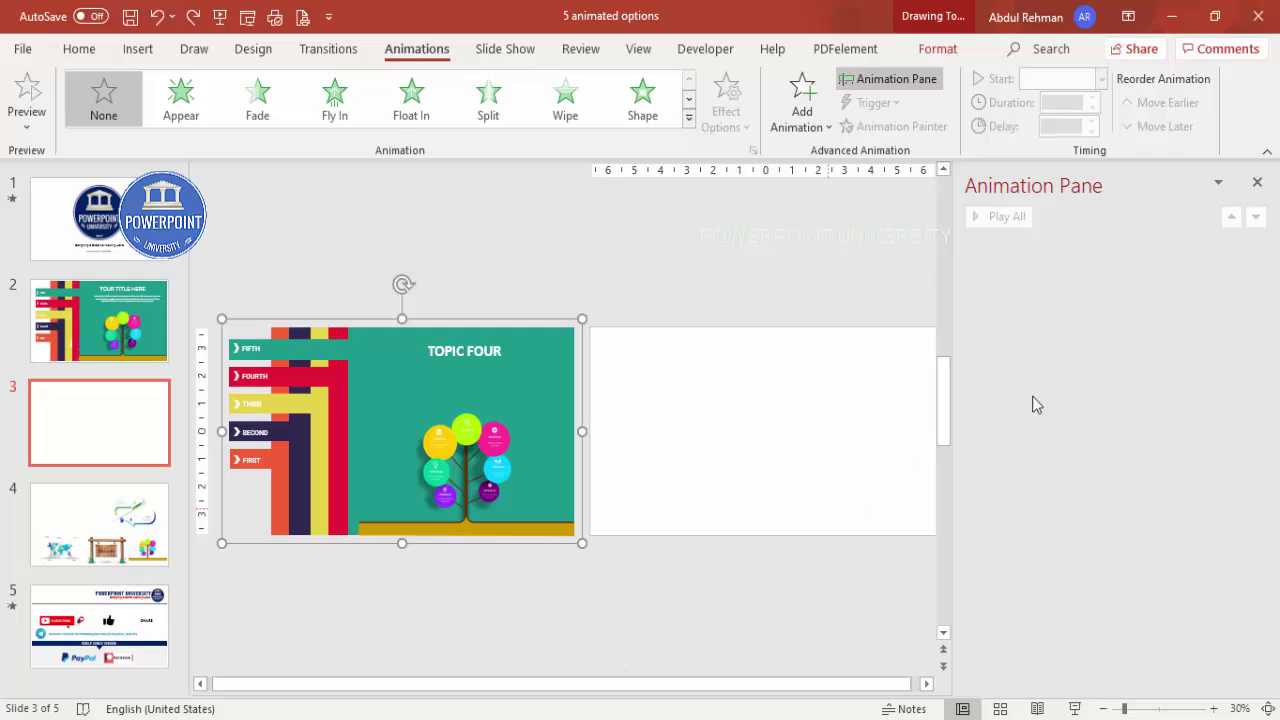
Step: Add the Right motion path from Lines_Curves to the off-slide panel group
{"action": "left_click", "coordinate": [809, 126]}
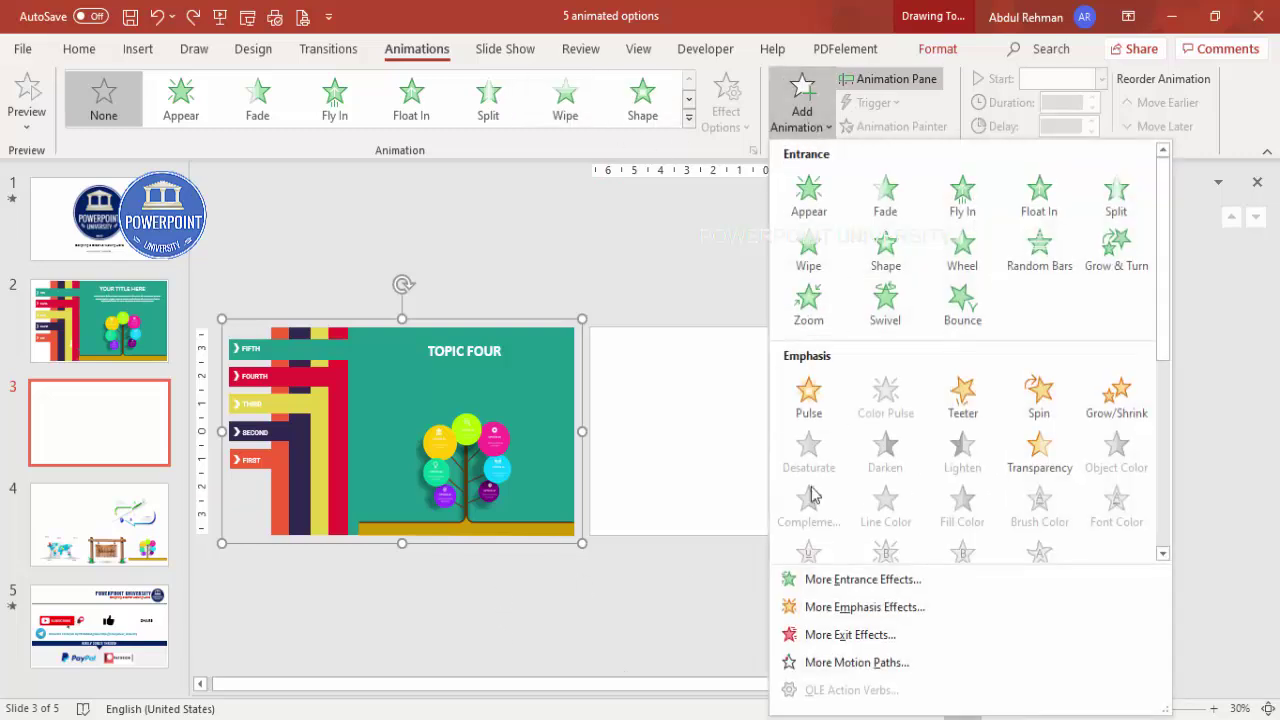
{"action": "left_click", "coordinate": [855, 664]}
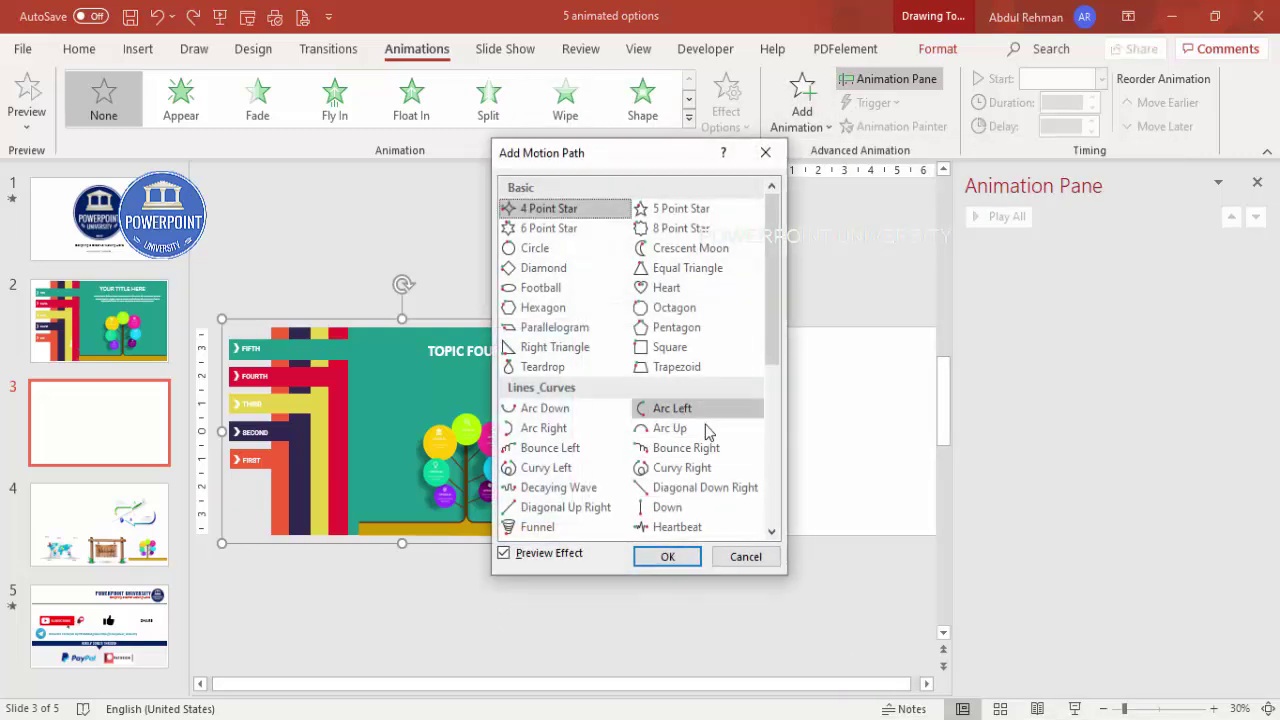
{"action": "left_click_drag", "start_coordinate": [775, 341], "coordinate": [728, 416]}
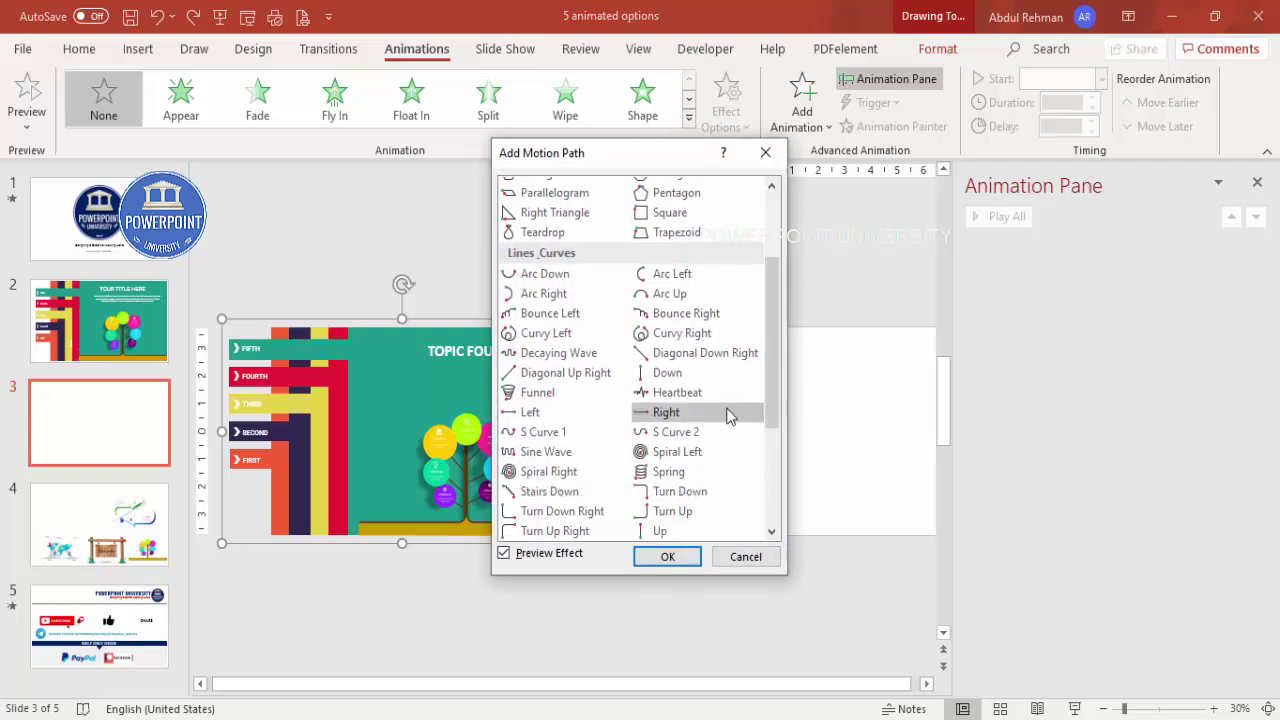
{"action": "left_click", "coordinate": [666, 413]}
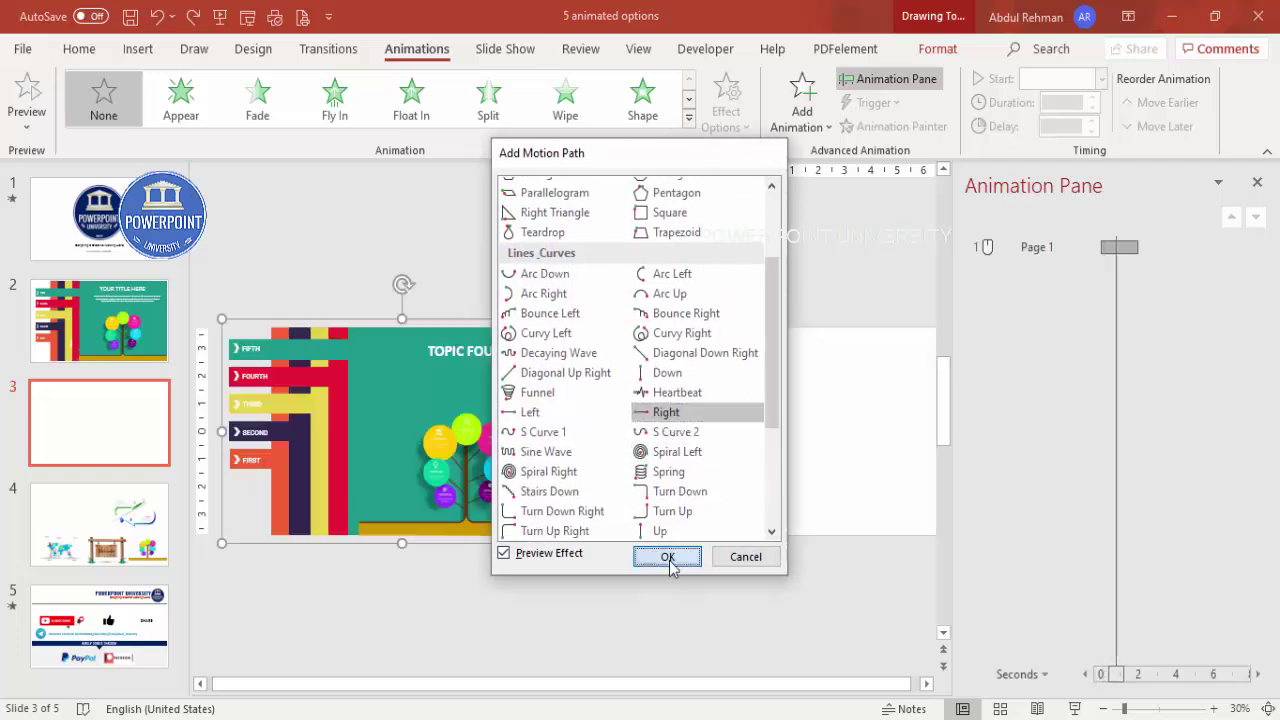
{"action": "left_click", "coordinate": [667, 557]}
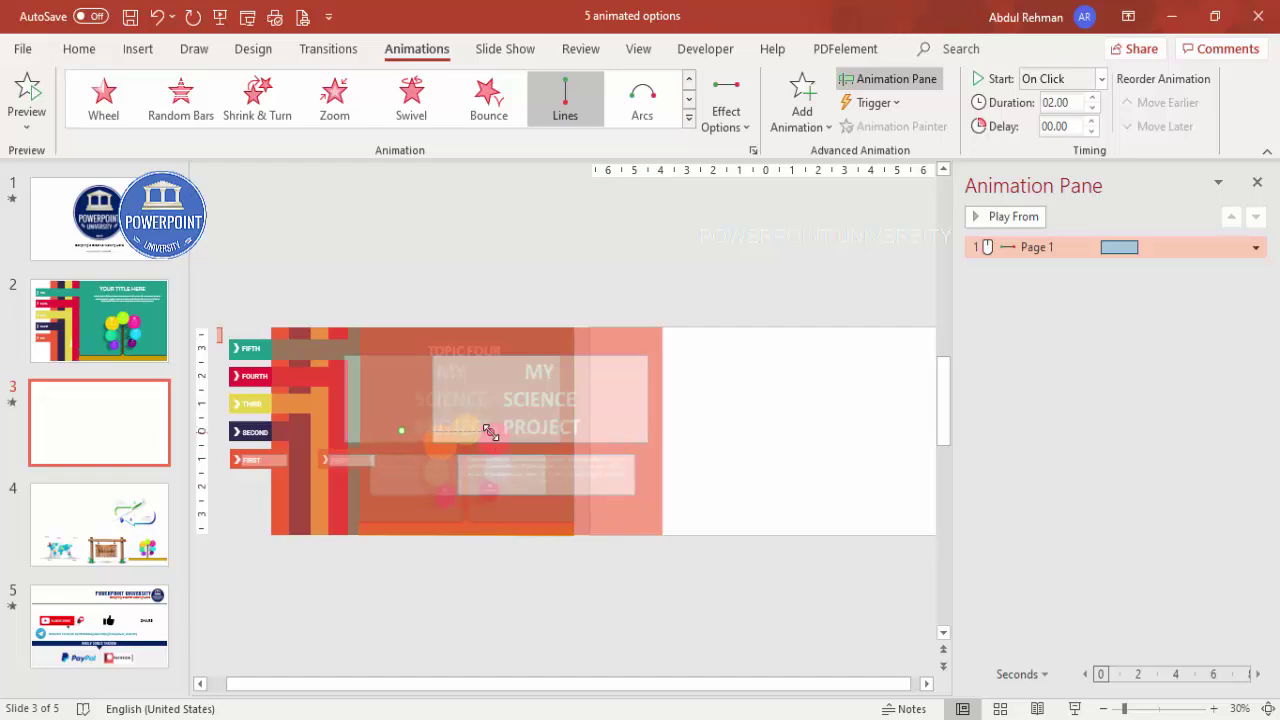
Step: Drag the Right path's end point rightward so the panel stack finishes at the slide's centre
{"action": "left_click_drag", "start_coordinate": [489, 430], "coordinate": [763, 435]}
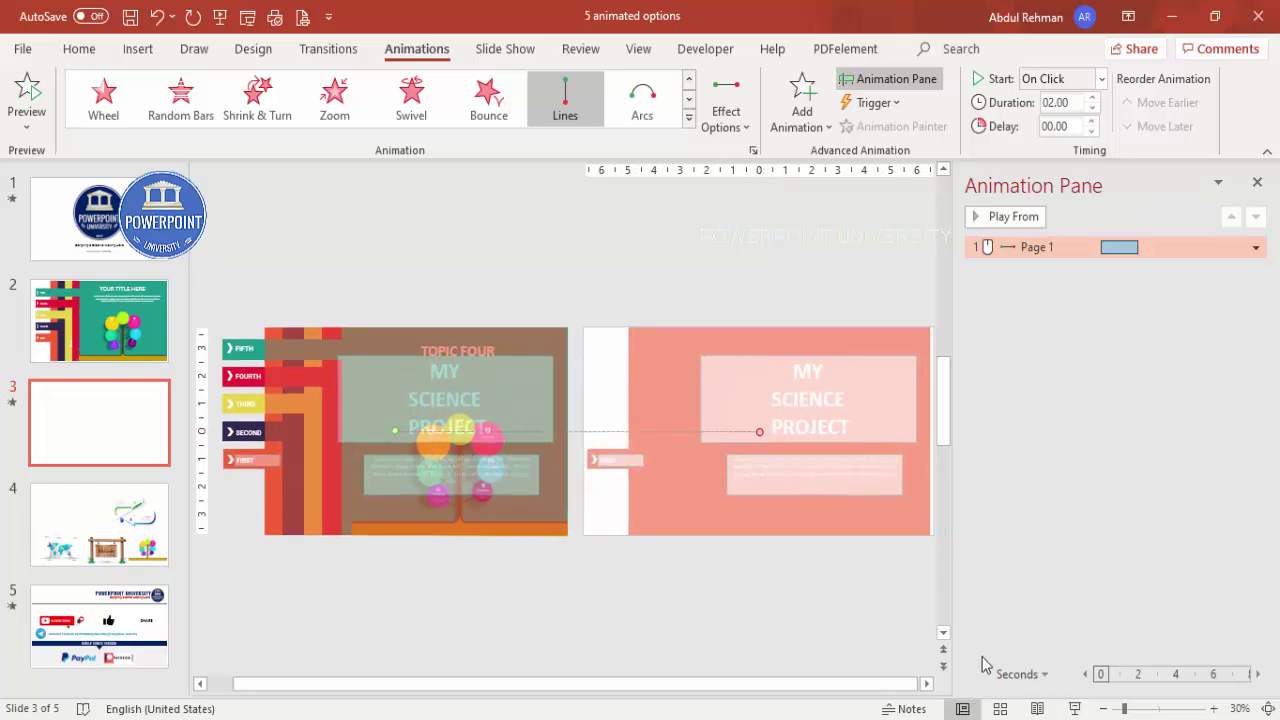
{"action": "left_click", "coordinate": [1146, 709]}
{"action": "left_click_drag", "start_coordinate": [654, 689], "coordinate": [837, 690]}
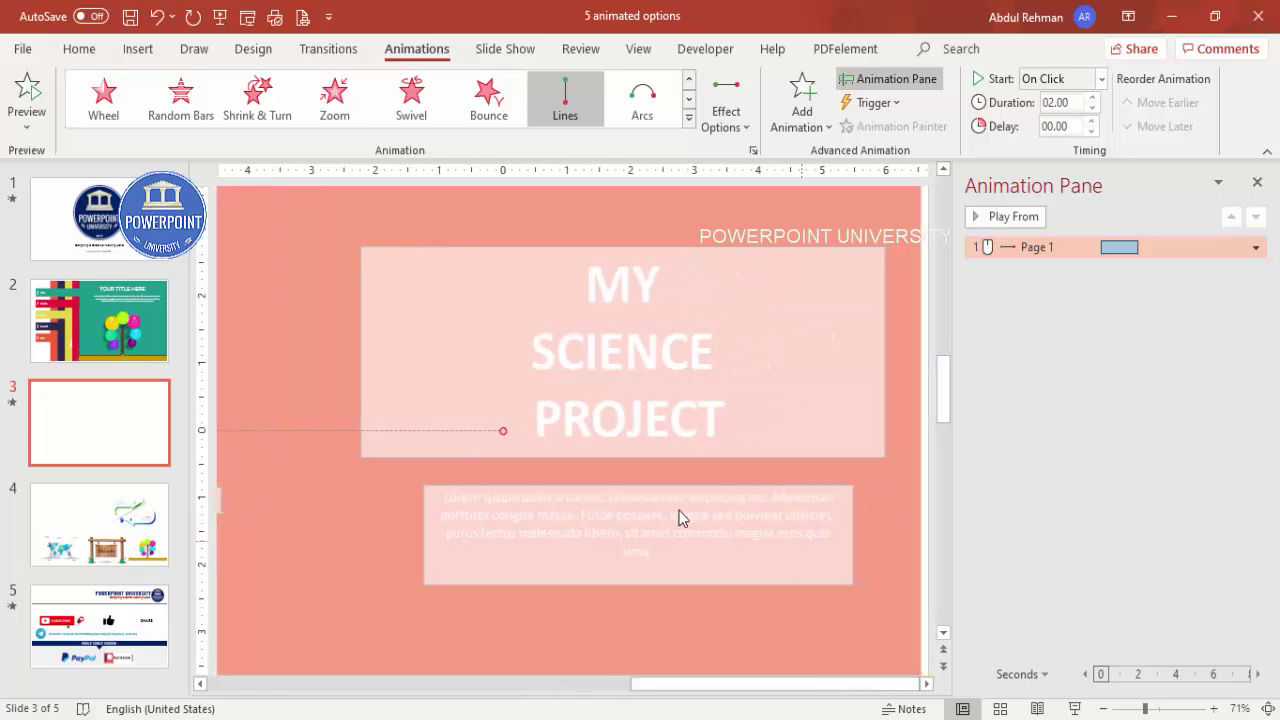
{"action": "left_click_drag", "start_coordinate": [502, 430], "coordinate": [511, 431]}
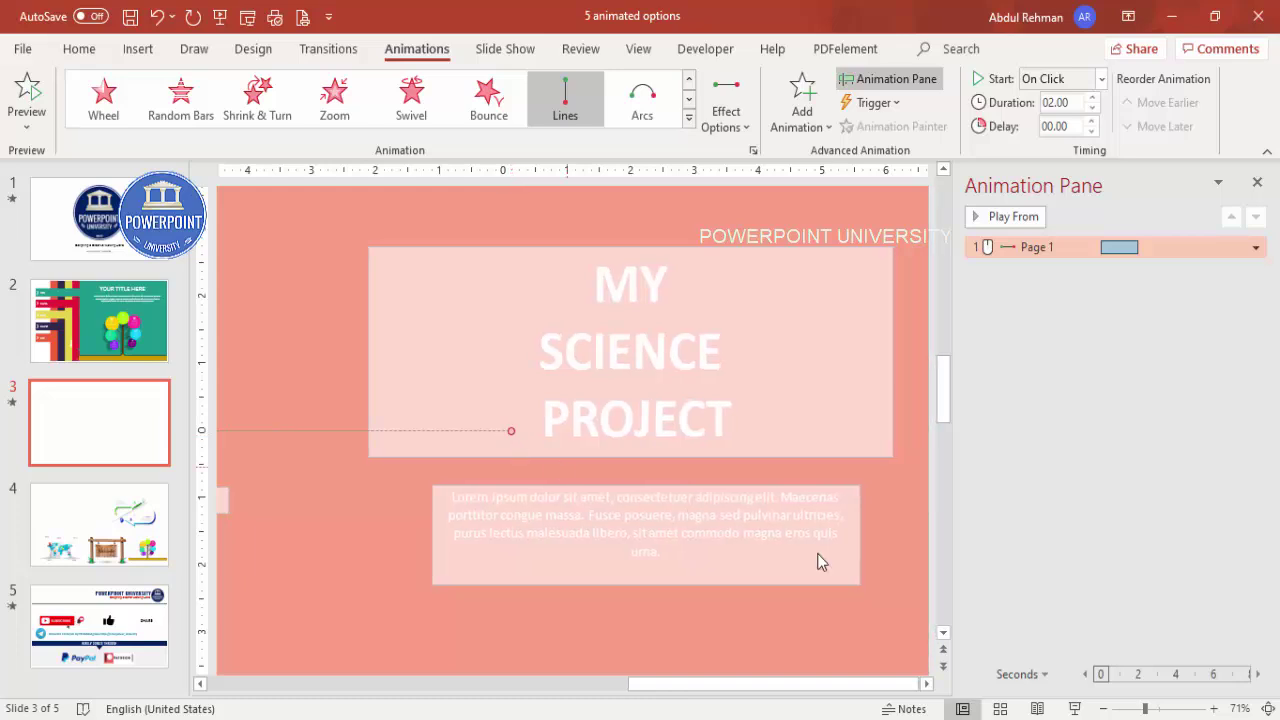
{"action": "left_click", "coordinate": [1103, 709]}
{"action": "left_click", "coordinate": [1103, 709]}
{"action": "left_click", "coordinate": [1103, 709]}
{"action": "left_click", "coordinate": [1103, 709]}
{"action": "left_click", "coordinate": [1103, 709]}
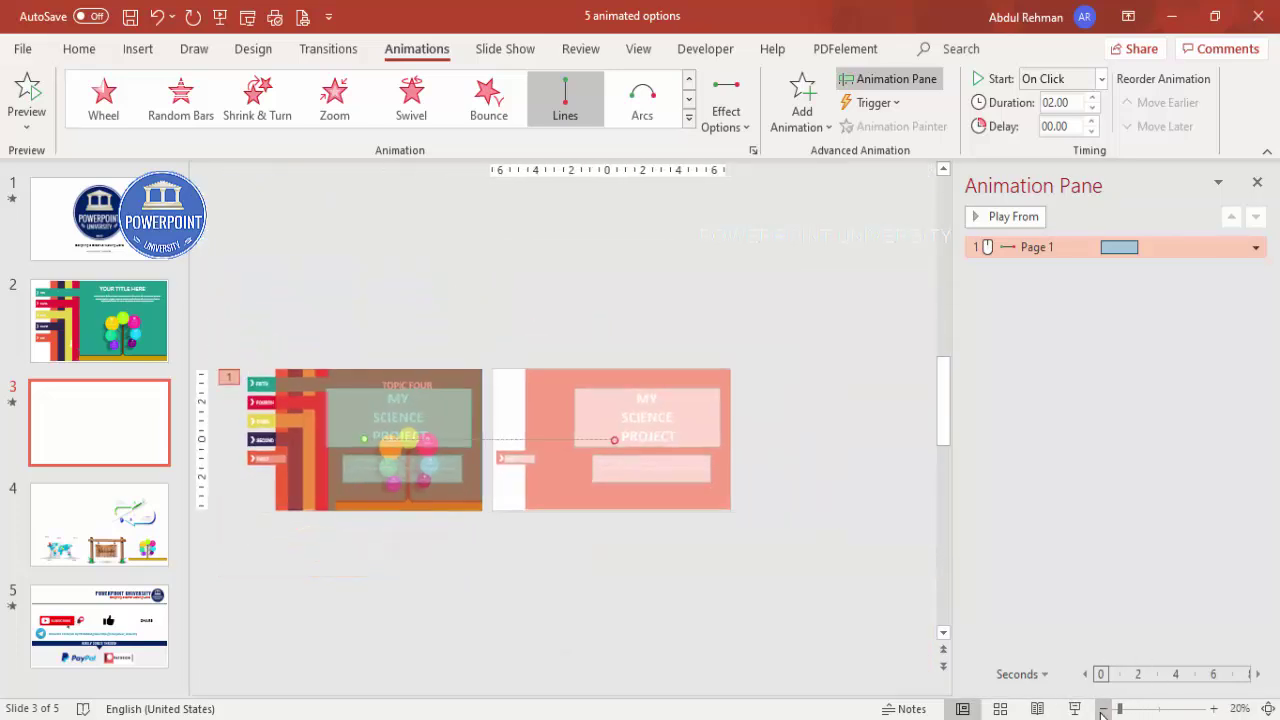
{"action": "left_click", "coordinate": [346, 478]}
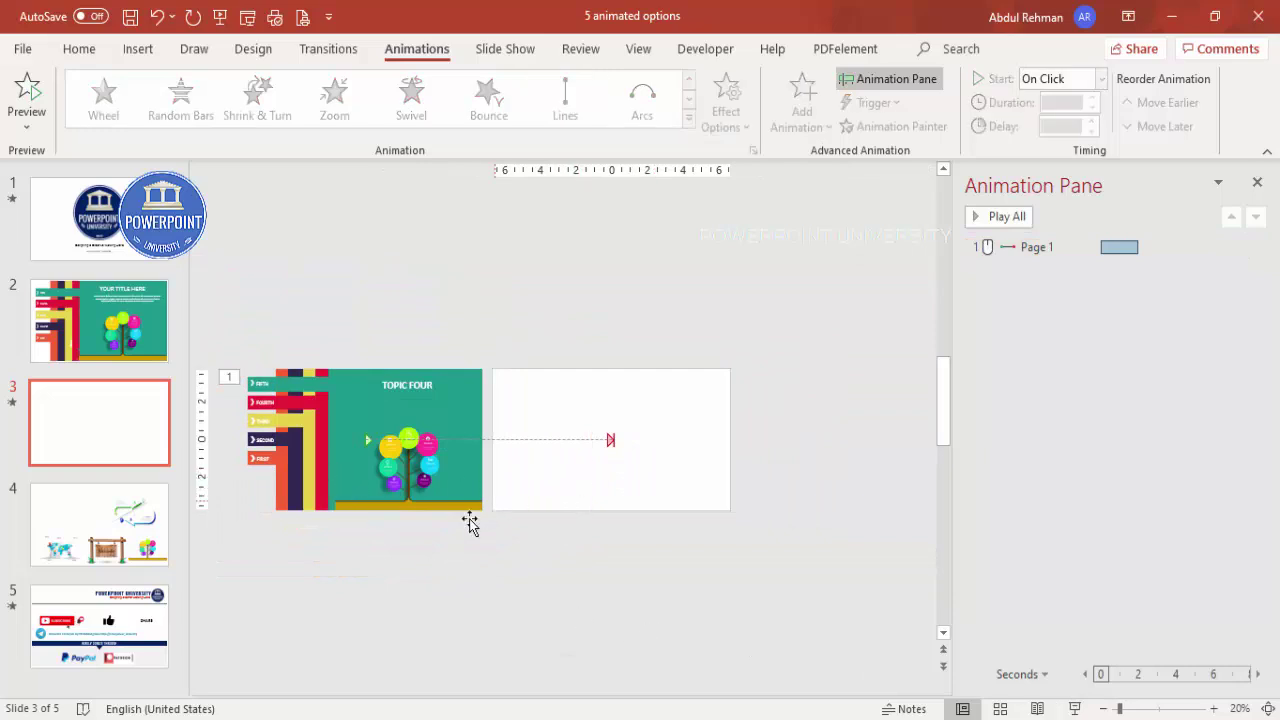
{"action": "left_click", "coordinate": [1213, 709]}
{"action": "left_click", "coordinate": [264, 475]}
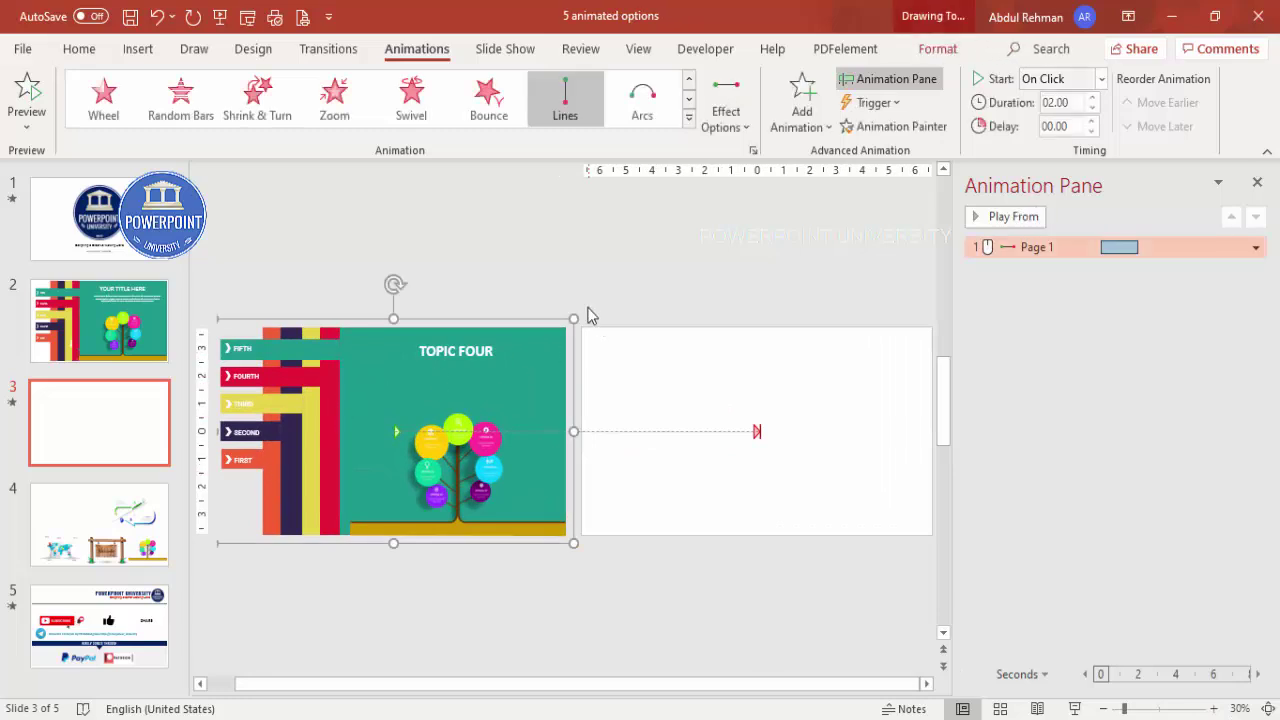
Step: Use Animation Painter to copy Page 1's Right motion path onto the Page 2 and Page 3 groups
{"action": "left_click", "coordinate": [878, 131]}
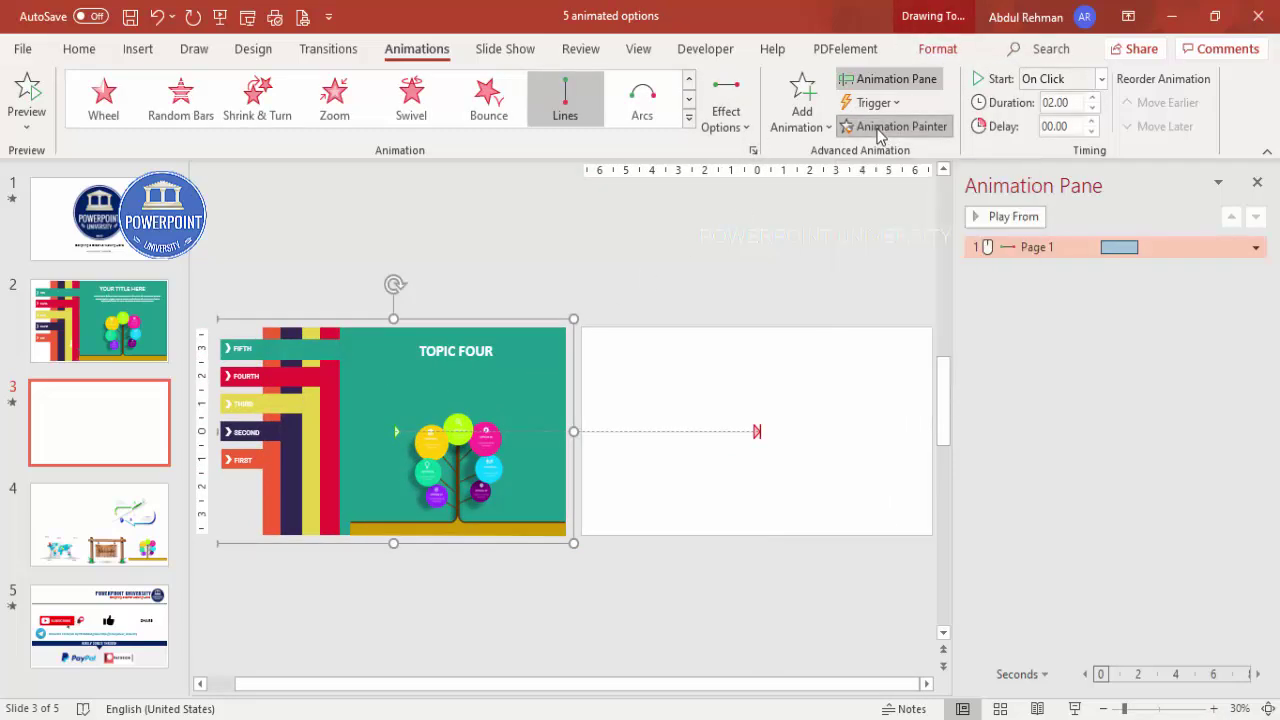
{"action": "left_click", "coordinate": [250, 437]}
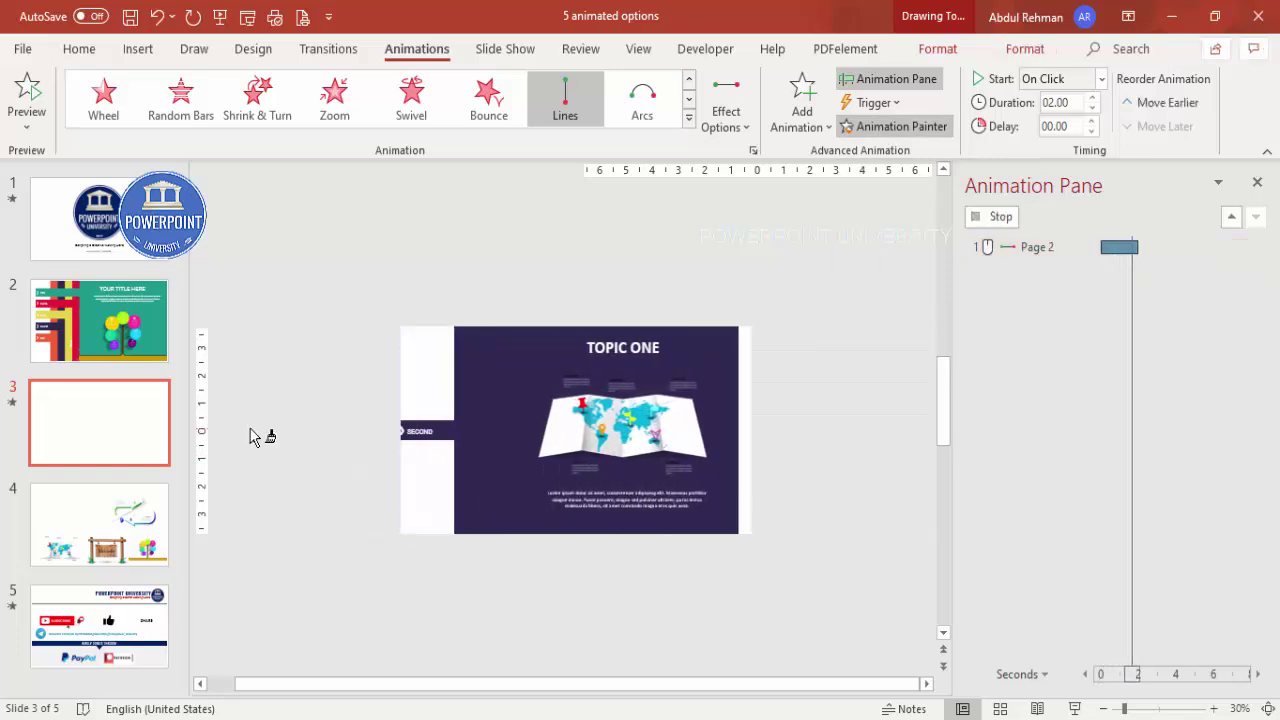
{"action": "left_click", "coordinate": [250, 413]}
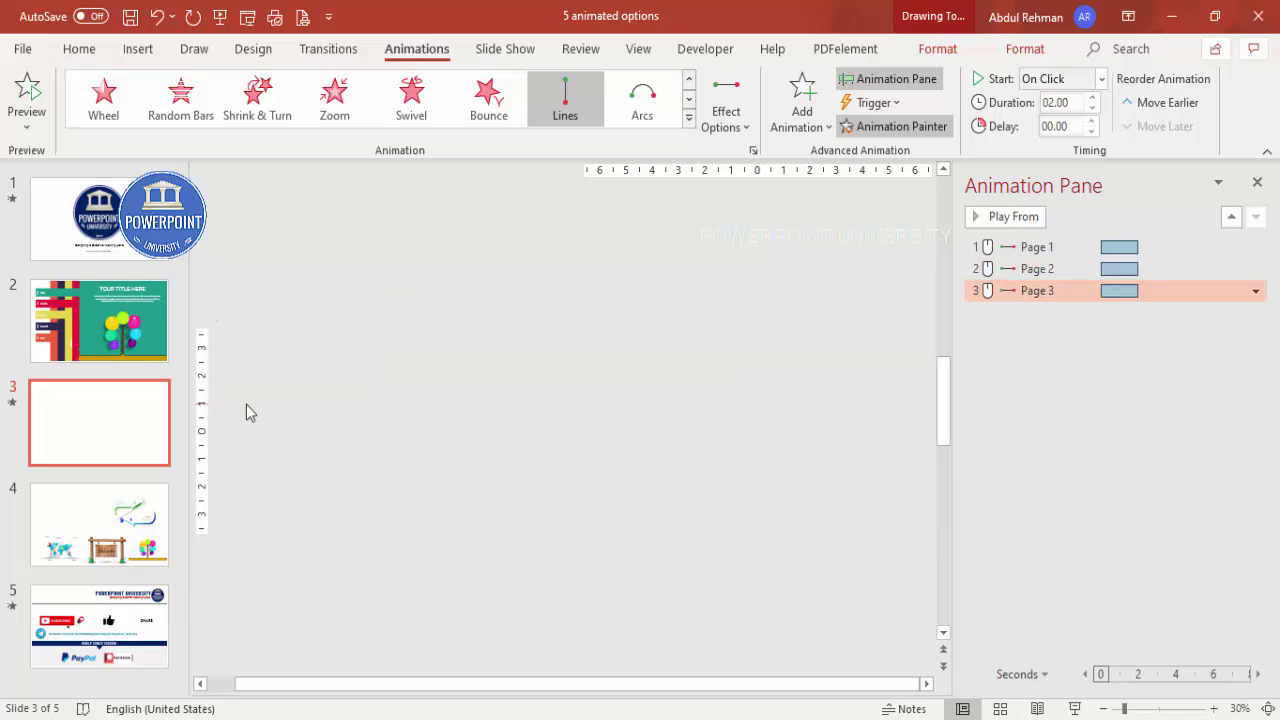